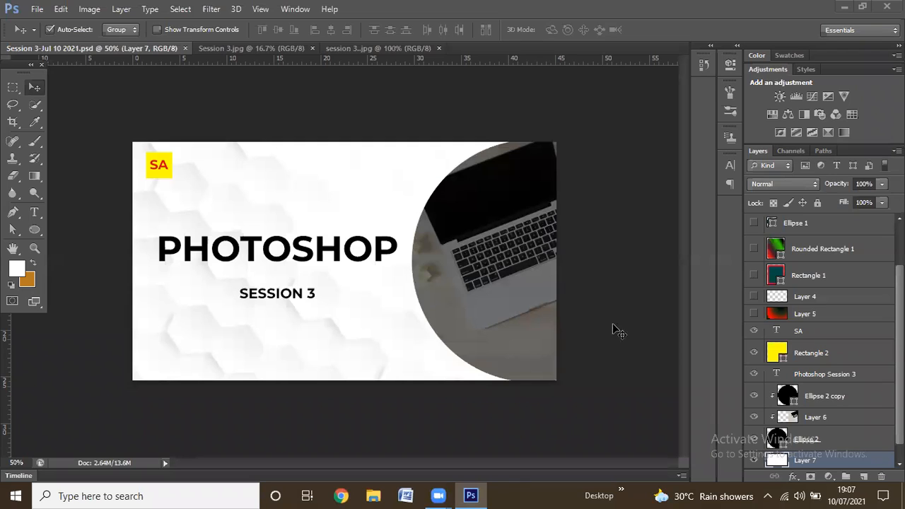
Examine which layers form the circular laptop picture and the title text in the finished Session 3 design.
{"action": "left_click", "coordinate": [825, 403]}
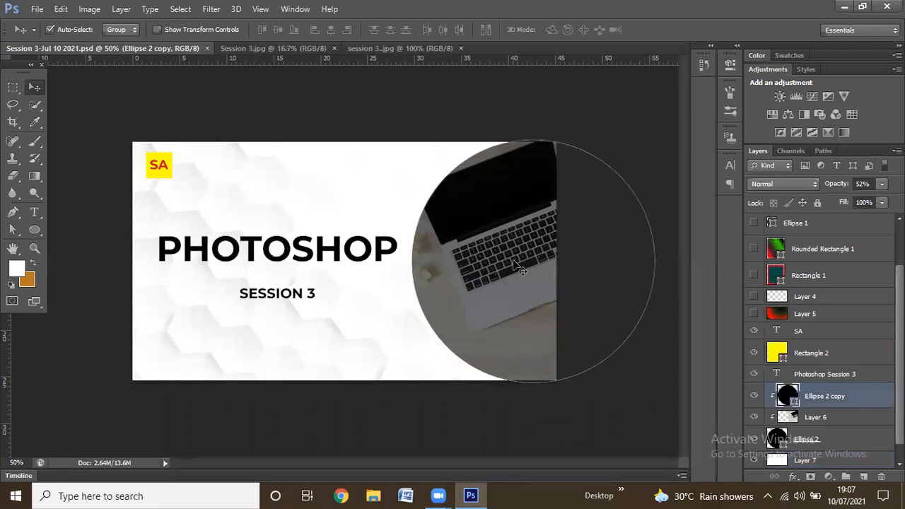
{"action": "left_click", "coordinate": [299, 259]}
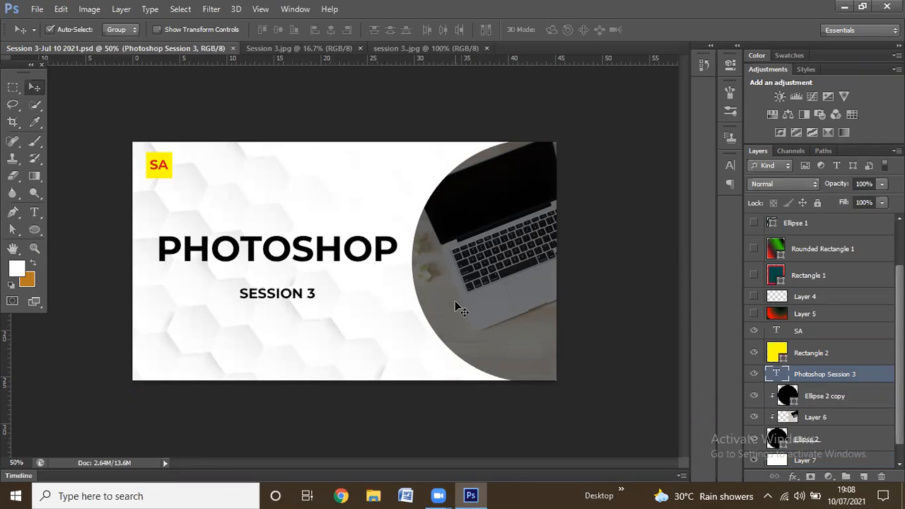
{"action": "left_click", "coordinate": [535, 253]}
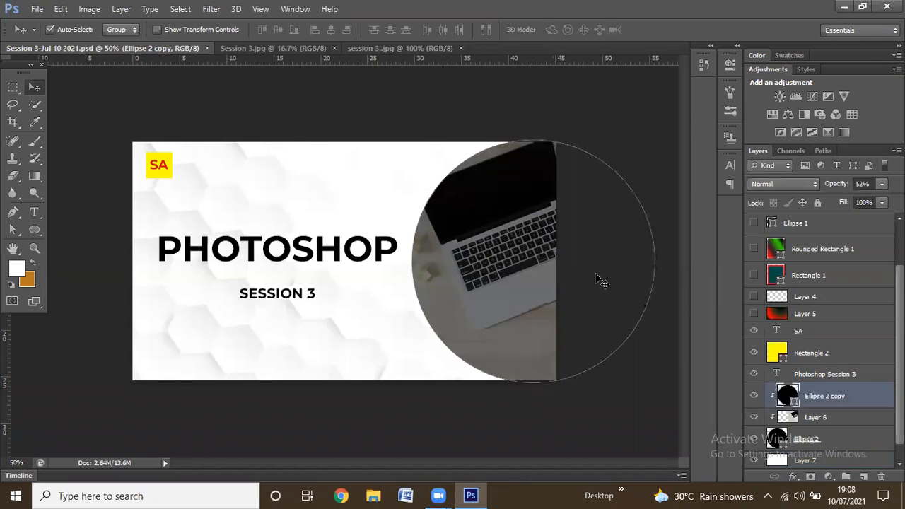
{"action": "left_click", "coordinate": [634, 376]}
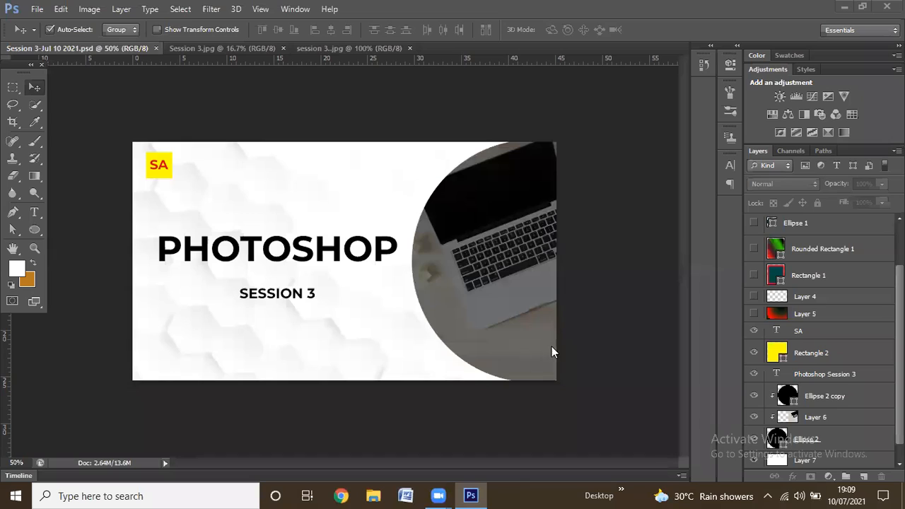
Create a new RGB document 1366 pixels wide and 768 pixels high at 72 pixels/inch with a white background.
{"action": "left_click", "coordinate": [36, 9]}
{"action": "left_click", "coordinate": [61, 29]}
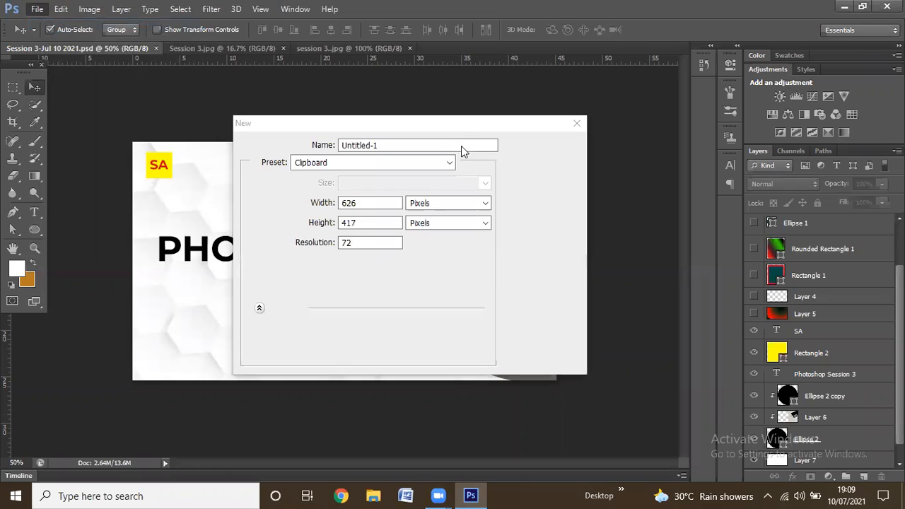
{"action": "double_click", "coordinate": [393, 203]}
{"action": "key", "text": "BackSpace"}
{"action": "type", "text": "1366"}
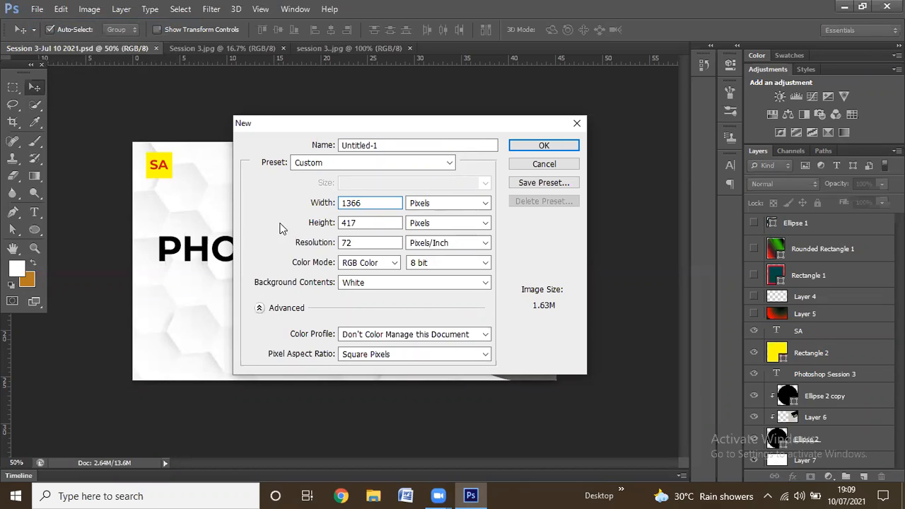
{"action": "double_click", "coordinate": [371, 222]}
{"action": "key", "text": "BackSpace"}
{"action": "type", "text": "768"}
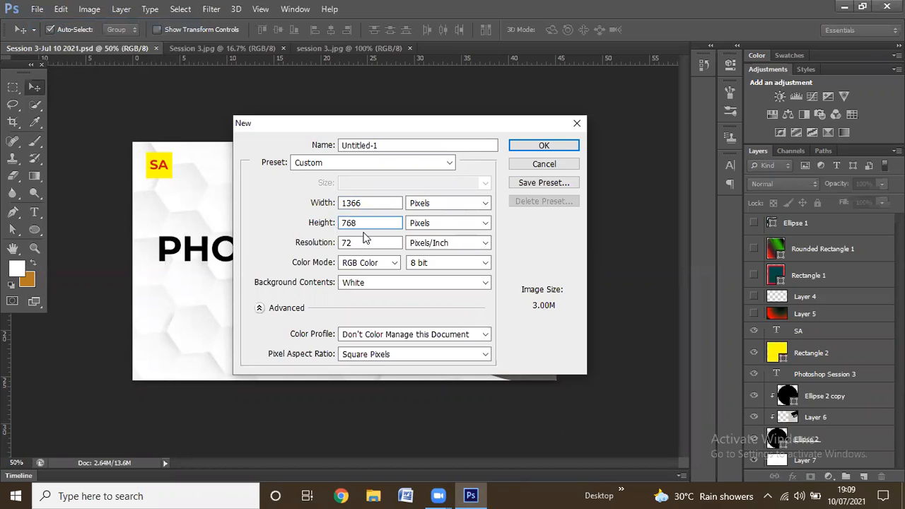
{"action": "left_click", "coordinate": [398, 241]}
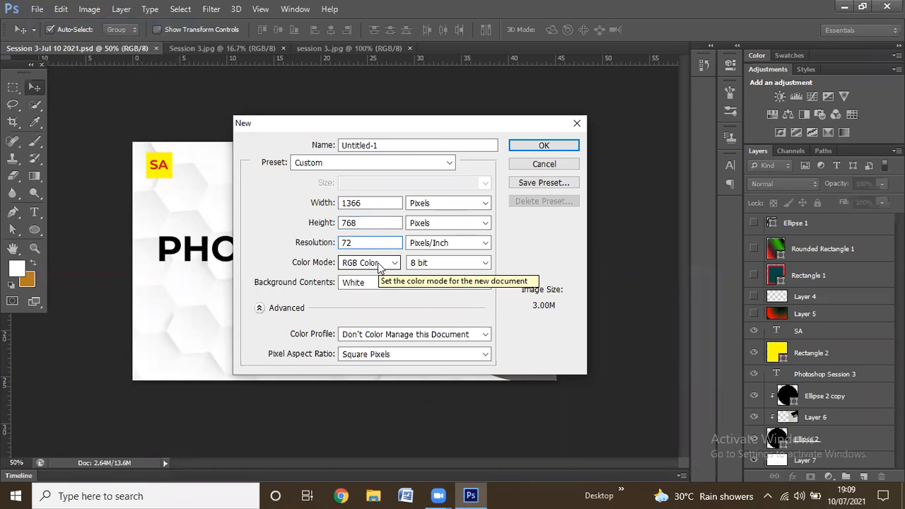
{"action": "left_click", "coordinate": [534, 147]}
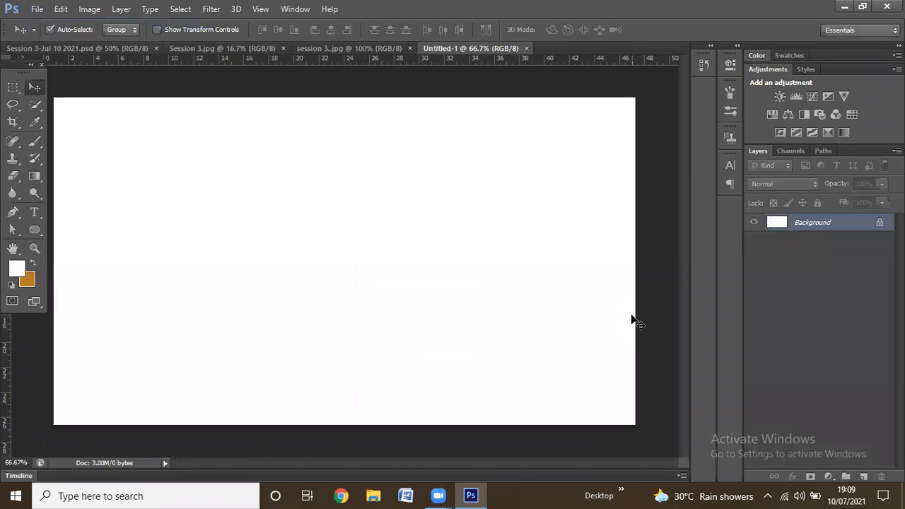
Open the Canvas Size settings for the new document and switch the dimension units to pixels.
{"action": "key", "text": "ctrl+minus"}
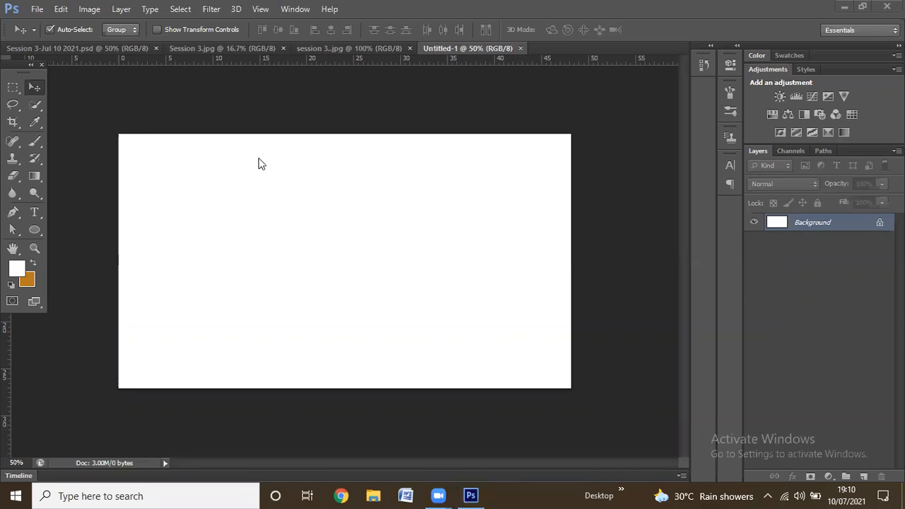
{"action": "left_click", "coordinate": [90, 9]}
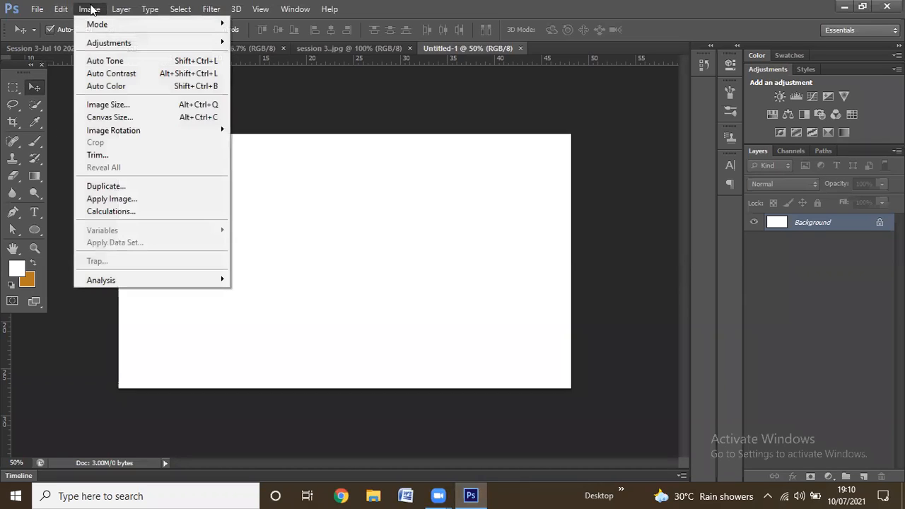
{"action": "left_click", "coordinate": [120, 119]}
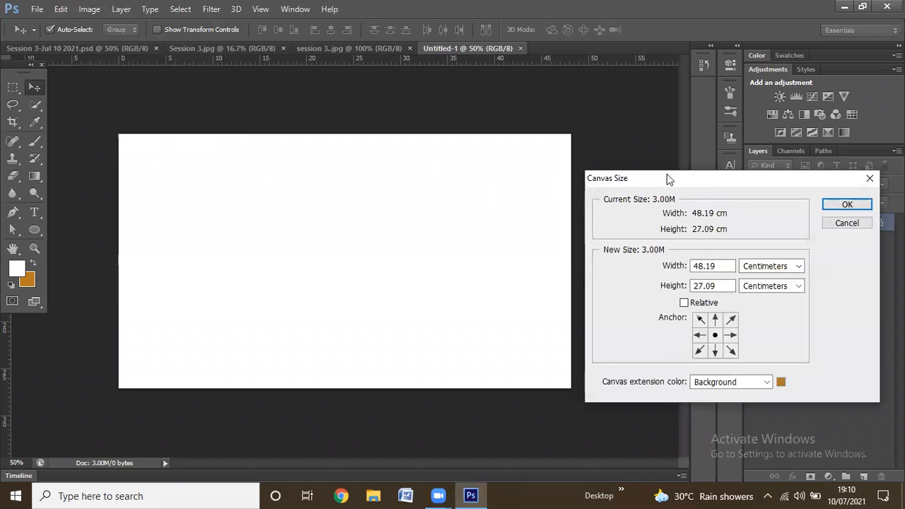
{"action": "left_click_drag", "start_coordinate": [634, 180], "coordinate": [484, 152]}
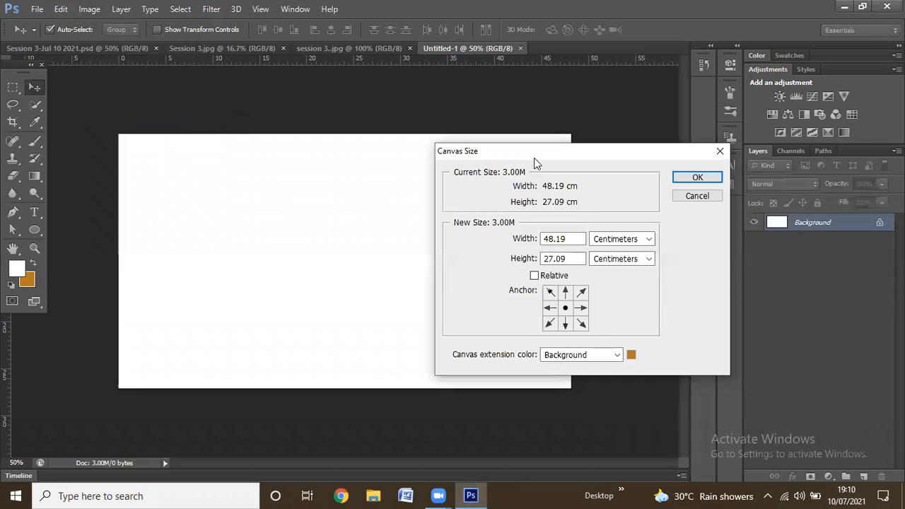
{"action": "left_click", "coordinate": [615, 238]}
{"action": "left_click", "coordinate": [612, 263]}
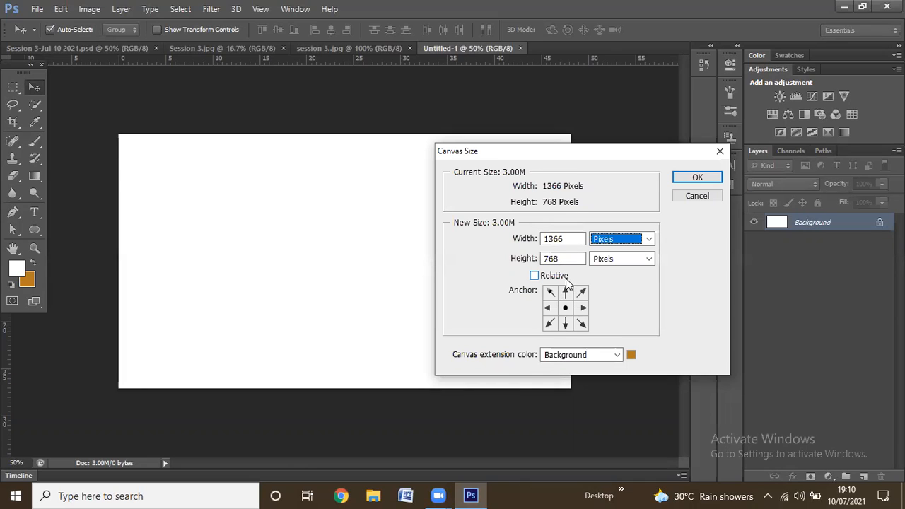
Resize the canvas to 1280 pixels wide and 720 pixels high.
{"action": "left_click", "coordinate": [568, 239]}
{"action": "key", "text": "BackSpace"}
{"action": "key", "text": "BackSpace"}
{"action": "key", "text": "BackSpace"}
{"action": "key", "text": "BackSpace"}
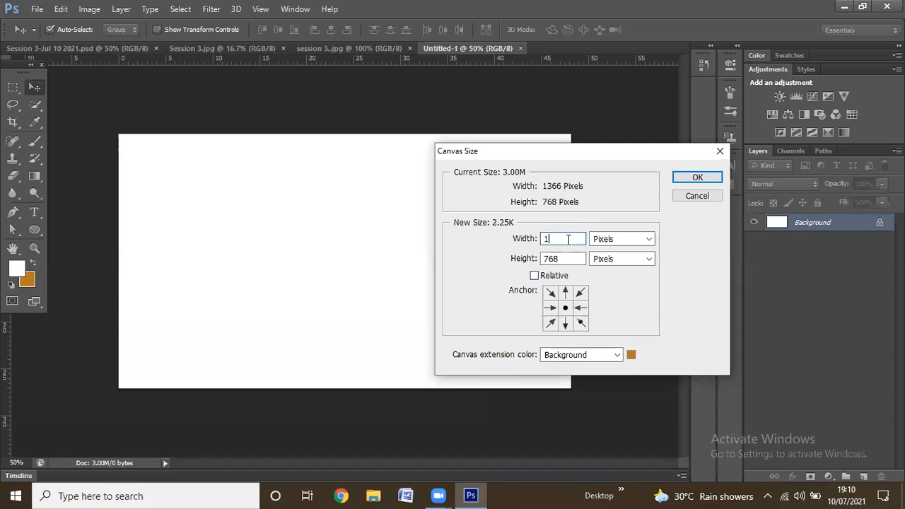
{"action": "type", "text": "13"}
{"action": "key", "text": "BackSpace"}
{"action": "type", "text": "280"}
{"action": "key", "text": "Tab"}
{"action": "key", "text": "Tab"}
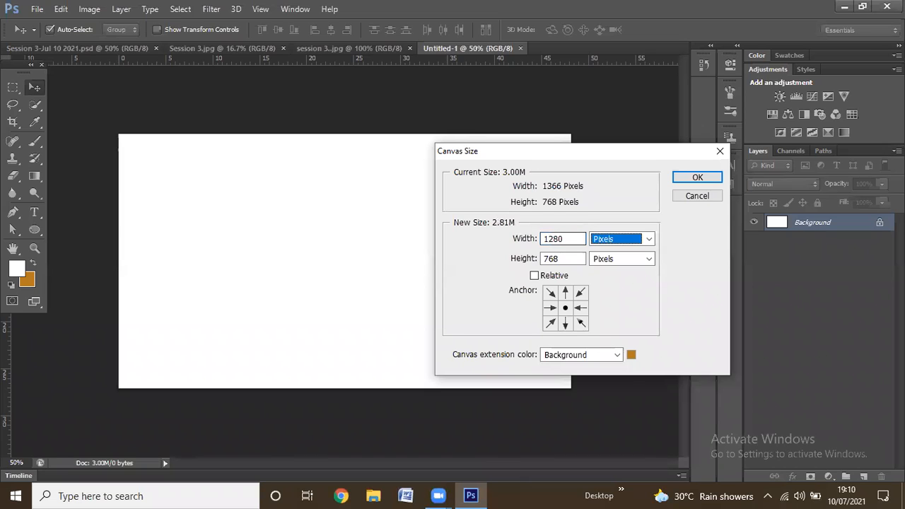
{"action": "type", "text": "720"}
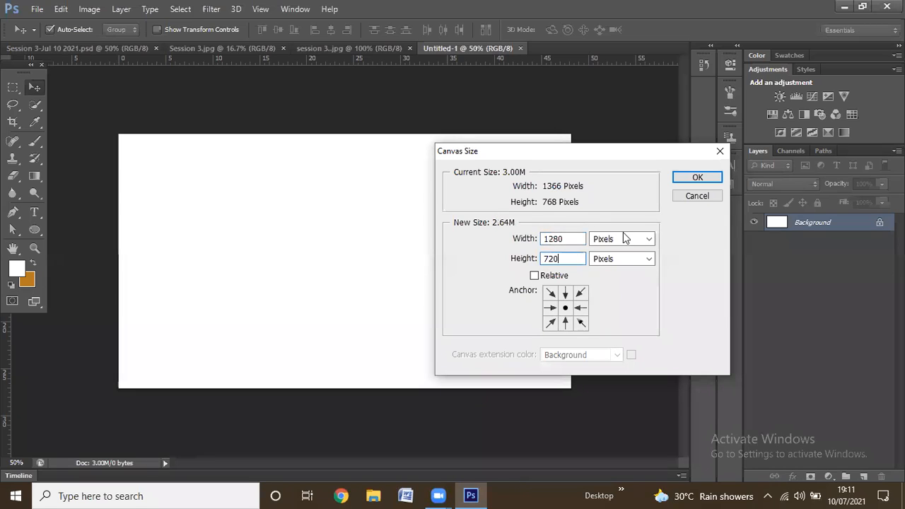
{"action": "left_click", "coordinate": [682, 174]}
{"action": "left_click", "coordinate": [414, 196]}
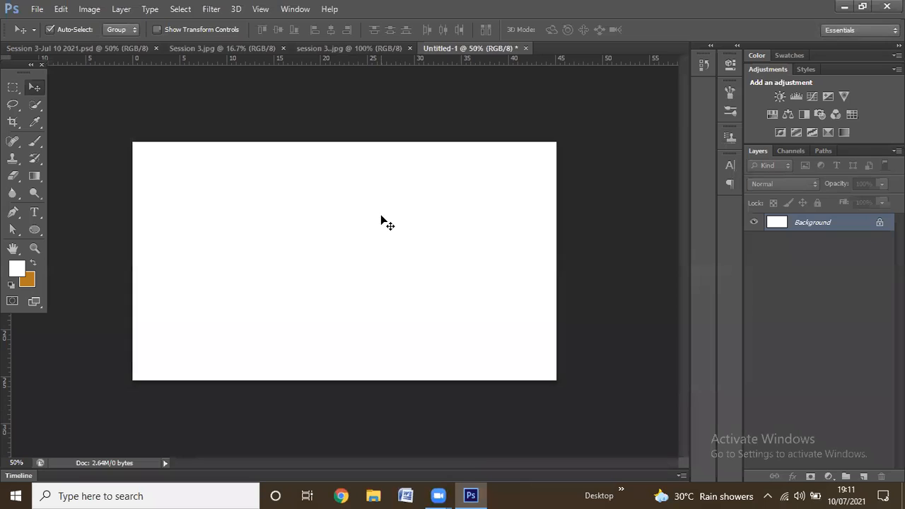
Review the canvas size in pixels and try the different anchor positions without applying them.
{"action": "left_click", "coordinate": [84, 10]}
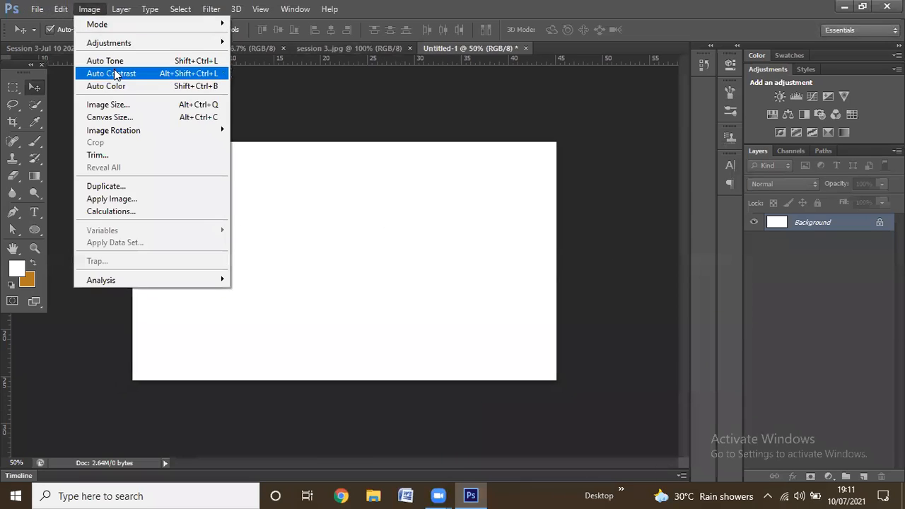
{"action": "left_click", "coordinate": [114, 115]}
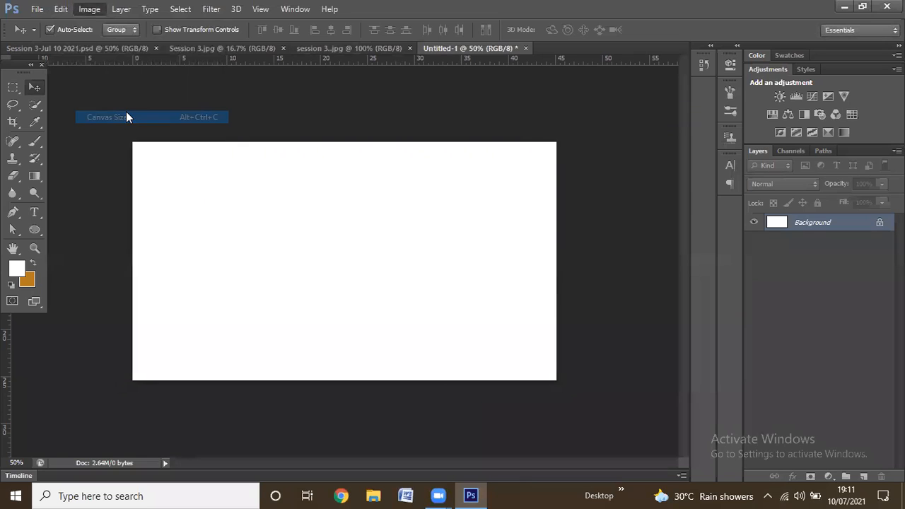
{"action": "left_click", "coordinate": [612, 240]}
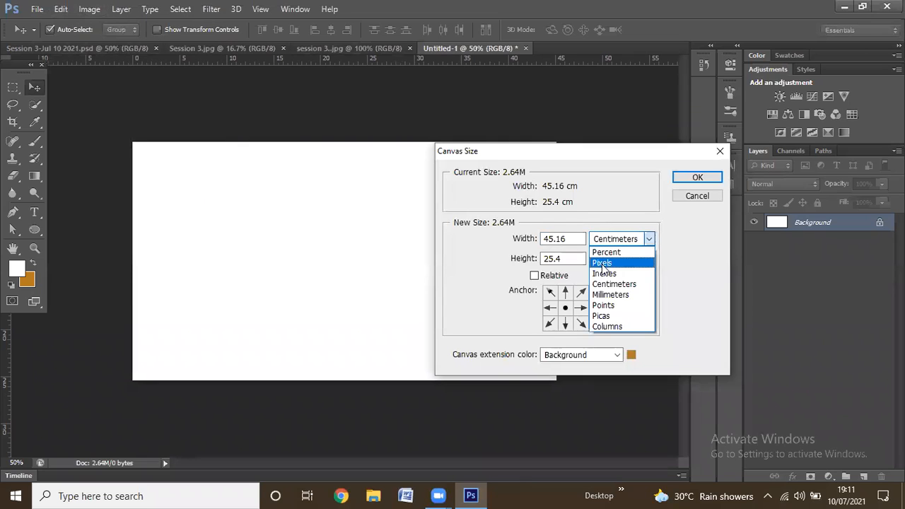
{"action": "left_click", "coordinate": [660, 261]}
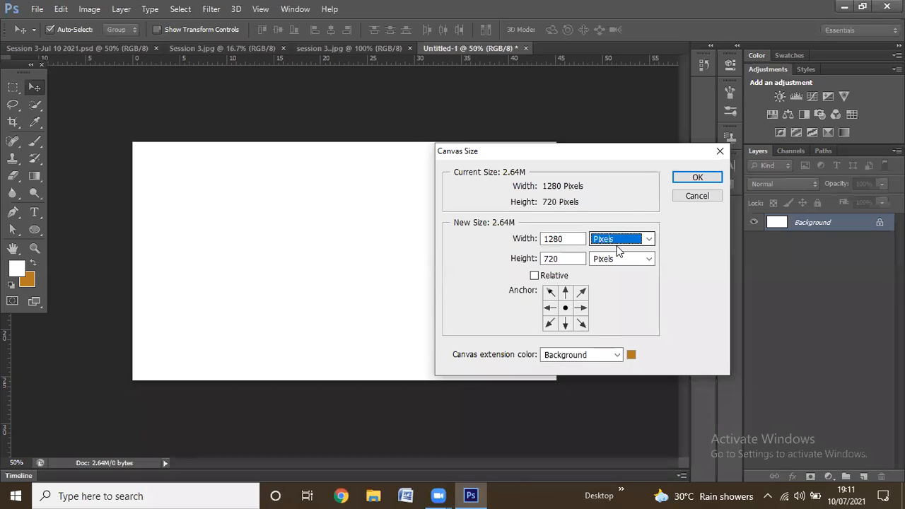
{"action": "left_click", "coordinate": [549, 309]}
{"action": "left_click", "coordinate": [581, 310]}
{"action": "left_click", "coordinate": [569, 292]}
{"action": "left_click", "coordinate": [565, 322]}
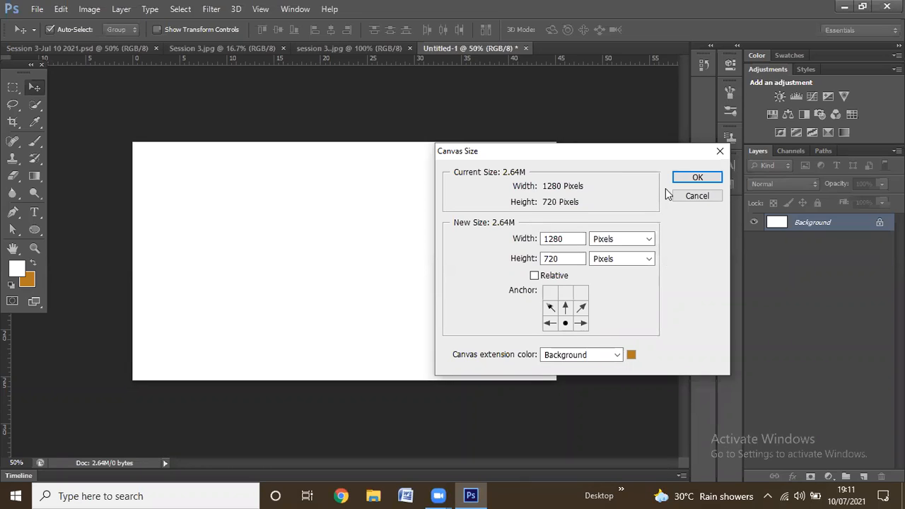
{"action": "left_click", "coordinate": [718, 153]}
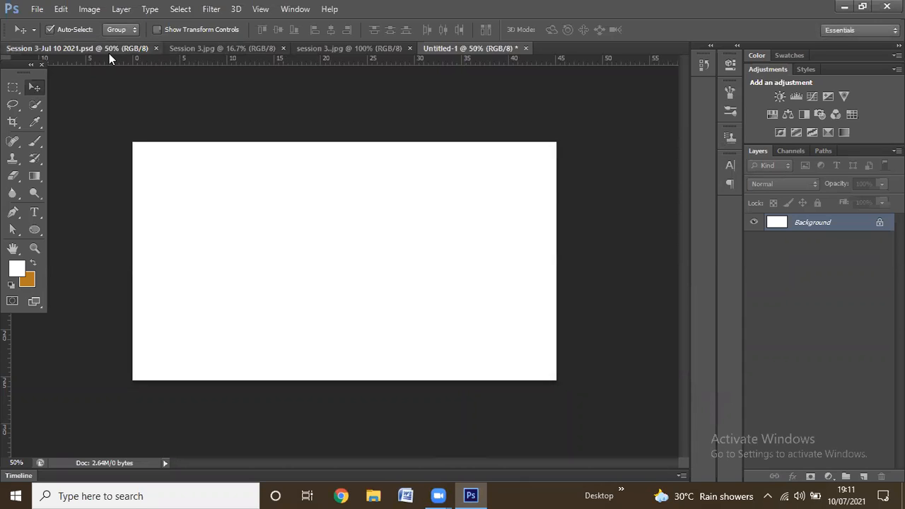
Copy the entire white hexagon background from session 3..jpg into the Untitled-1 document as a layer.
{"action": "key", "text": "ctrl+Tab"}
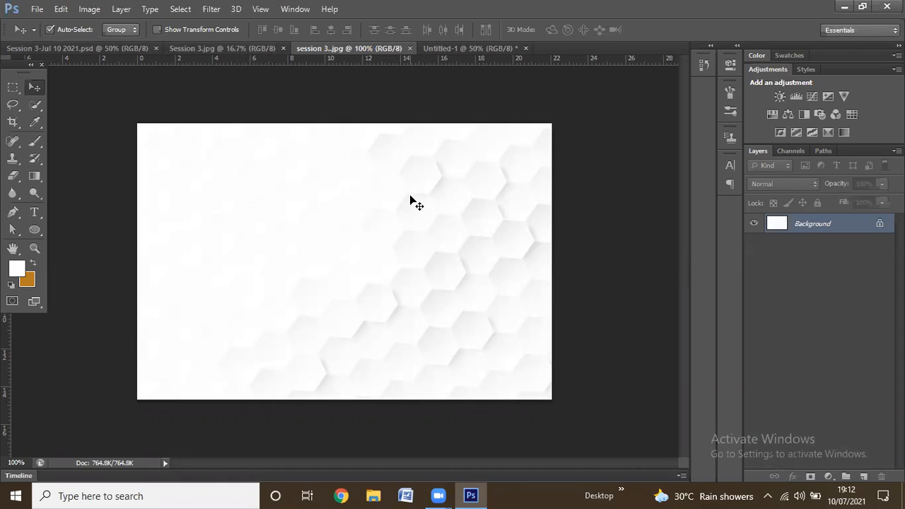
{"action": "left_click", "coordinate": [458, 48]}
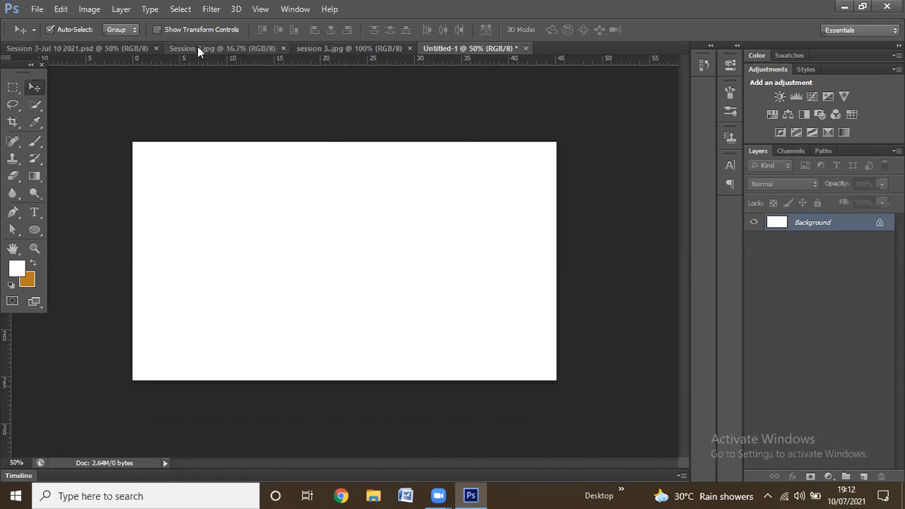
{"action": "left_click", "coordinate": [219, 48]}
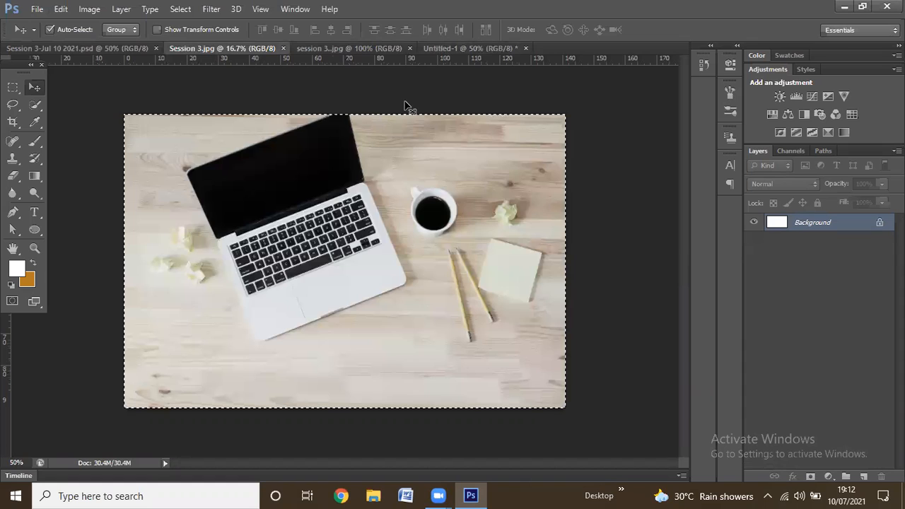
{"action": "left_click", "coordinate": [349, 48]}
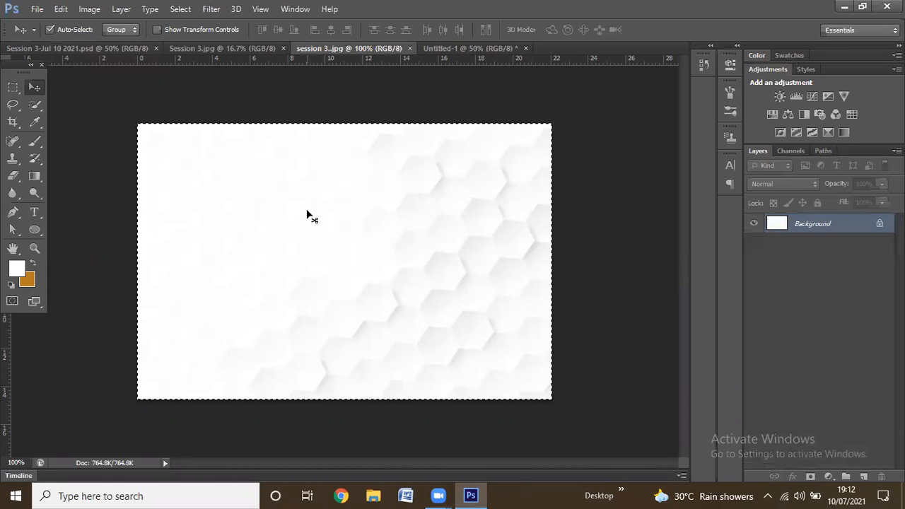
{"action": "left_click", "coordinate": [467, 49]}
{"action": "left_click_drag", "start_coordinate": [453, 89], "coordinate": [417, 256]}
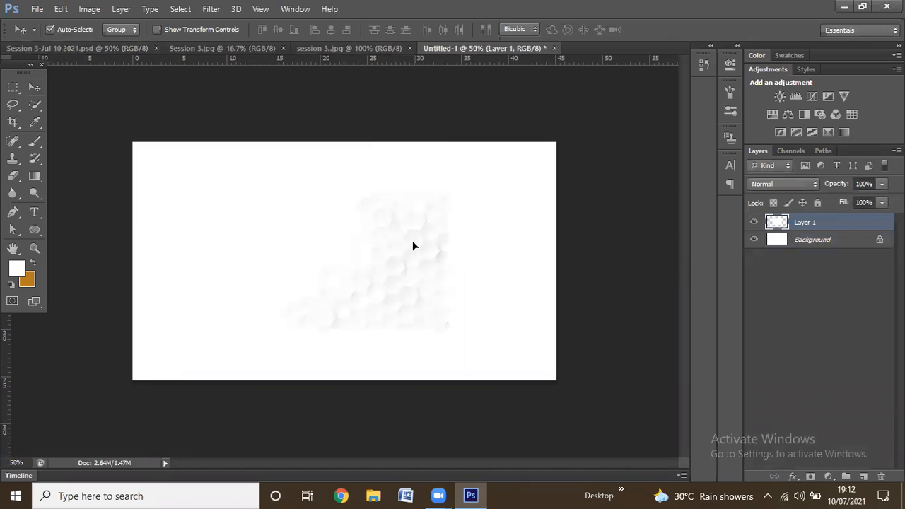
Reposition the hexagon layer near the middle of the canvas, checking the finished Session 3 design for reference.
{"action": "key", "text": "ctrl+t"}
{"action": "left_click_drag", "start_coordinate": [394, 275], "coordinate": [371, 263]}
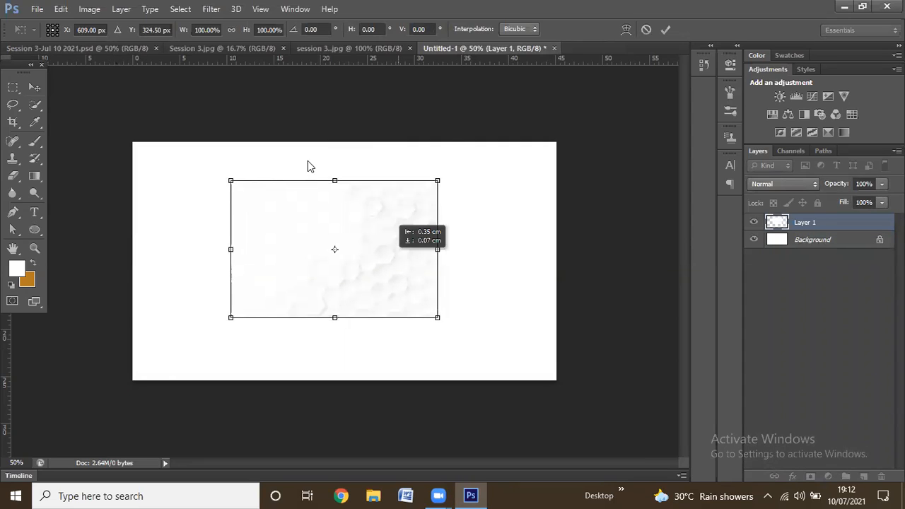
{"action": "key", "text": "ctrl+Tab"}
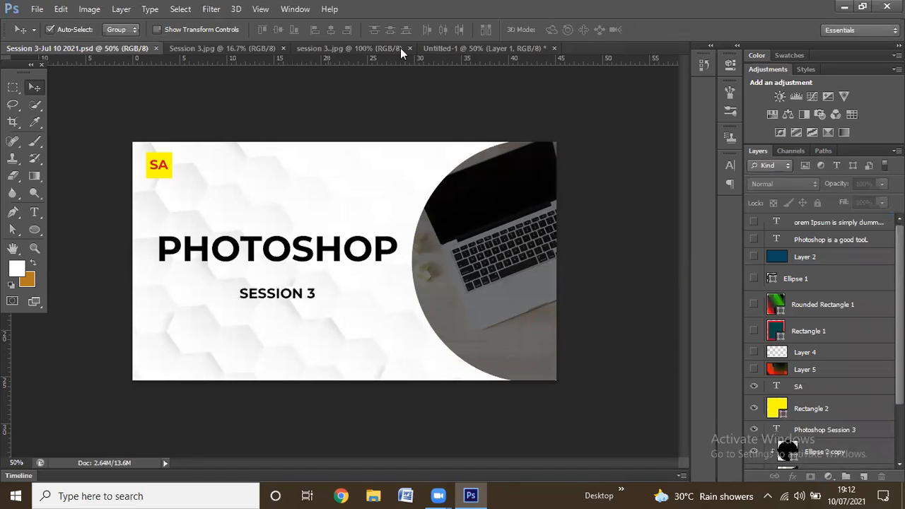
{"action": "left_click", "coordinate": [463, 53]}
{"action": "left_click_drag", "start_coordinate": [338, 252], "coordinate": [380, 299]}
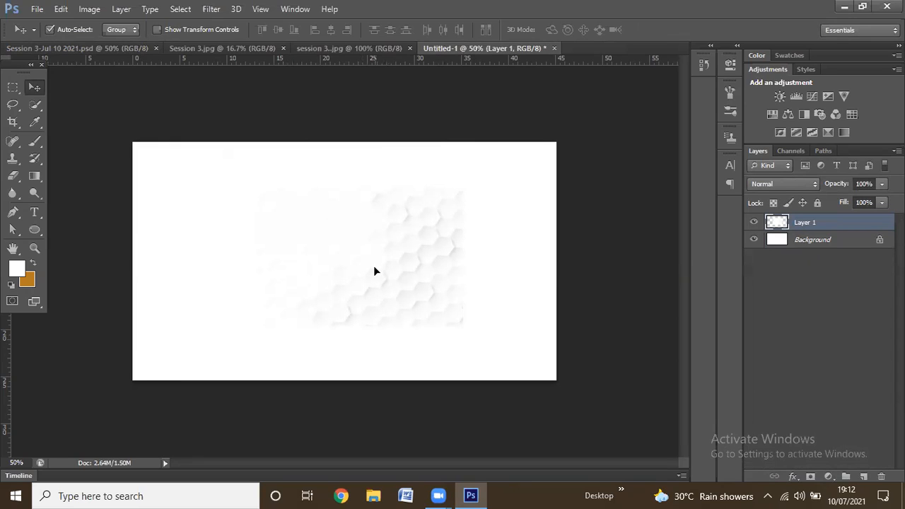
Look at the Free Transform options for the hexagon layer and check the finished Session 3 design for its orientation.
{"action": "key", "text": "ctrl+t"}
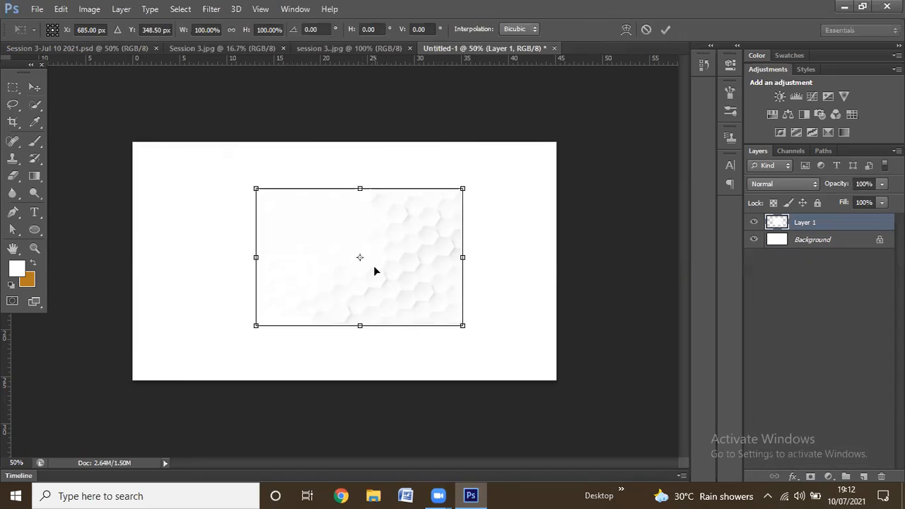
{"action": "right_click", "coordinate": [416, 261]}
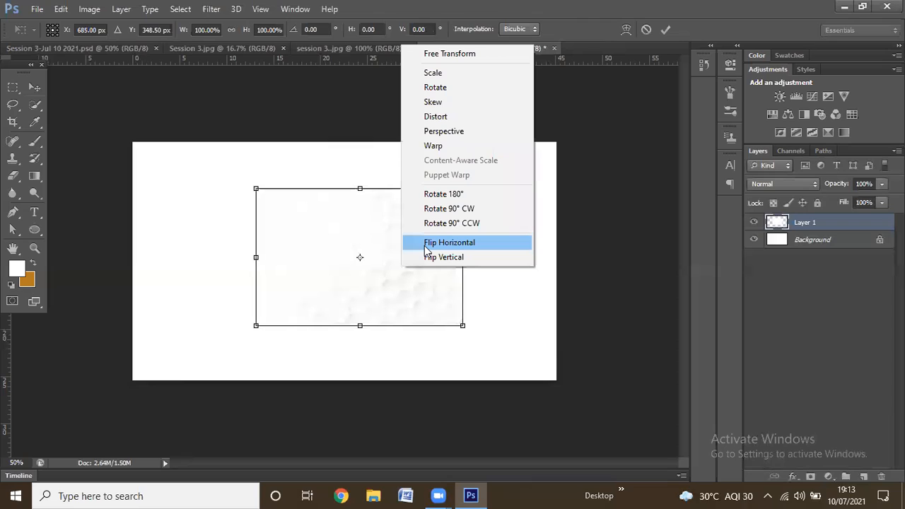
{"action": "left_click", "coordinate": [393, 279]}
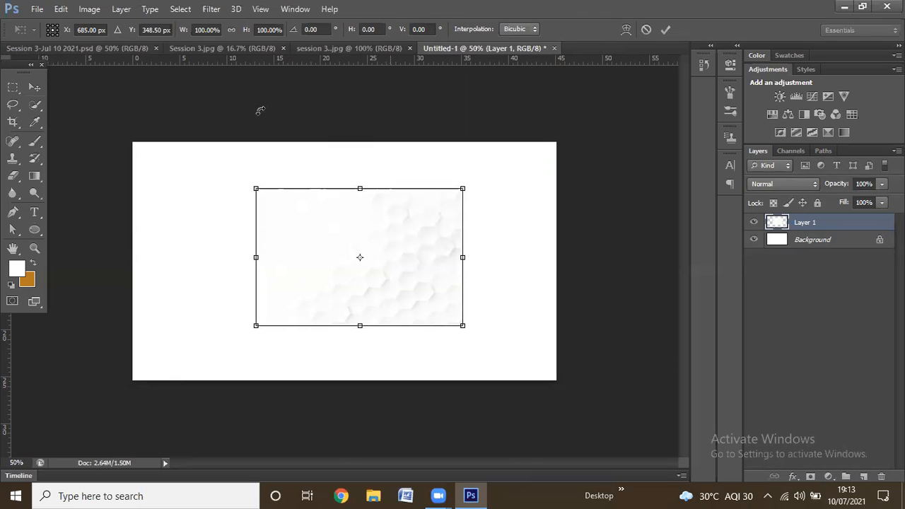
{"action": "double_click", "coordinate": [374, 238]}
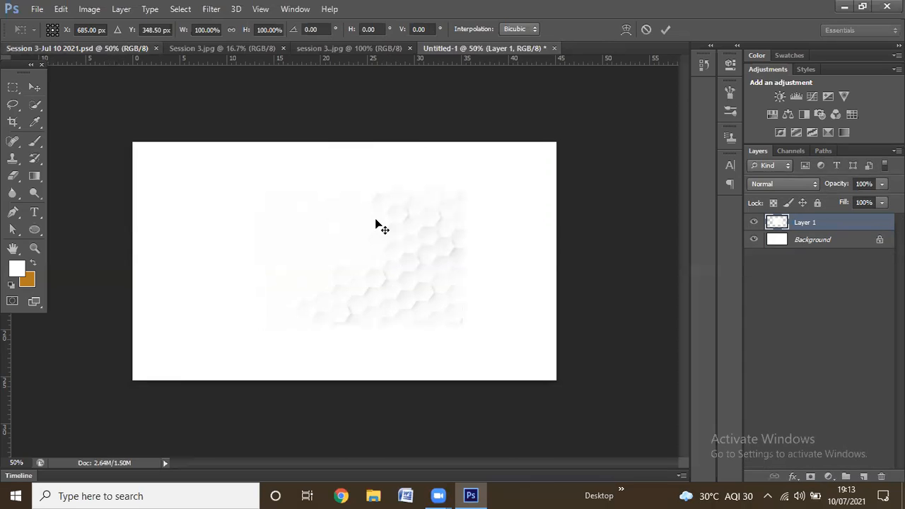
{"action": "left_click", "coordinate": [81, 49]}
{"action": "left_click", "coordinate": [467, 49]}
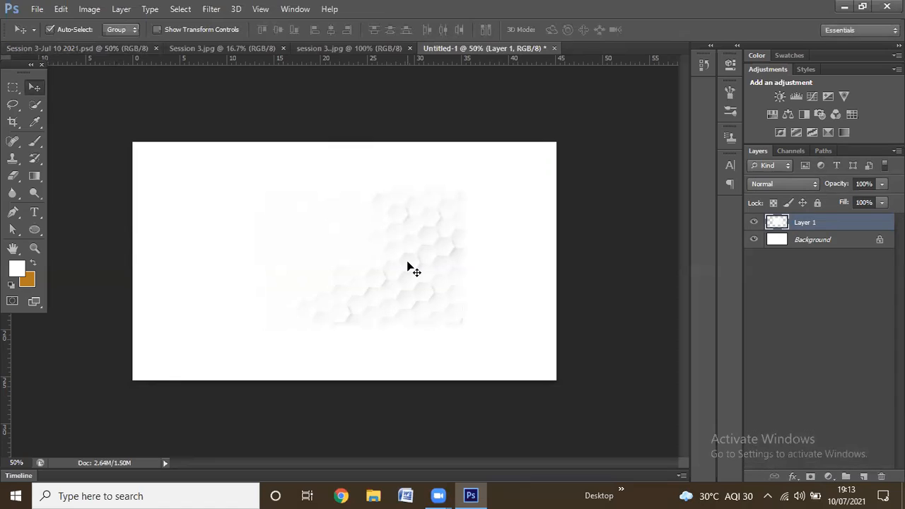
Try rotating the hexagon layer 180°, 90° clockwise and 90° counterclockwise, and flipping it horizontally and vertically.
{"action": "key", "text": "ctrl+t"}
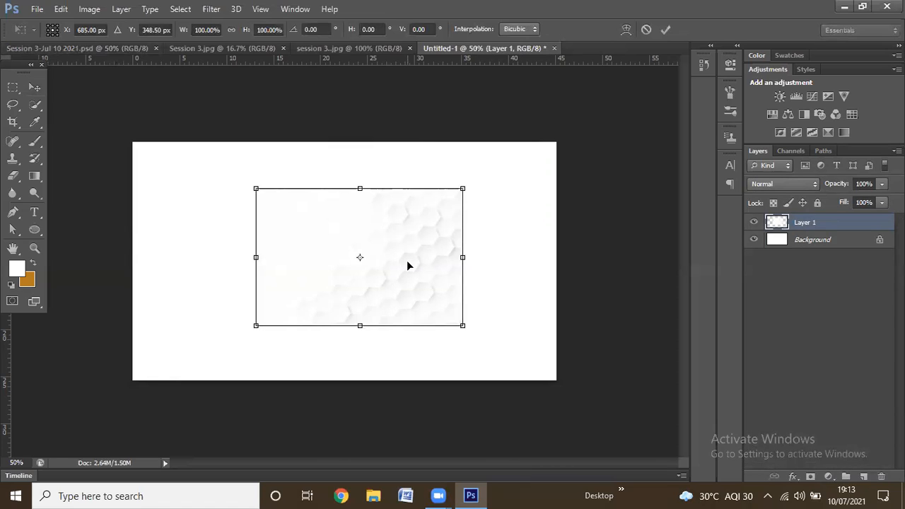
{"action": "right_click", "coordinate": [407, 260]}
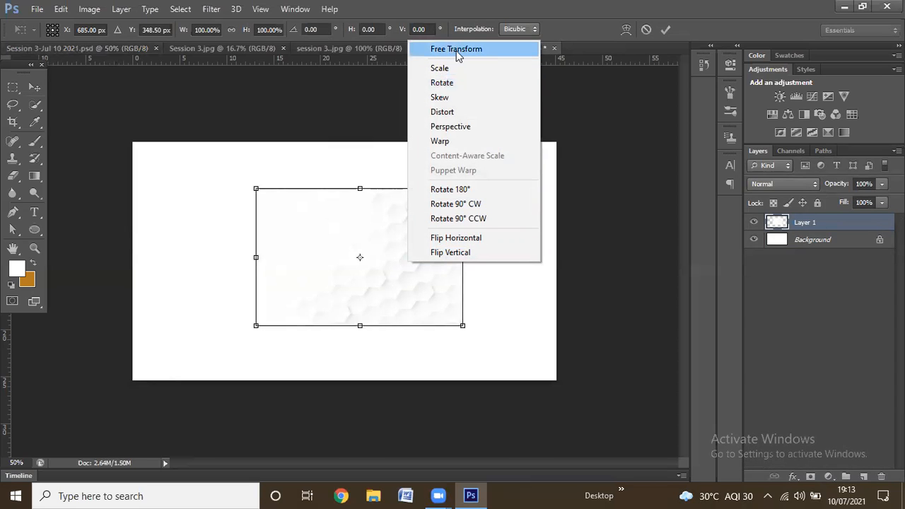
{"action": "left_click", "coordinate": [459, 197]}
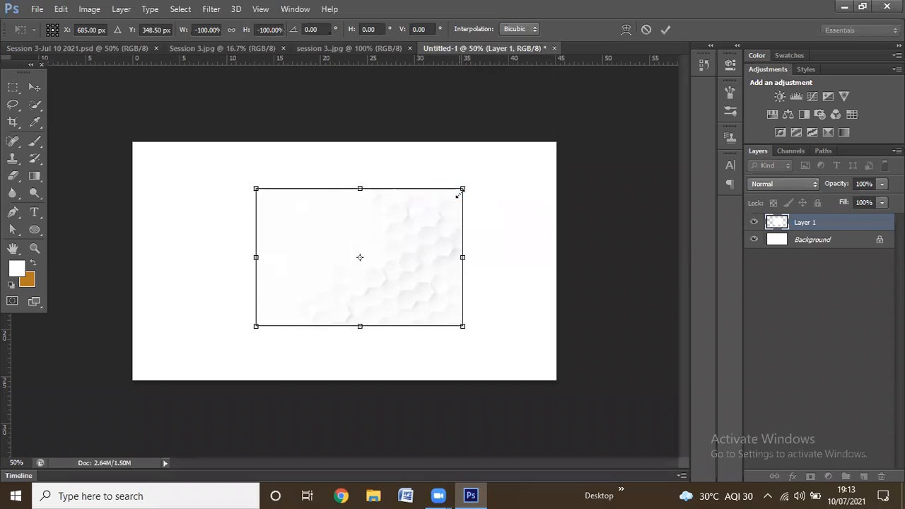
{"action": "right_click", "coordinate": [423, 227]}
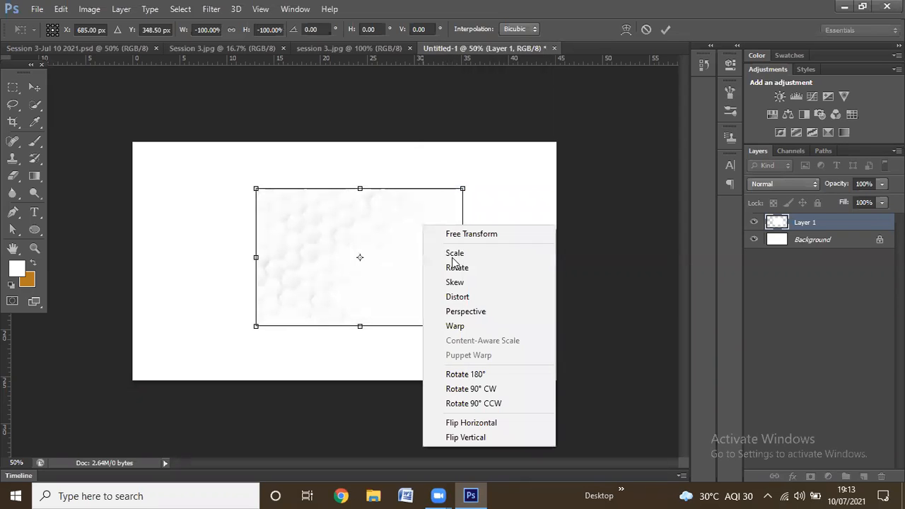
{"action": "left_click", "coordinate": [467, 389]}
{"action": "right_click", "coordinate": [394, 216]}
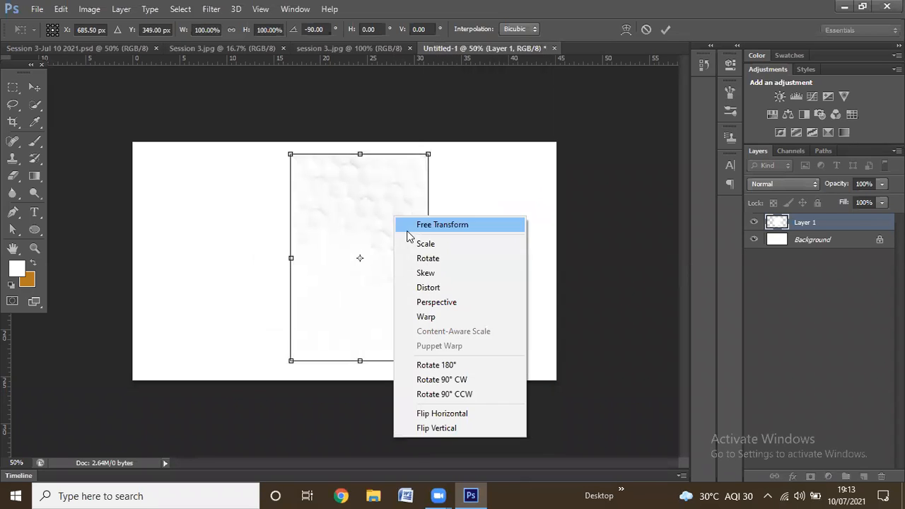
{"action": "left_click", "coordinate": [442, 394]}
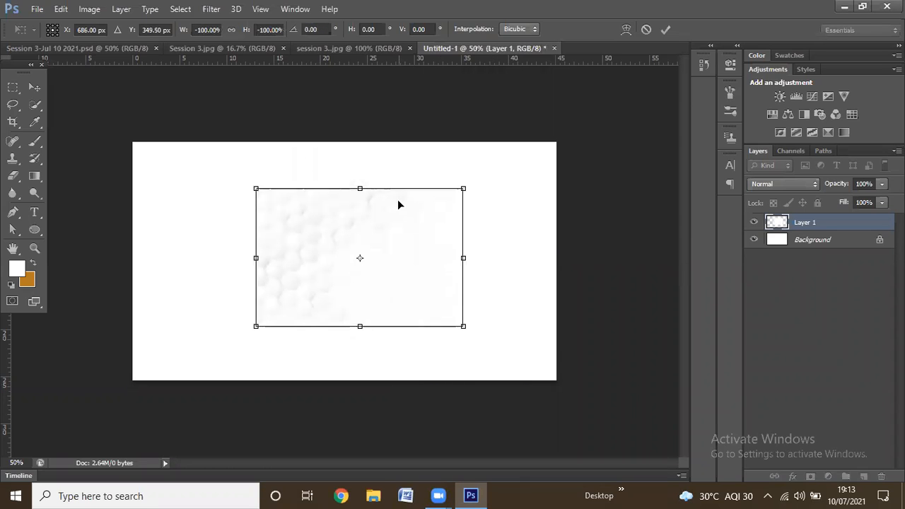
{"action": "right_click", "coordinate": [402, 224]}
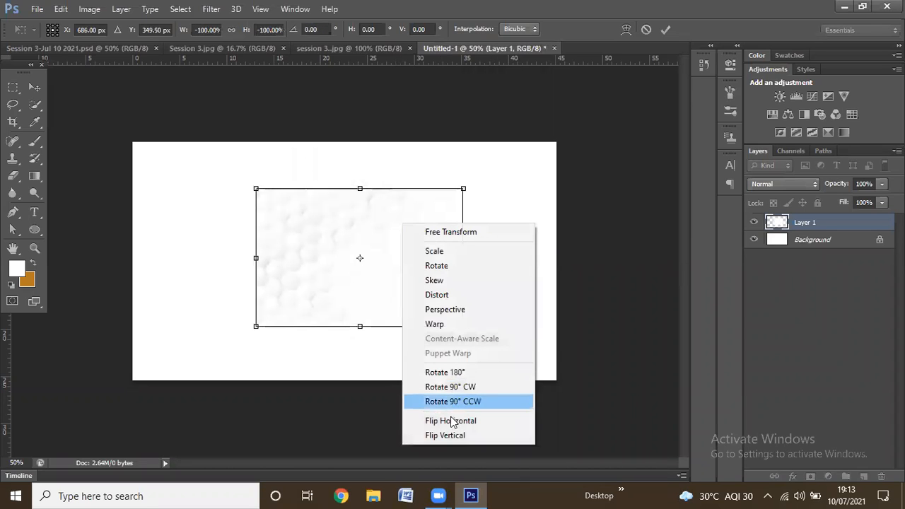
{"action": "left_click", "coordinate": [448, 418]}
{"action": "right_click", "coordinate": [388, 226]}
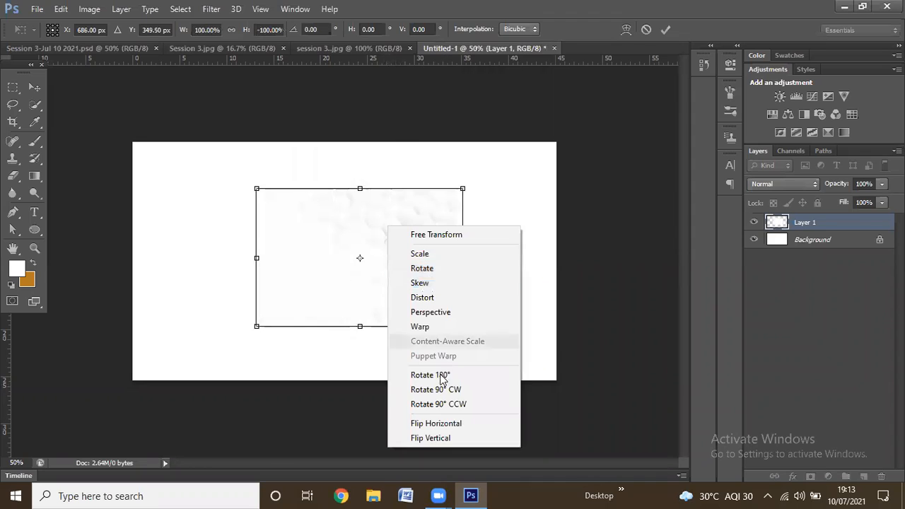
{"action": "left_click", "coordinate": [444, 439]}
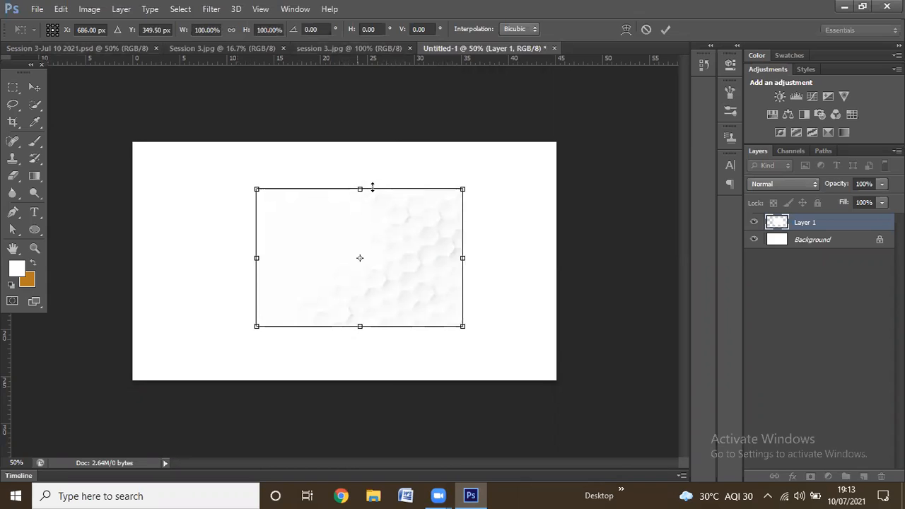
Try repositioning and deleting the hexagon layer, and undo those changes.
{"action": "left_click_drag", "start_coordinate": [426, 268], "coordinate": [288, 232]}
{"action": "left_click_drag", "start_coordinate": [288, 232], "coordinate": [403, 264]}
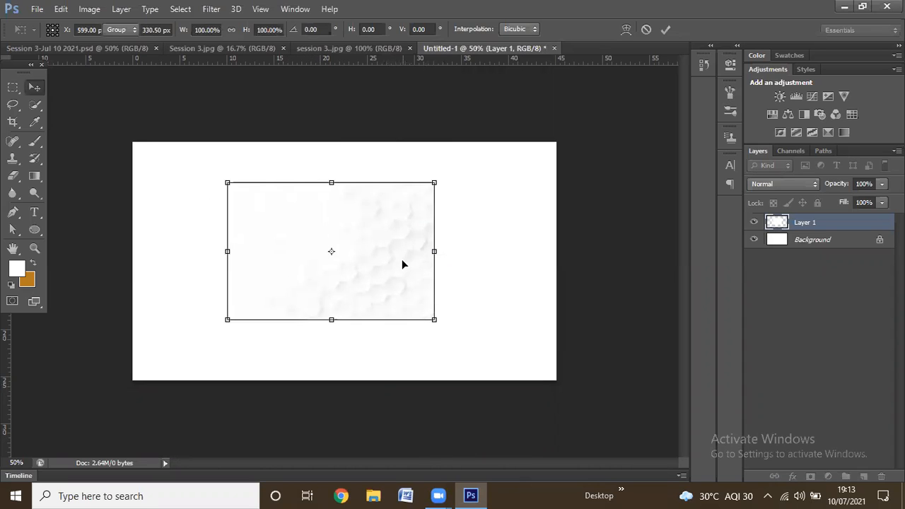
{"action": "key", "text": "Return"}
{"action": "key", "text": "Delete"}
{"action": "key", "text": "ctrl+alt+z"}
{"action": "key", "text": "ctrl+alt+z"}
Flip the hexagon layer horizontally and scale it to about 216%, positioned so it covers the whole canvas.
{"action": "key", "text": "ctrl+t"}
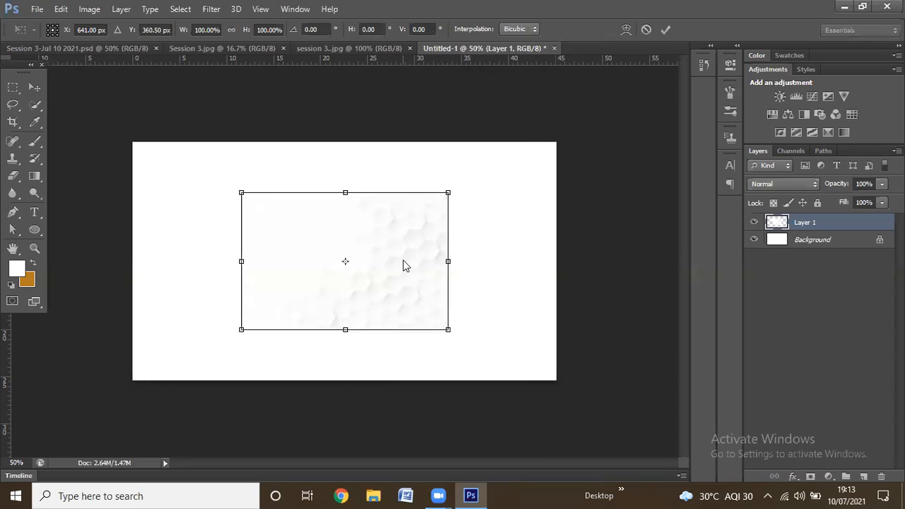
{"action": "right_click", "coordinate": [403, 262]}
{"action": "left_click", "coordinate": [423, 239]}
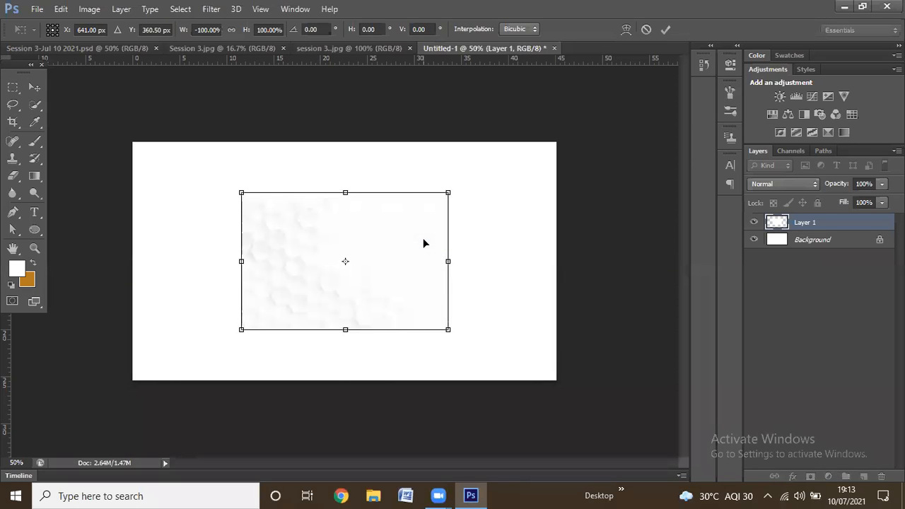
{"action": "left_click_drag", "start_coordinate": [369, 328], "coordinate": [227, 392]}
{"action": "left_click_drag", "start_coordinate": [330, 243], "coordinate": [598, 125]}
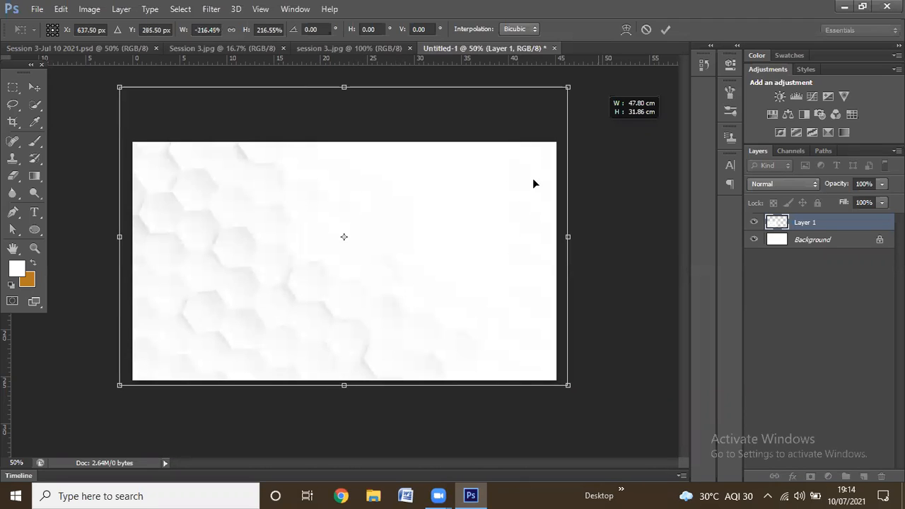
{"action": "left_click_drag", "start_coordinate": [513, 203], "coordinate": [500, 226]}
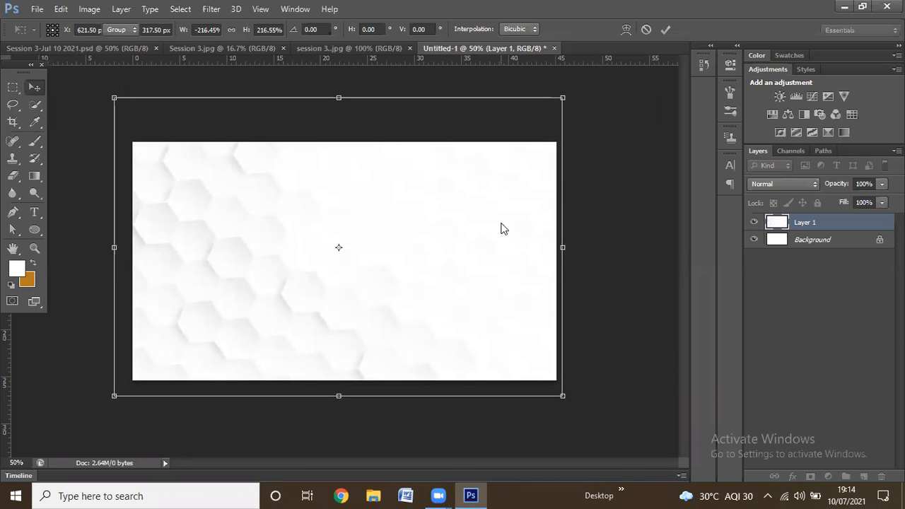
{"action": "key", "text": "Return"}
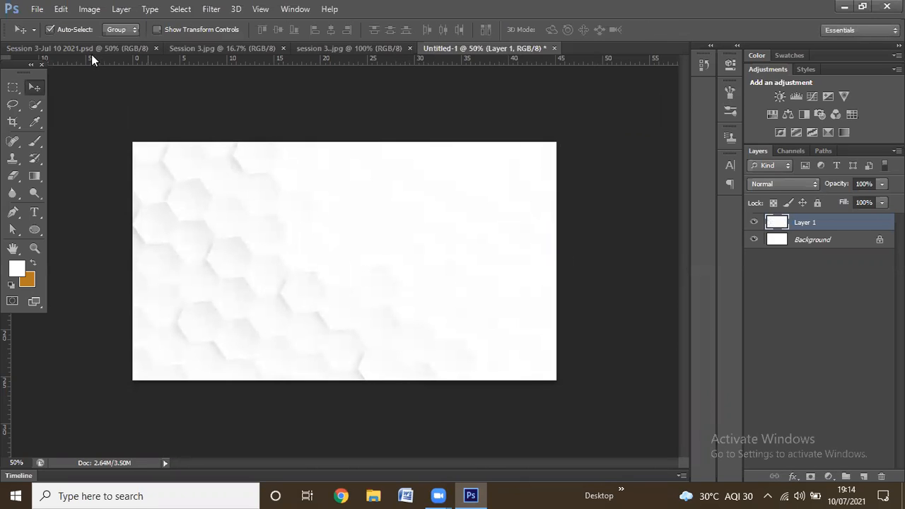
Examine how the circular laptop photo is built from ellipse layers in the finished Session 3 design.
{"action": "left_click", "coordinate": [98, 45]}
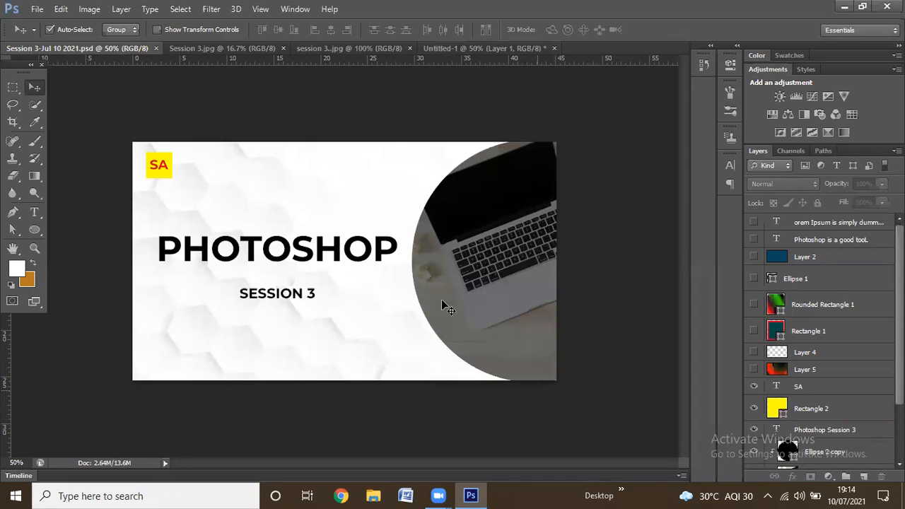
{"action": "left_click", "coordinate": [469, 225]}
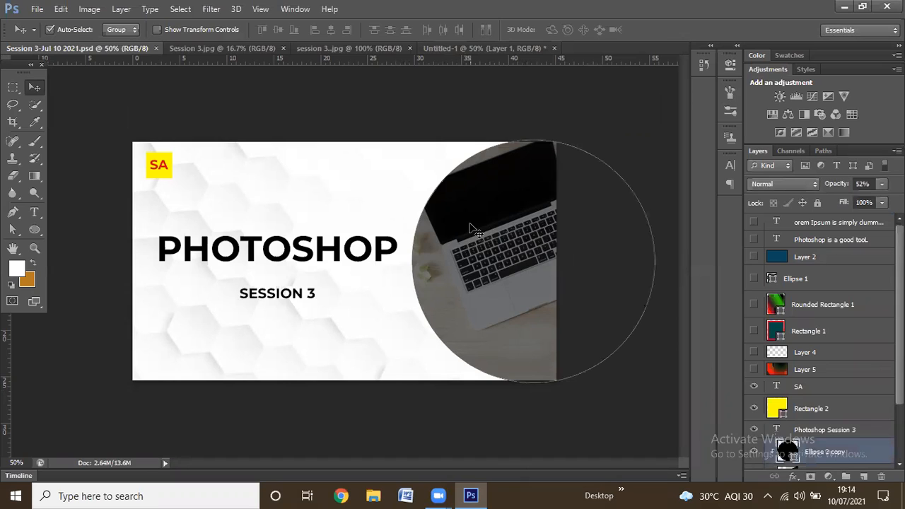
{"action": "left_click_drag", "start_coordinate": [469, 224], "coordinate": [472, 224]}
{"action": "left_click", "coordinate": [463, 148]}
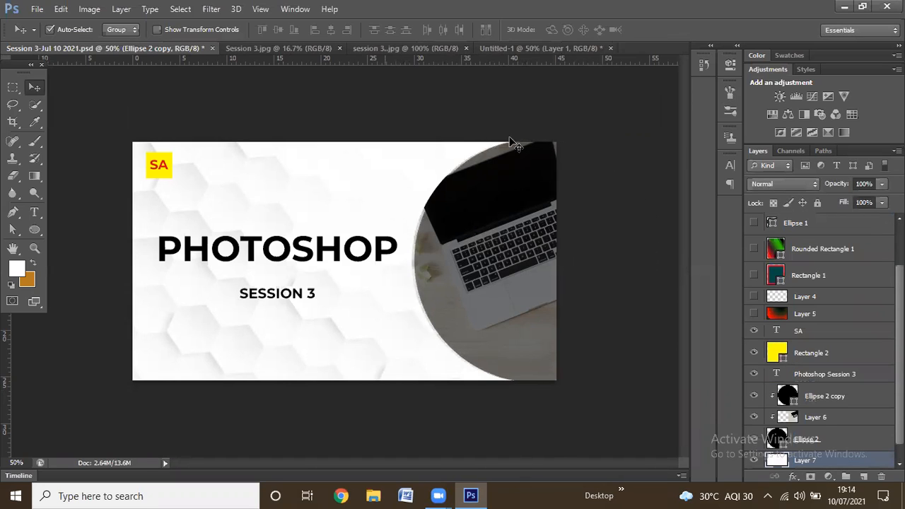
{"action": "left_click", "coordinate": [483, 244]}
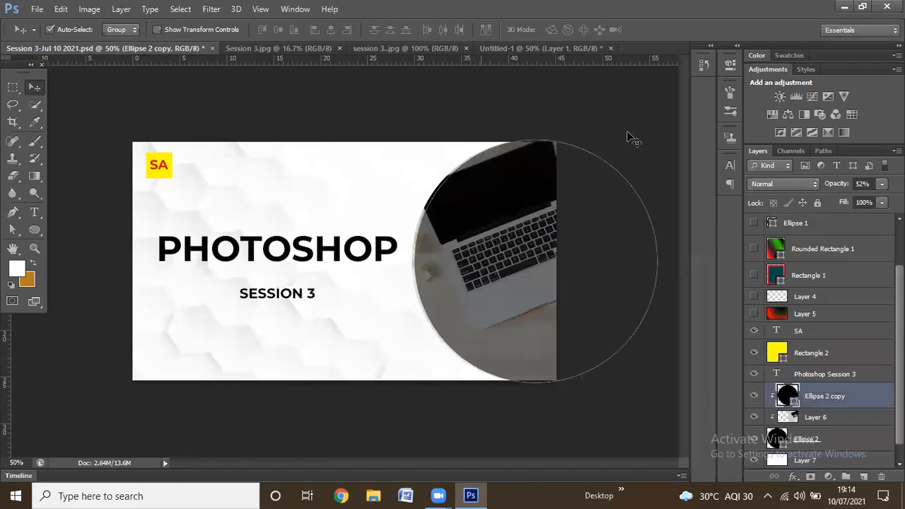
{"action": "left_click", "coordinate": [383, 150]}
{"action": "key", "text": "Delete"}
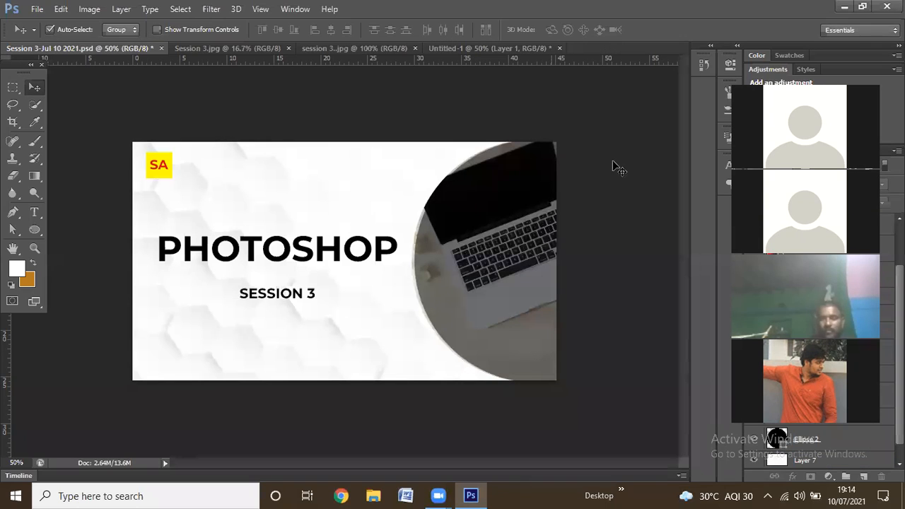
Draw a white circle about 27.3 cm in diameter over the right part of the Untitled-1 canvas with the Ellipse tool.
{"action": "left_click", "coordinate": [435, 48]}
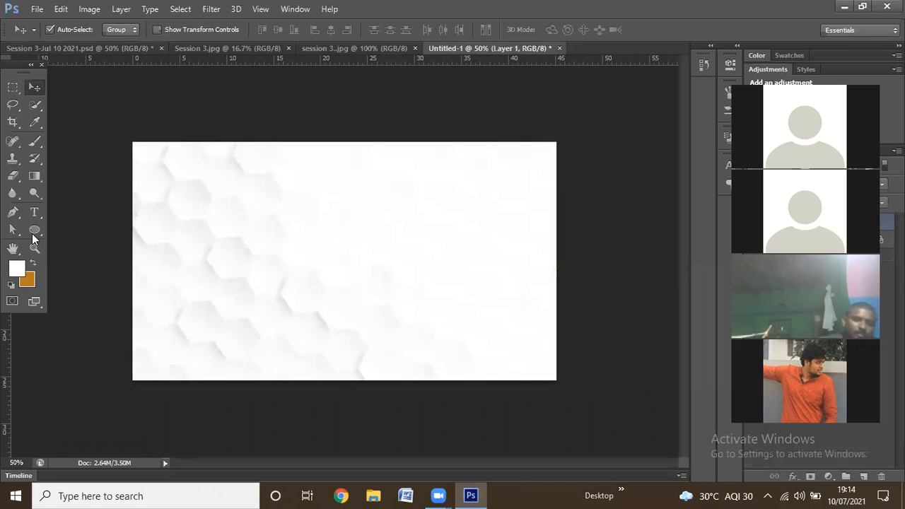
{"action": "left_click", "coordinate": [33, 233]}
{"action": "right_click", "coordinate": [34, 231]}
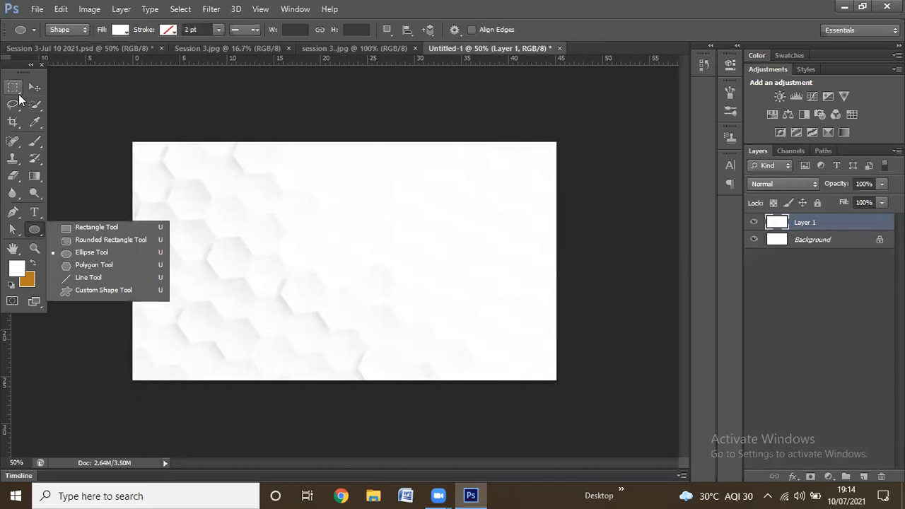
{"action": "right_click", "coordinate": [14, 88]}
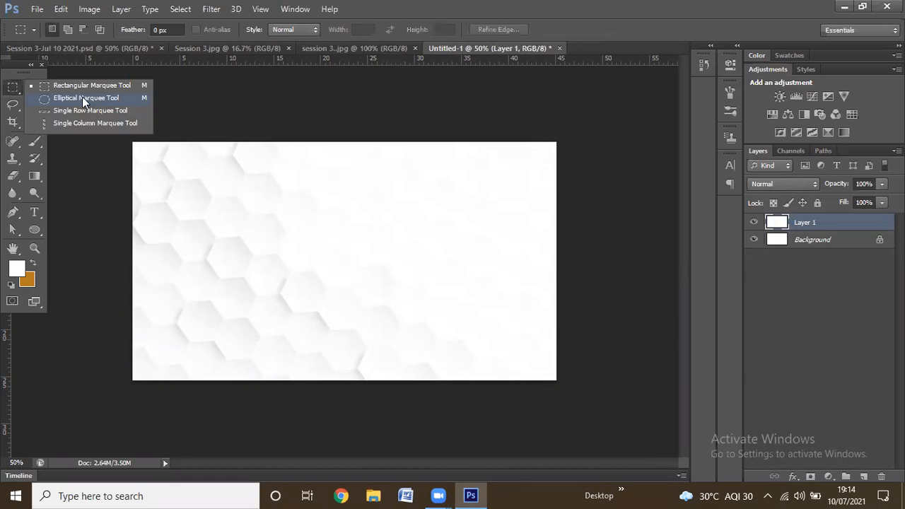
{"action": "left_click", "coordinate": [34, 231]}
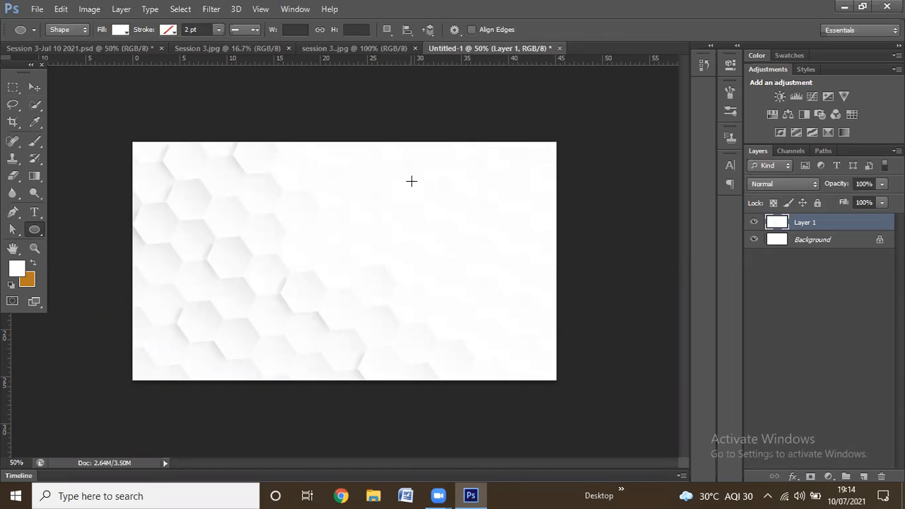
{"action": "left_click_drag", "start_coordinate": [373, 166], "coordinate": [613, 404]}
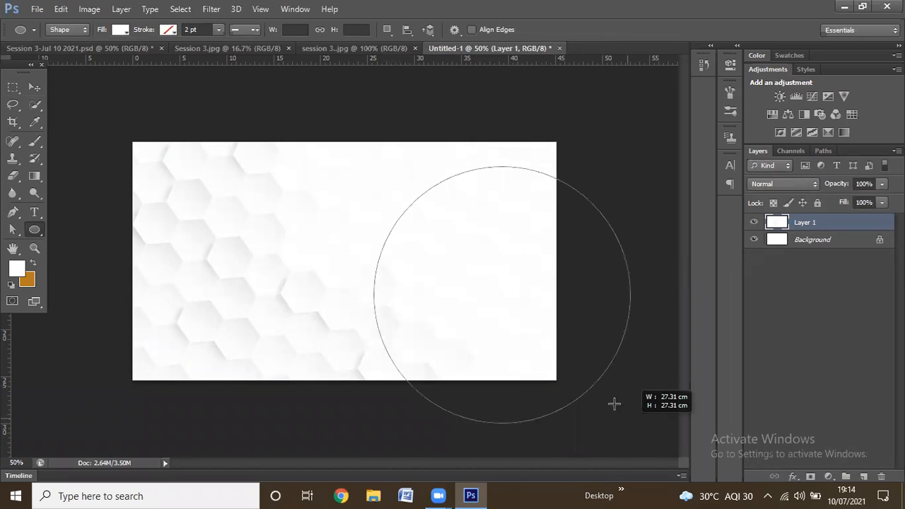
Move the circle up and to the right so it overlaps the canvas's right edge and spans its full height.
{"action": "left_click", "coordinate": [34, 86]}
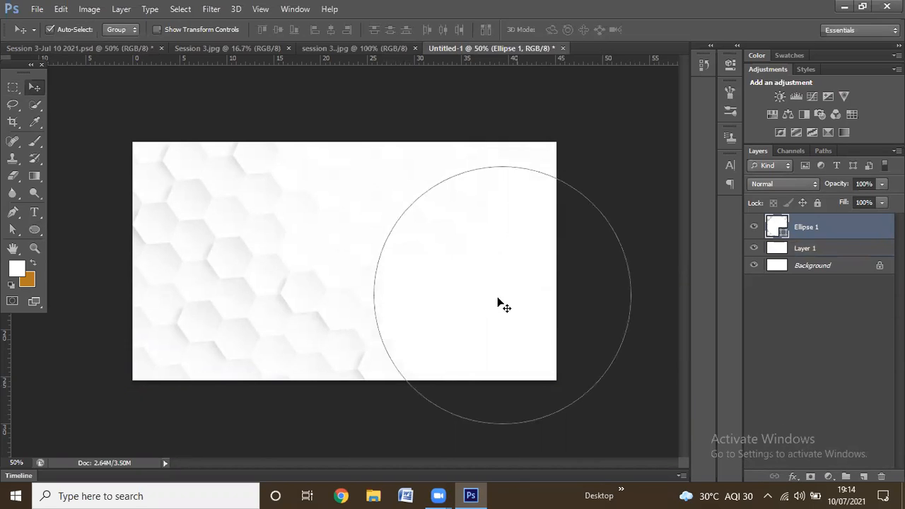
{"action": "left_click_drag", "start_coordinate": [498, 300], "coordinate": [528, 268]}
{"action": "key", "text": "Up"}
{"action": "key", "text": "Up"}
{"action": "key", "text": "Up"}
{"action": "key", "text": "Up"}
{"action": "key", "text": "Up"}
{"action": "key", "text": "Up"}
{"action": "key", "text": "Up"}
{"action": "key", "text": "Up"}
{"action": "key", "text": "Up"}
{"action": "key", "text": "Up"}
{"action": "key", "text": "Left"}
{"action": "key", "text": "Left"}
{"action": "key", "text": "Left"}
{"action": "key", "text": "Left"}
{"action": "key", "text": "Left"}
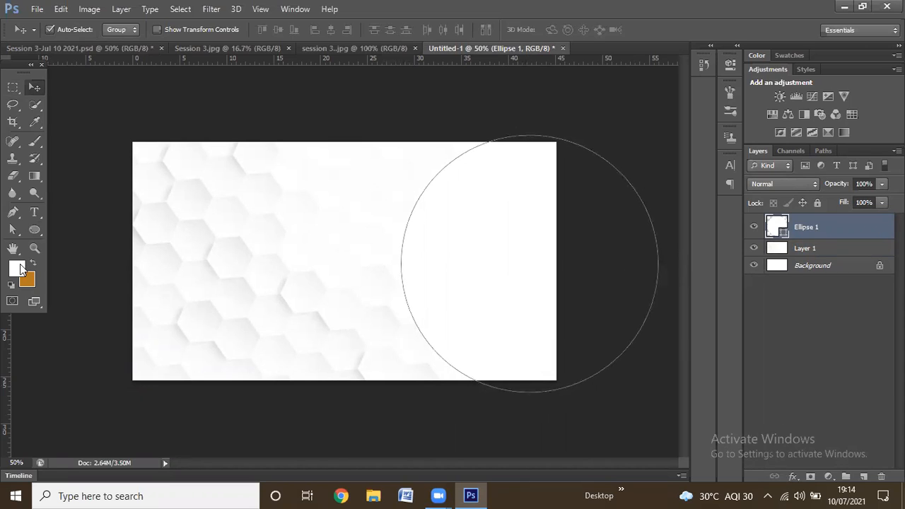
Set the foreground color to black with hex code 000.
{"action": "left_click", "coordinate": [19, 267]}
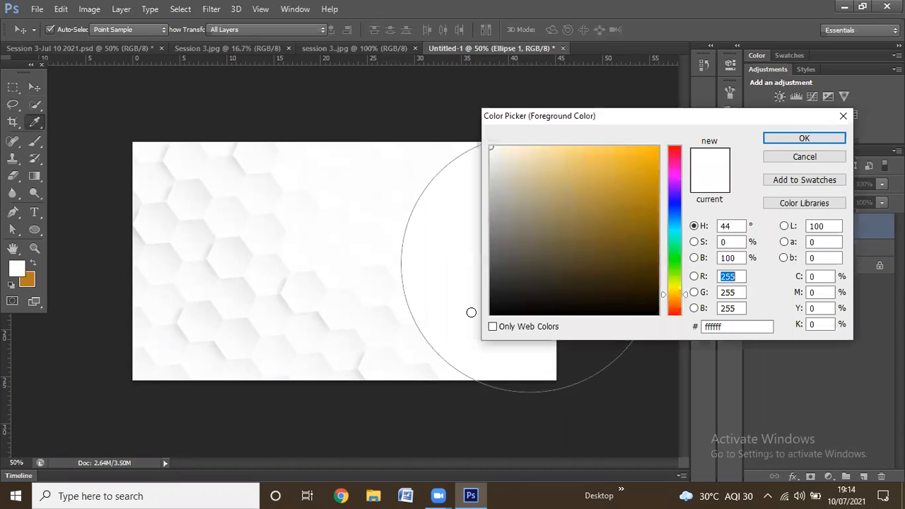
{"action": "left_click", "coordinate": [491, 311]}
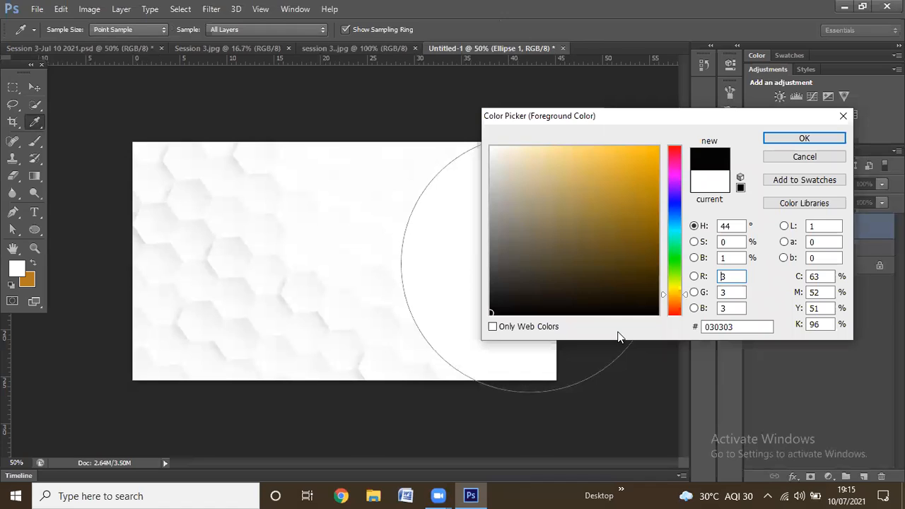
{"action": "left_click", "coordinate": [735, 327]}
{"action": "key", "text": "BackSpace"}
{"action": "type", "text": "000"}
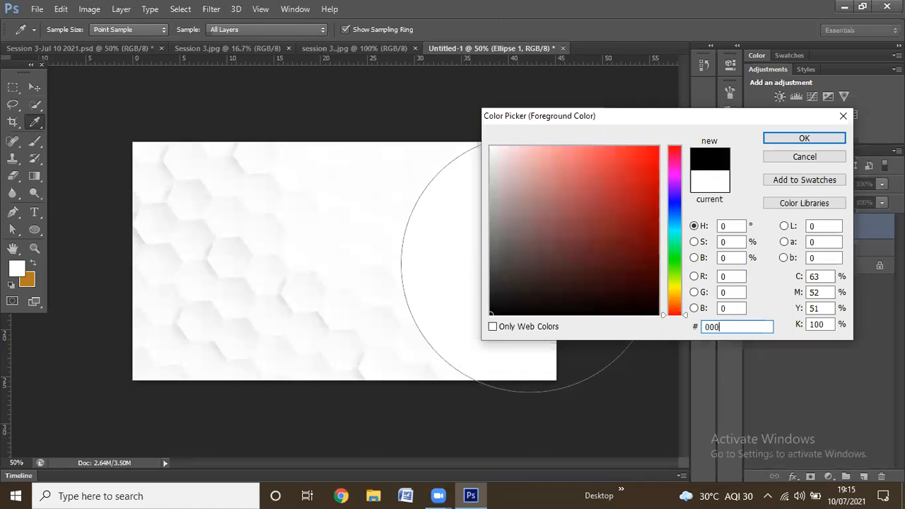
{"action": "left_click", "coordinate": [788, 139]}
{"action": "key", "text": "v"}
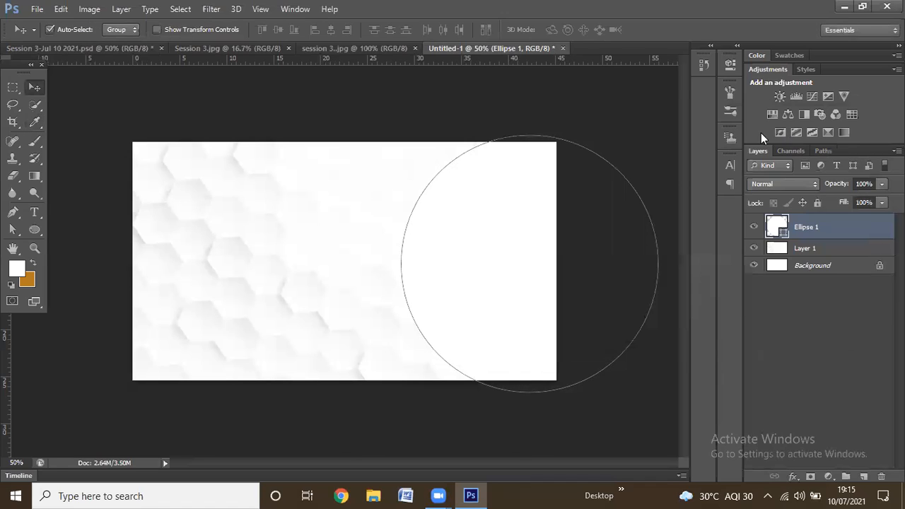
Fill the large circle on the Ellipse 1 layer with solid black.
{"action": "left_click", "coordinate": [35, 229]}
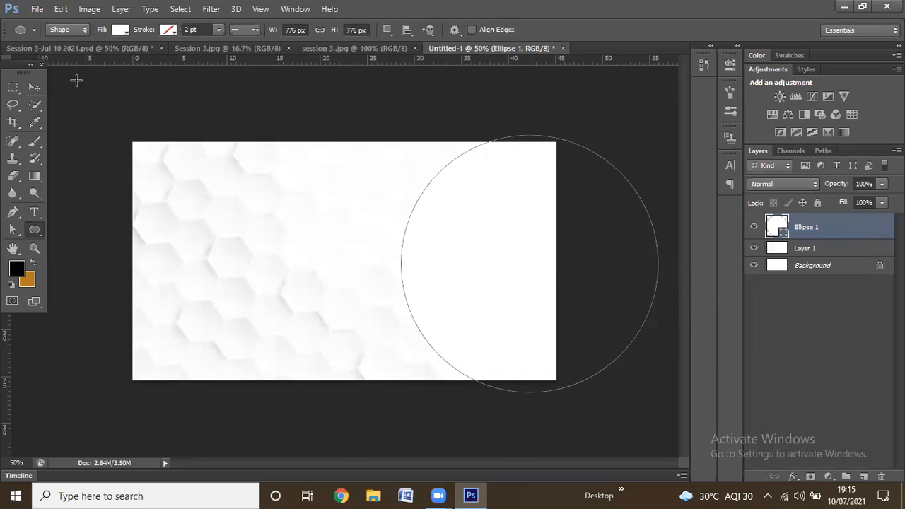
{"action": "left_click", "coordinate": [119, 30]}
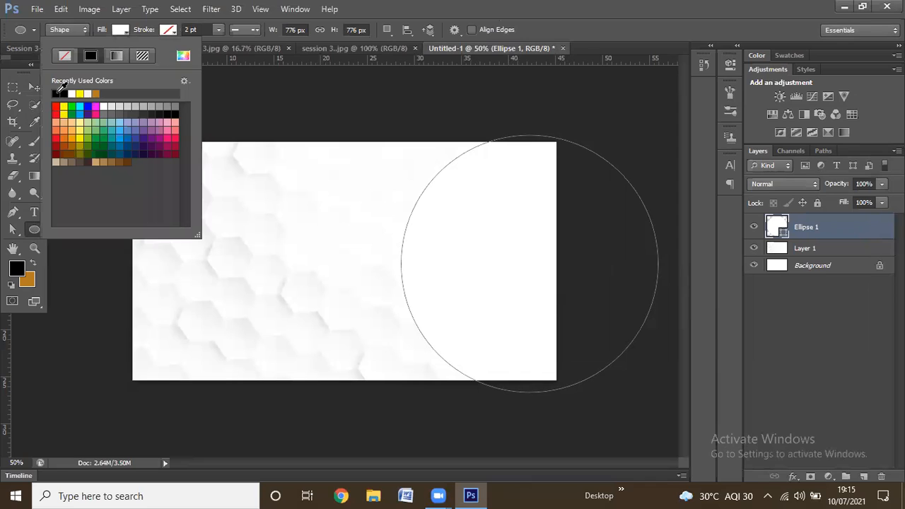
{"action": "left_click", "coordinate": [56, 93]}
{"action": "left_click", "coordinate": [34, 89]}
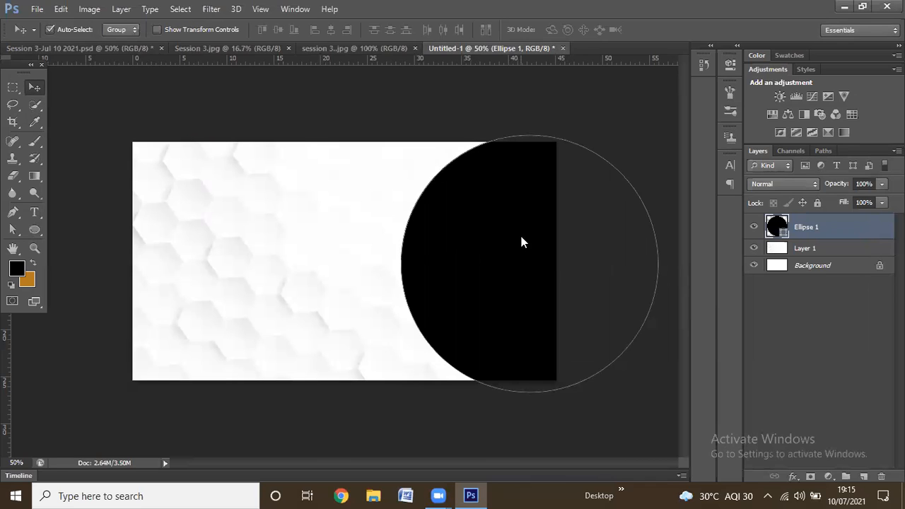
{"action": "left_click", "coordinate": [616, 149]}
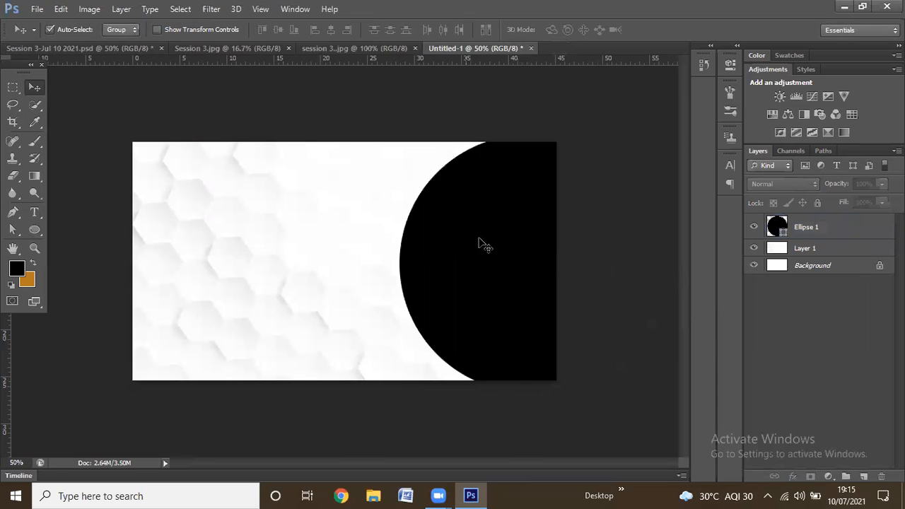
{"action": "left_click", "coordinate": [549, 255]}
{"action": "left_click", "coordinate": [563, 216]}
{"action": "left_click", "coordinate": [520, 239]}
{"action": "left_click", "coordinate": [415, 75]}
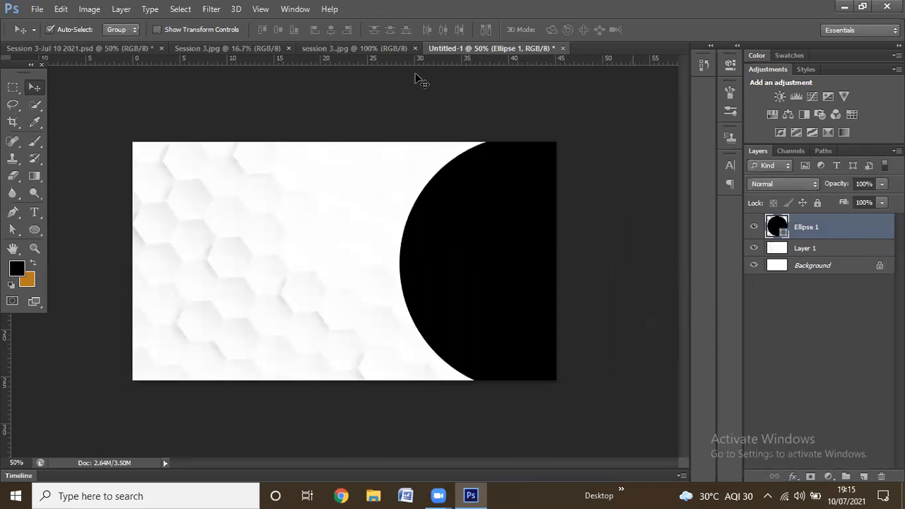
Copy the entire laptop photo from Session 3.jpg and return to the Untitled-1 document.
{"action": "left_click", "coordinate": [371, 47]}
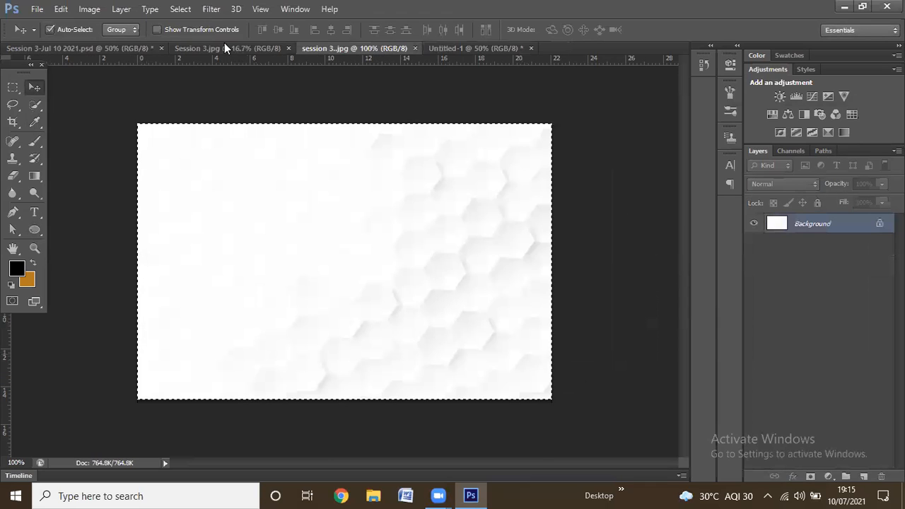
{"action": "key", "text": "ctrl+shift+Tab"}
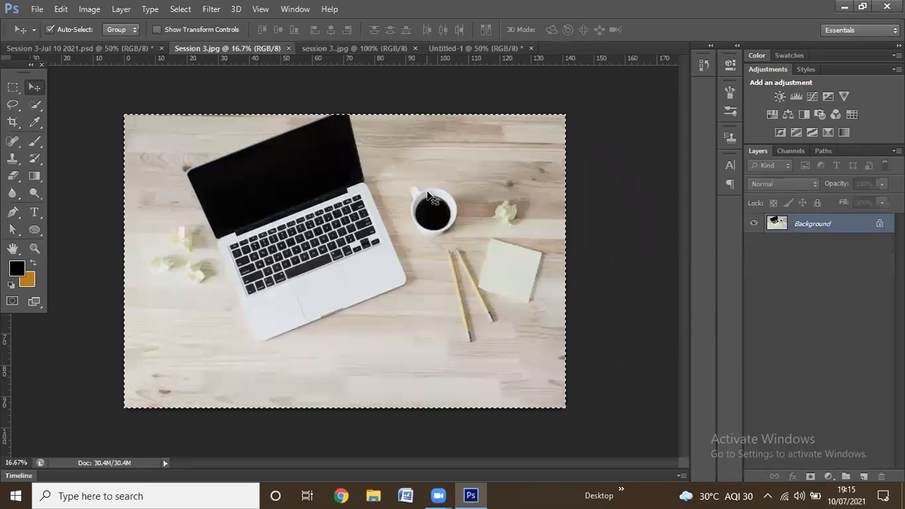
{"action": "key", "text": "ctrl+d"}
{"action": "key", "text": "ctrl+a"}
{"action": "left_click", "coordinate": [475, 51]}
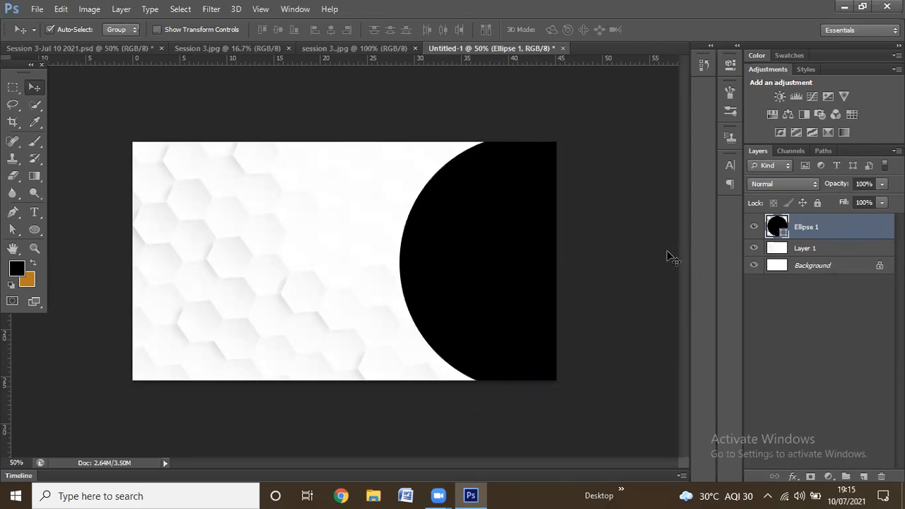
Paste the laptop photo as a new layer directly above the Ellipse 1 layer.
{"action": "left_click", "coordinate": [797, 249]}
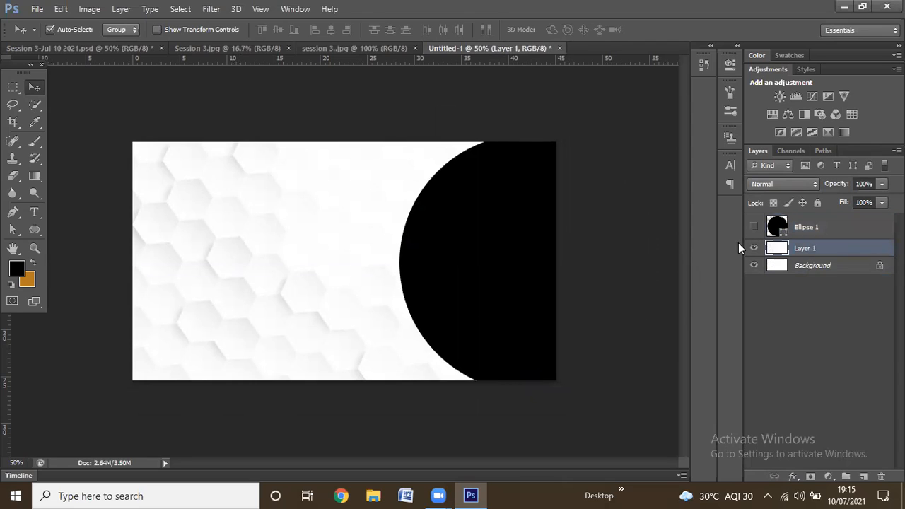
{"action": "left_click", "coordinate": [753, 227]}
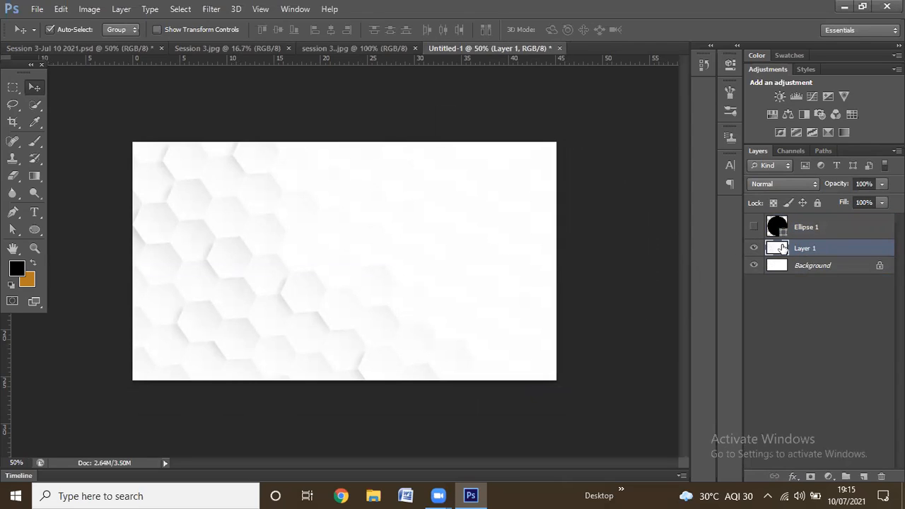
{"action": "left_click", "coordinate": [753, 229]}
{"action": "left_click", "coordinate": [803, 232]}
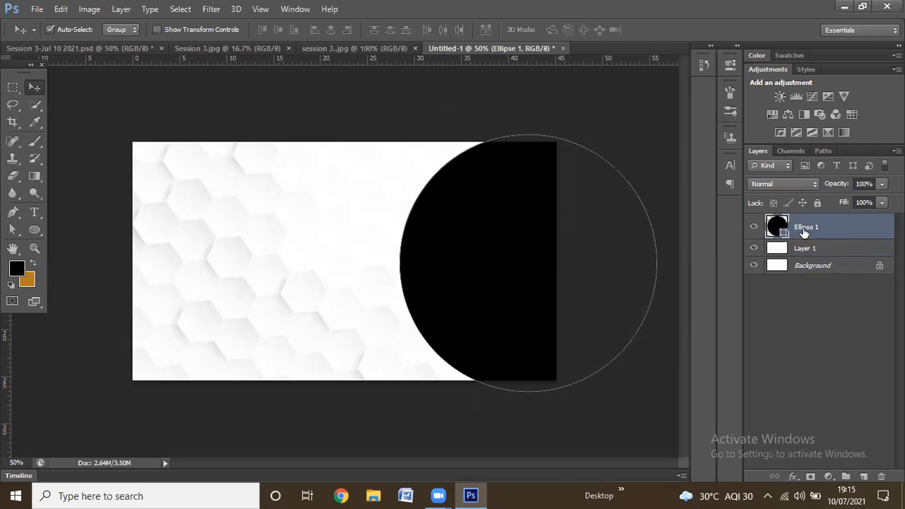
{"action": "key", "text": "ctrl+v"}
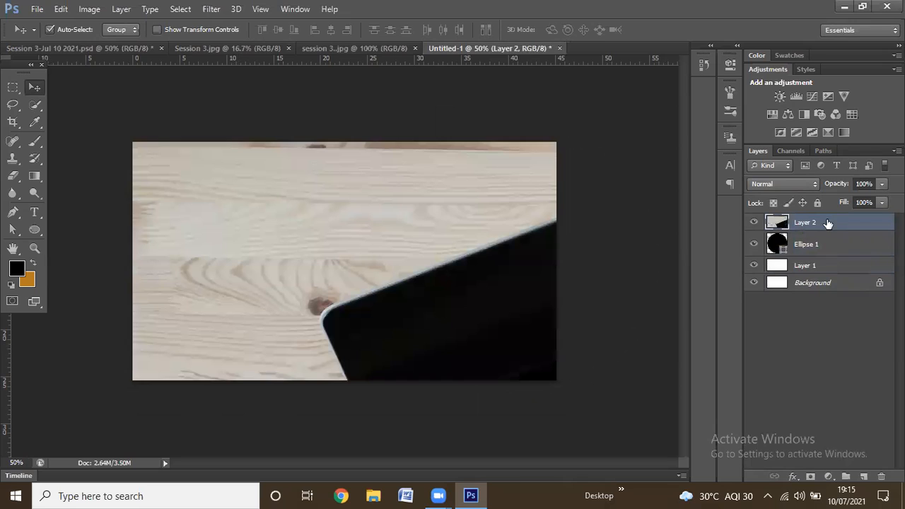
{"action": "key", "text": "ctrl+minus"}
{"action": "key", "text": "ctrl+minus"}
{"action": "key", "text": "ctrl+minus"}
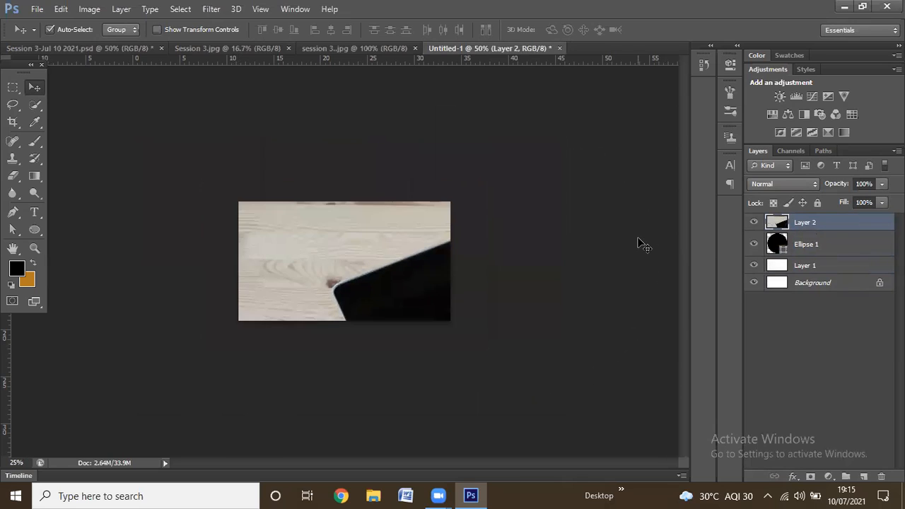
{"action": "key", "text": "ctrl+plus"}
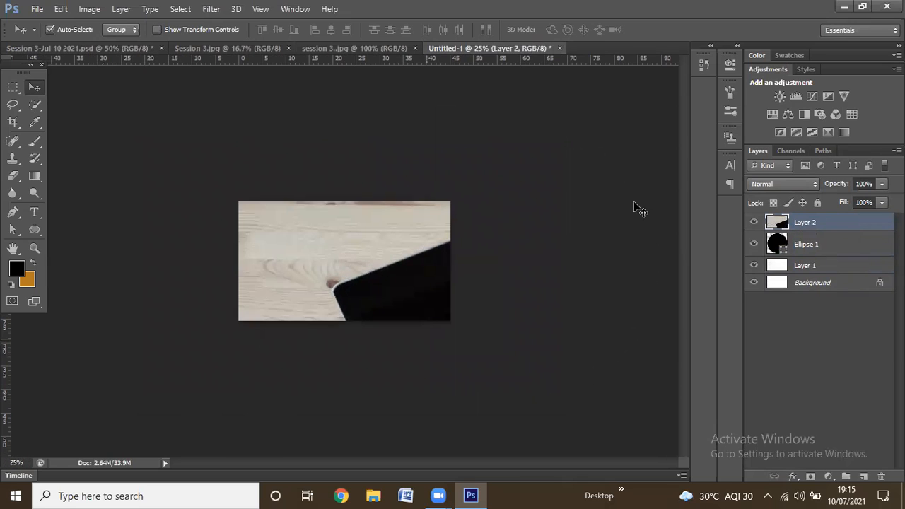
{"action": "left_click", "coordinate": [833, 248]}
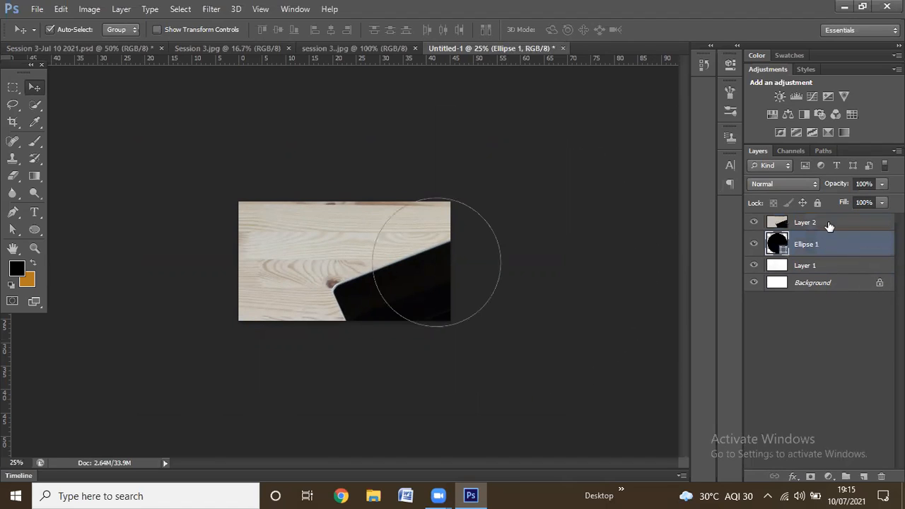
{"action": "left_click", "coordinate": [829, 224]}
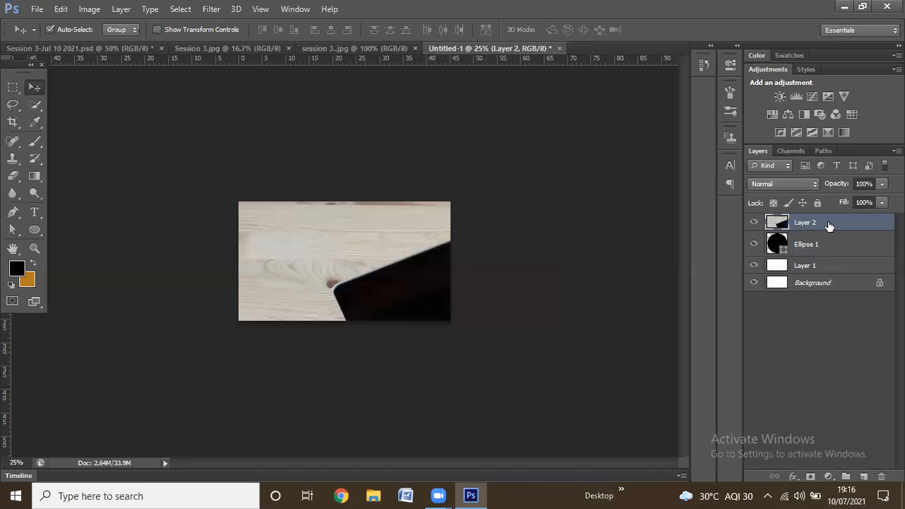
{"action": "right_click", "coordinate": [827, 223]}
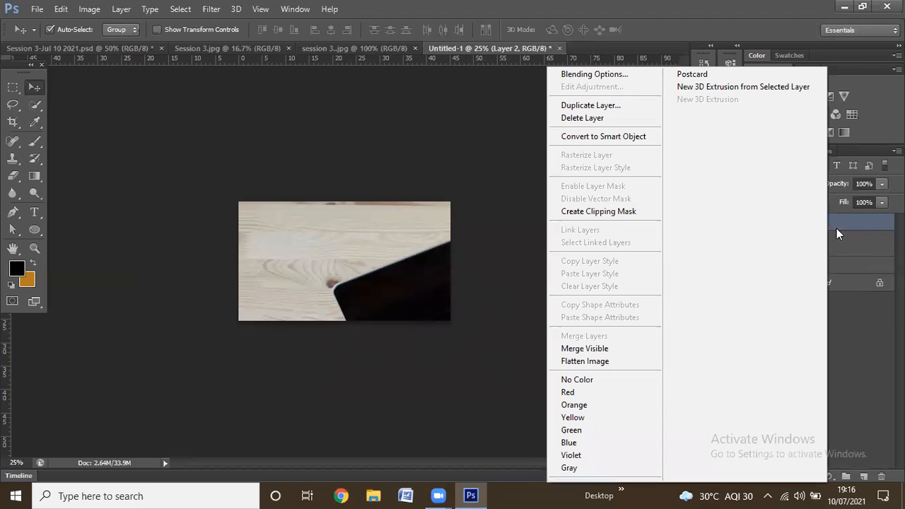
{"action": "left_click", "coordinate": [851, 329]}
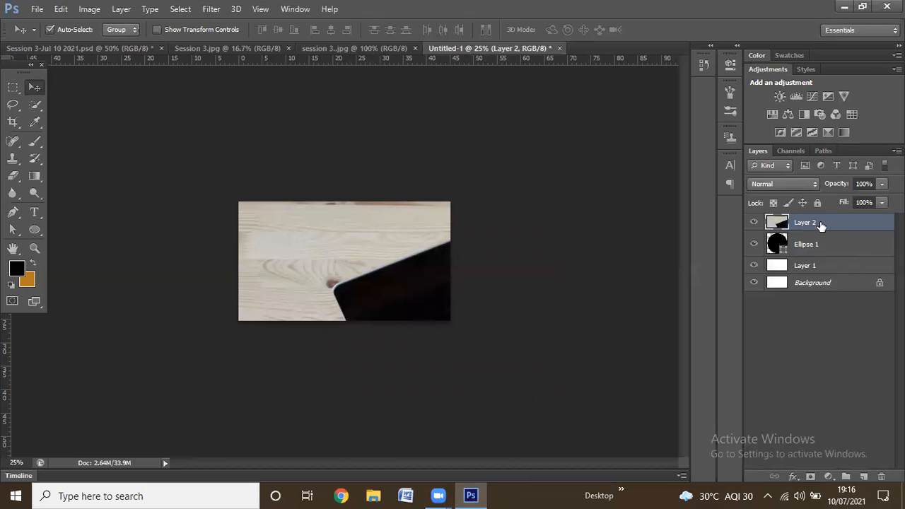
{"action": "right_click", "coordinate": [820, 221]}
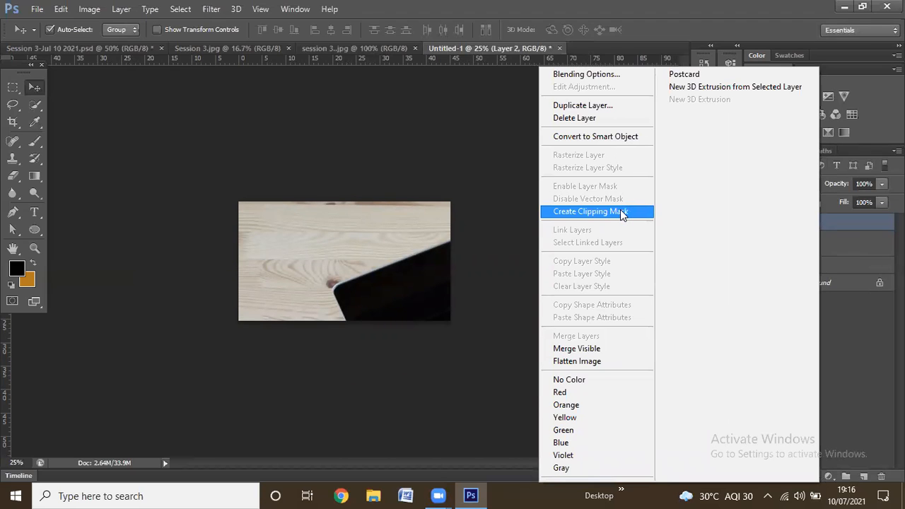
{"action": "left_click", "coordinate": [505, 286]}
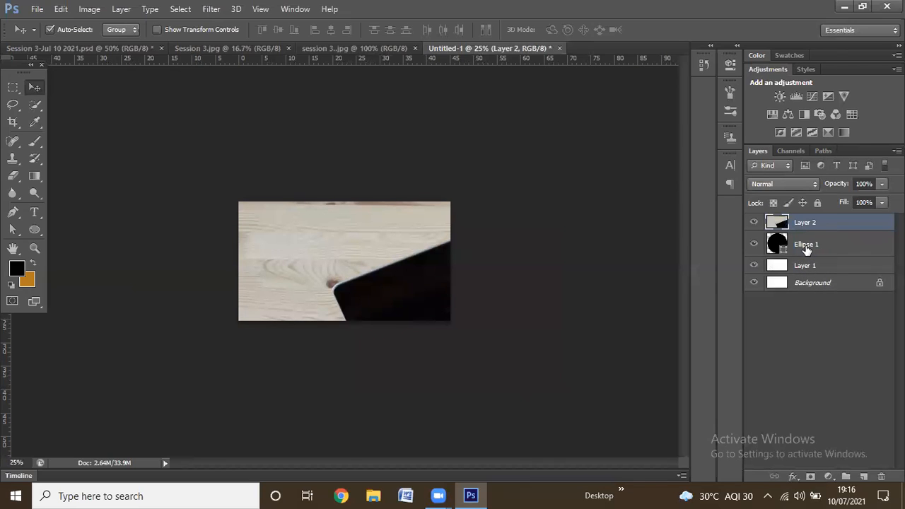
Create a clipping mask that clips the laptop photo on Layer 2 to the Ellipse 1 circle.
{"action": "left_click", "coordinate": [807, 248]}
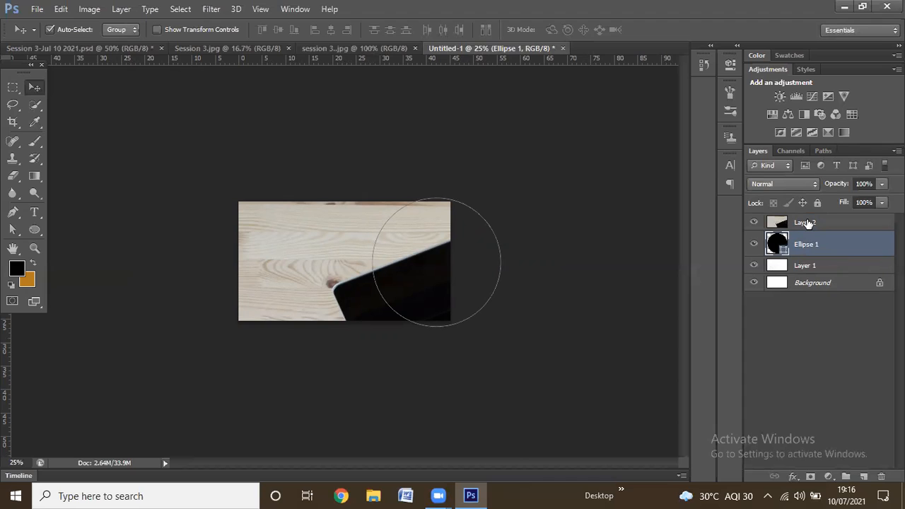
{"action": "left_click", "coordinate": [811, 223]}
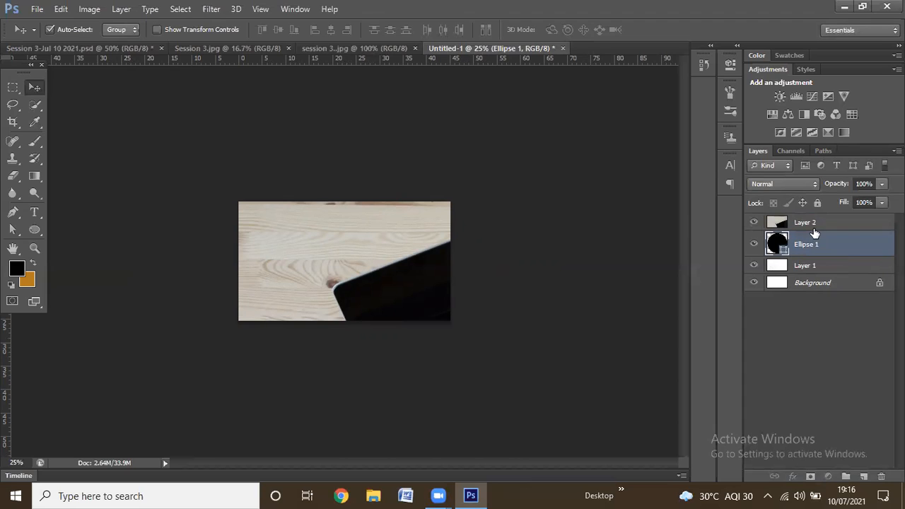
{"action": "right_click", "coordinate": [815, 224]}
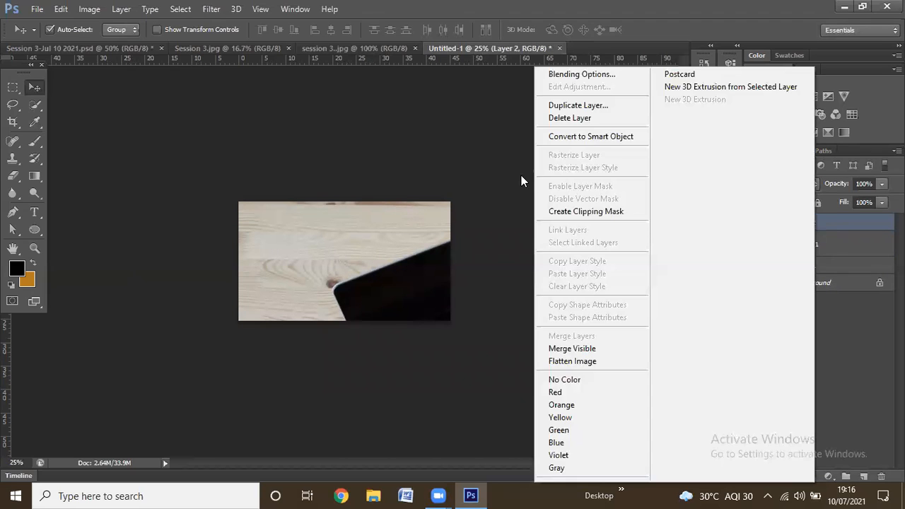
{"action": "left_click", "coordinate": [553, 212]}
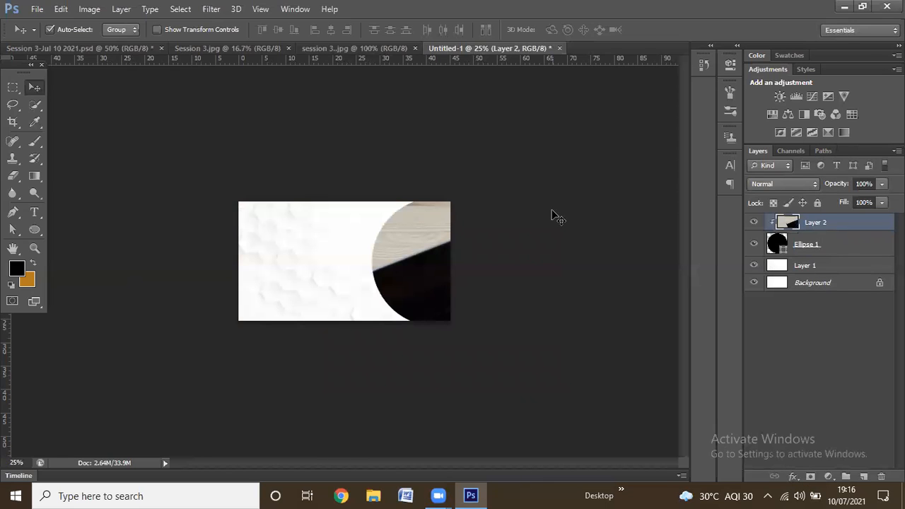
Hide and show the photo and Ellipse 1 layers to examine how the clipped photo depends on the circle.
{"action": "key", "text": "ctrl+plus"}
{"action": "key", "text": "ctrl+plus"}
{"action": "key", "text": "ctrl+minus"}
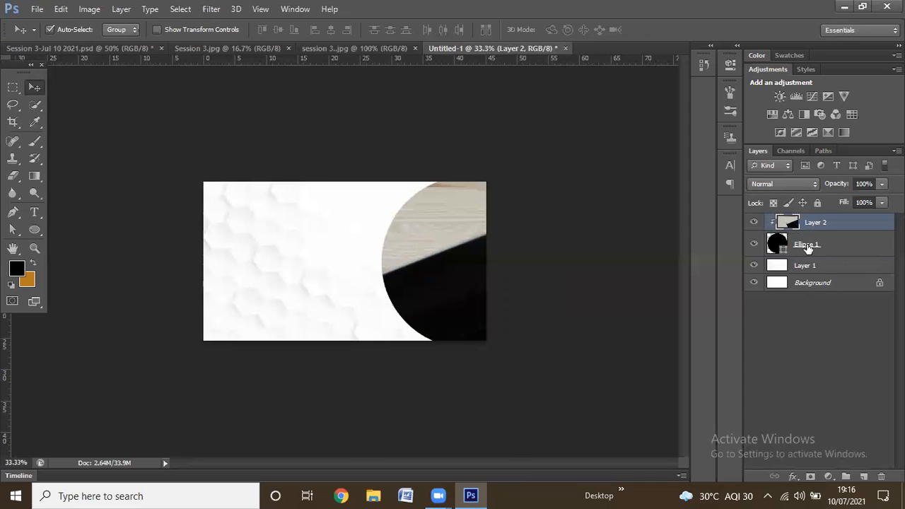
{"action": "left_click", "coordinate": [808, 247]}
{"action": "left_click", "coordinate": [756, 224]}
{"action": "left_click", "coordinate": [755, 223]}
{"action": "left_click", "coordinate": [755, 244]}
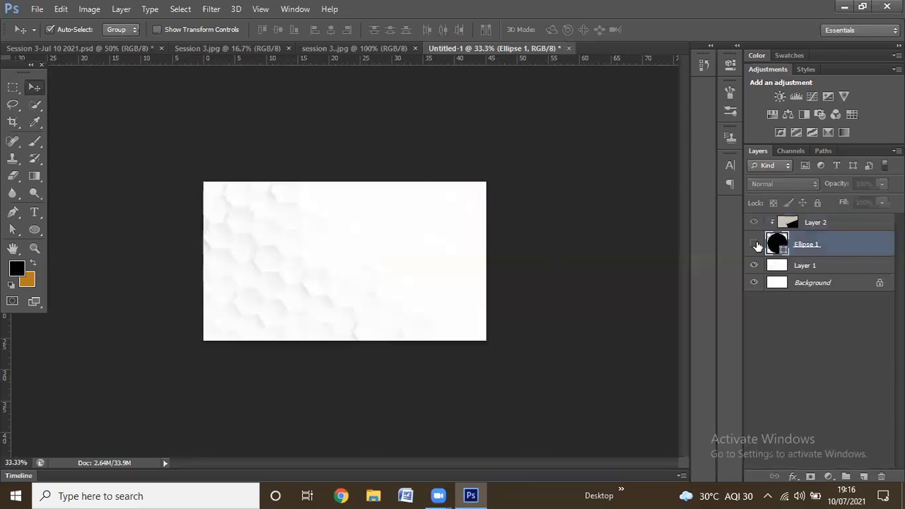
{"action": "left_click", "coordinate": [754, 244]}
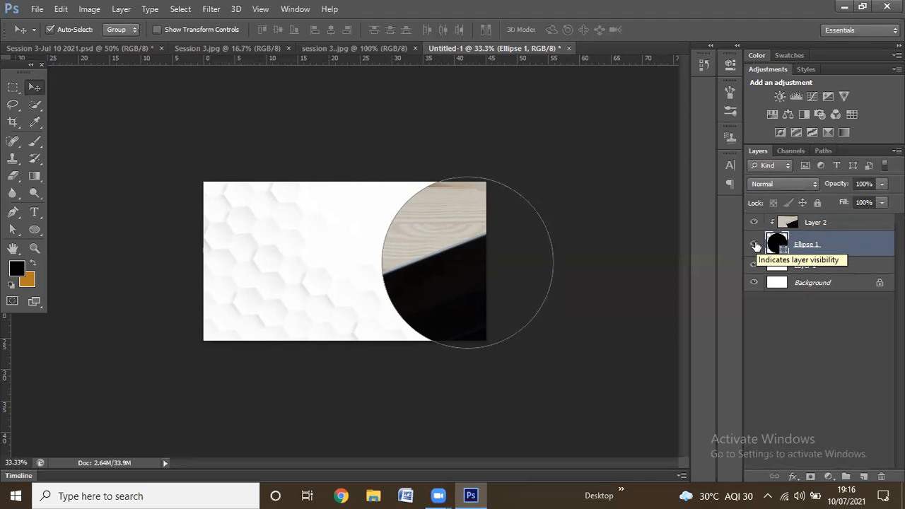
{"action": "left_click", "coordinate": [754, 244]}
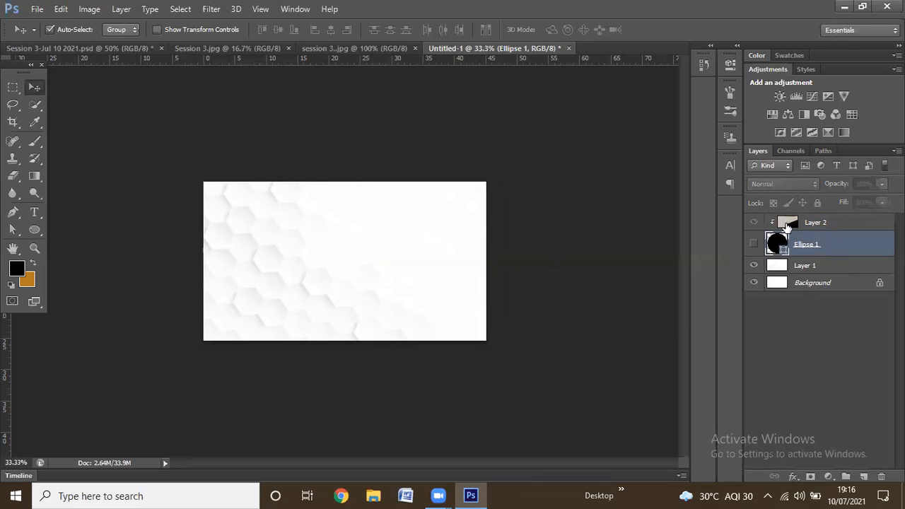
{"action": "left_click", "coordinate": [753, 244]}
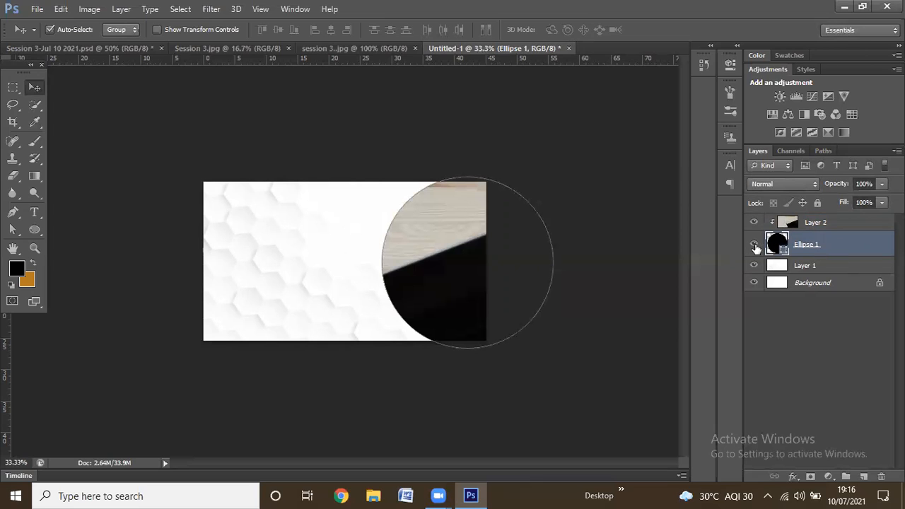
{"action": "left_click", "coordinate": [753, 244]}
{"action": "left_click", "coordinate": [753, 244]}
{"action": "left_click", "coordinate": [811, 225]}
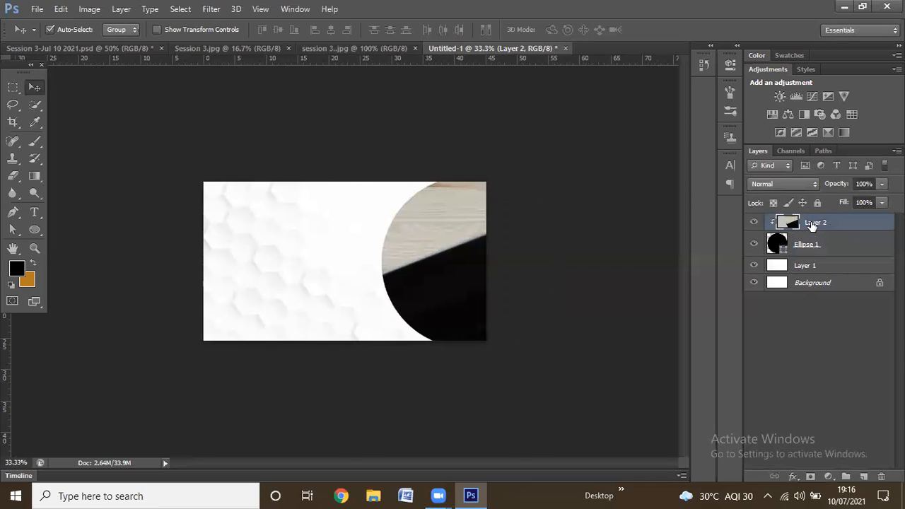
Switch to the finished Session 3-Jul 10 2021.psd design and select the dark circle overlay on its laptop photo.
{"action": "left_click", "coordinate": [96, 48]}
{"action": "left_click", "coordinate": [516, 251]}
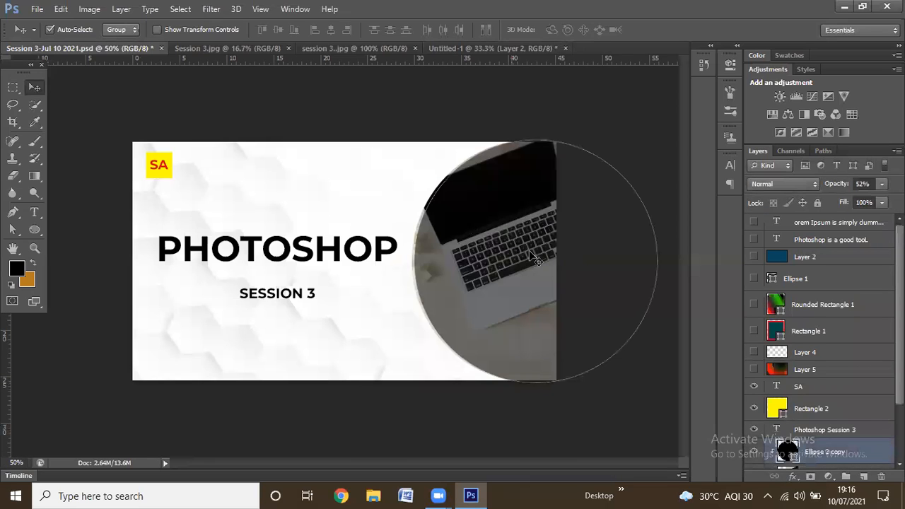
Switch to the Untitled-1 document and start a free transform of the laptop photo on Layer 2.
{"action": "left_click", "coordinate": [509, 45]}
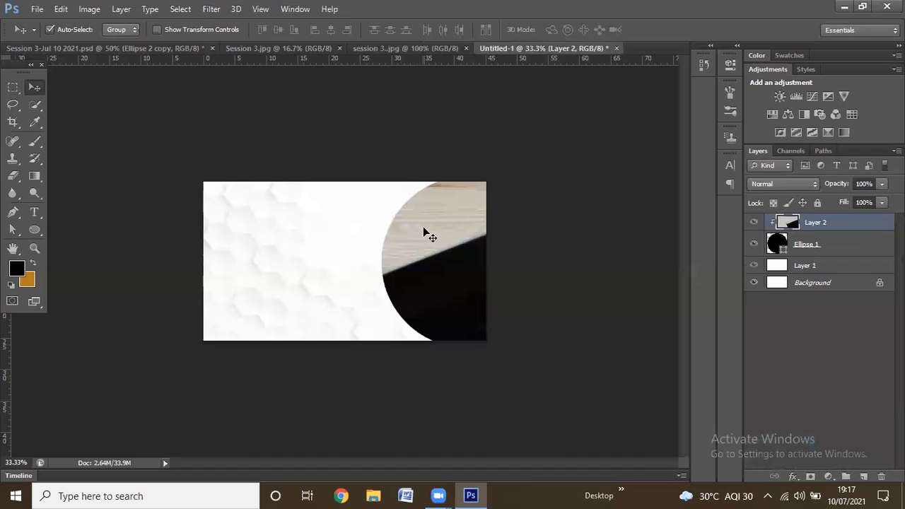
{"action": "key", "text": "ctrl+t"}
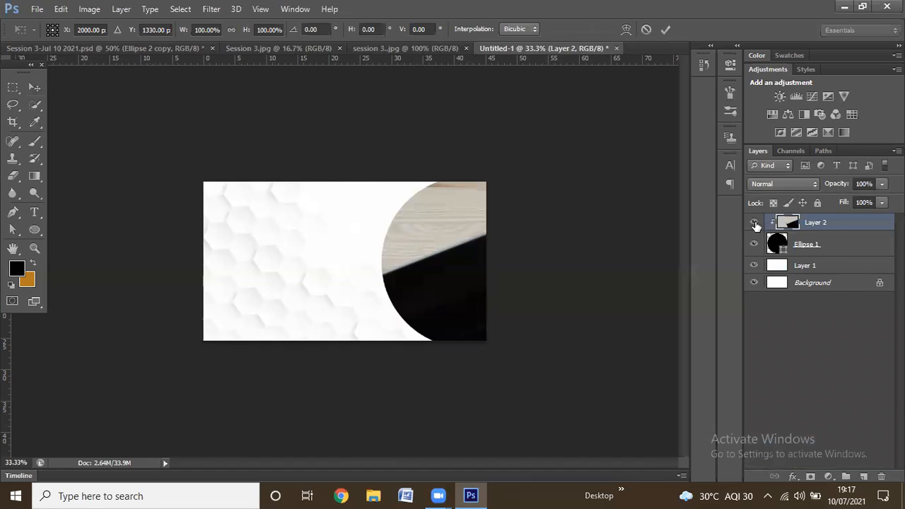
{"action": "key", "text": "ctrl+minus"}
{"action": "key", "text": "ctrl+minus"}
{"action": "key", "text": "ctrl+minus"}
{"action": "key", "text": "ctrl+minus"}
{"action": "key", "text": "ctrl+minus"}
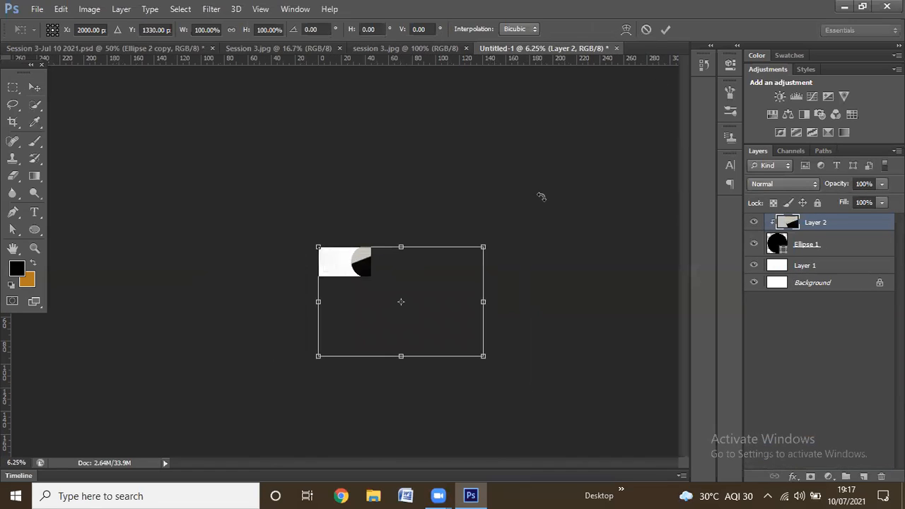
{"action": "key", "text": "ctrl+plus"}
{"action": "key", "text": "ctrl+plus"}
{"action": "key", "text": "ctrl+plus"}
{"action": "key", "text": "ctrl+plus"}
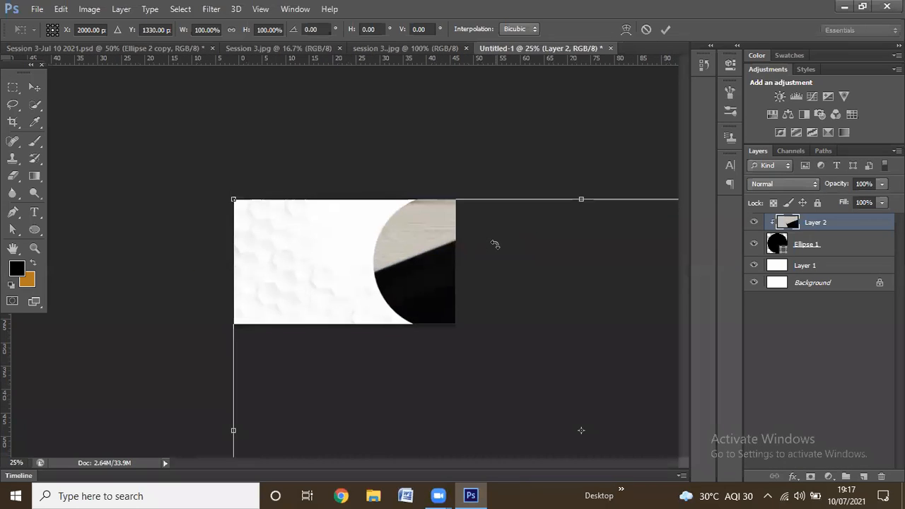
{"action": "key", "text": "ctrl+plus"}
{"action": "key", "text": "ctrl+plus"}
{"action": "key", "text": "ctrl+minus"}
{"action": "key", "text": "ctrl+minus"}
{"action": "key", "text": "ctrl+minus"}
{"action": "key", "text": "ctrl+minus"}
{"action": "key", "text": "ctrl+minus"}
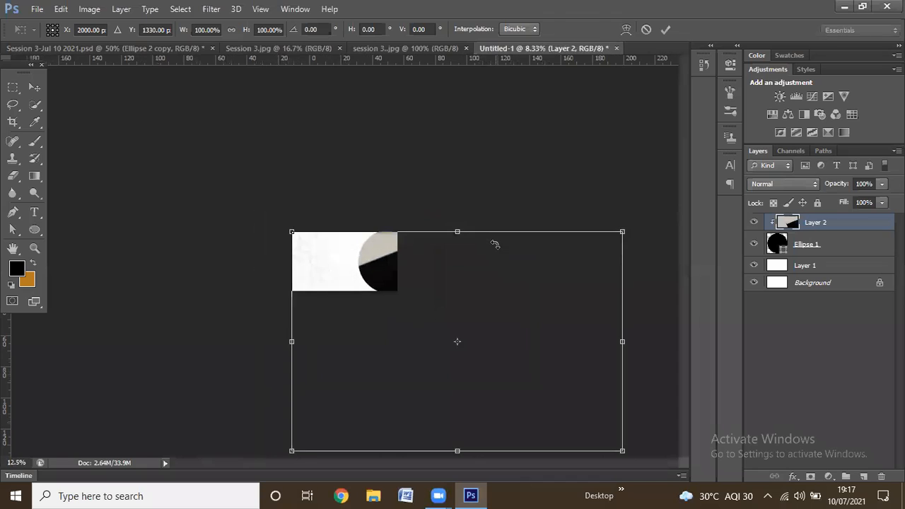
{"action": "key", "text": "ctrl+plus"}
{"action": "key", "text": "ctrl+plus"}
{"action": "key", "text": "ctrl+plus"}
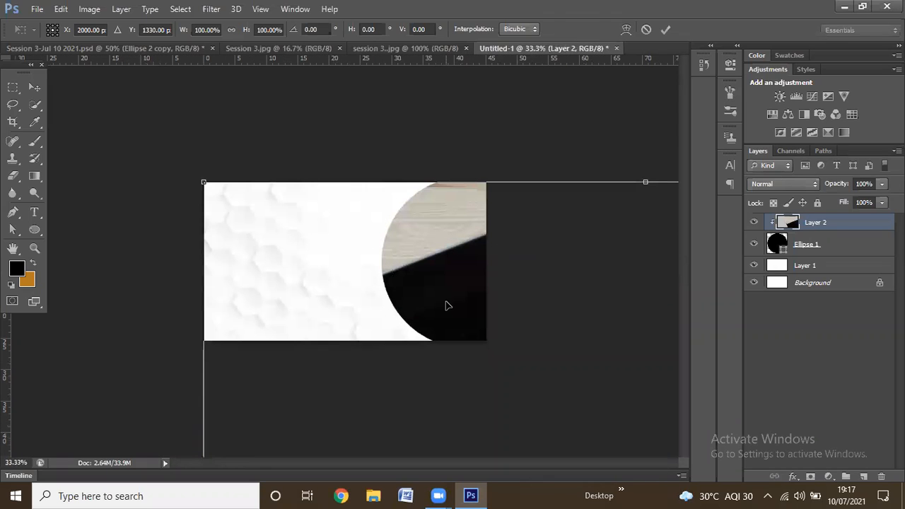
{"action": "key", "text": "ctrl+minus"}
{"action": "key", "text": "ctrl+minus"}
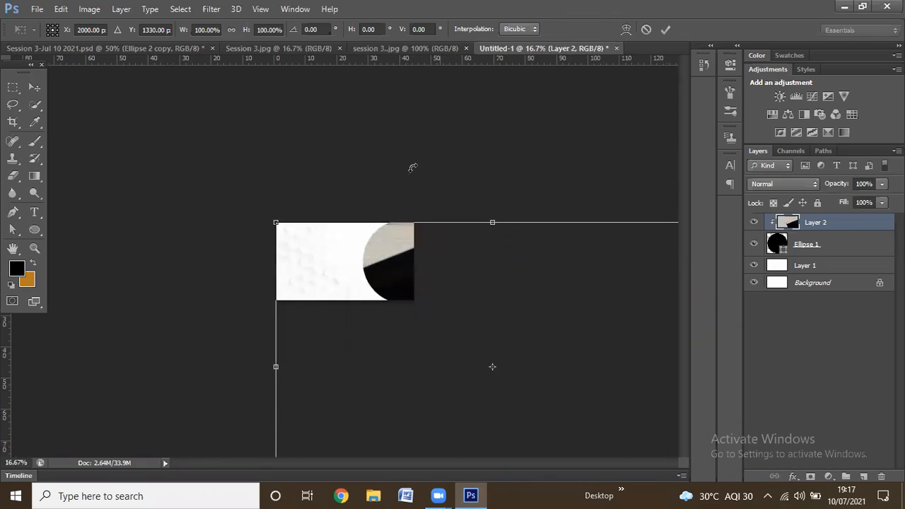
{"action": "key", "text": "ctrl+minus"}
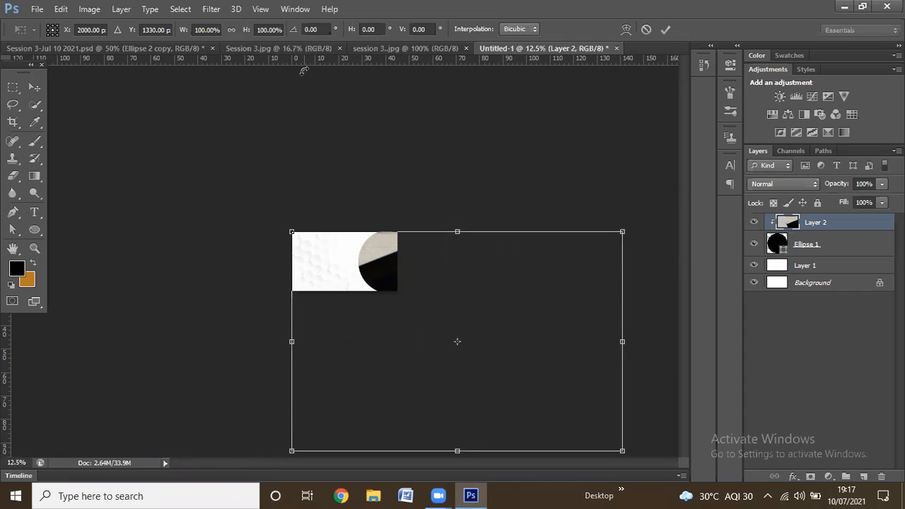
{"action": "key", "text": "ctrl+plus"}
{"action": "key", "text": "ctrl+plus"}
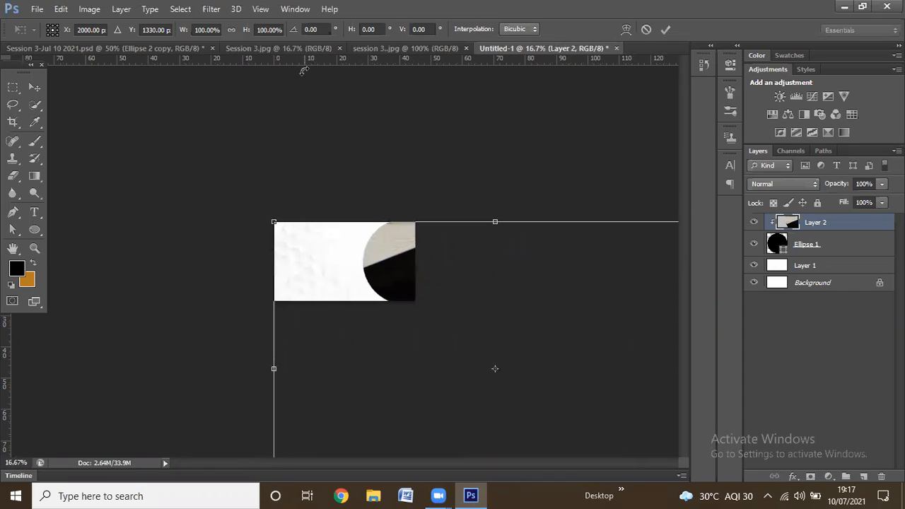
{"action": "key", "text": "ctrl+plus"}
{"action": "key", "text": "ctrl+minus"}
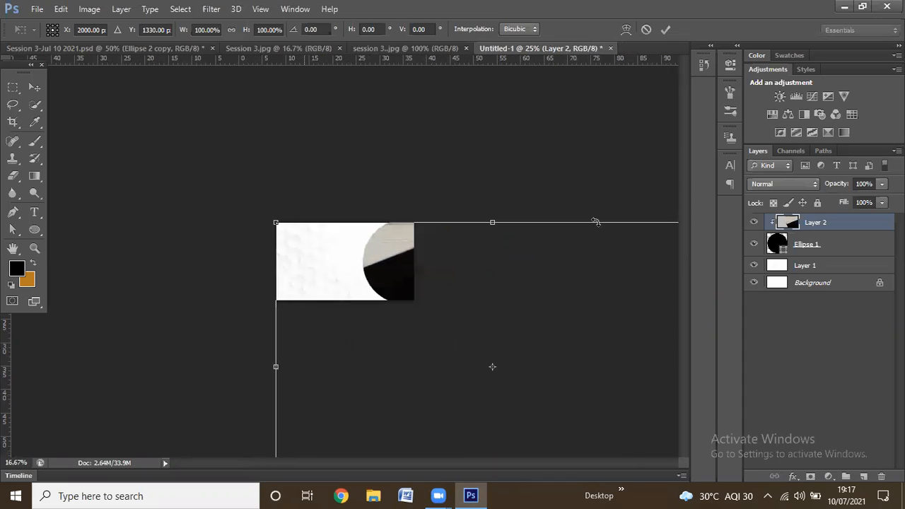
Scale the laptop photo down to about 36% and place it over the circle, centred at about X 1194 px, Y 479 px.
{"action": "key", "text": "ctrl+minus"}
{"action": "left_click_drag", "start_coordinate": [619, 232], "coordinate": [392, 389]}
{"action": "left_click_drag", "start_coordinate": [412, 278], "coordinate": [420, 278]}
{"action": "key", "text": "ctrl+plus"}
{"action": "key", "text": "ctrl+plus"}
{"action": "key", "text": "ctrl+plus"}
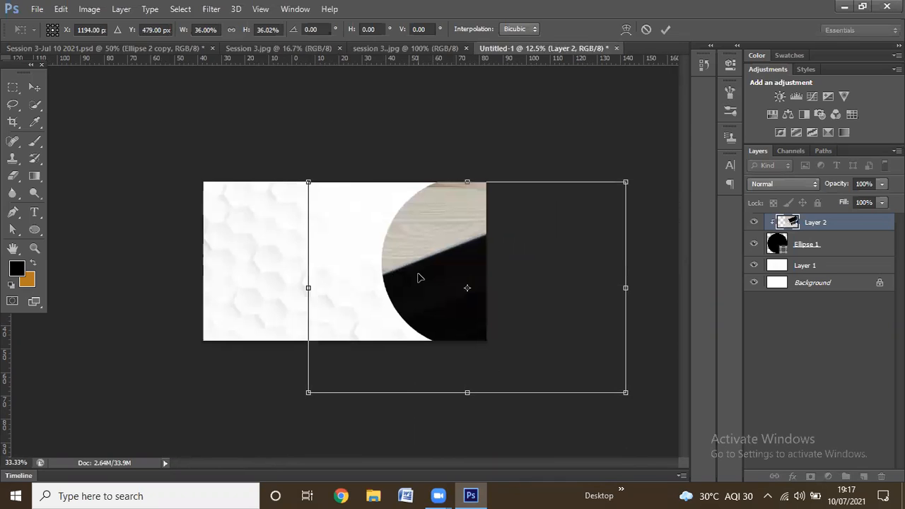
{"action": "key", "text": "ctrl+plus"}
{"action": "key", "text": "ctrl+minus"}
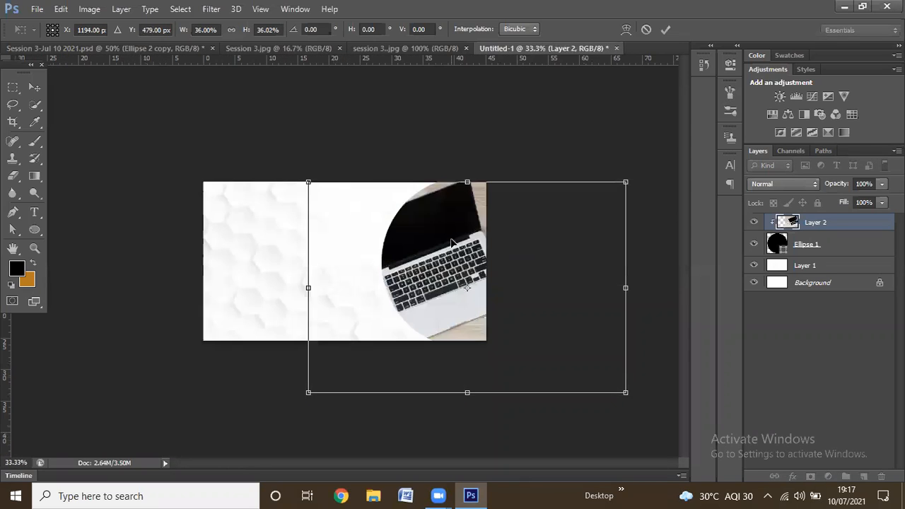
Shrink the laptop photo further to about 28.3%, nudge it slightly right and down within the circle, and apply the transform.
{"action": "left_click_drag", "start_coordinate": [468, 240], "coordinate": [490, 240]}
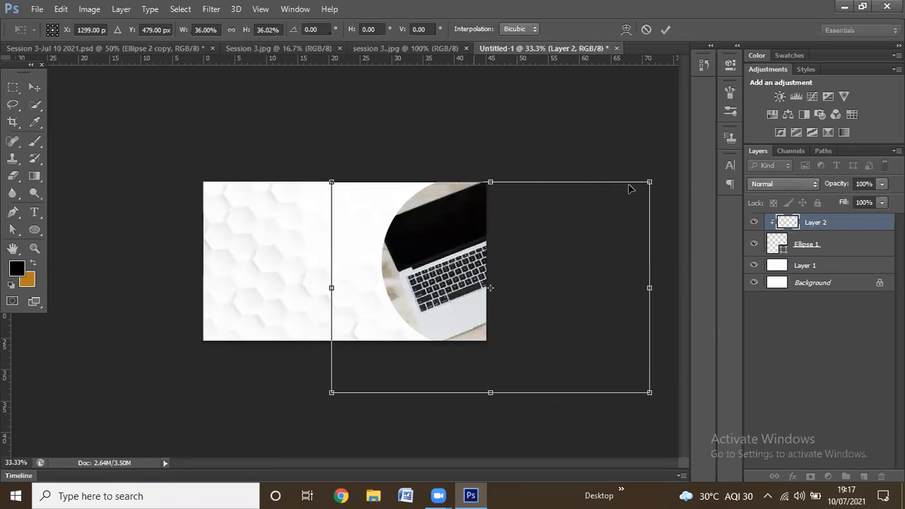
{"action": "left_click_drag", "start_coordinate": [649, 181], "coordinate": [545, 260]}
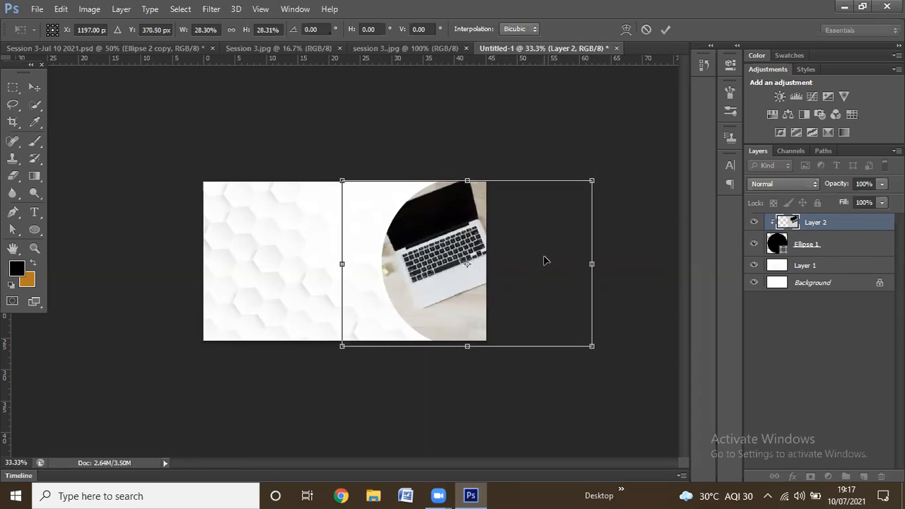
{"action": "key", "text": "Right"}
{"action": "key", "text": "Right"}
{"action": "key", "text": "Right"}
{"action": "key", "text": "Right"}
{"action": "key", "text": "Right"}
{"action": "key", "text": "Right"}
{"action": "key", "text": "Right"}
{"action": "key", "text": "Down"}
{"action": "key", "text": "Down"}
{"action": "key", "text": "Return"}
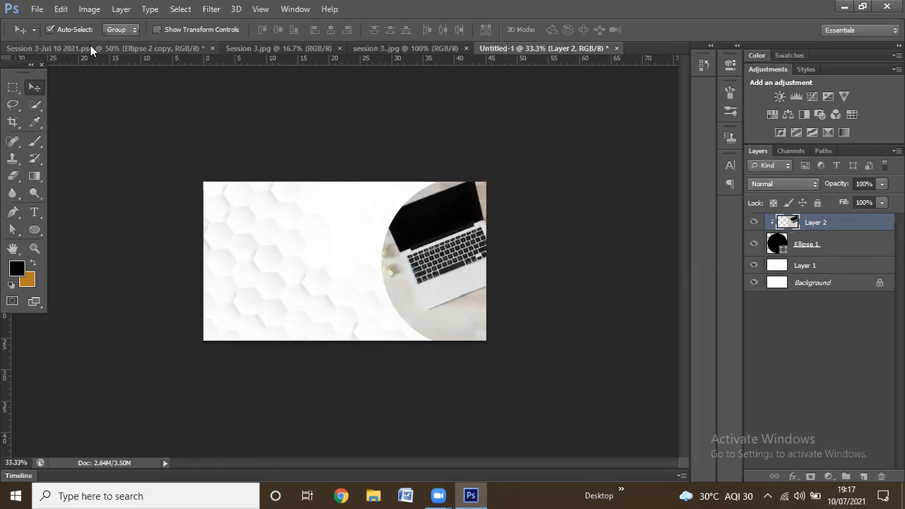
Compare the dark circle overlay in the finished Session 3-Jul 10 2021.psd design with the laptop photo in Untitled-1.
{"action": "key", "text": "ctrl+Tab"}
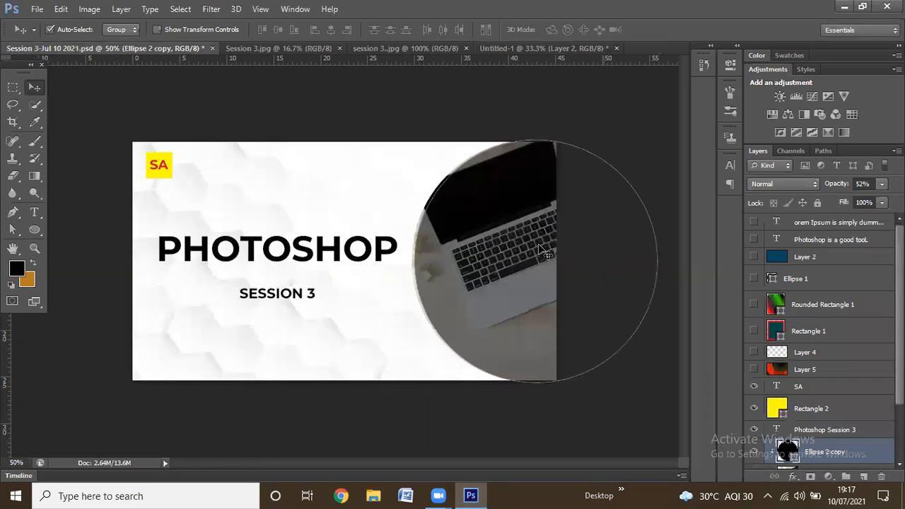
{"action": "left_click", "coordinate": [494, 287]}
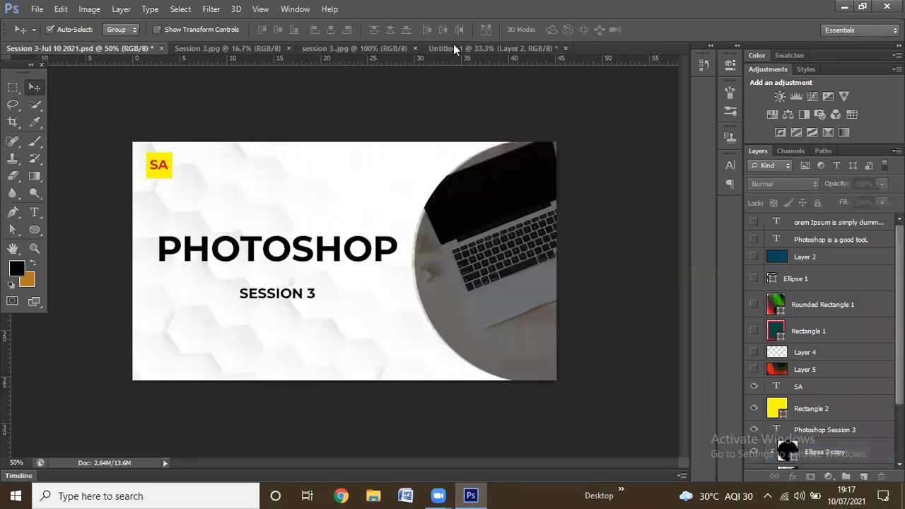
{"action": "key", "text": "ctrl+Tab"}
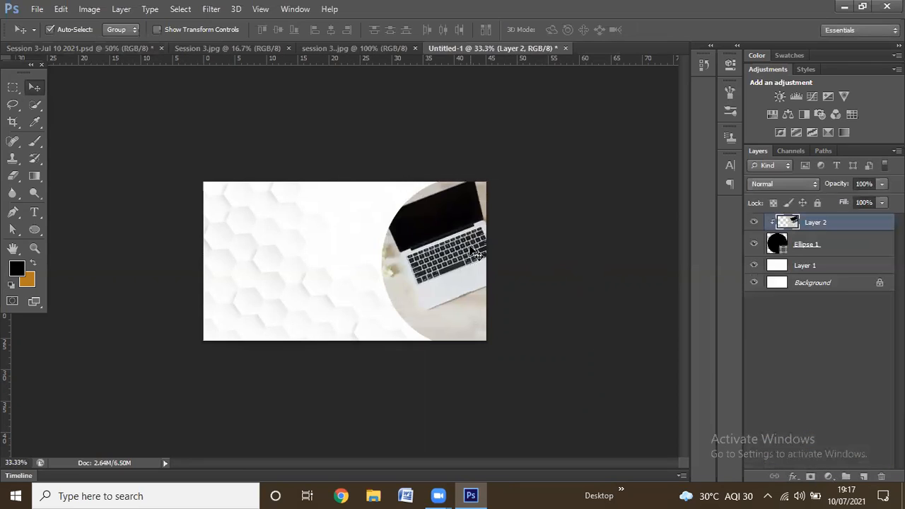
{"action": "key", "text": "ctrl+plus"}
{"action": "key", "text": "ctrl+plus"}
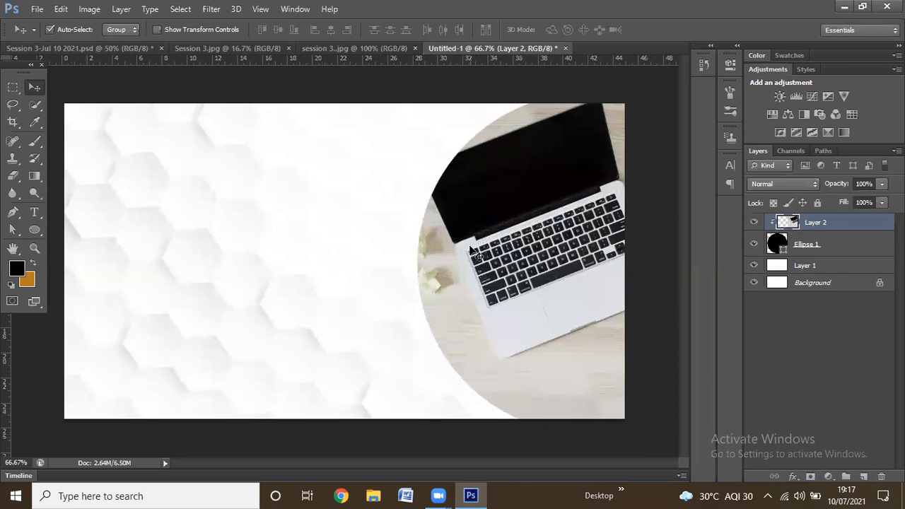
{"action": "key", "text": "ctrl+minus"}
{"action": "key", "text": "ctrl+minus"}
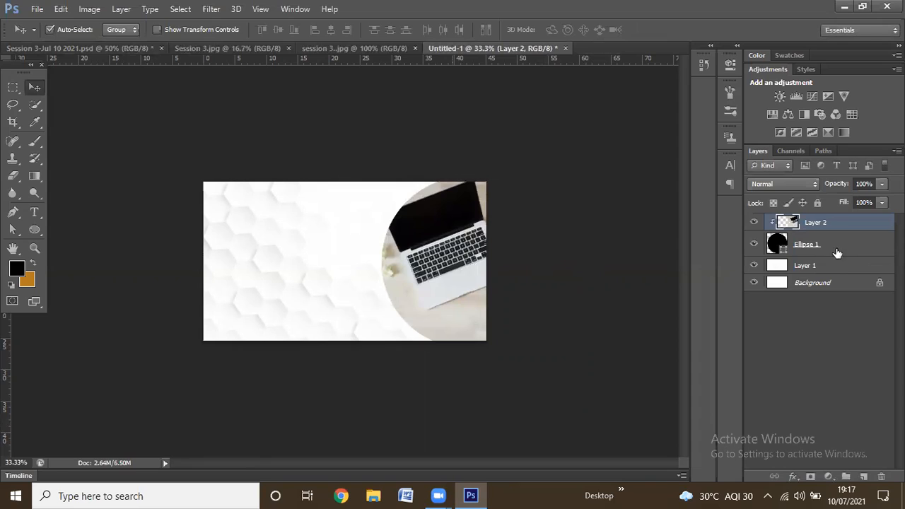
{"action": "left_click", "coordinate": [823, 243]}
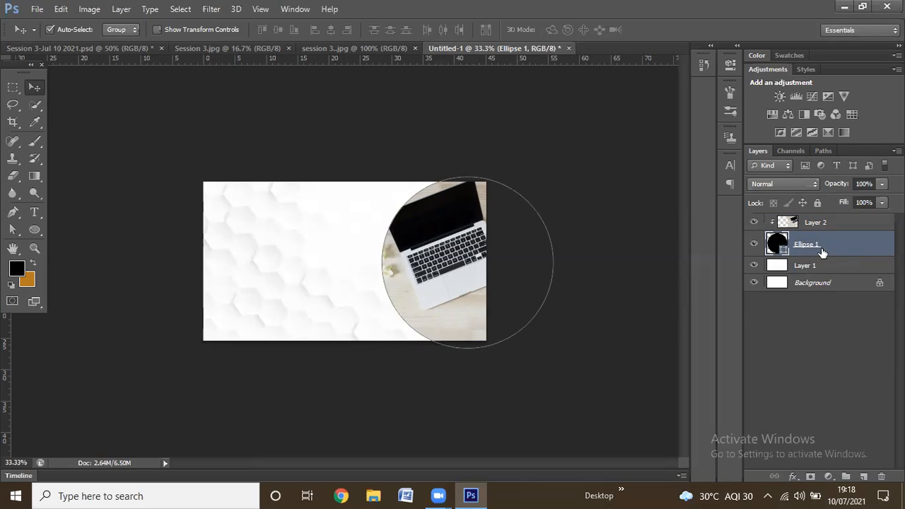
{"action": "key", "text": "ctrl+j"}
{"action": "key", "text": "ctrl+z"}
{"action": "right_click", "coordinate": [835, 249]}
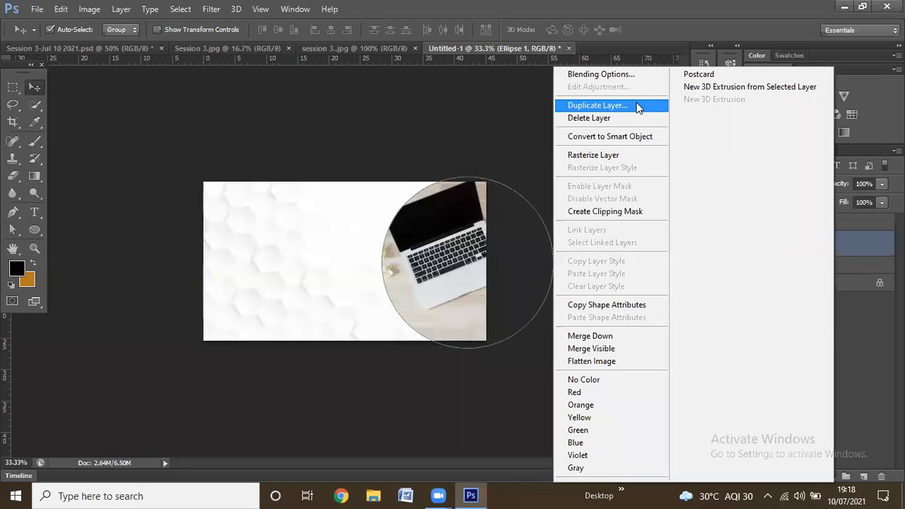
{"action": "left_click", "coordinate": [849, 339]}
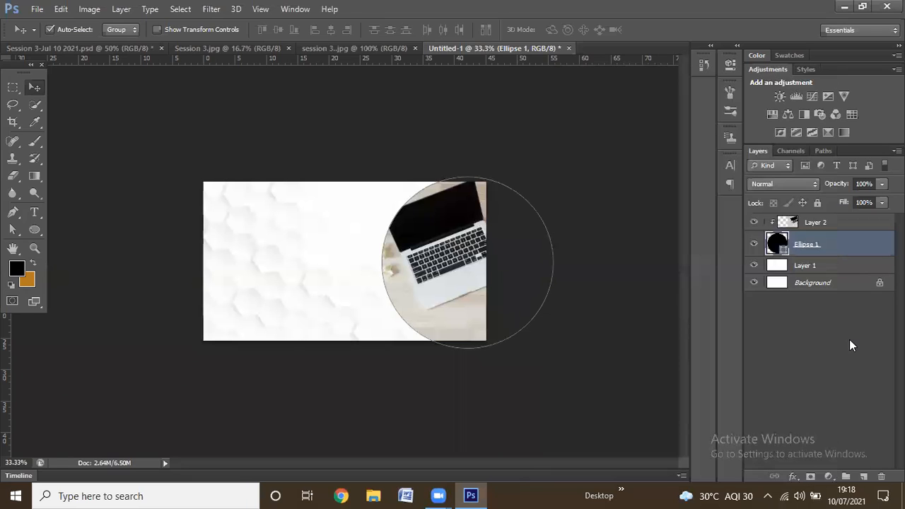
Duplicate the Ellipse 1 layer within the Untitled-1 document as Ellipse 1 copy.
{"action": "right_click", "coordinate": [837, 241]}
{"action": "left_click", "coordinate": [623, 104]}
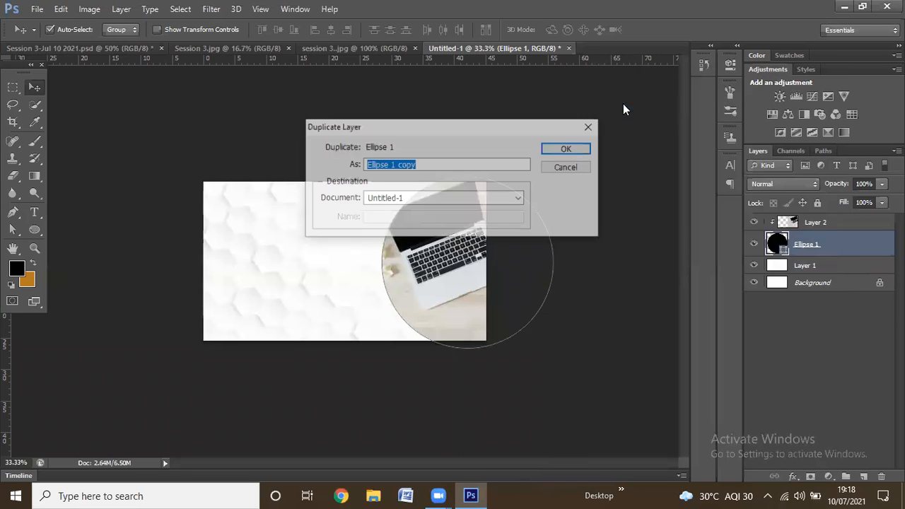
{"action": "left_click", "coordinate": [574, 150]}
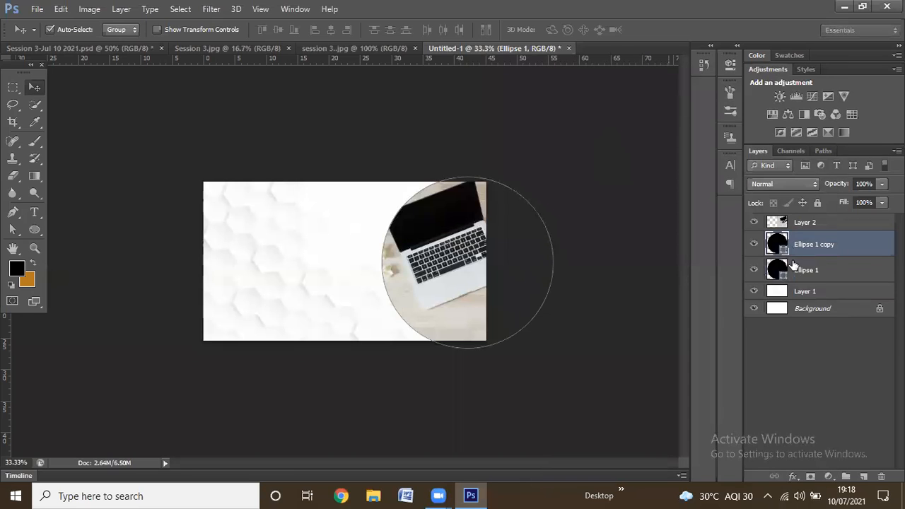
{"action": "key", "text": "ctrl+z"}
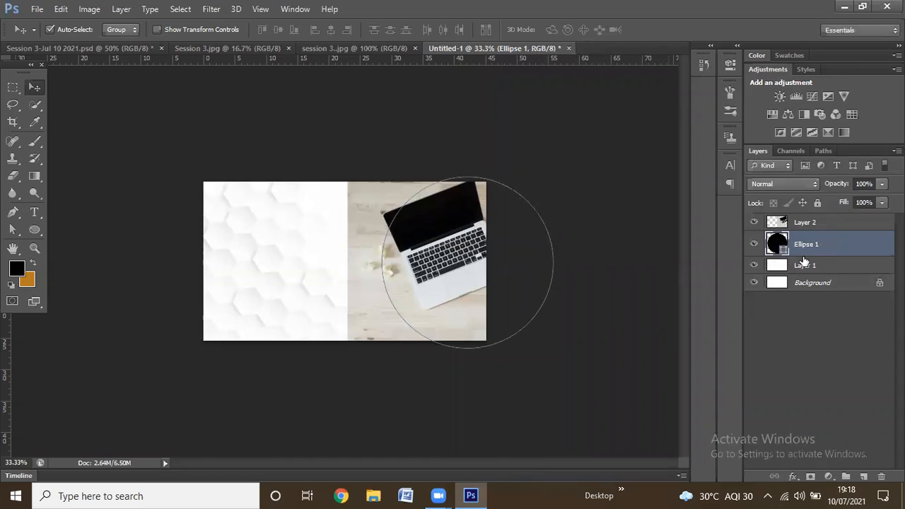
{"action": "key", "text": "ctrl+z"}
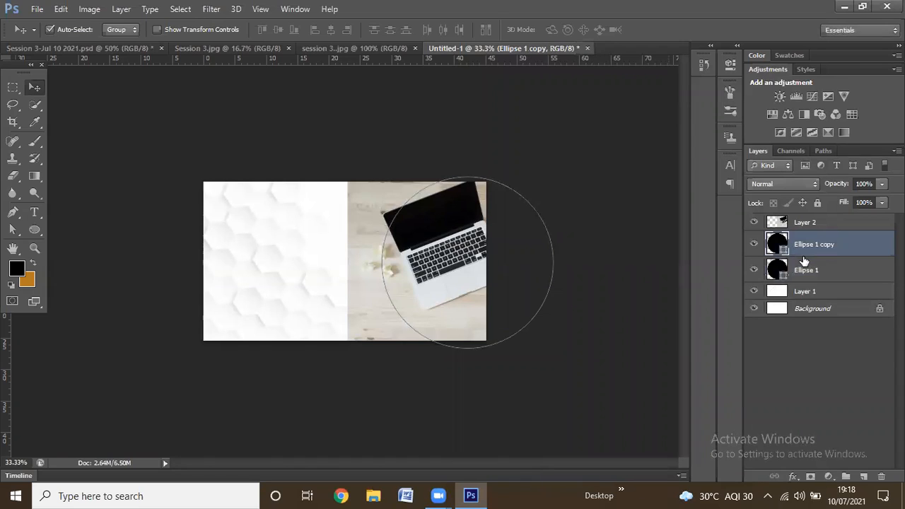
Move the laptop photo on Layer 2 below Ellipse 1 copy, directly above the original Ellipse 1 layer.
{"action": "left_click", "coordinate": [812, 222]}
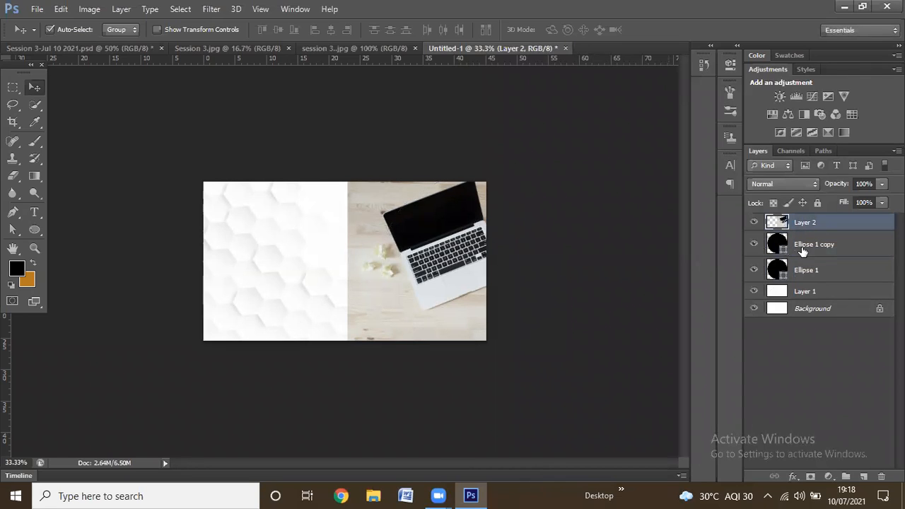
{"action": "left_click", "coordinate": [802, 250]}
{"action": "left_click_drag", "start_coordinate": [792, 221], "coordinate": [803, 254]}
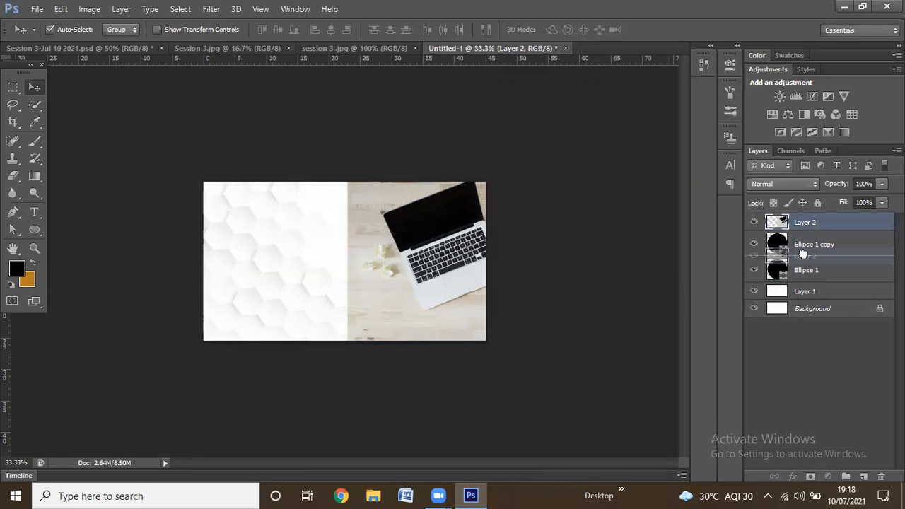
{"action": "mouse_move", "coordinate": [803, 254]}
{"action": "left_mouse_down"}
{"action": "mouse_move", "coordinate": [834, 250]}
{"action": "mouse_move", "coordinate": [819, 255]}
{"action": "left_mouse_up"}
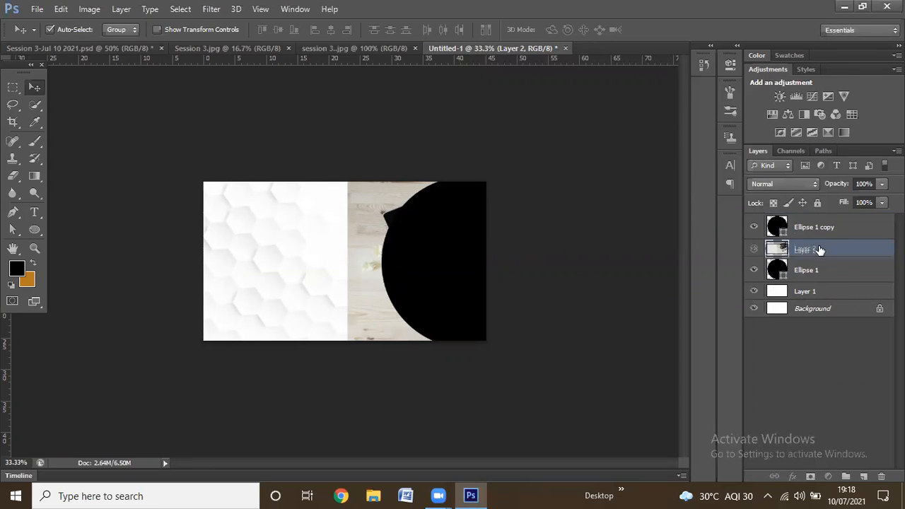
Create a clipping mask that clips Layer 2 to the original Ellipse 1 circle again, leaving Layer 2 selected.
{"action": "left_click", "coordinate": [814, 273]}
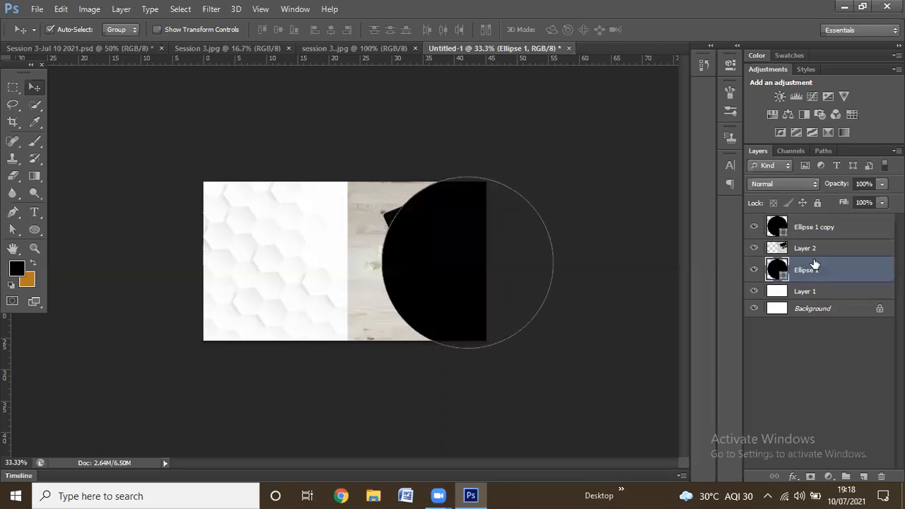
{"action": "left_click", "coordinate": [813, 248]}
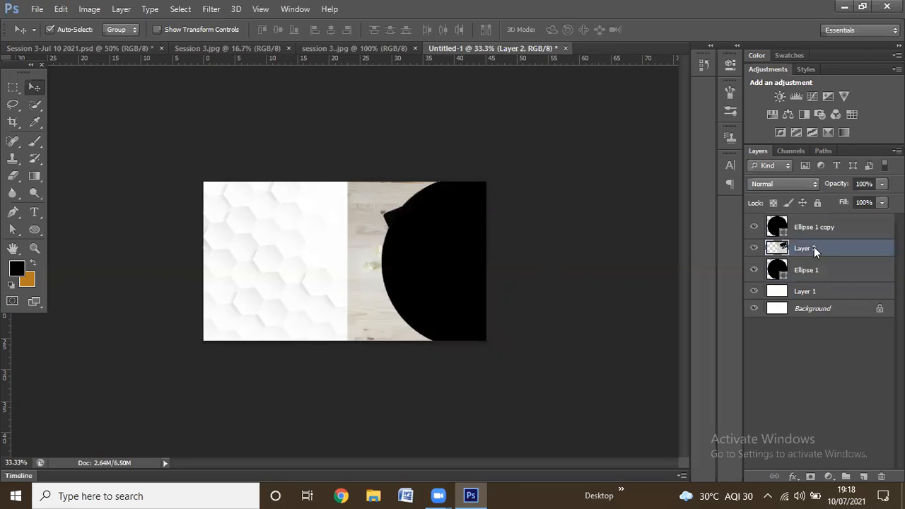
{"action": "right_click", "coordinate": [813, 246]}
{"action": "left_click", "coordinate": [631, 211]}
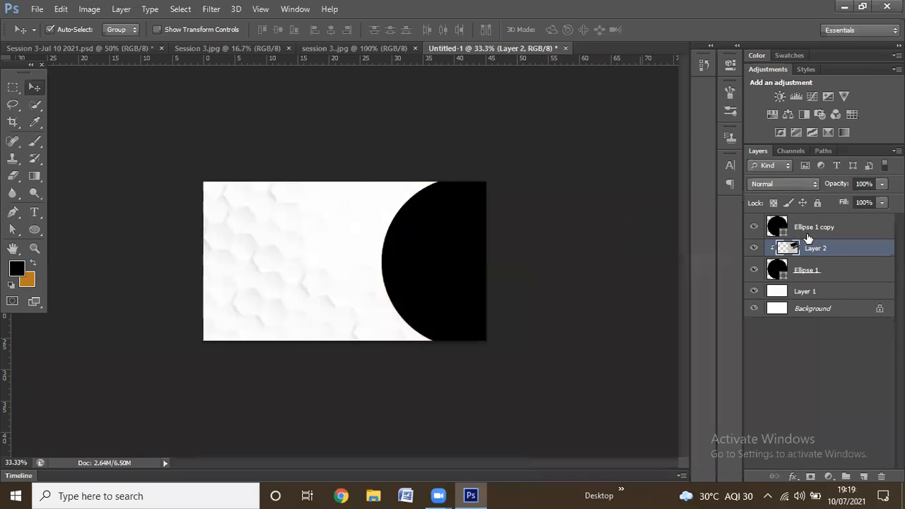
{"action": "left_click", "coordinate": [813, 225]}
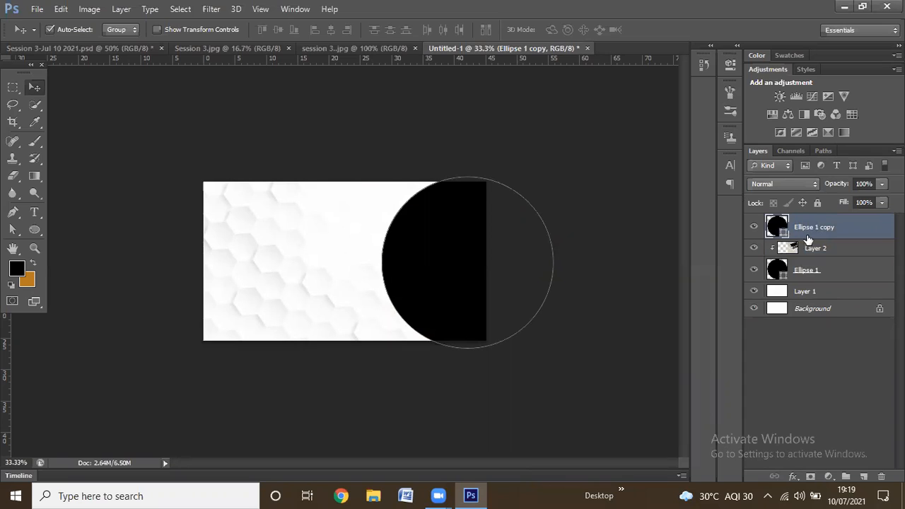
{"action": "left_click", "coordinate": [815, 250]}
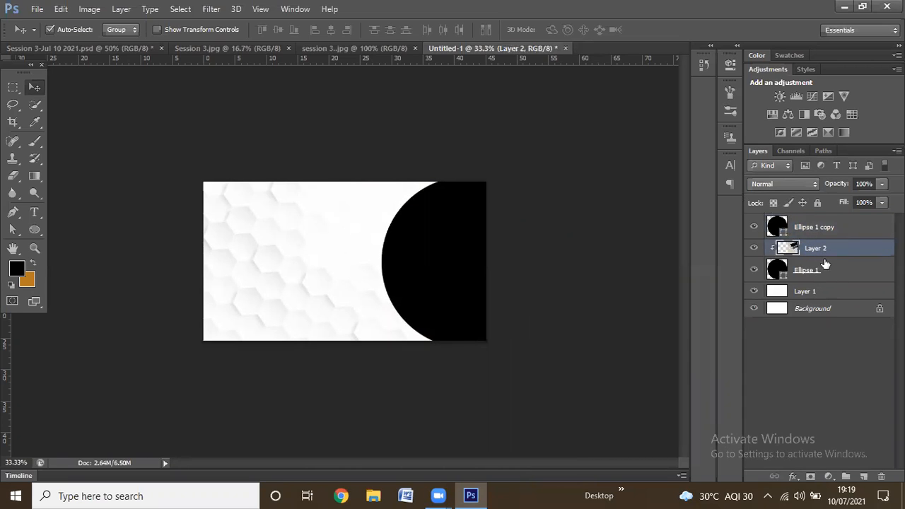
Set the opacity of the Ellipse 1 copy layer to 66% so the laptop photo shows through the dark circle.
{"action": "left_click", "coordinate": [824, 230]}
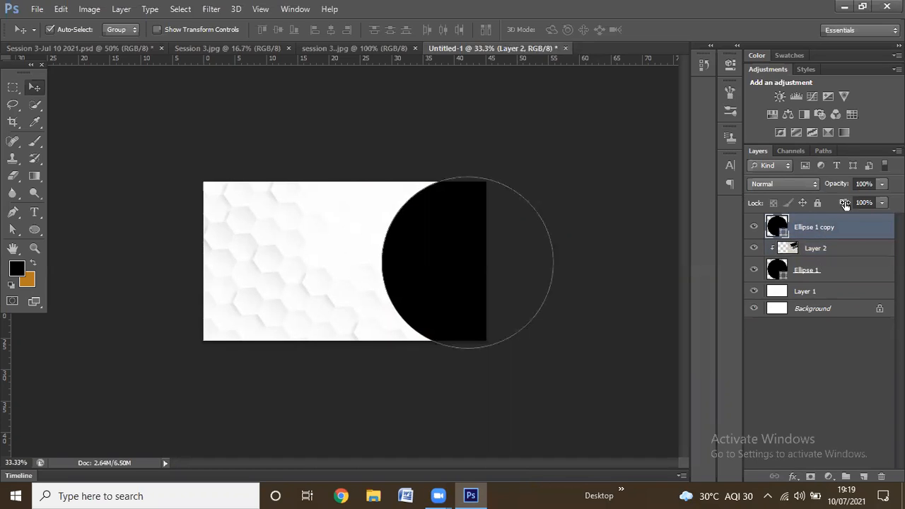
{"action": "left_click", "coordinate": [881, 183]}
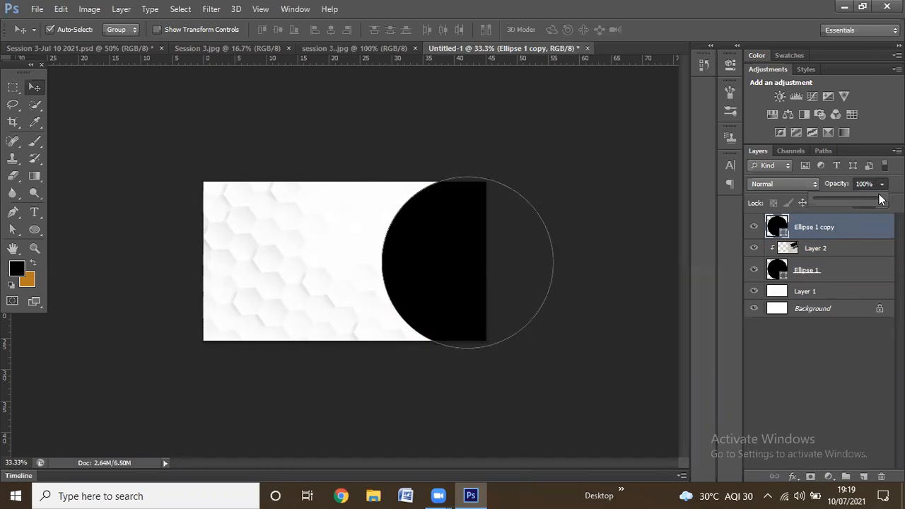
{"action": "left_click_drag", "start_coordinate": [880, 202], "coordinate": [857, 200]}
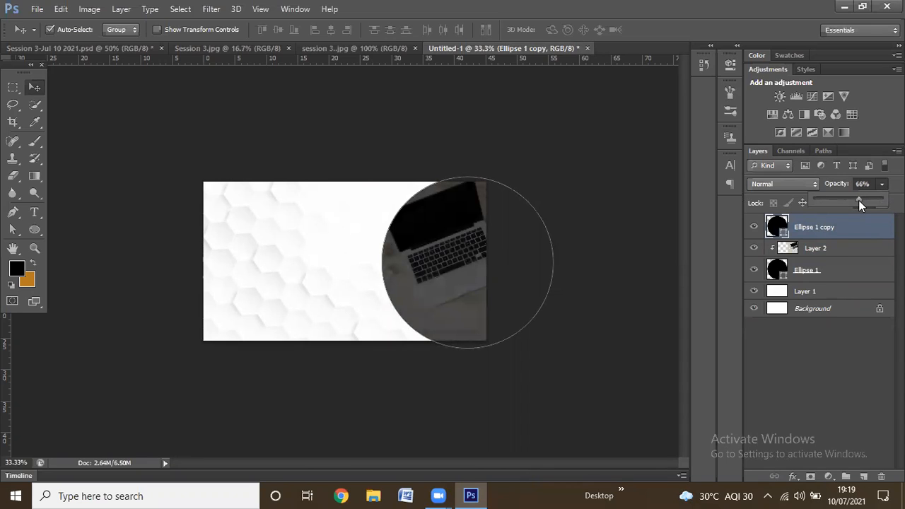
{"action": "left_click", "coordinate": [648, 264]}
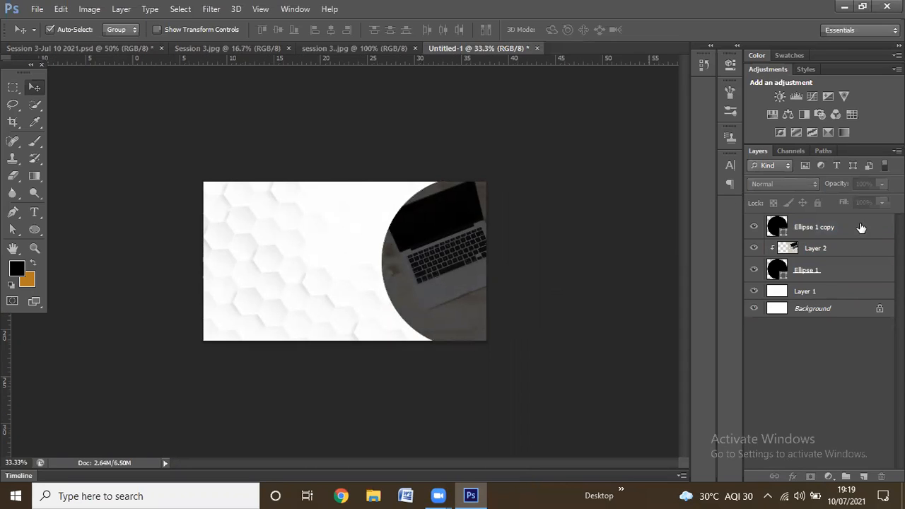
{"action": "left_click", "coordinate": [813, 227]}
{"action": "left_click", "coordinate": [882, 184]}
{"action": "mouse_move", "coordinate": [877, 201]}
{"action": "left_mouse_down"}
{"action": "mouse_move", "coordinate": [868, 203]}
{"action": "mouse_move", "coordinate": [876, 198]}
{"action": "left_mouse_up"}
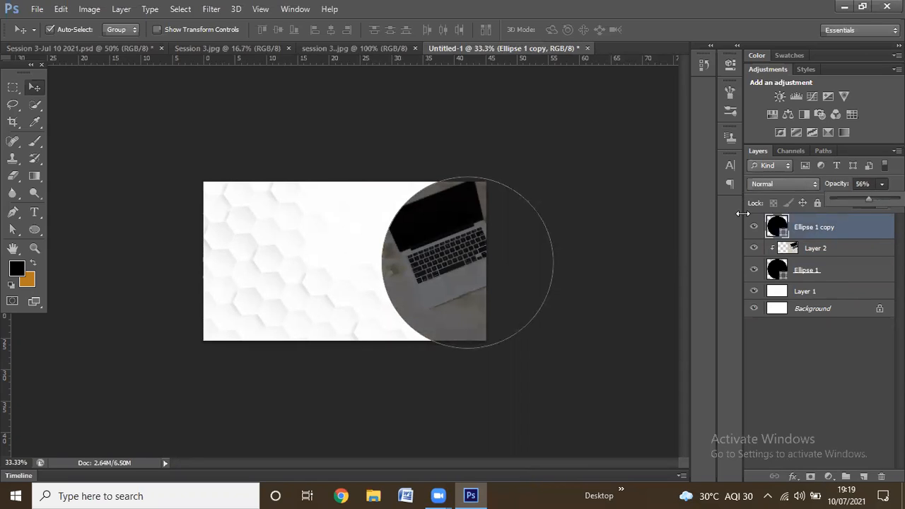
{"action": "left_click", "coordinate": [649, 247]}
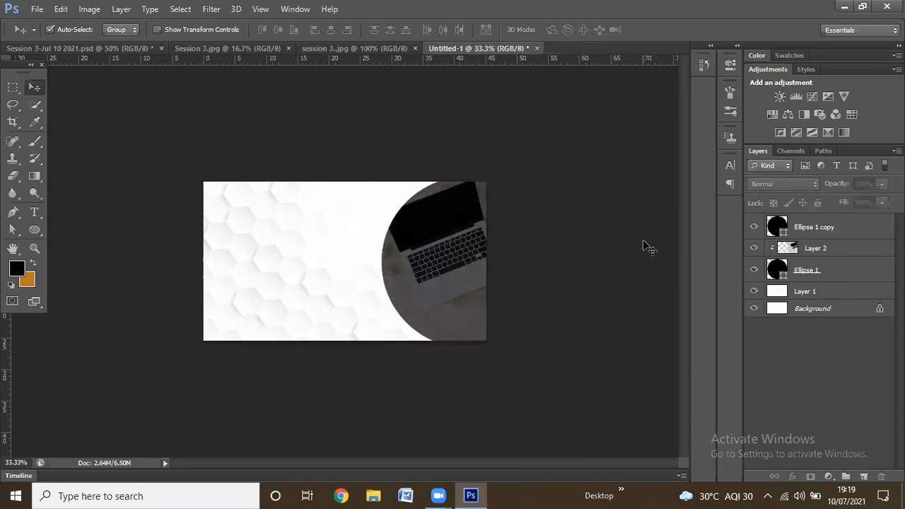
{"action": "key", "text": "ctrl+plus"}
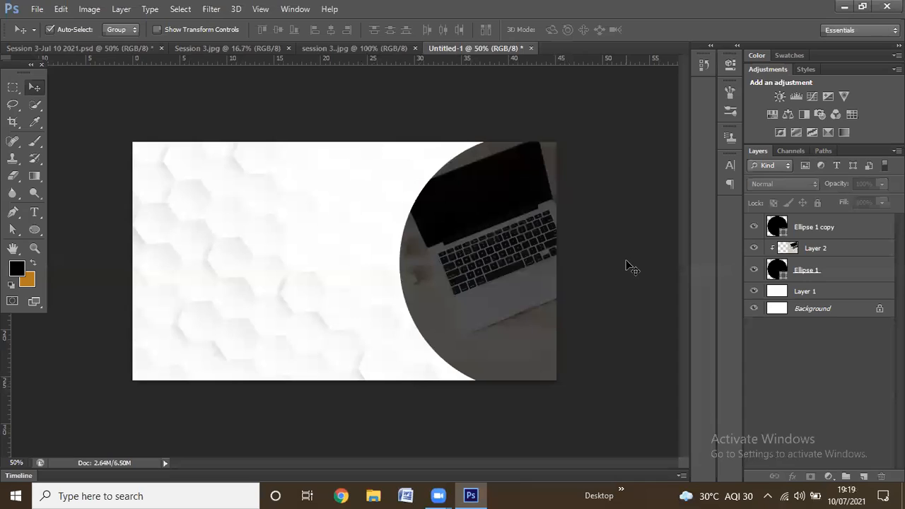
Compare the darkened circle in Untitled-1 with the one in the finished Session 3-Jul 10 2021.psd design.
{"action": "left_click", "coordinate": [841, 289]}
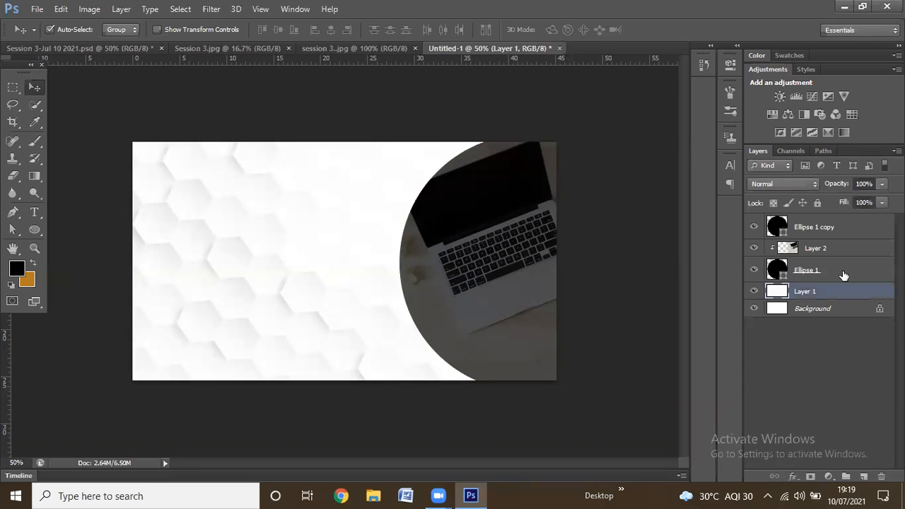
{"action": "left_click", "coordinate": [842, 275]}
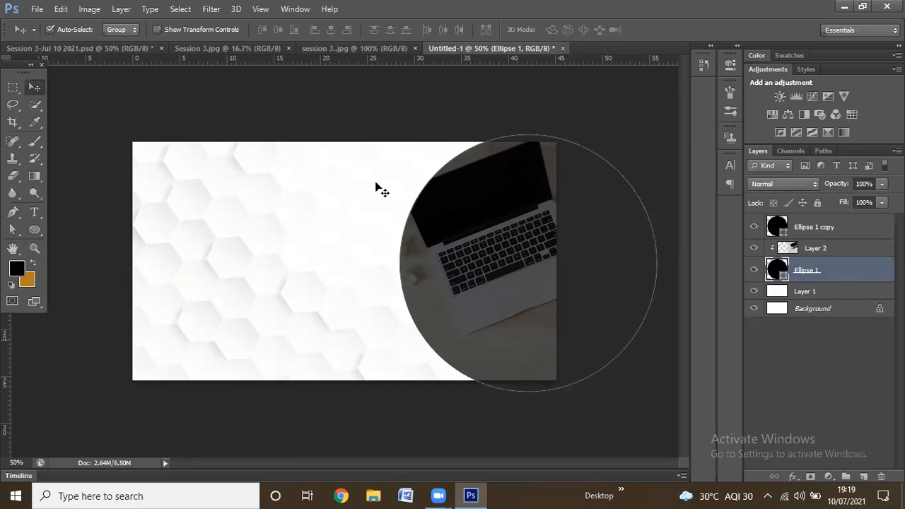
{"action": "left_click", "coordinate": [376, 184]}
{"action": "left_click", "coordinate": [450, 205]}
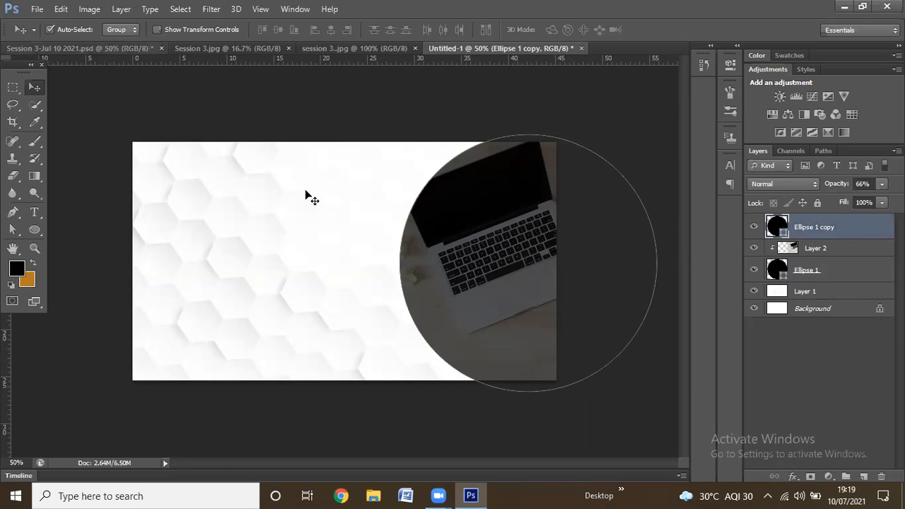
{"action": "left_click", "coordinate": [500, 48]}
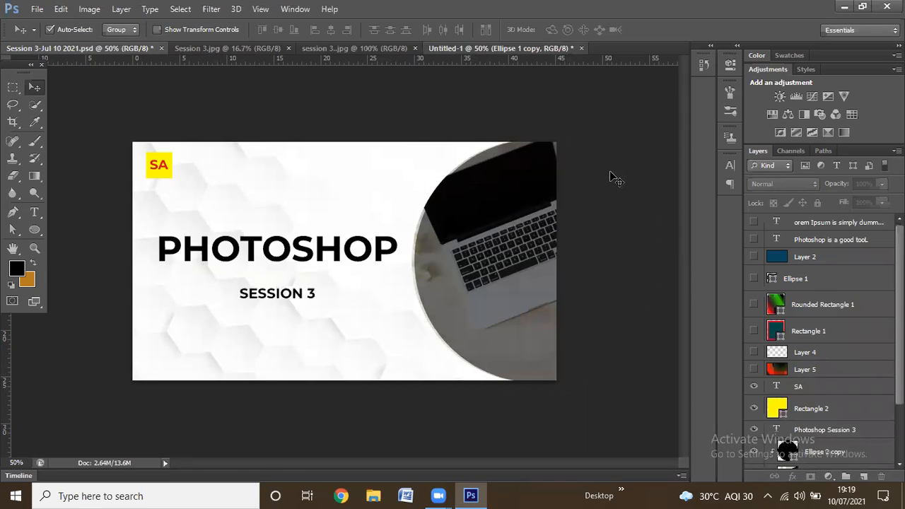
{"action": "left_click", "coordinate": [621, 115]}
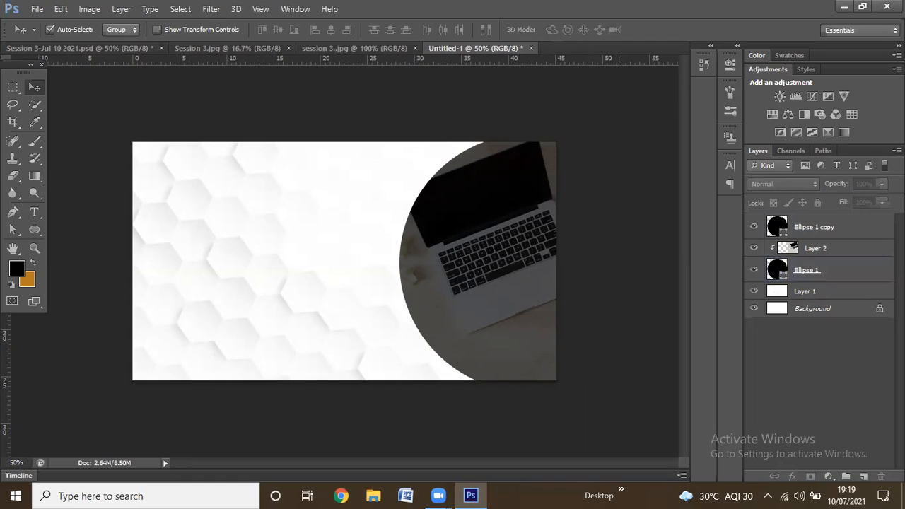
Examine how Ellipse 1 copy, Layer 2 and Ellipse 1 are stacked to form the darkened circular laptop photo.
{"action": "left_click", "coordinate": [811, 270]}
{"action": "left_click", "coordinate": [819, 230]}
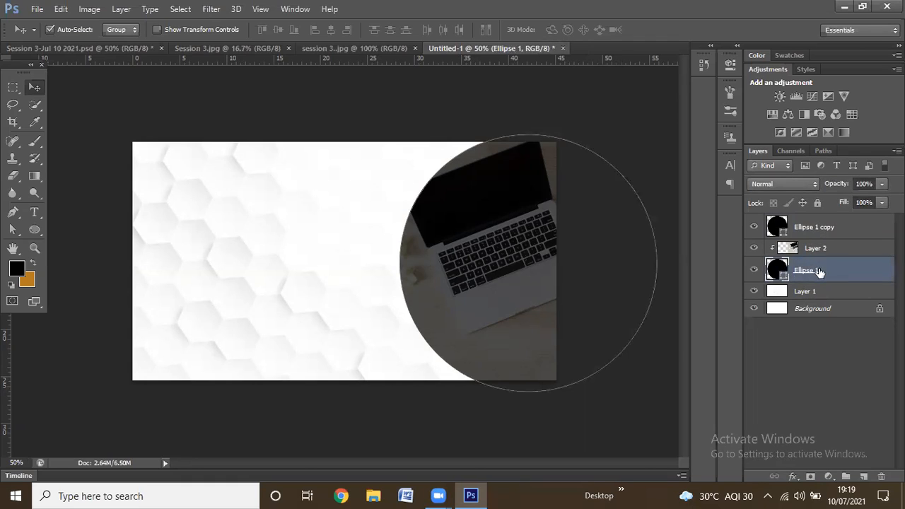
{"action": "left_click", "coordinate": [819, 272]}
{"action": "left_click", "coordinate": [817, 246]}
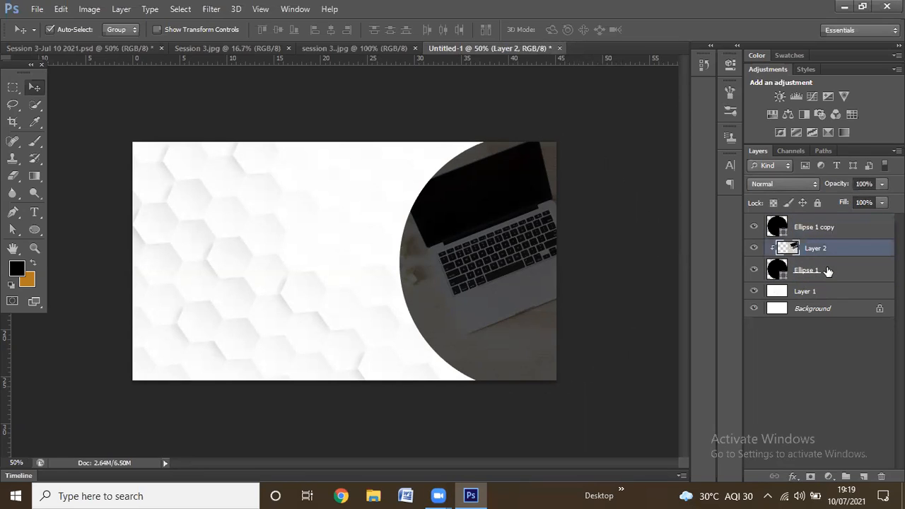
{"action": "left_click", "coordinate": [827, 270]}
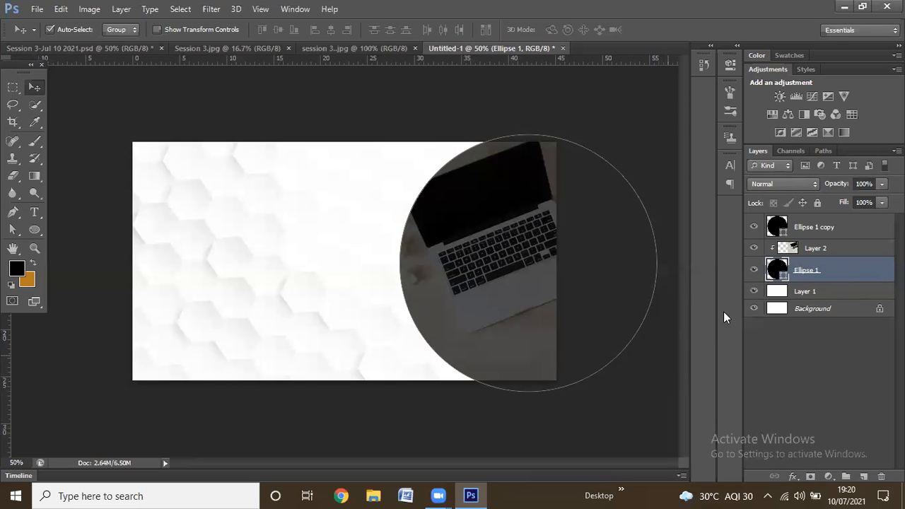
{"action": "left_click", "coordinate": [819, 253]}
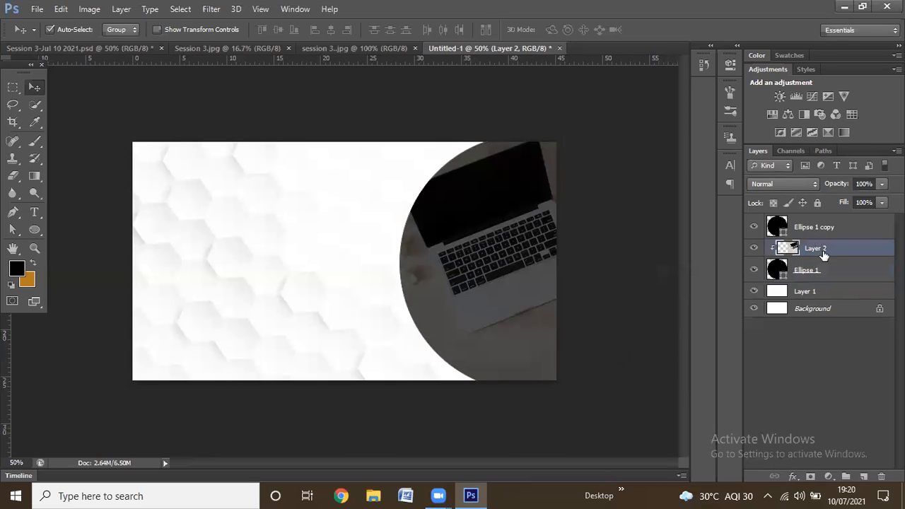
{"action": "left_click", "coordinate": [822, 267]}
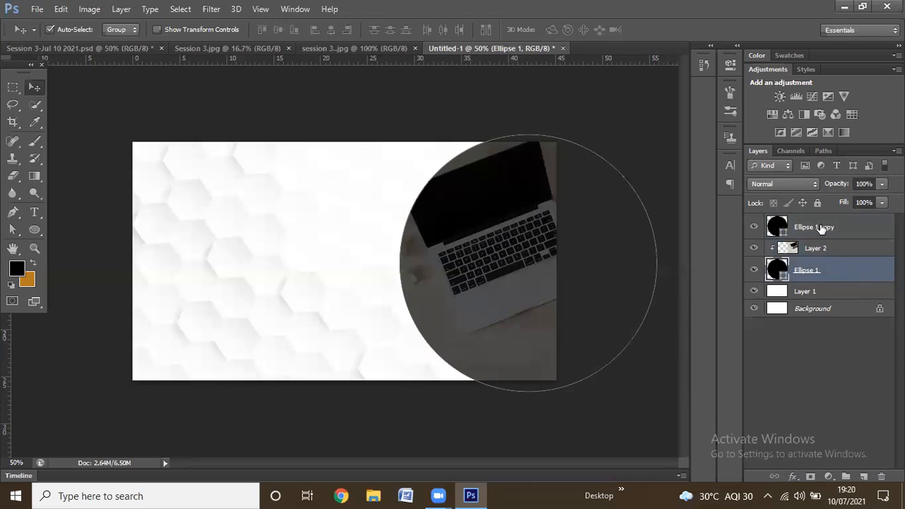
{"action": "left_click", "coordinate": [820, 226], "text": "shift"}
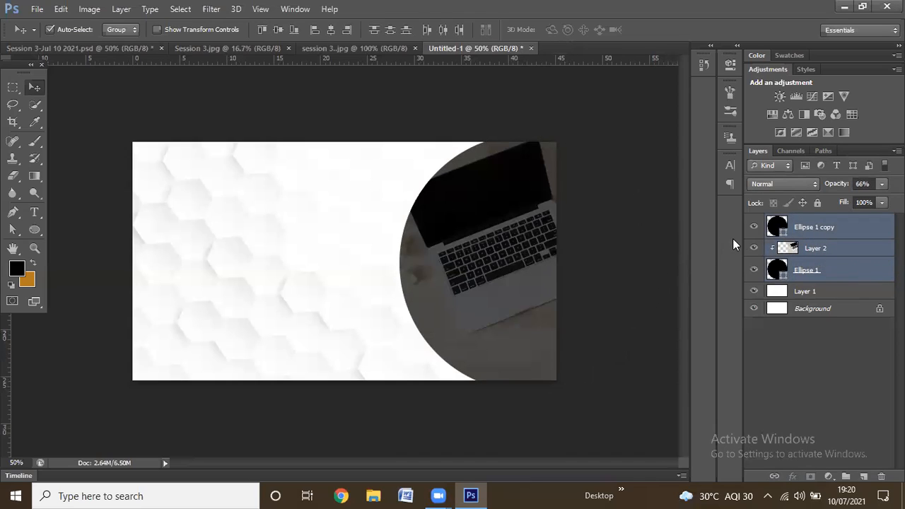
{"action": "left_click", "coordinate": [798, 229]}
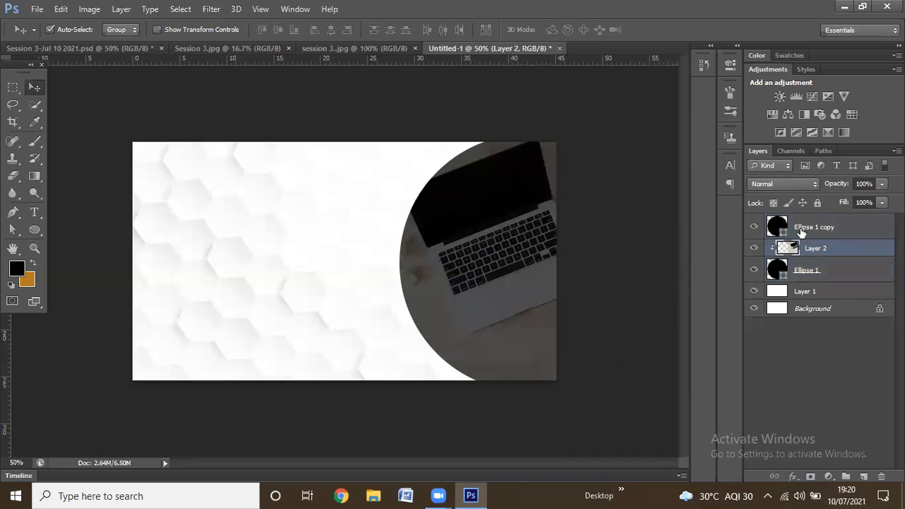
{"action": "left_click", "coordinate": [809, 253]}
Rename the Ellipse 1 copy layer to "top circle".
{"action": "left_click", "coordinate": [815, 230]}
{"action": "double_click", "coordinate": [815, 230]}
{"action": "key", "text": "BackSpace"}
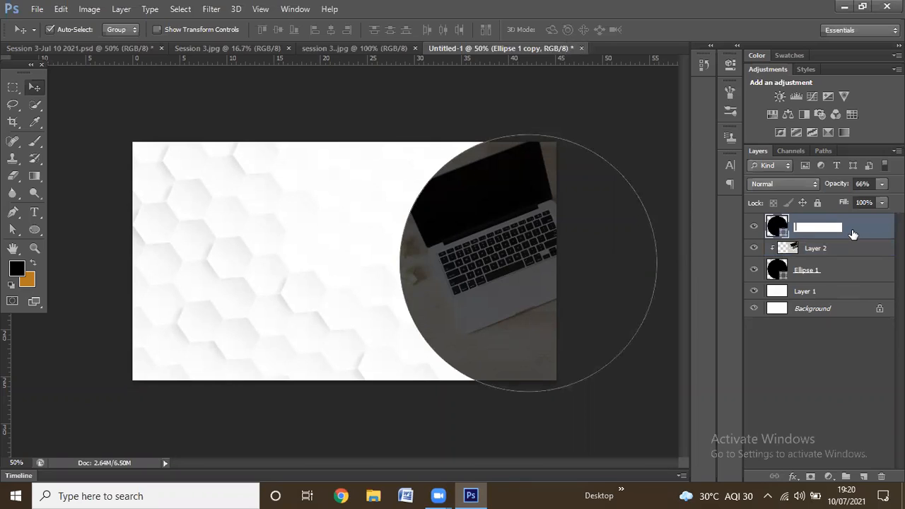
{"action": "type", "text": "top circle"}
{"action": "key", "text": "Return"}
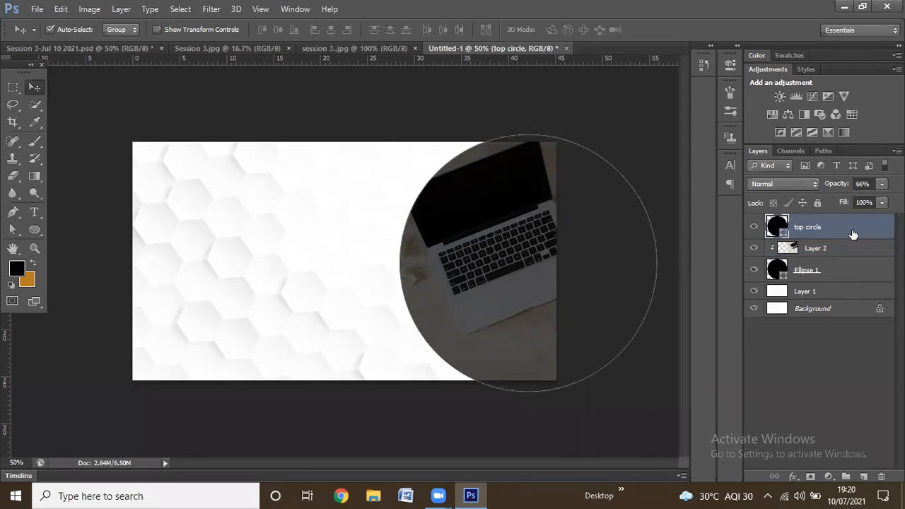
Rename Layer 2 to "image" and the Ellipse 1 layer to "bottom circle".
{"action": "left_click", "coordinate": [817, 253]}
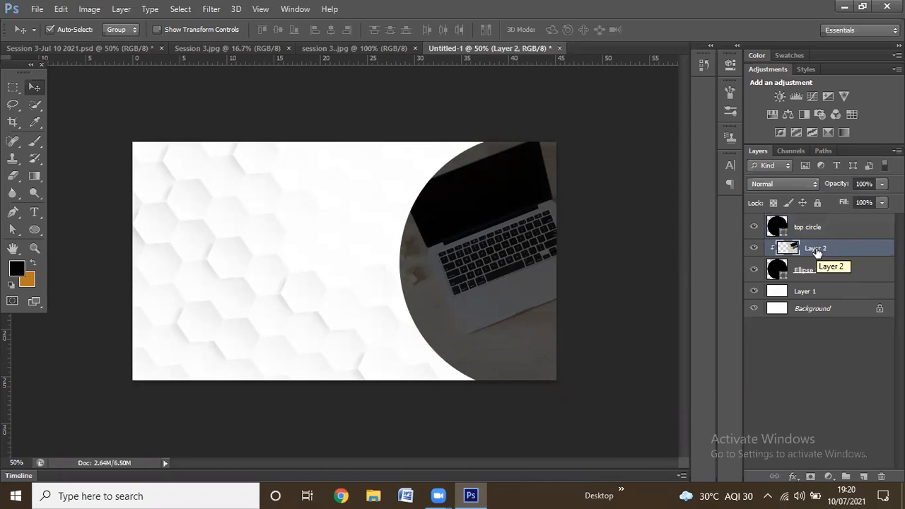
{"action": "double_click", "coordinate": [817, 250]}
{"action": "type", "text": "image"}
{"action": "key", "text": "Return"}
{"action": "double_click", "coordinate": [808, 270]}
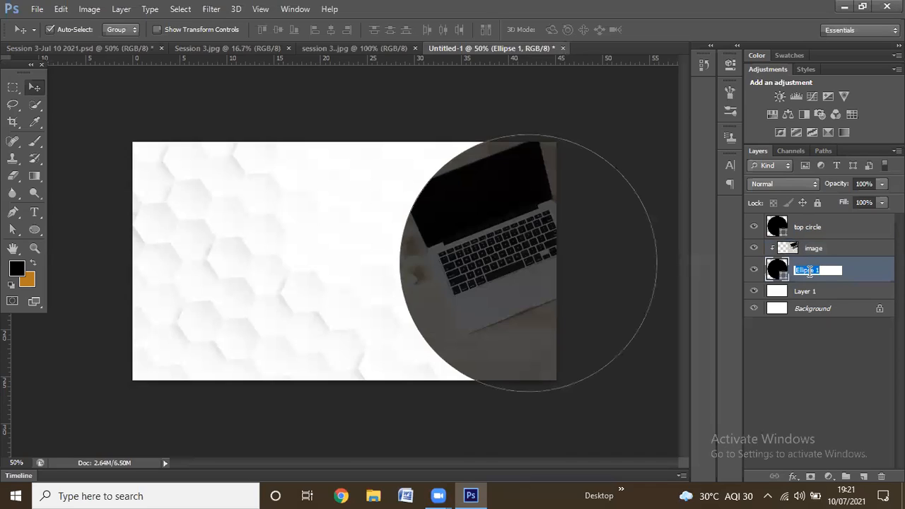
{"action": "type", "text": "bottom circle"}
{"action": "key", "text": "Return"}
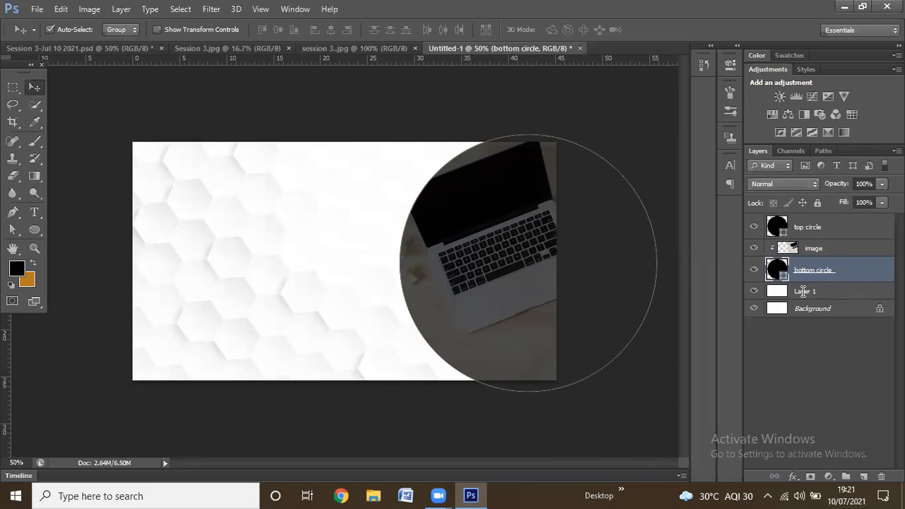
Rename Layer 1, which holds the hexagon background, to "abstract".
{"action": "left_click", "coordinate": [804, 291]}
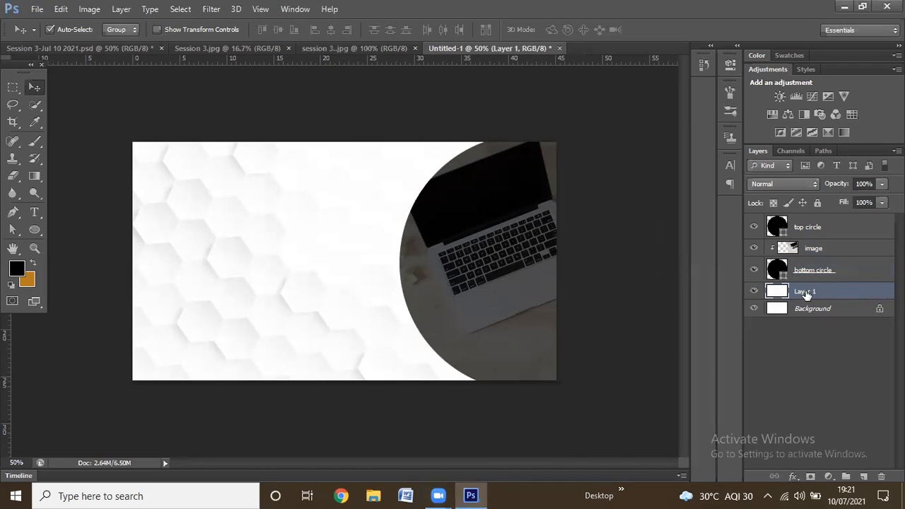
{"action": "double_click", "coordinate": [805, 293]}
{"action": "type", "text": "abstract"}
{"action": "key", "text": "Return"}
{"action": "left_click", "coordinate": [584, 388]}
{"action": "left_click", "coordinate": [511, 356]}
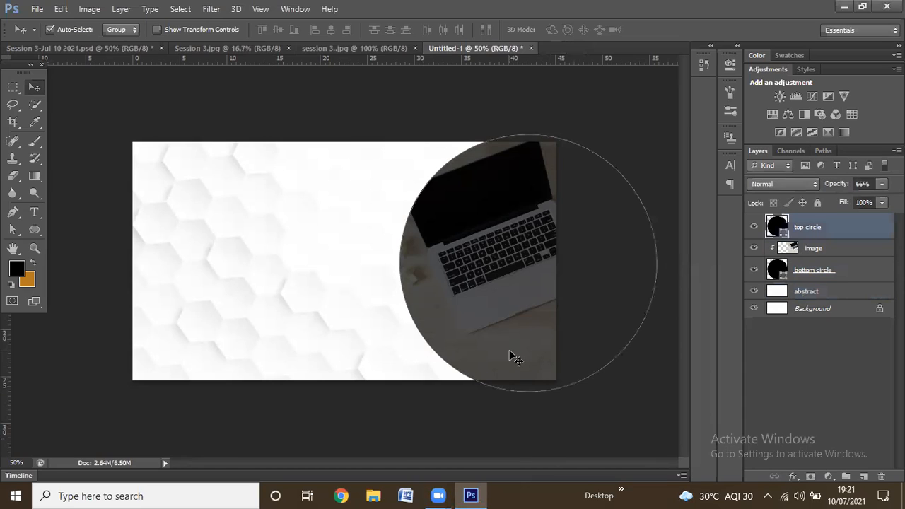
Enable a Drop Shadow effect on the bottom circle layer, keeping the Layer Style dialog clear of the circle's edge.
{"action": "left_click", "coordinate": [817, 271]}
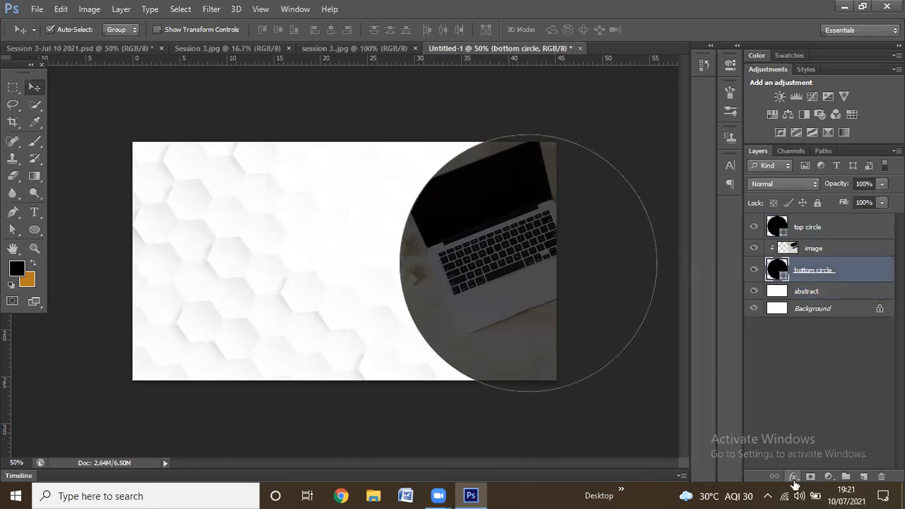
{"action": "left_click", "coordinate": [794, 477]}
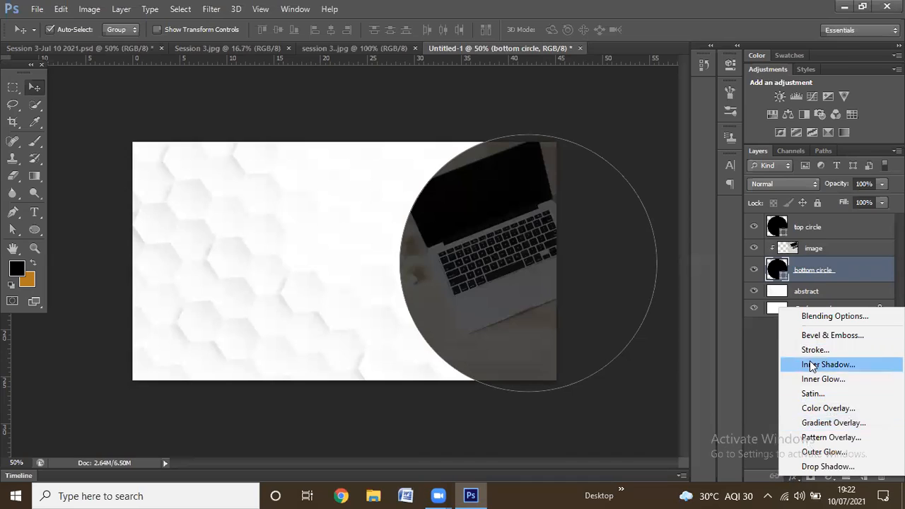
{"action": "left_click", "coordinate": [810, 466]}
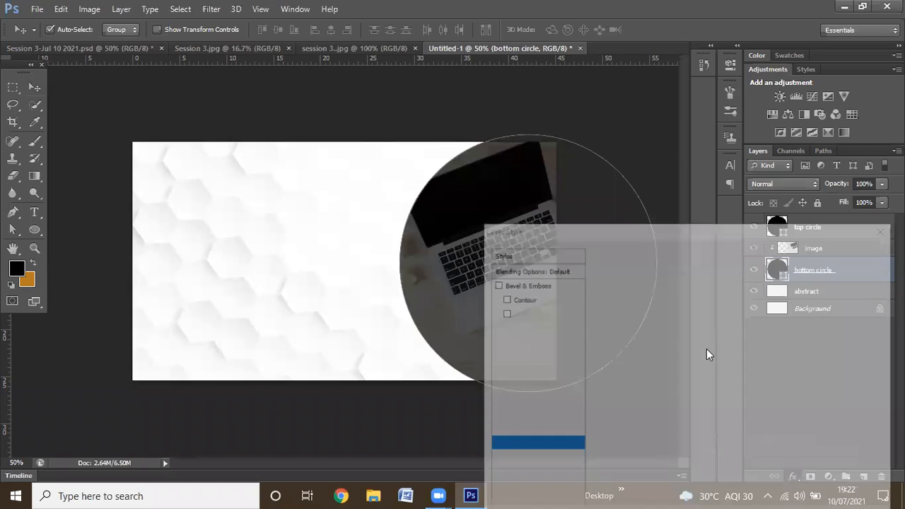
{"action": "left_click_drag", "start_coordinate": [641, 35], "coordinate": [423, 80]}
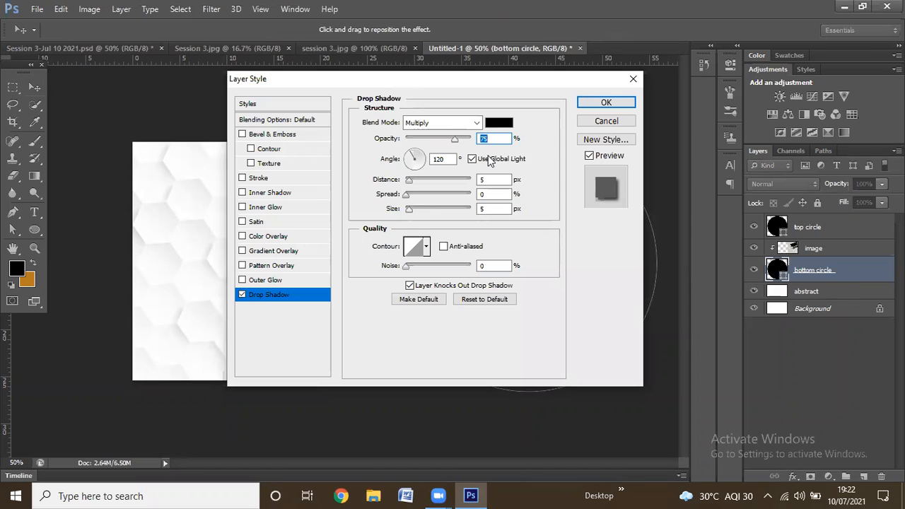
{"action": "left_click_drag", "start_coordinate": [398, 80], "coordinate": [700, 121]}
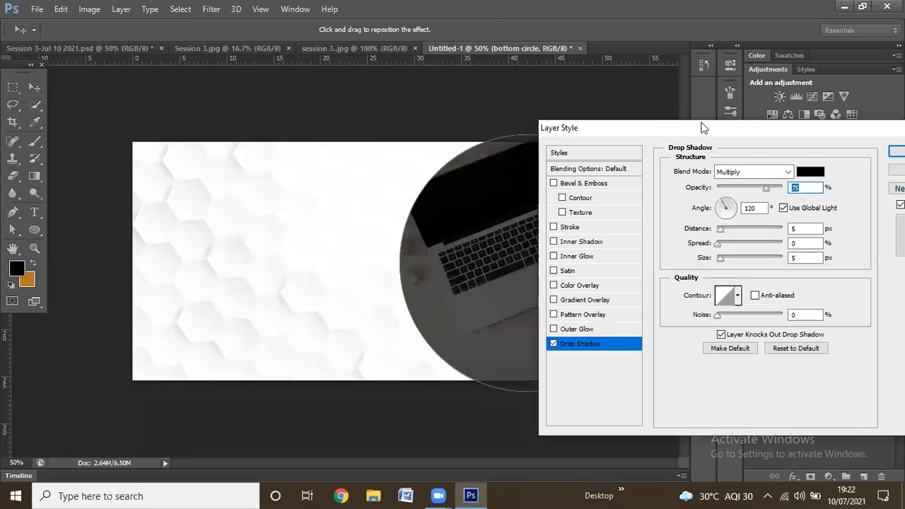
{"action": "left_click", "coordinate": [544, 335]}
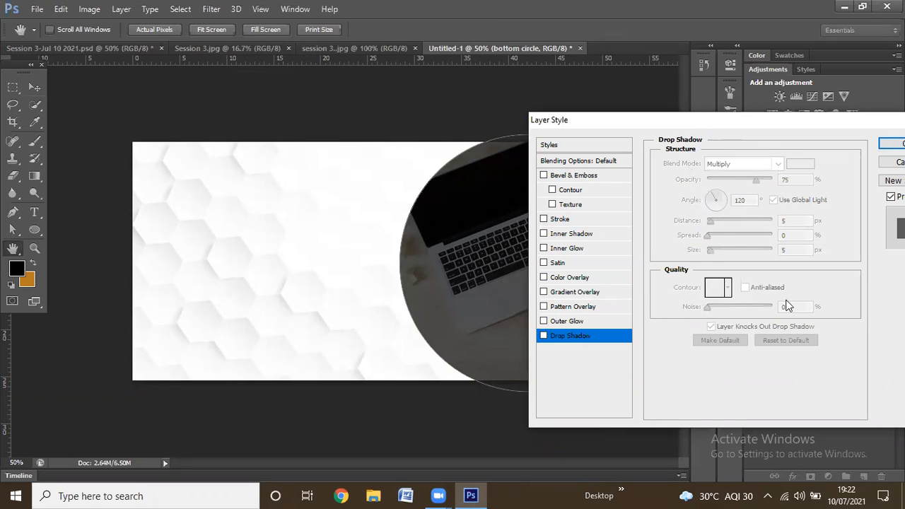
{"action": "left_click", "coordinate": [563, 341]}
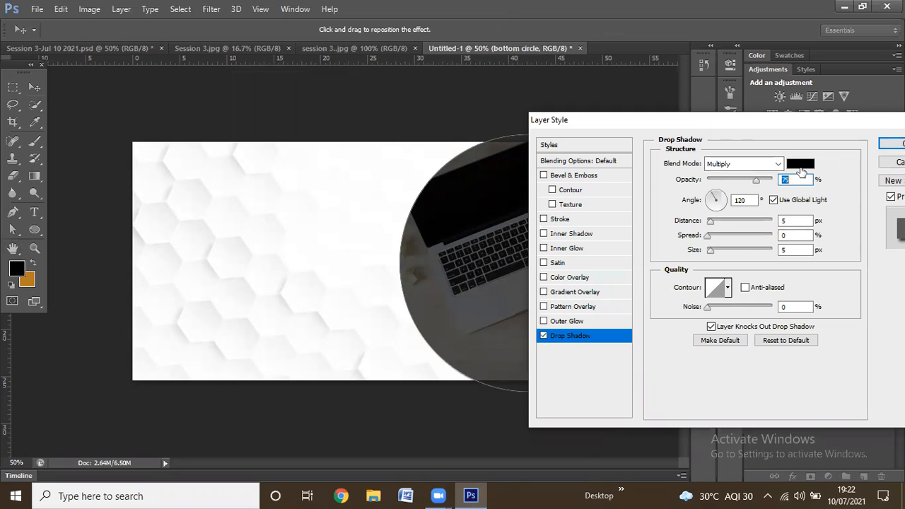
Try red, dark red (351111) and bright green (36ff00) as the drop shadow color.
{"action": "left_click", "coordinate": [800, 164]}
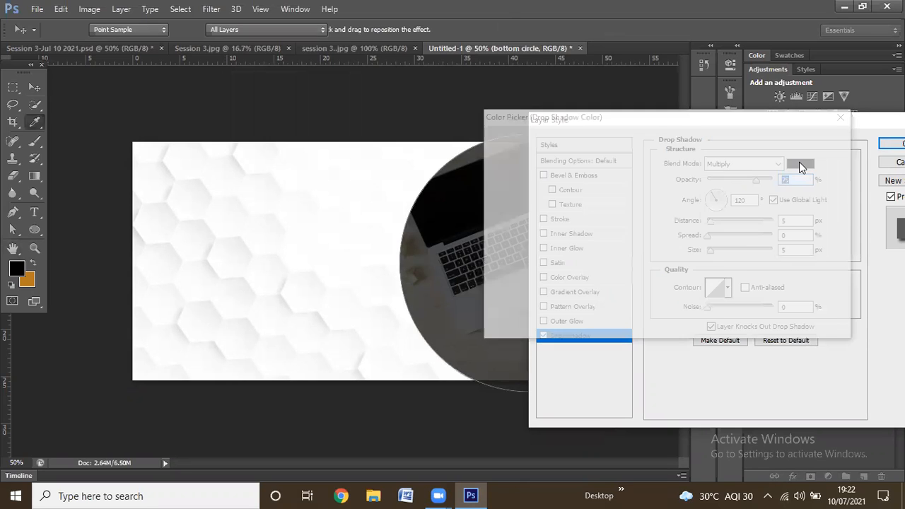
{"action": "left_click", "coordinate": [798, 162]}
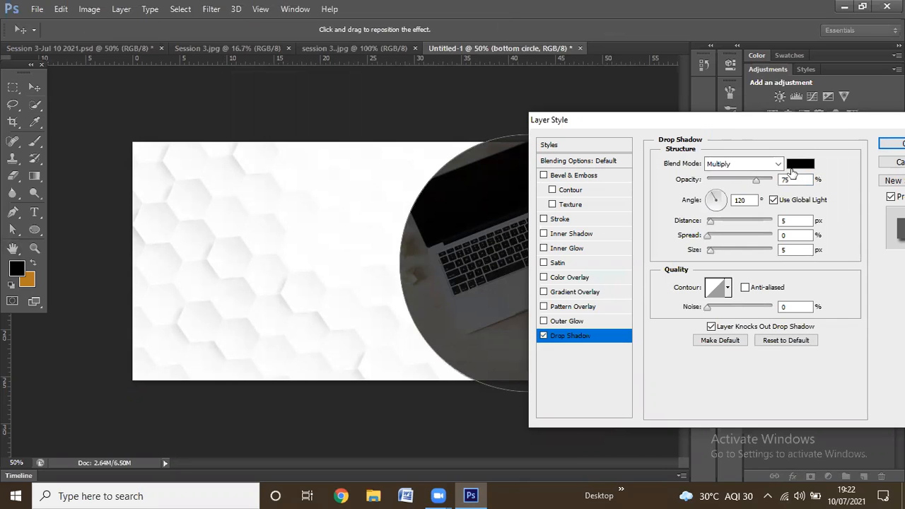
{"action": "left_click", "coordinate": [791, 168]}
{"action": "left_click", "coordinate": [633, 154]}
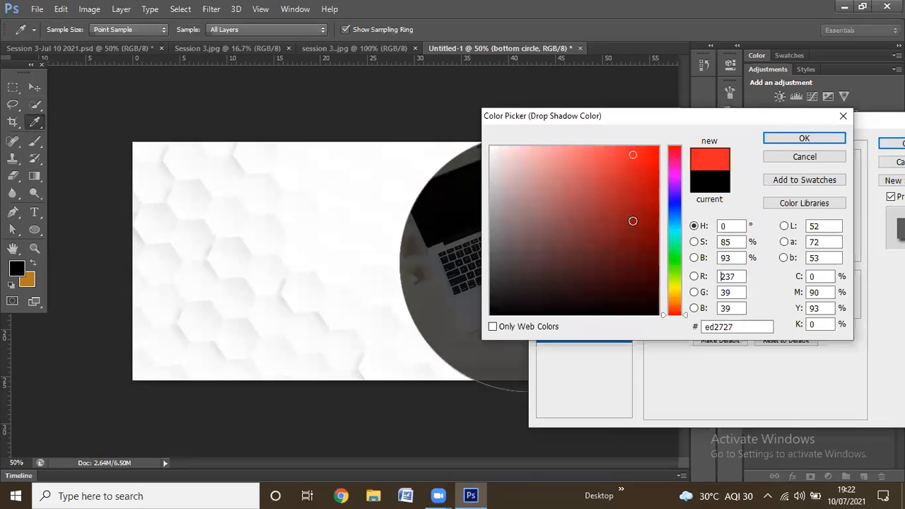
{"action": "mouse_move", "coordinate": [561, 252]}
{"action": "left_mouse_down"}
{"action": "mouse_move", "coordinate": [490, 303]}
{"action": "mouse_move", "coordinate": [492, 318]}
{"action": "left_mouse_up"}
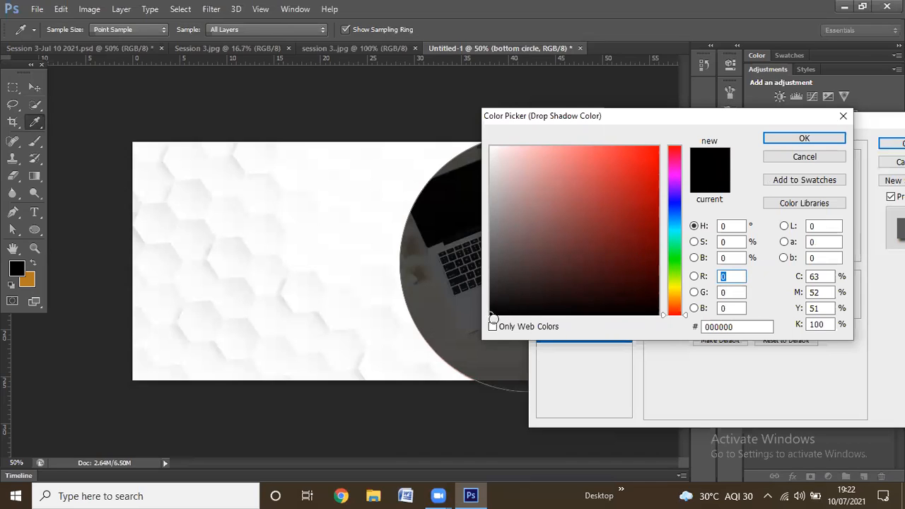
{"action": "left_click_drag", "start_coordinate": [489, 157], "coordinate": [485, 148]}
{"action": "left_click_drag", "start_coordinate": [540, 228], "coordinate": [603, 280]}
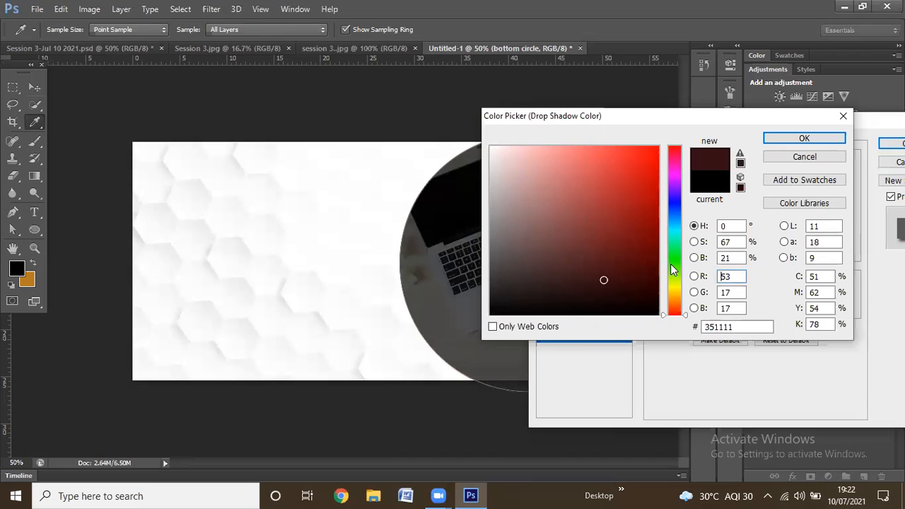
{"action": "left_click", "coordinate": [670, 264]}
{"action": "left_click", "coordinate": [657, 147]}
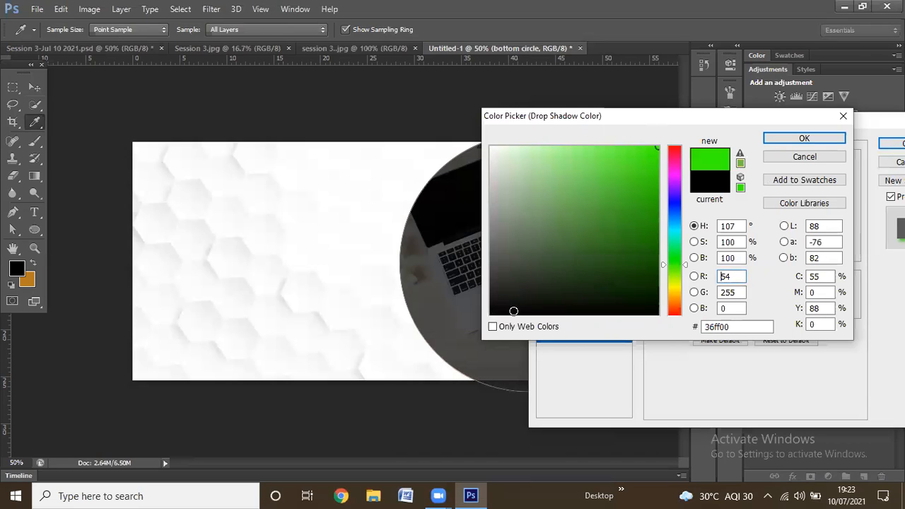
Set the drop shadow color to pure black (000000) and accept it.
{"action": "left_click", "coordinate": [418, 316]}
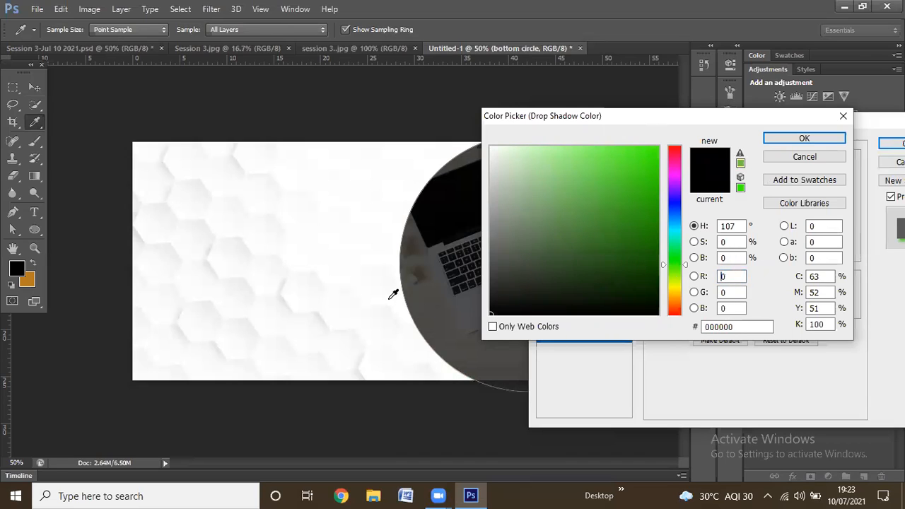
{"action": "left_click", "coordinate": [493, 314]}
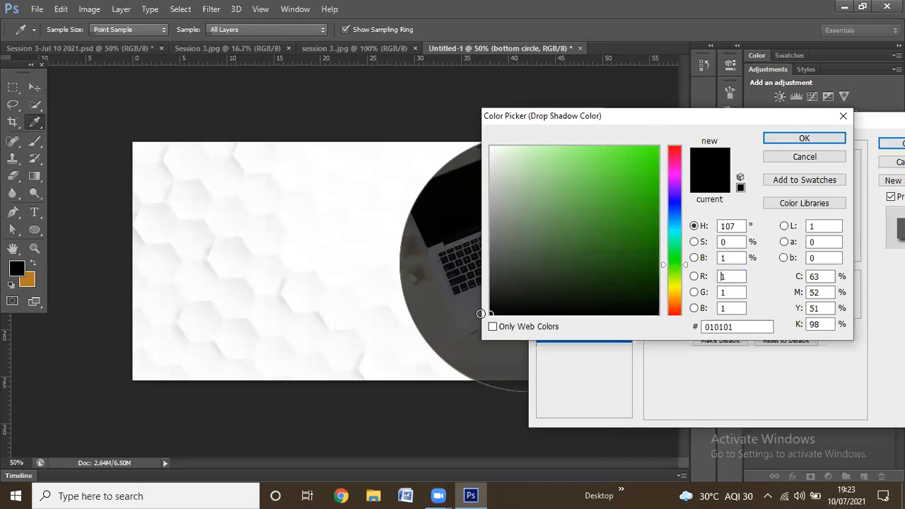
{"action": "left_click", "coordinate": [444, 186]}
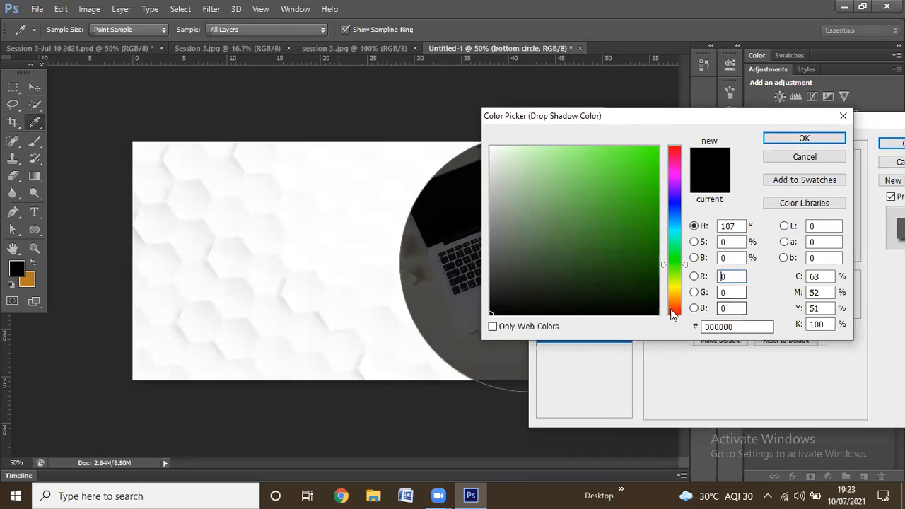
{"action": "left_click", "coordinate": [800, 139]}
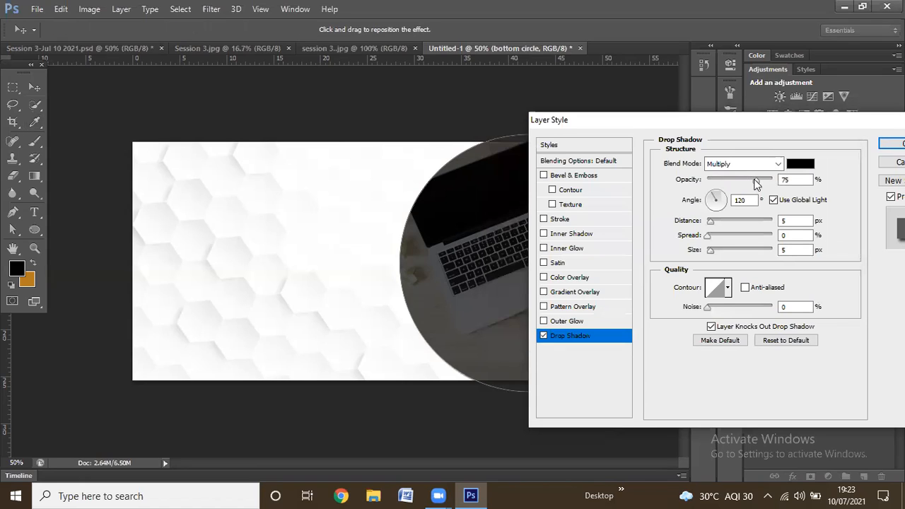
Set the drop shadow's opacity to 96%, distance to 48 px and angle to 90°, and apply the effect.
{"action": "mouse_move", "coordinate": [754, 182]}
{"action": "left_mouse_down"}
{"action": "mouse_move", "coordinate": [703, 190]}
{"action": "mouse_move", "coordinate": [771, 189]}
{"action": "mouse_move", "coordinate": [668, 187]}
{"action": "mouse_move", "coordinate": [770, 189]}
{"action": "left_mouse_up"}
{"action": "key", "text": "BackSpace"}
{"action": "type", "text": "96"}
{"action": "left_click_drag", "start_coordinate": [709, 221], "coordinate": [738, 220]}
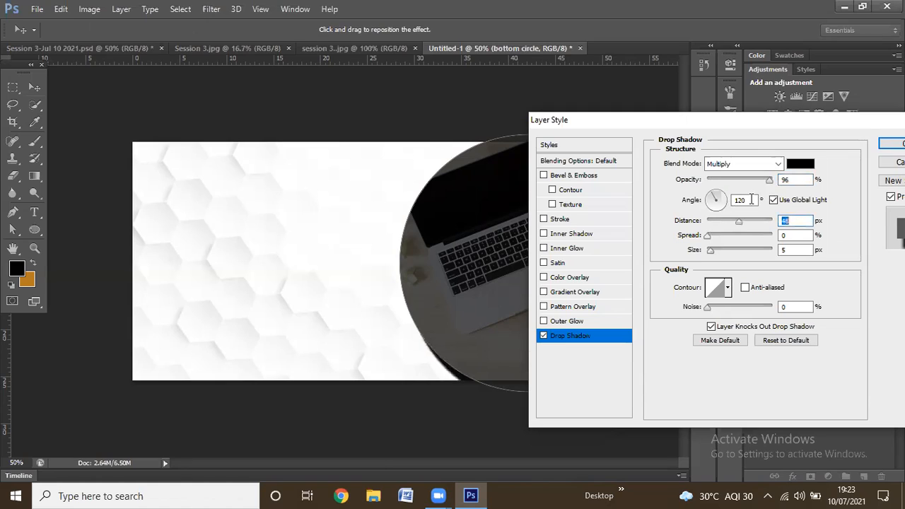
{"action": "left_click", "coordinate": [736, 200]}
{"action": "type", "text": "90"}
{"action": "key", "text": "Return"}
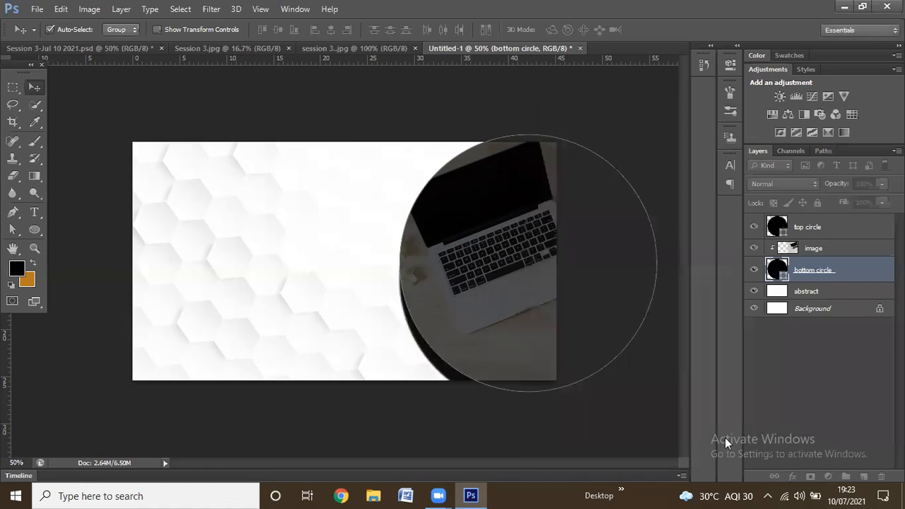
Reopen the bottom circle's Drop Shadow settings, try a longer distance, and set the angle to -18°.
{"action": "left_click", "coordinate": [792, 477]}
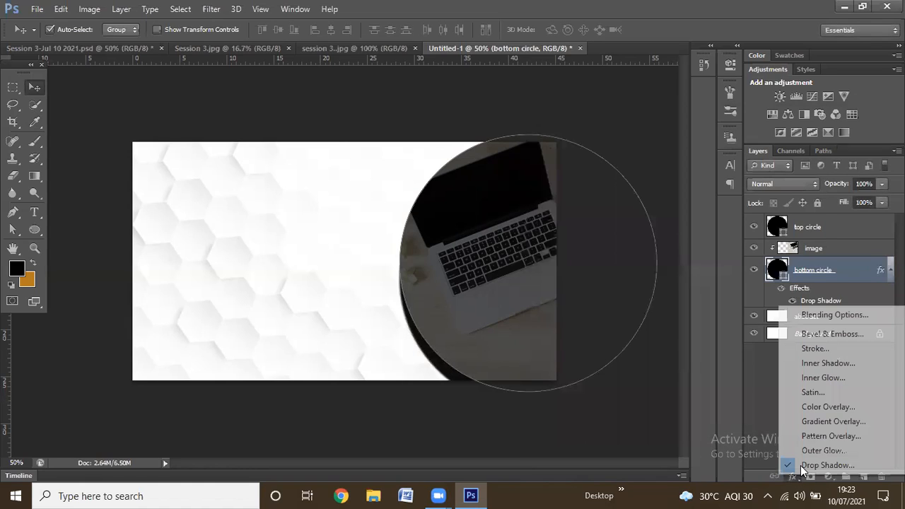
{"action": "left_click", "coordinate": [801, 467]}
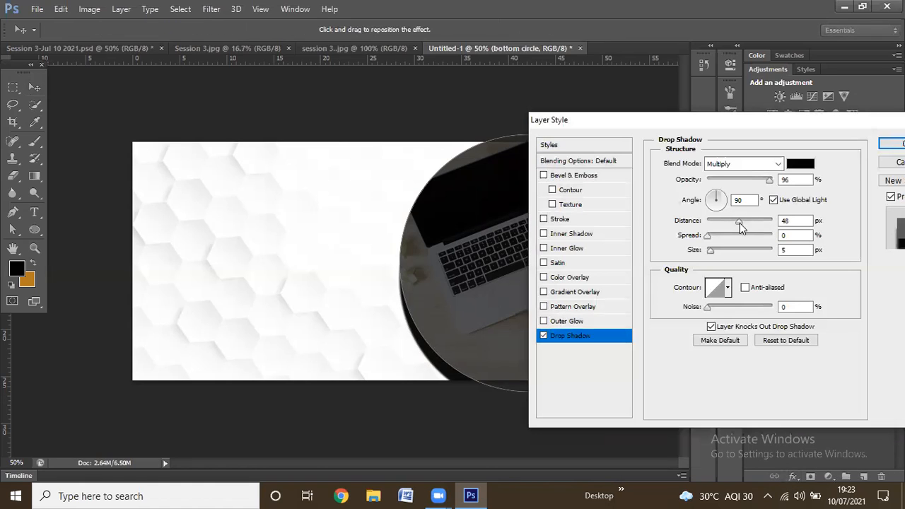
{"action": "left_click_drag", "start_coordinate": [744, 223], "coordinate": [762, 223]}
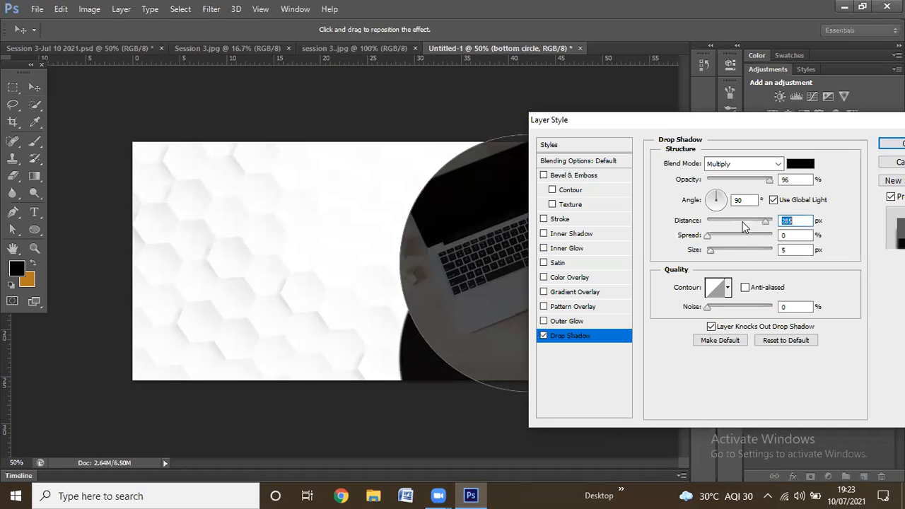
{"action": "left_click", "coordinate": [719, 202]}
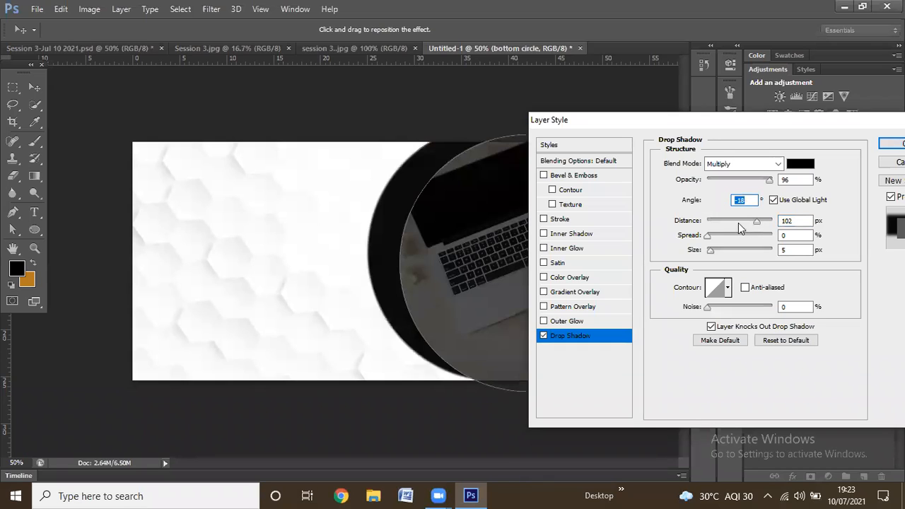
Try drop shadow distances of 48 px and 4 px, and set the distance to 137 px.
{"action": "left_click", "coordinate": [739, 221]}
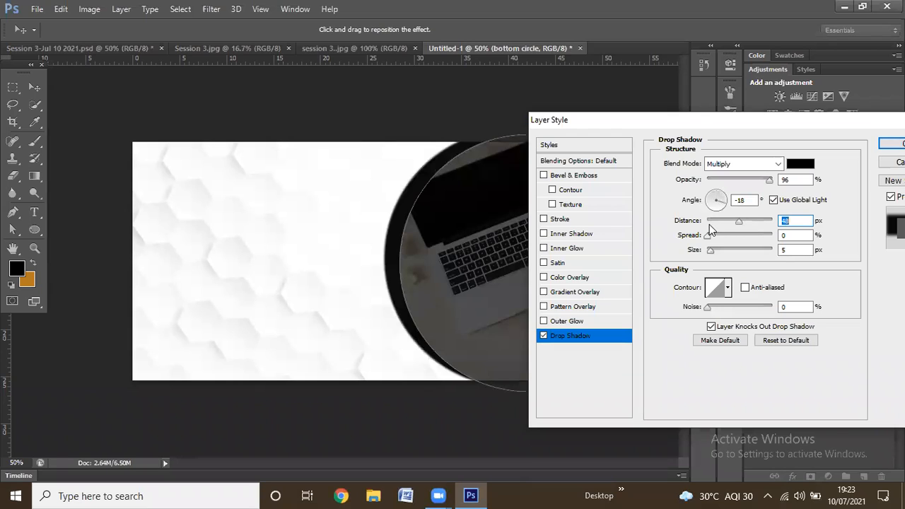
{"action": "left_click", "coordinate": [709, 223]}
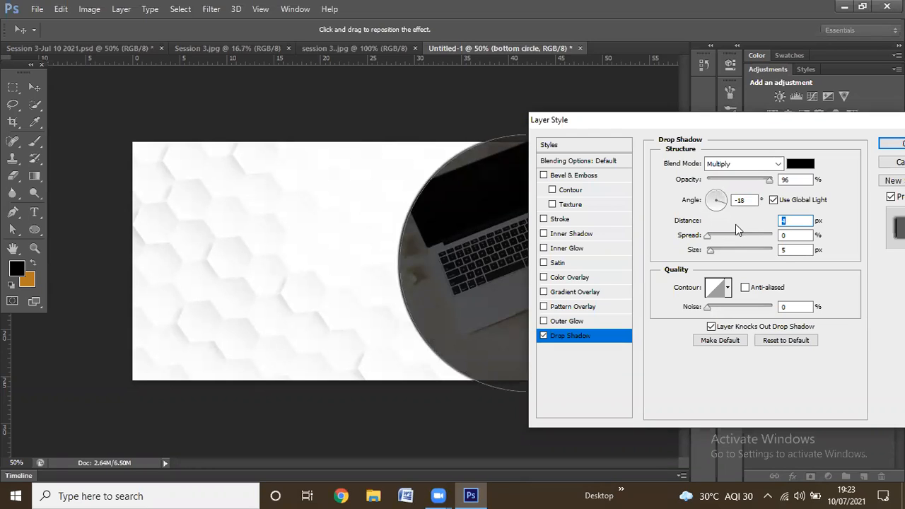
{"action": "left_click", "coordinate": [735, 224]}
{"action": "mouse_move", "coordinate": [757, 223]}
{"action": "left_mouse_down"}
{"action": "mouse_move", "coordinate": [770, 222]}
{"action": "mouse_move", "coordinate": [758, 224]}
{"action": "left_mouse_up"}
{"action": "left_click", "coordinate": [758, 224]}
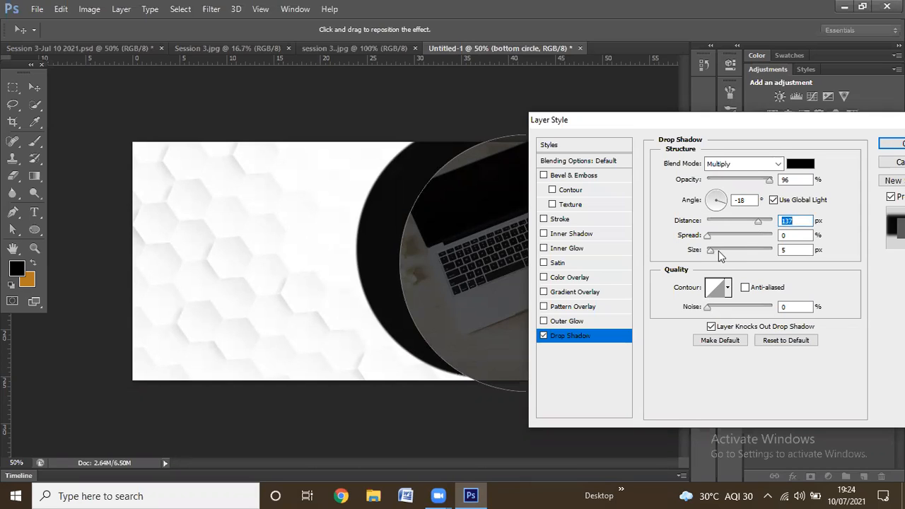
Set the drop shadow's spread to 19%, size to 49 px and opacity to 100%.
{"action": "left_click_drag", "start_coordinate": [709, 236], "coordinate": [810, 241]}
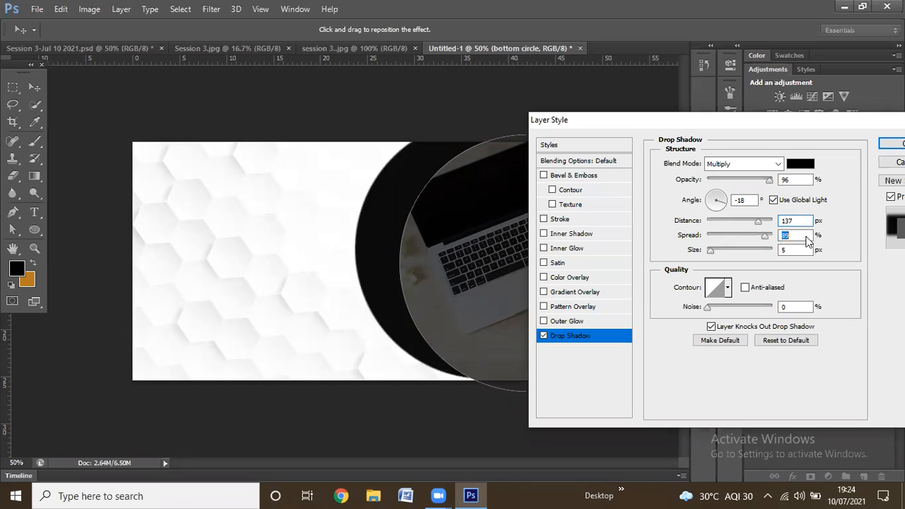
{"action": "left_click", "coordinate": [719, 237]}
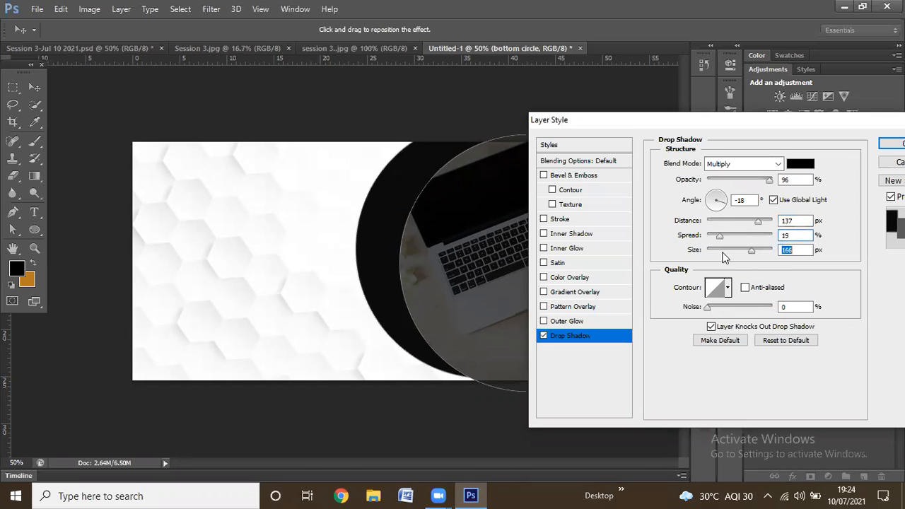
{"action": "left_click", "coordinate": [722, 251]}
{"action": "mouse_move", "coordinate": [769, 181]}
{"action": "left_mouse_down"}
{"action": "mouse_move", "coordinate": [713, 183]}
{"action": "mouse_move", "coordinate": [773, 182]}
{"action": "left_mouse_up"}
{"action": "left_click", "coordinate": [769, 182]}
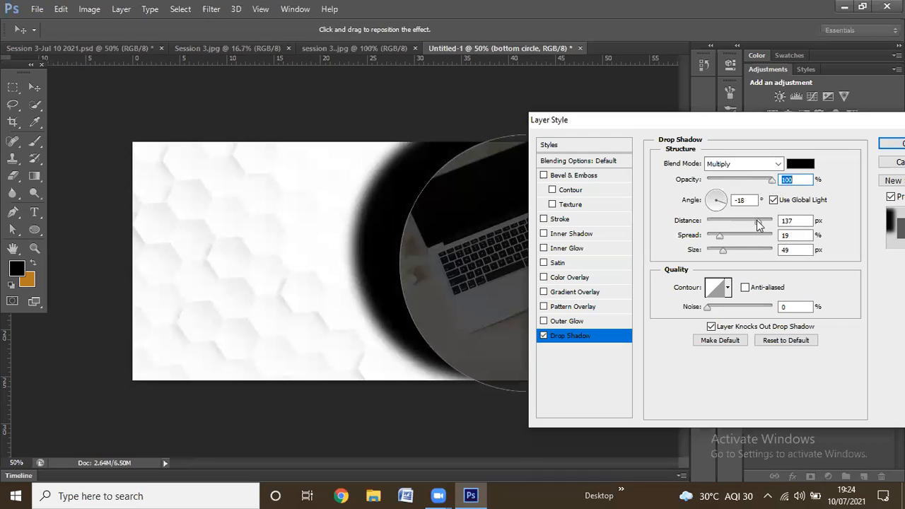
Set the drop shadow's distance to 61 px, compare a large size with none, and set both size and spread to 0.
{"action": "left_click_drag", "start_coordinate": [768, 222], "coordinate": [743, 222]}
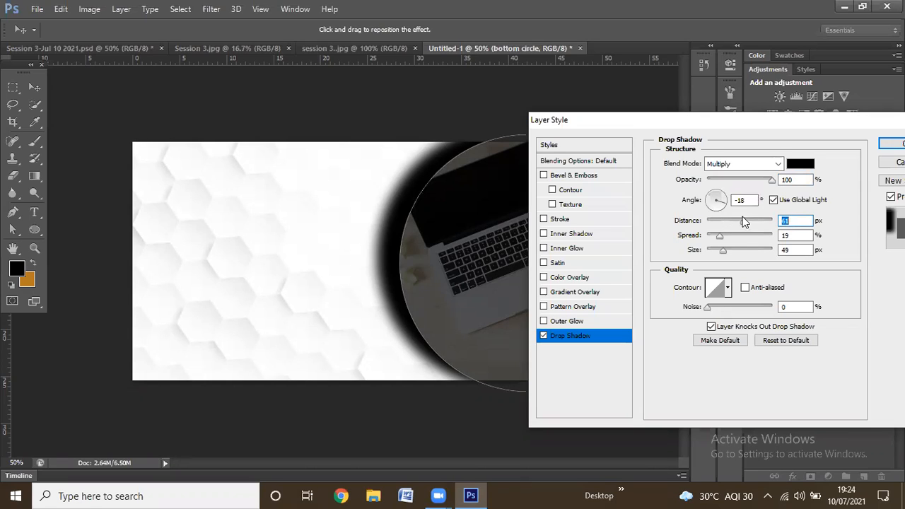
{"action": "left_click_drag", "start_coordinate": [724, 253], "coordinate": [698, 258]}
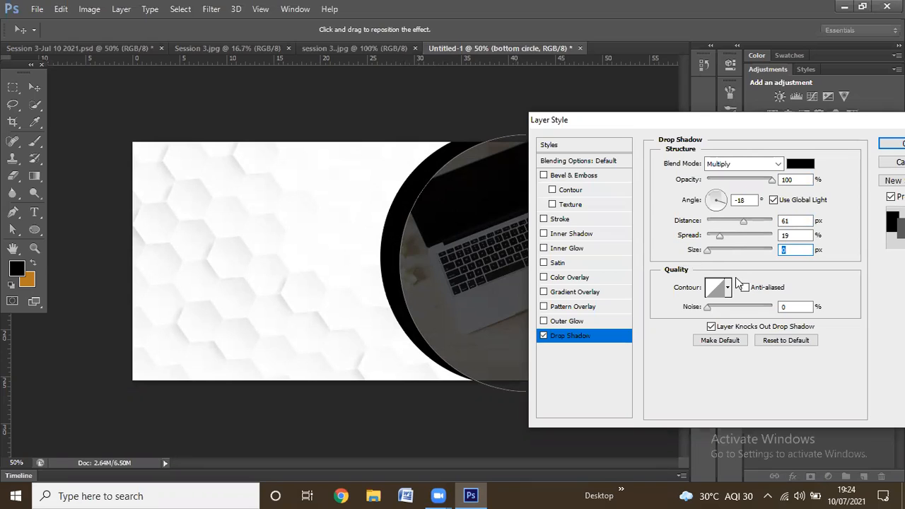
{"action": "left_click_drag", "start_coordinate": [706, 251], "coordinate": [754, 256]}
{"action": "type", "text": "0"}
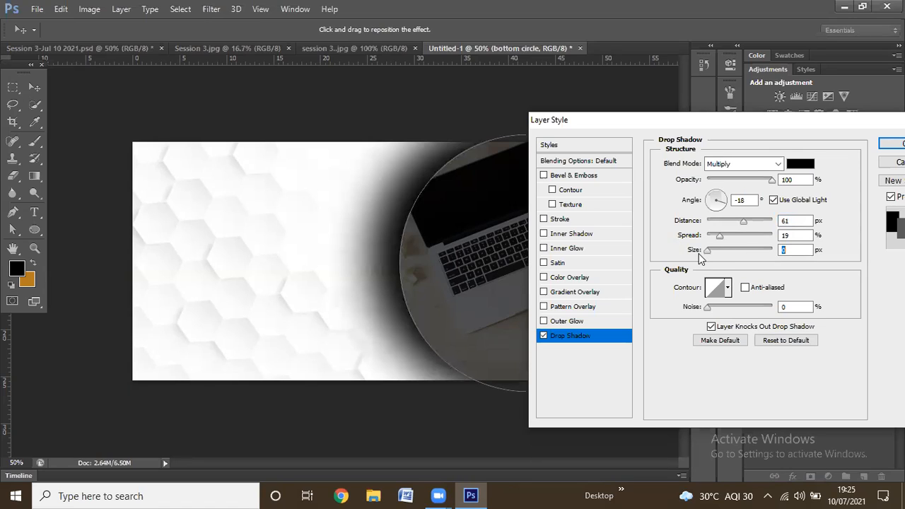
{"action": "left_click_drag", "start_coordinate": [700, 256], "coordinate": [704, 236]}
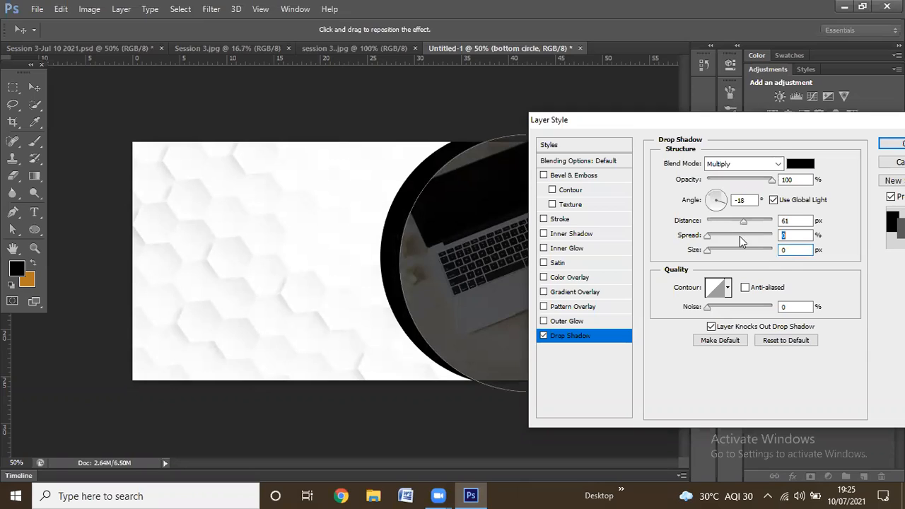
Compare high spread values of 99%, 65% and 95% on the shadow, and set the spread to 21% and size to 59 px.
{"action": "left_click", "coordinate": [767, 237]}
{"action": "mouse_move", "coordinate": [768, 236]}
{"action": "left_mouse_down"}
{"action": "mouse_move", "coordinate": [734, 221]}
{"action": "mouse_move", "coordinate": [736, 236]}
{"action": "mouse_move", "coordinate": [759, 239]}
{"action": "mouse_move", "coordinate": [716, 252]}
{"action": "mouse_move", "coordinate": [760, 238]}
{"action": "mouse_move", "coordinate": [752, 244]}
{"action": "mouse_move", "coordinate": [795, 245]}
{"action": "mouse_move", "coordinate": [751, 241]}
{"action": "mouse_move", "coordinate": [773, 244]}
{"action": "left_mouse_up"}
{"action": "left_click", "coordinate": [729, 235]}
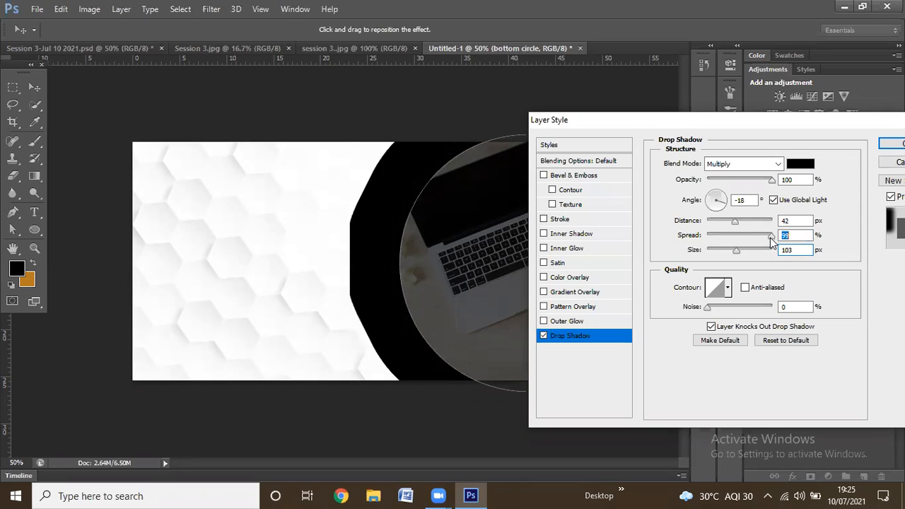
{"action": "left_click", "coordinate": [750, 240]}
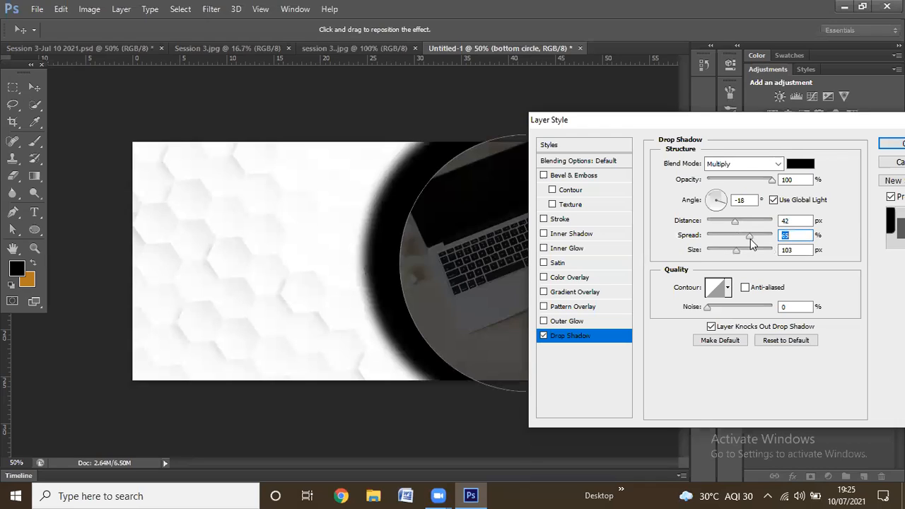
{"action": "left_click", "coordinate": [769, 238]}
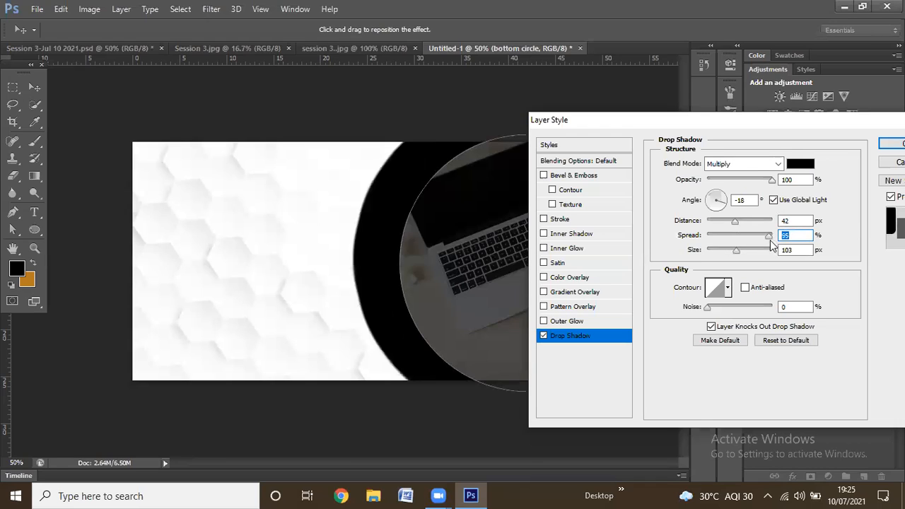
{"action": "left_click", "coordinate": [724, 236]}
{"action": "left_click", "coordinate": [725, 250]}
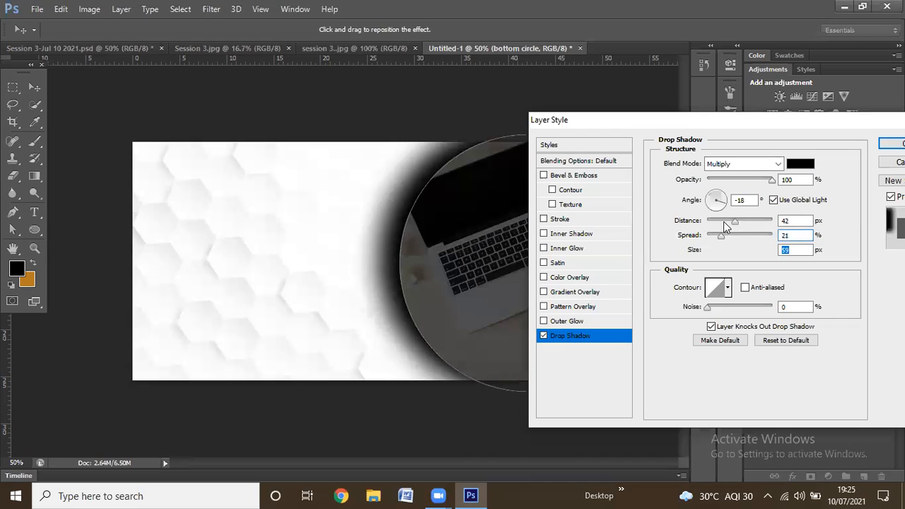
Reduce the drop shadow to 5% spread, 59% opacity, 0 px distance and 0 px size.
{"action": "left_click", "coordinate": [710, 236]}
{"action": "left_click_drag", "start_coordinate": [771, 180], "coordinate": [746, 180]}
{"action": "left_click_drag", "start_coordinate": [718, 221], "coordinate": [713, 255]}
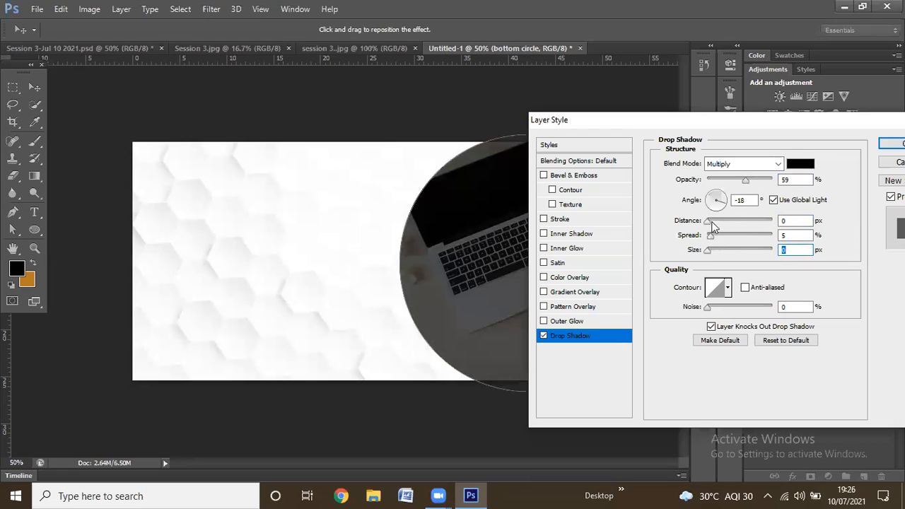
Set the drop shadow's distance to 18 px, opacity to 66% and angle to 53°.
{"action": "left_click_drag", "start_coordinate": [711, 221], "coordinate": [752, 225]}
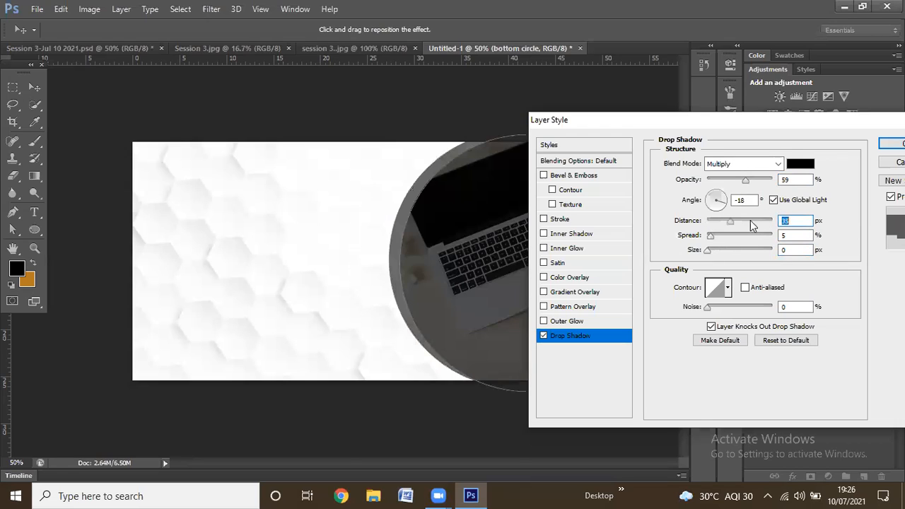
{"action": "left_click", "coordinate": [750, 180]}
{"action": "left_click", "coordinate": [720, 222]}
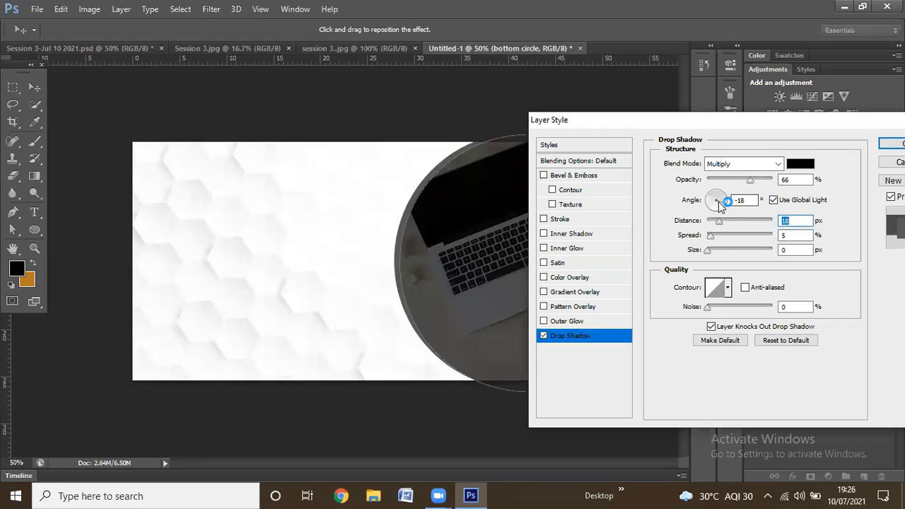
{"action": "left_click_drag", "start_coordinate": [716, 195], "coordinate": [725, 198]}
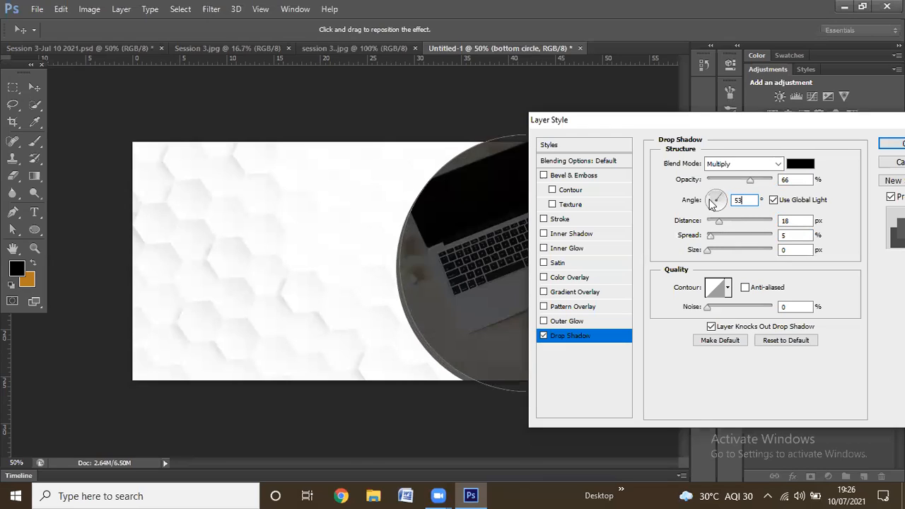
Compare red b71414, dark red 380202 and yellow ffde00 as the drop shadow colour.
{"action": "left_click", "coordinate": [794, 168]}
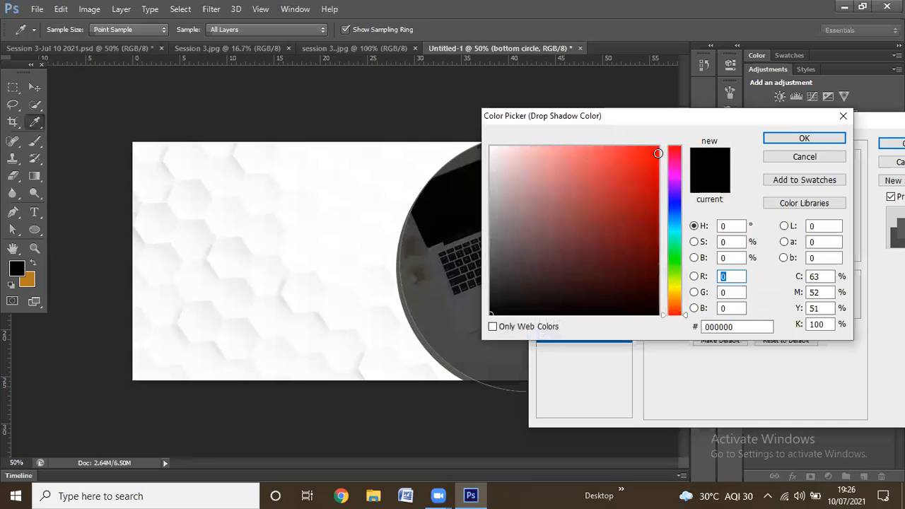
{"action": "left_click", "coordinate": [640, 194]}
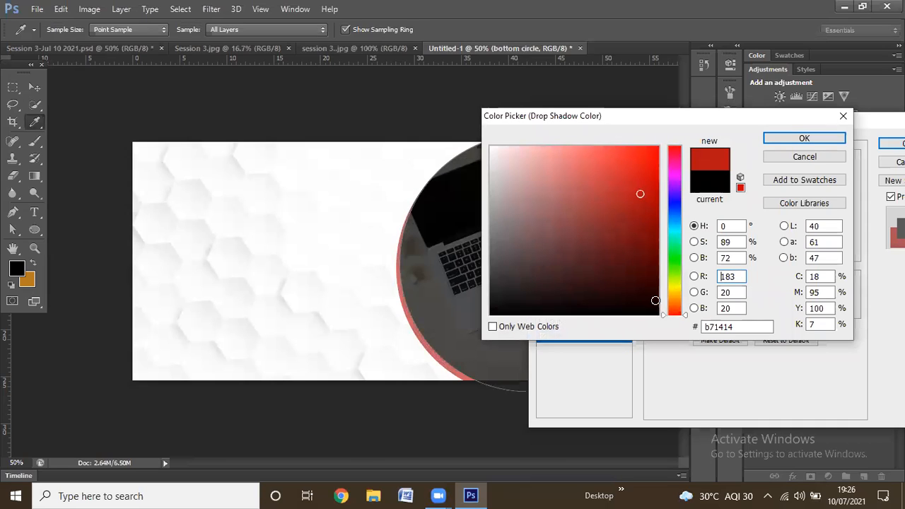
{"action": "left_click", "coordinate": [653, 278]}
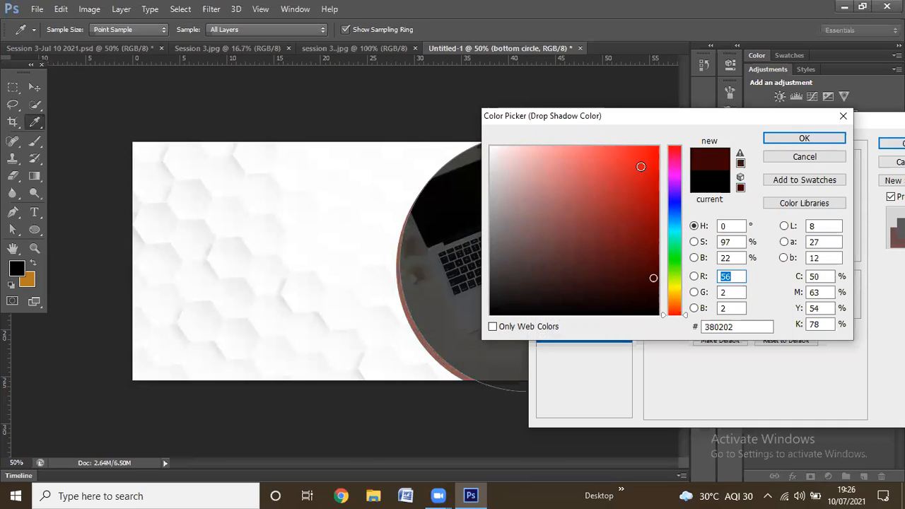
{"action": "left_click", "coordinate": [674, 291]}
{"action": "left_click", "coordinate": [658, 147]}
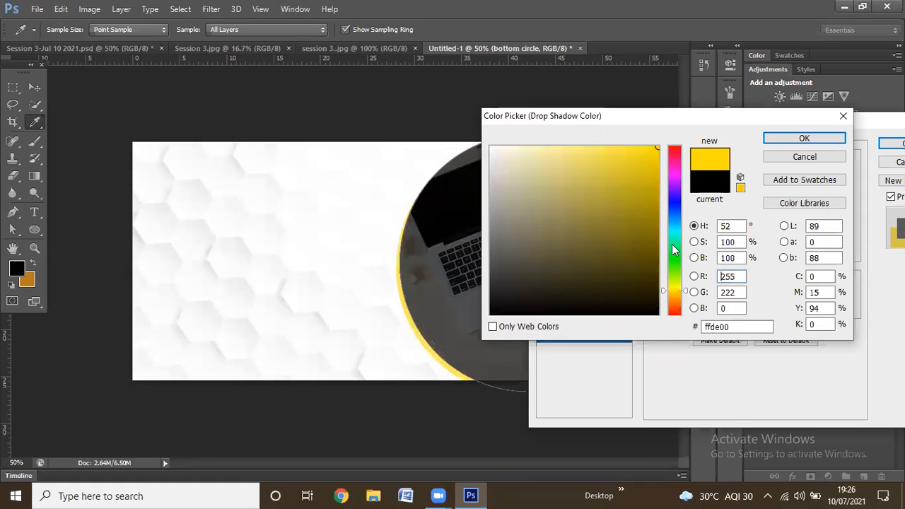
Try blue 0000ff and green 2af602 for the drop shadow, and set its colour to magenta e400ff.
{"action": "left_click", "coordinate": [675, 203]}
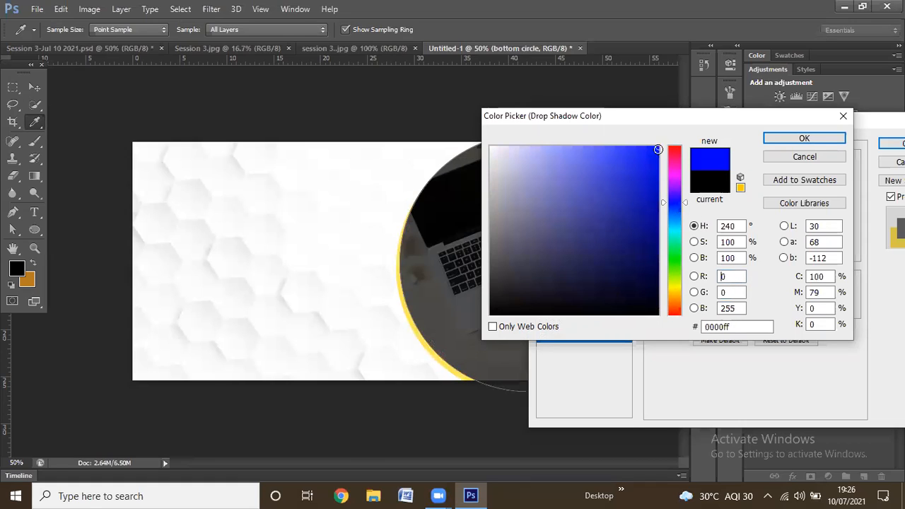
{"action": "left_click", "coordinate": [651, 168]}
{"action": "left_click", "coordinate": [677, 262]}
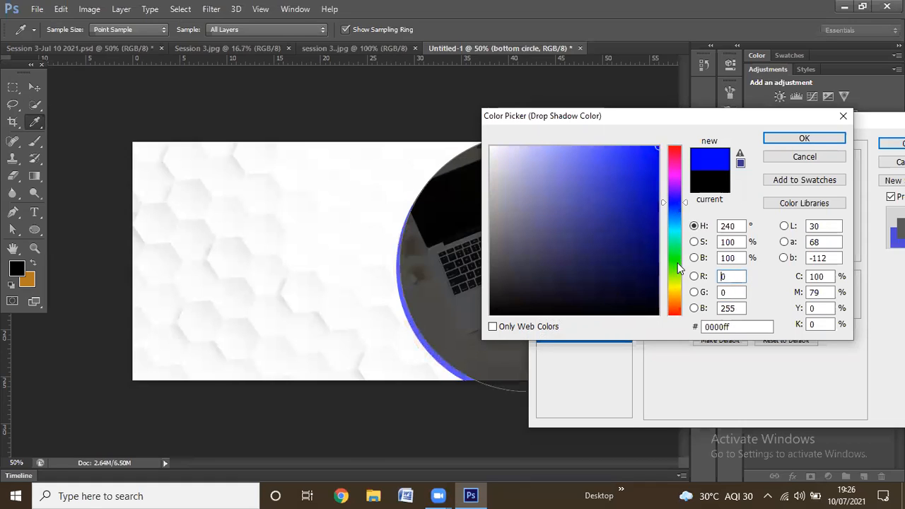
{"action": "left_click", "coordinate": [657, 152]}
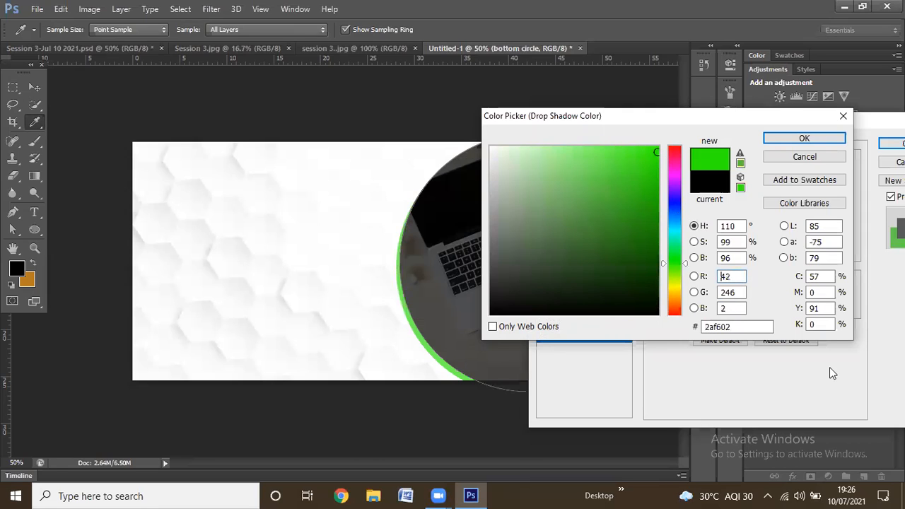
{"action": "left_click", "coordinate": [671, 178]}
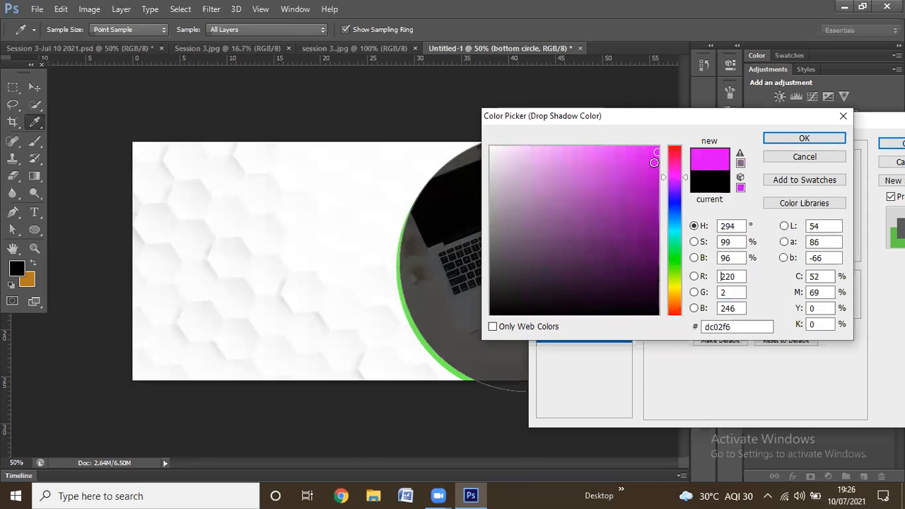
{"action": "left_click", "coordinate": [657, 147]}
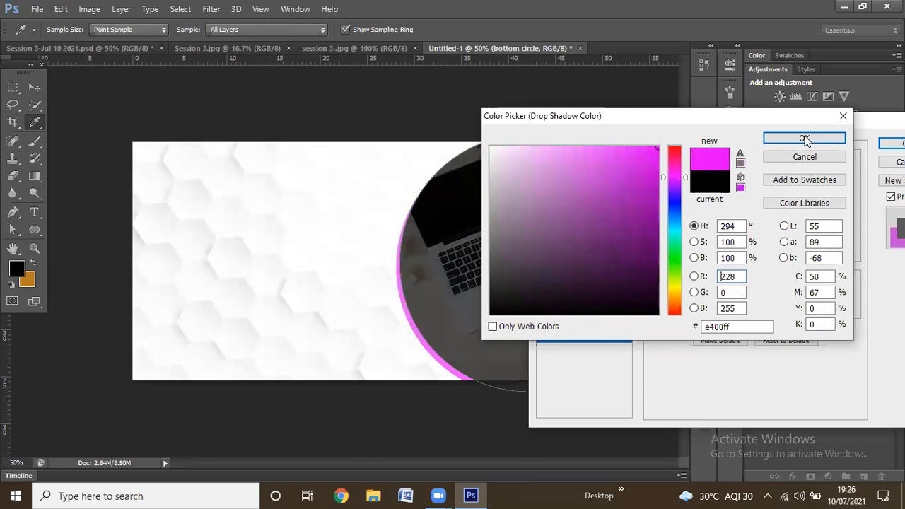
{"action": "left_click", "coordinate": [804, 138]}
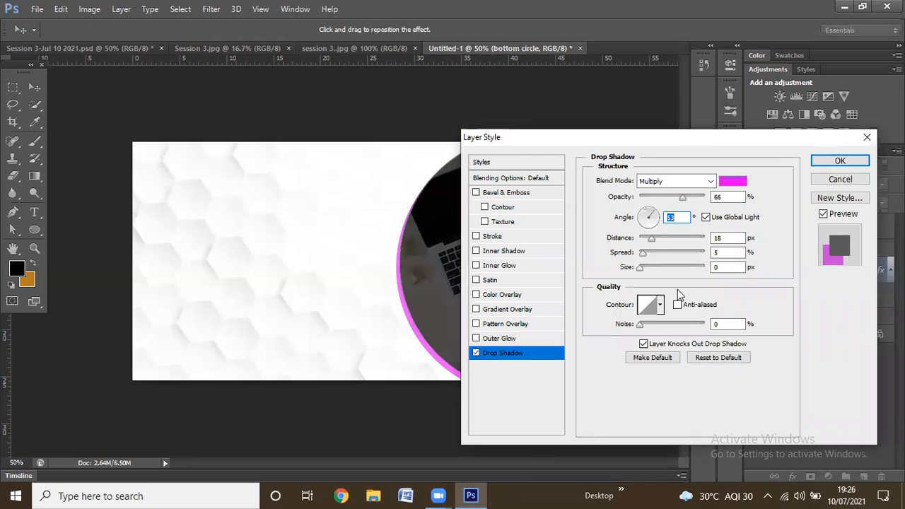
Try a pattern overlay on the bottom circle, enable its outer glow and turn off its drop shadow.
{"action": "left_click", "coordinate": [476, 339]}
{"action": "left_click", "coordinate": [477, 323]}
{"action": "left_click", "coordinate": [476, 323]}
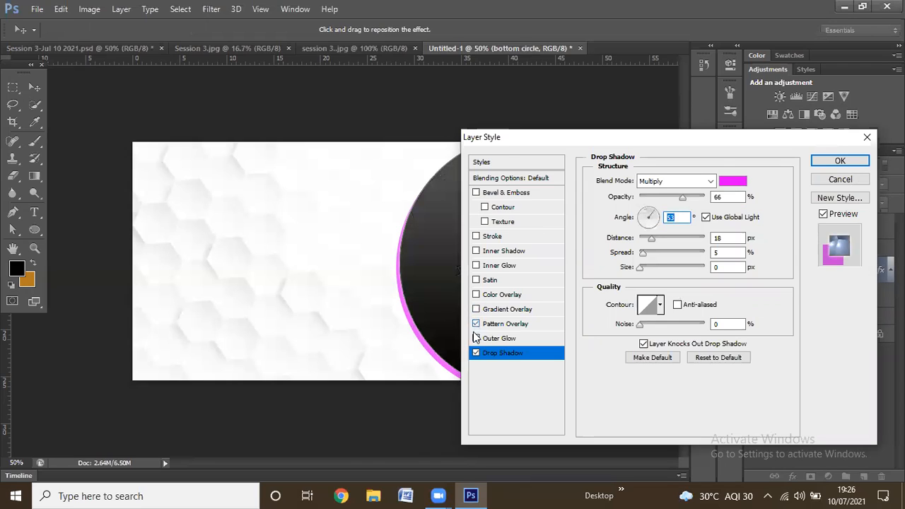
{"action": "left_click", "coordinate": [476, 338]}
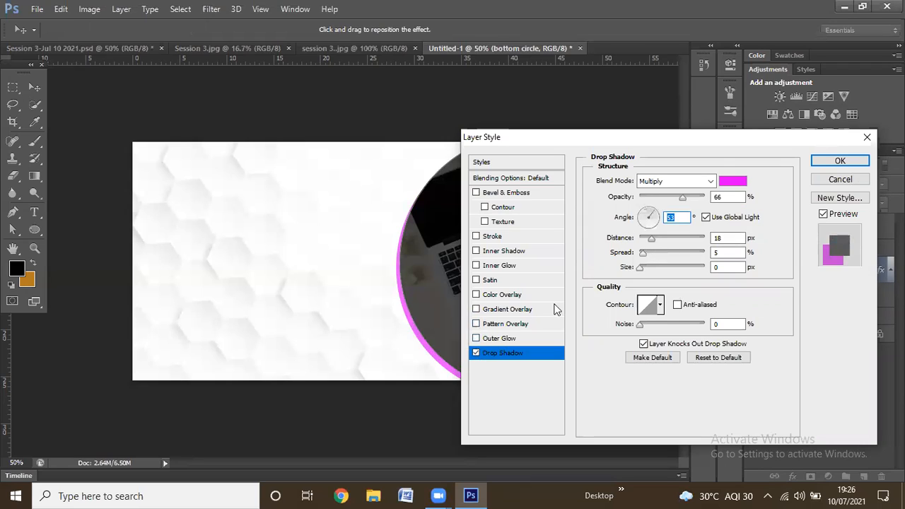
{"action": "left_click", "coordinate": [476, 338]}
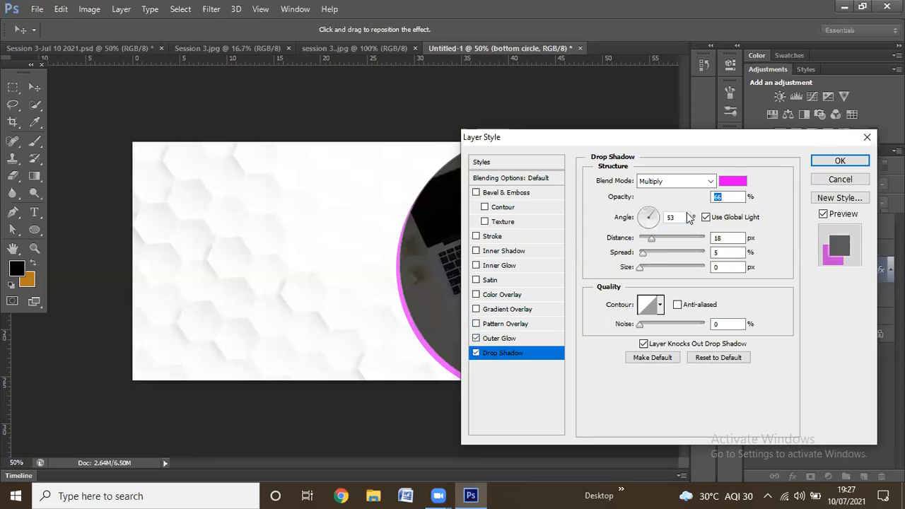
{"action": "left_click", "coordinate": [476, 352]}
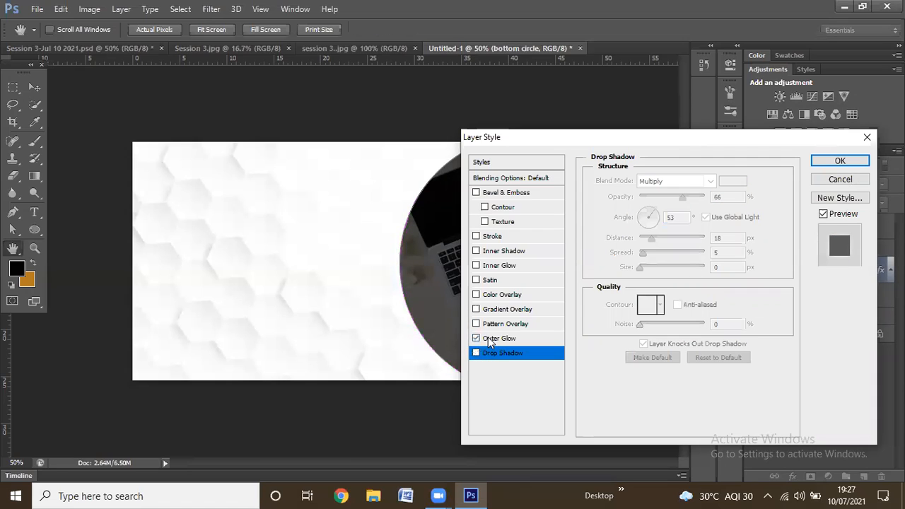
Set the outer glow's noise to 45% and discard the layer style changes.
{"action": "left_click", "coordinate": [523, 338]}
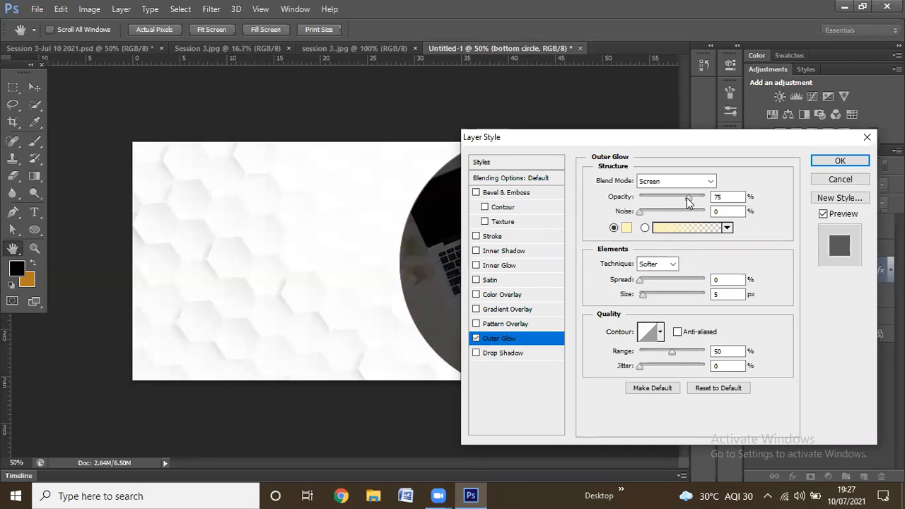
{"action": "key", "text": "Tab"}
{"action": "key", "text": "Tab"}
{"action": "left_click_drag", "start_coordinate": [710, 254], "coordinate": [788, 160]}
{"action": "type", "text": "45"}
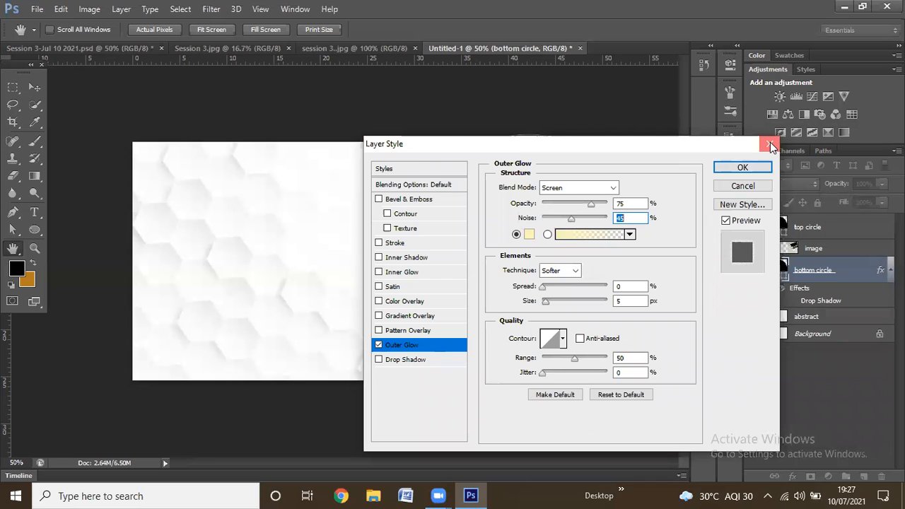
{"action": "left_click", "coordinate": [771, 146]}
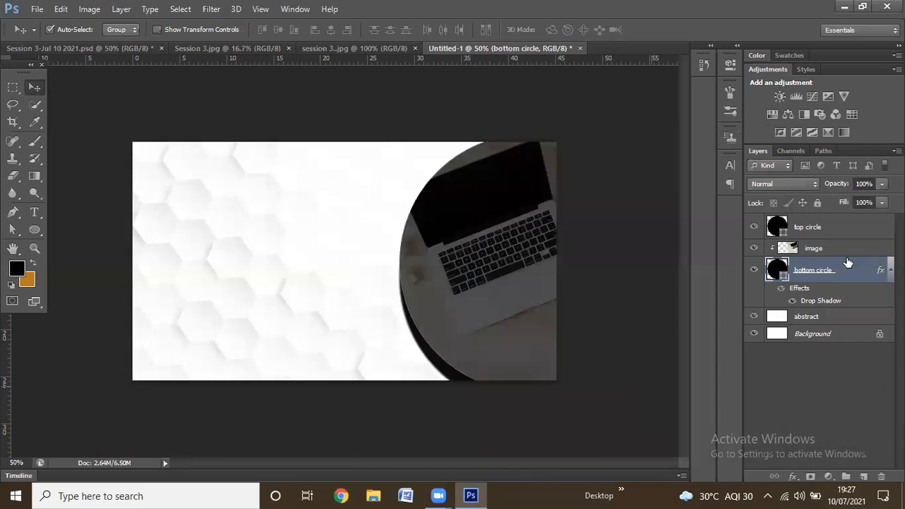
Add Bevel & Emboss to the bottom circle layer and lower its depth to 1%.
{"action": "left_click", "coordinate": [834, 288]}
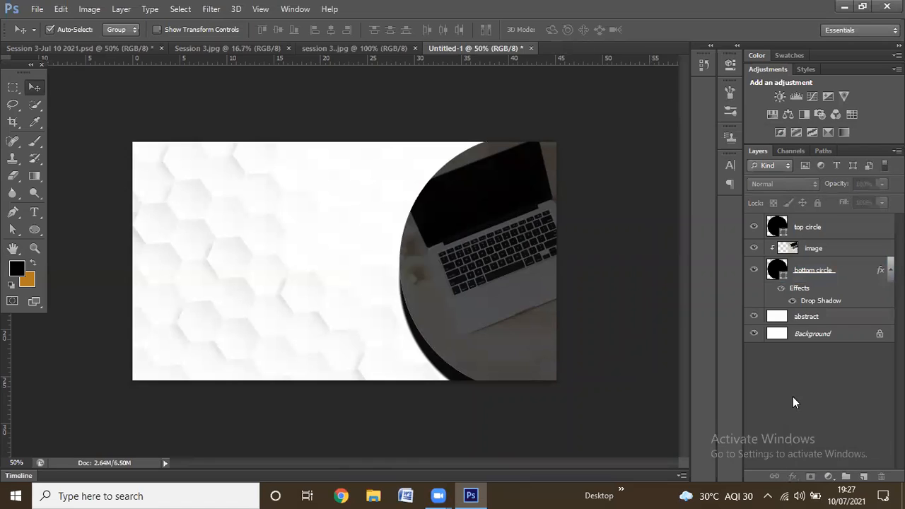
{"action": "left_click", "coordinate": [793, 477]}
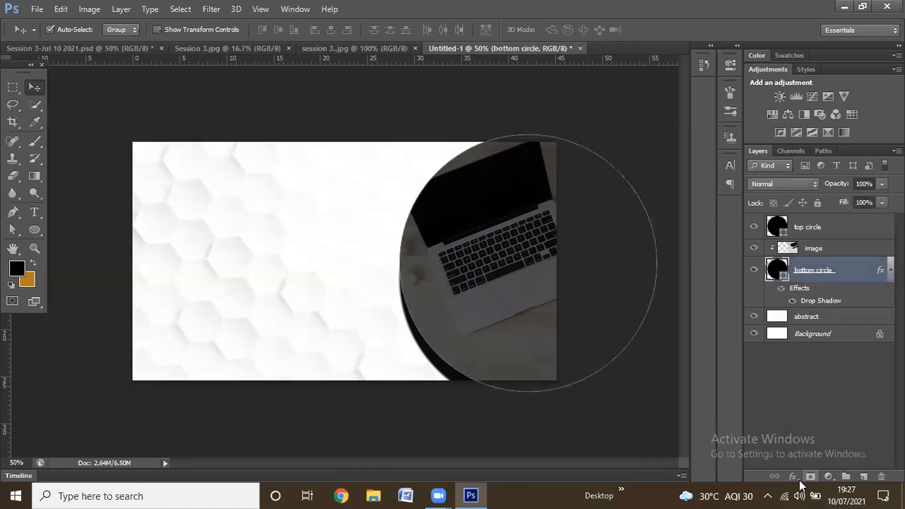
{"action": "left_click", "coordinate": [820, 338]}
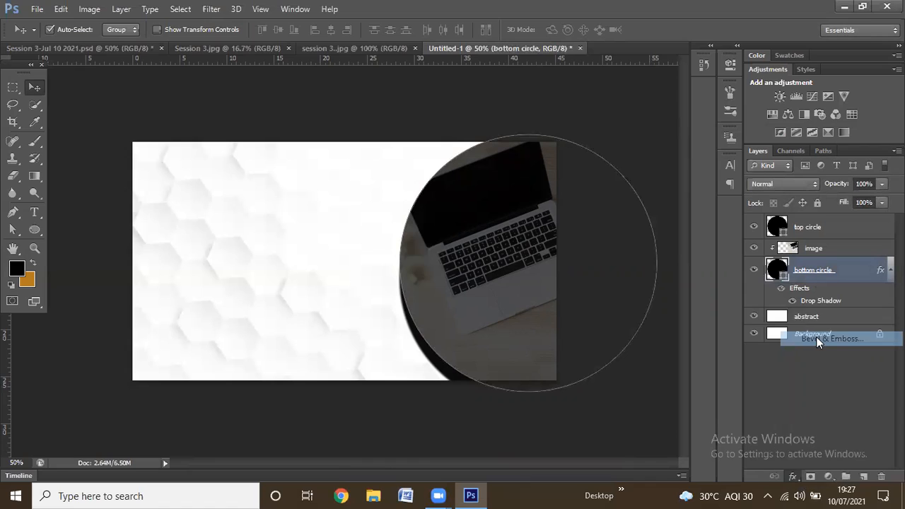
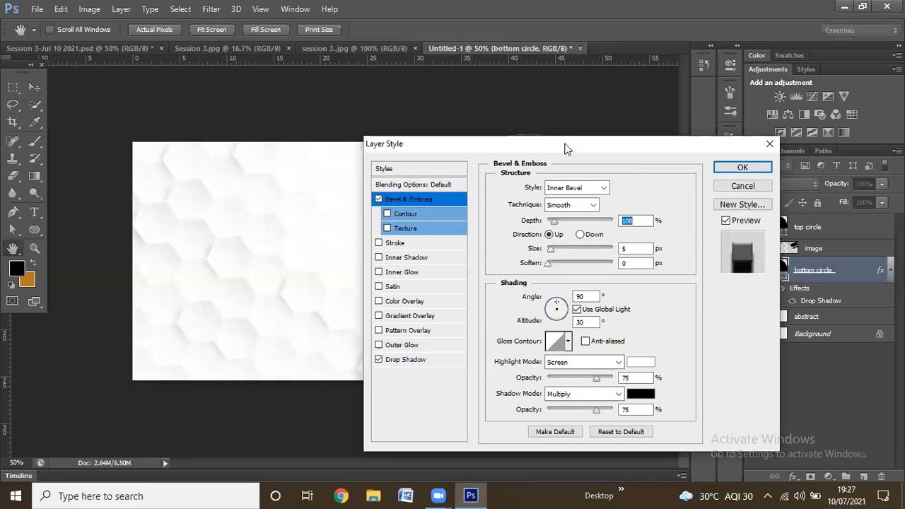
{"action": "left_click_drag", "start_coordinate": [555, 145], "coordinate": [638, 197]}
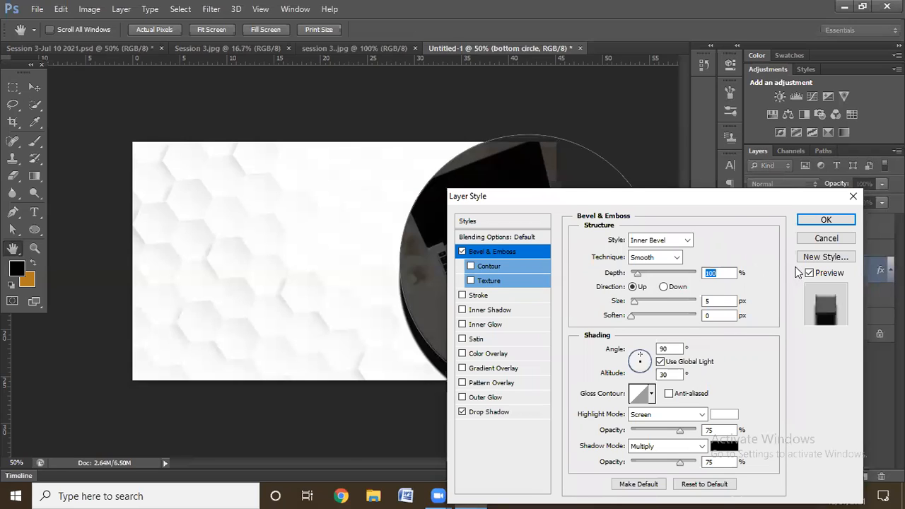
{"action": "type", "text": "1"}
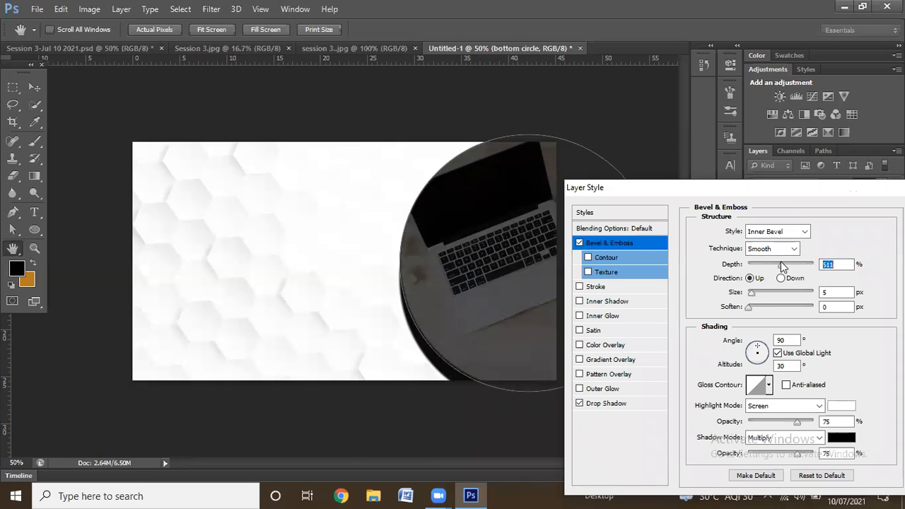
{"action": "left_click_drag", "start_coordinate": [777, 266], "coordinate": [742, 266]}
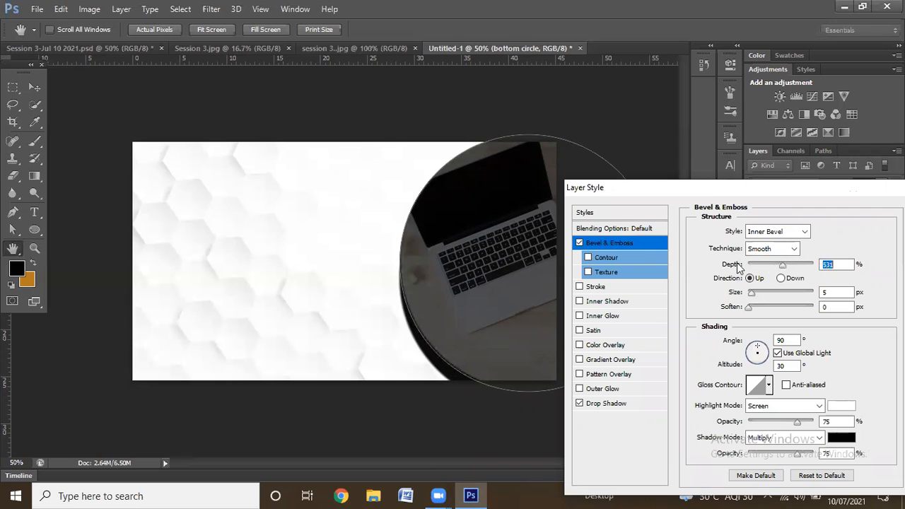
Try the Outer Bevel style at depths of 949% and 32%, and discard the bevel and emboss changes.
{"action": "left_click", "coordinate": [786, 234]}
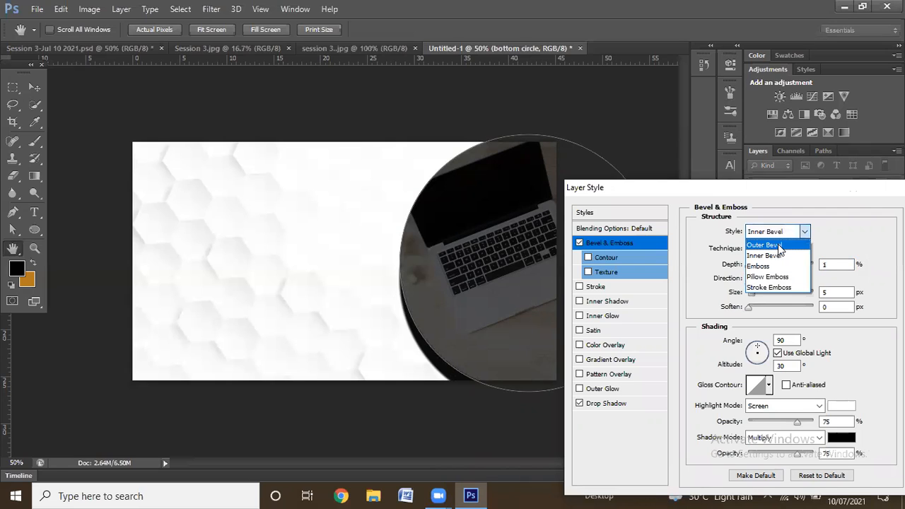
{"action": "left_click", "coordinate": [772, 245]}
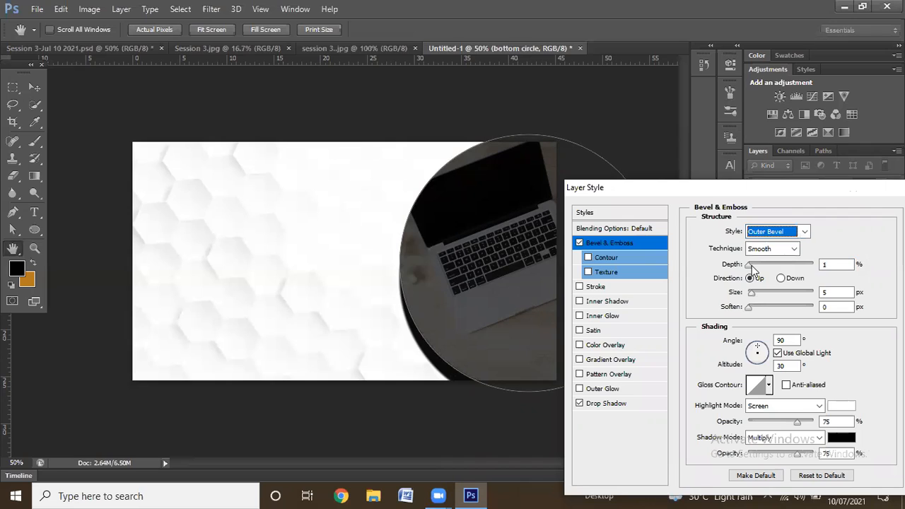
{"action": "left_click_drag", "start_coordinate": [791, 265], "coordinate": [811, 265]}
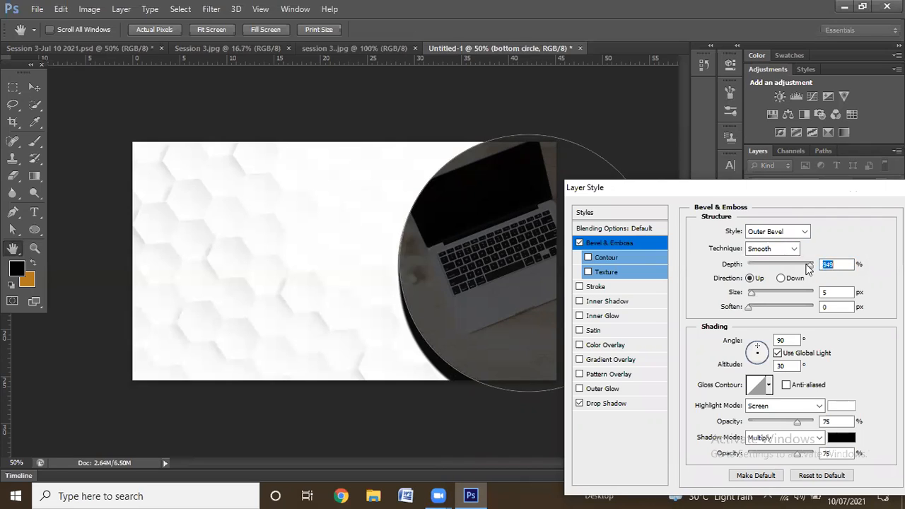
{"action": "left_click", "coordinate": [751, 265]}
{"action": "left_click", "coordinate": [783, 265]}
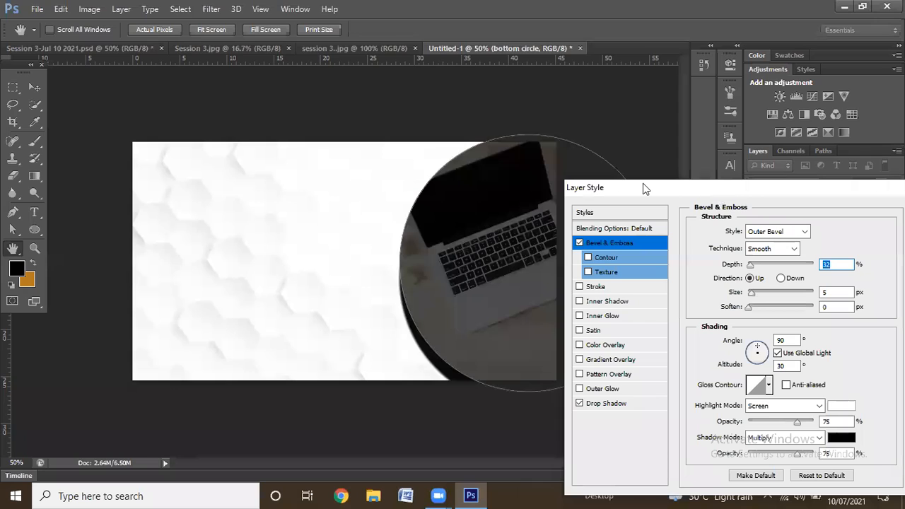
{"action": "left_click_drag", "start_coordinate": [643, 183], "coordinate": [575, 145]}
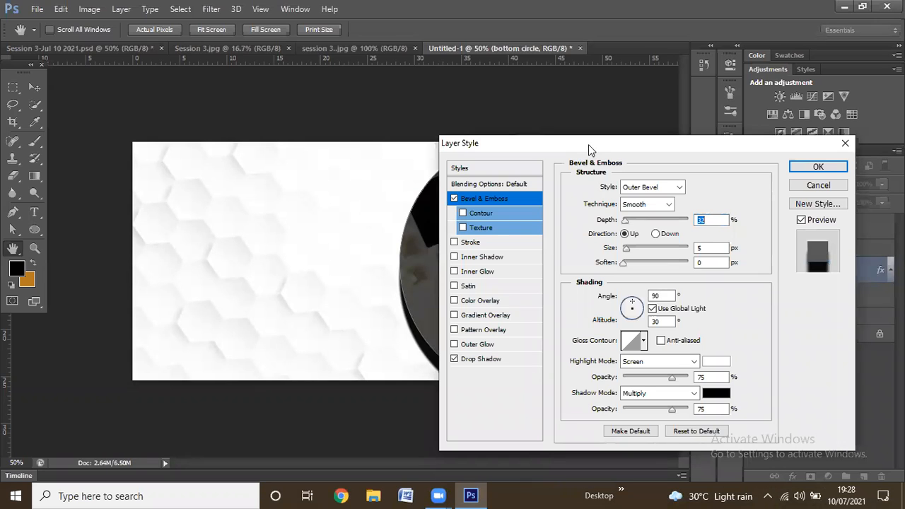
{"action": "left_click_drag", "start_coordinate": [588, 145], "coordinate": [567, 140]}
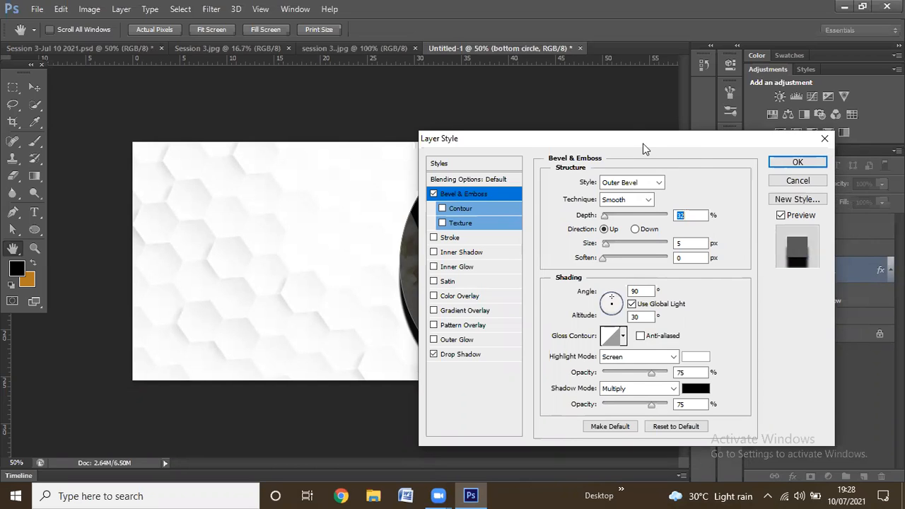
{"action": "left_click_drag", "start_coordinate": [643, 149], "coordinate": [599, 156]}
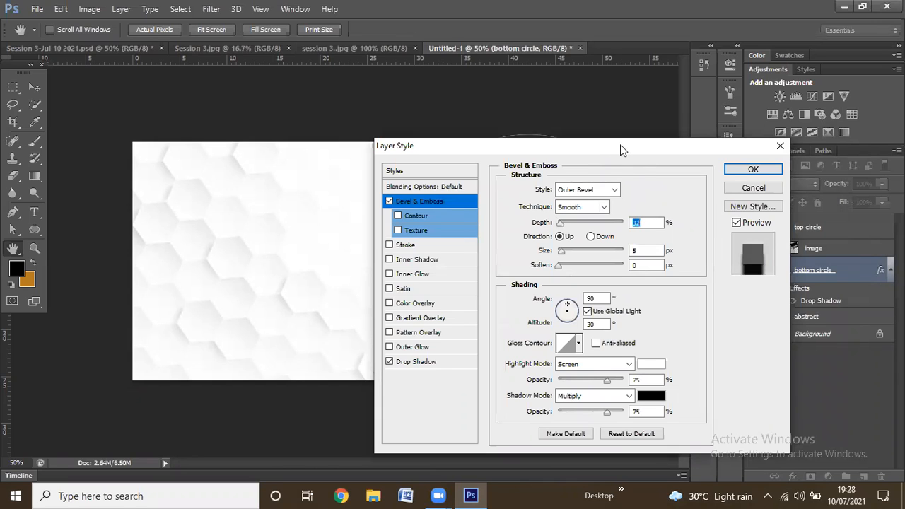
{"action": "left_click_drag", "start_coordinate": [620, 145], "coordinate": [588, 154]}
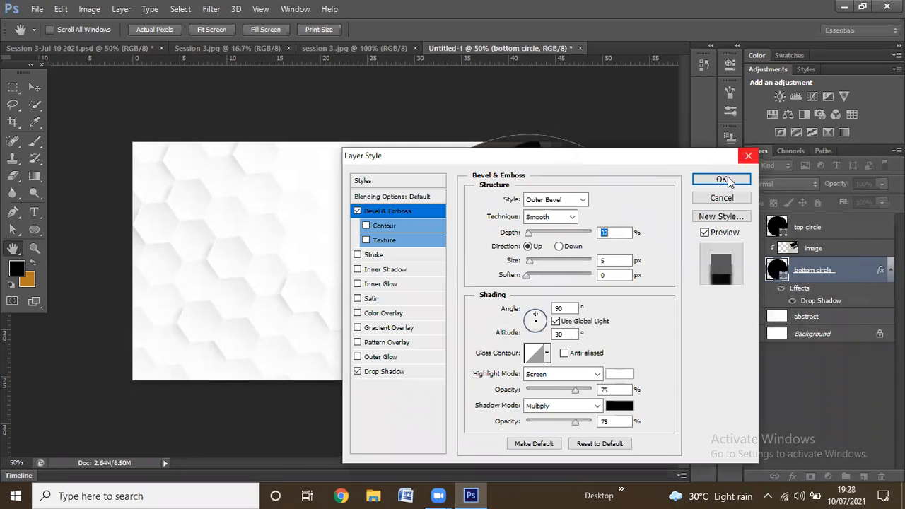
{"action": "left_click", "coordinate": [748, 156]}
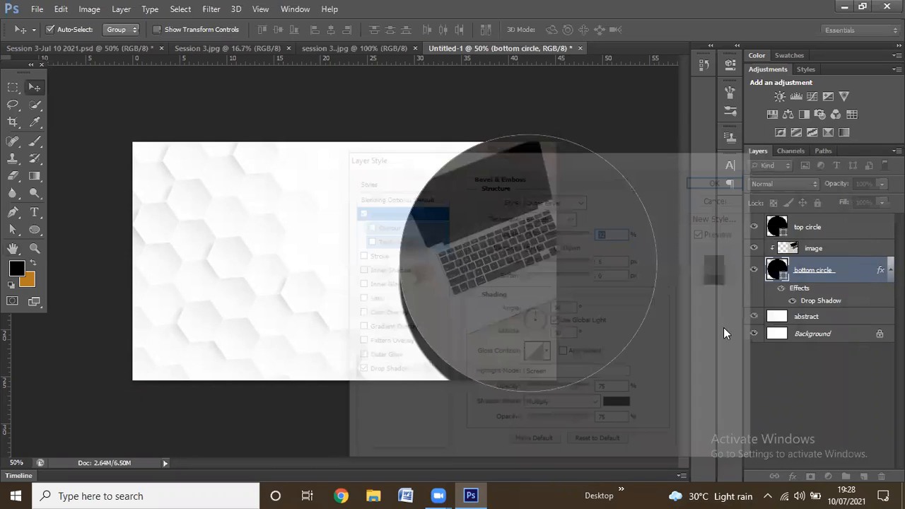
{"action": "left_click", "coordinate": [817, 302]}
{"action": "left_click", "coordinate": [820, 303]}
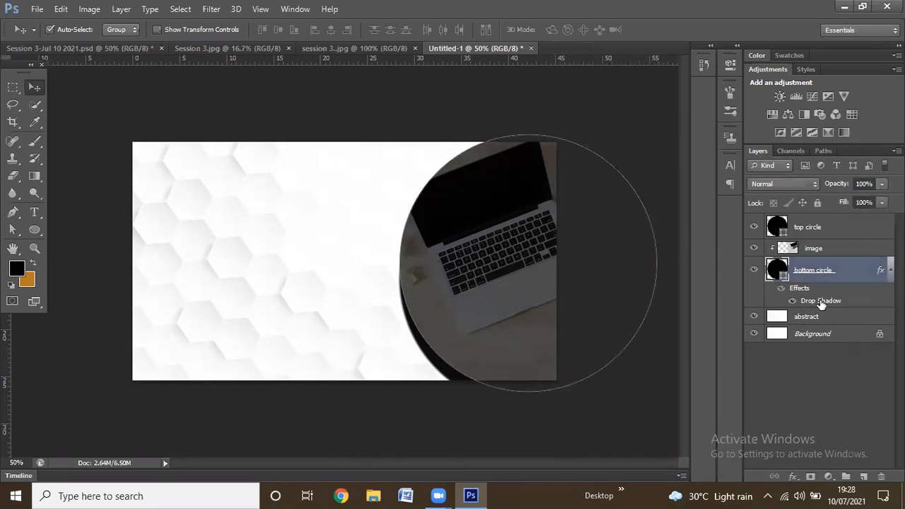
{"action": "left_click", "coordinate": [789, 475]}
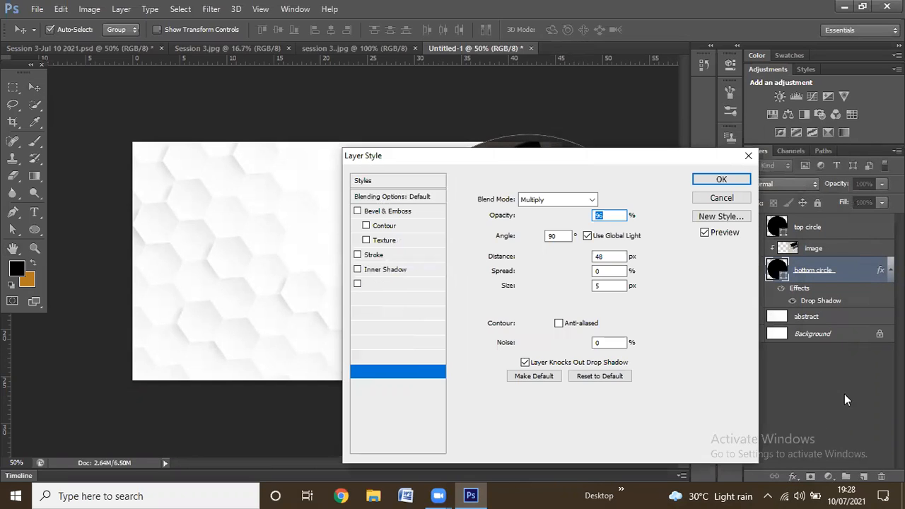
{"action": "key", "text": "Escape"}
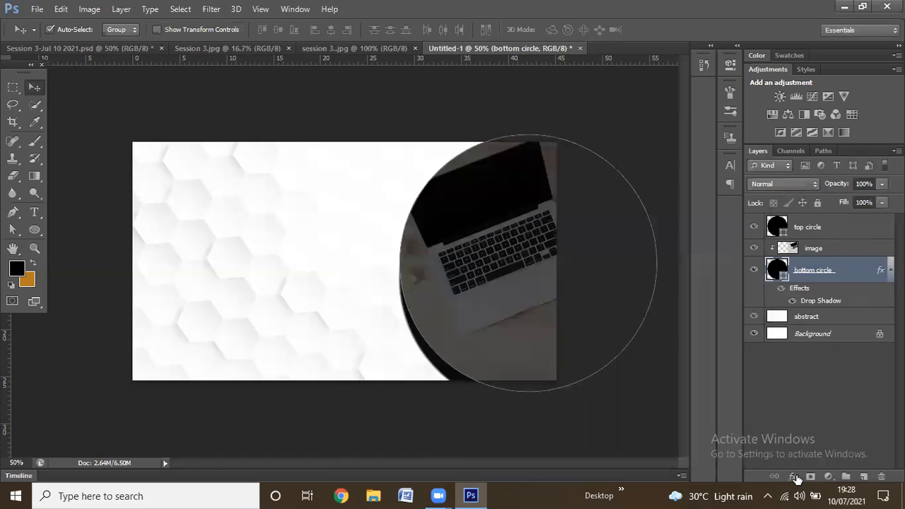
Change the bottom circle's drop shadow color to pure red (ff0000) and apply the layer style.
{"action": "double_click", "coordinate": [810, 304]}
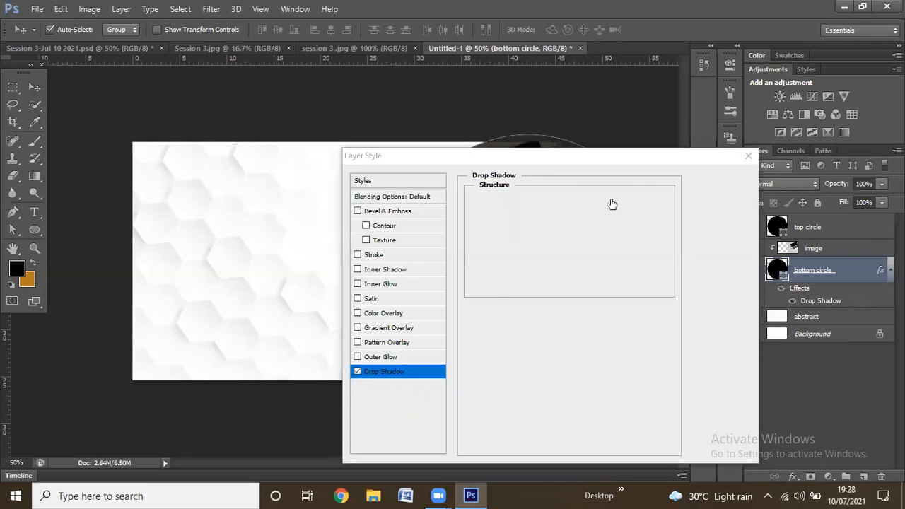
{"action": "left_click", "coordinate": [608, 200]}
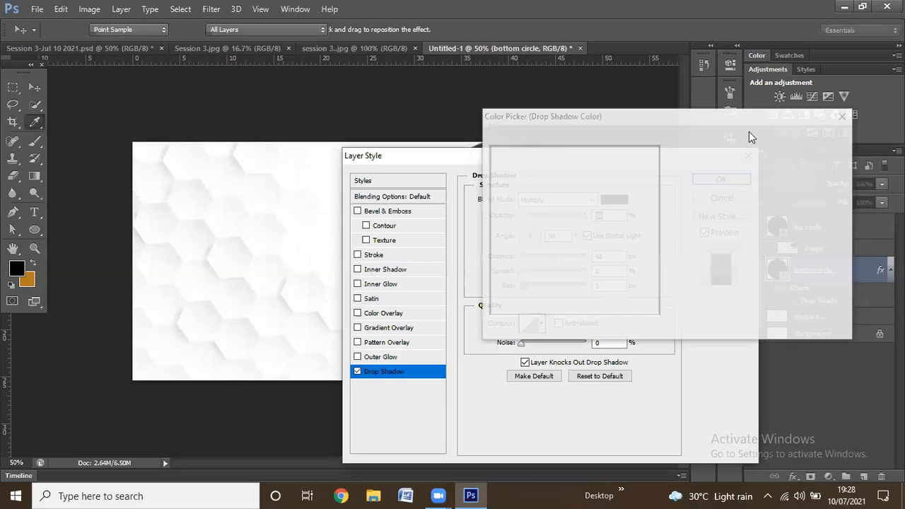
{"action": "left_click", "coordinate": [768, 140]}
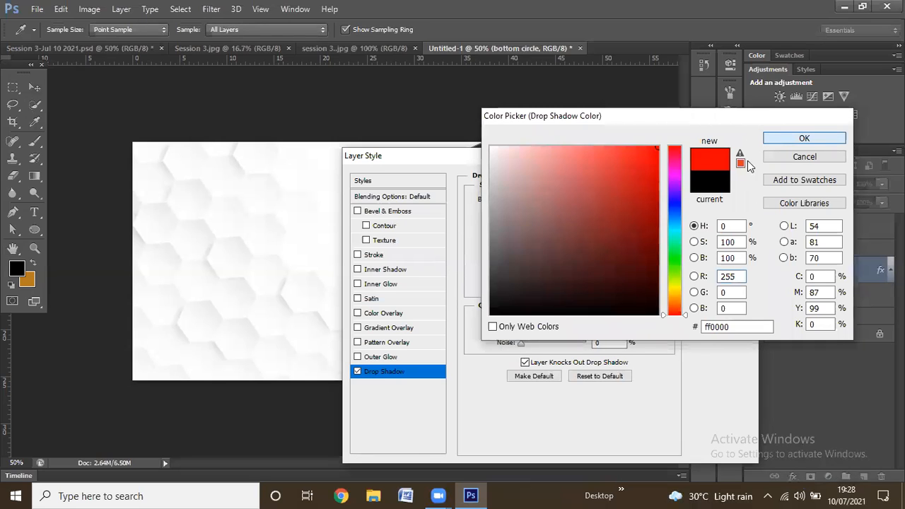
{"action": "left_click", "coordinate": [728, 179]}
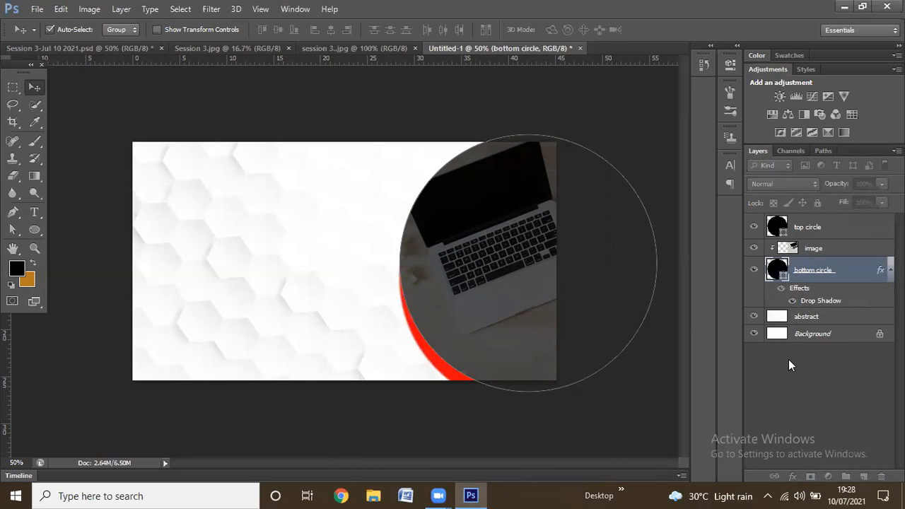
Toggle the visibility of the bottom circle's drop shadow and of its whole effects group to compare the banner with and without them.
{"action": "left_click", "coordinate": [794, 303]}
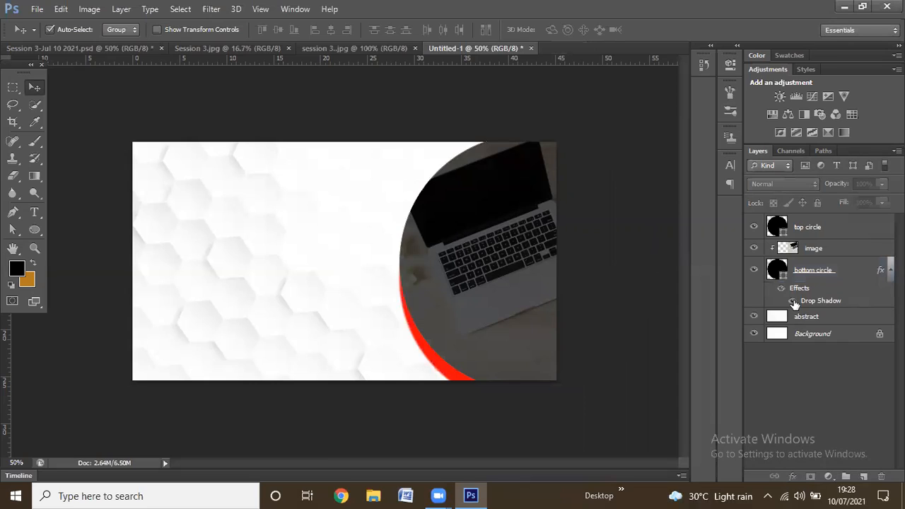
{"action": "left_click", "coordinate": [794, 302]}
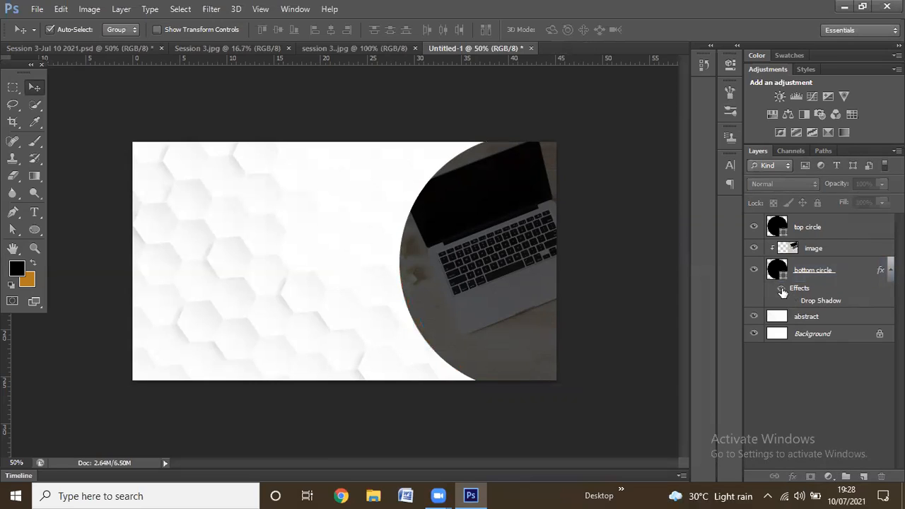
{"action": "left_click", "coordinate": [781, 290]}
{"action": "left_click", "coordinate": [781, 290]}
{"action": "left_click", "coordinate": [793, 302]}
{"action": "left_click", "coordinate": [793, 302]}
{"action": "left_click", "coordinate": [792, 302]}
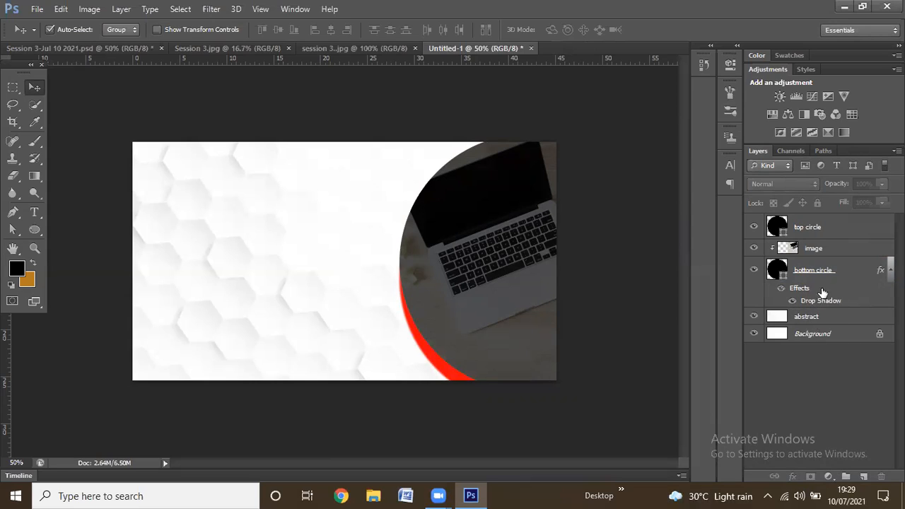
{"action": "left_click", "coordinate": [783, 290]}
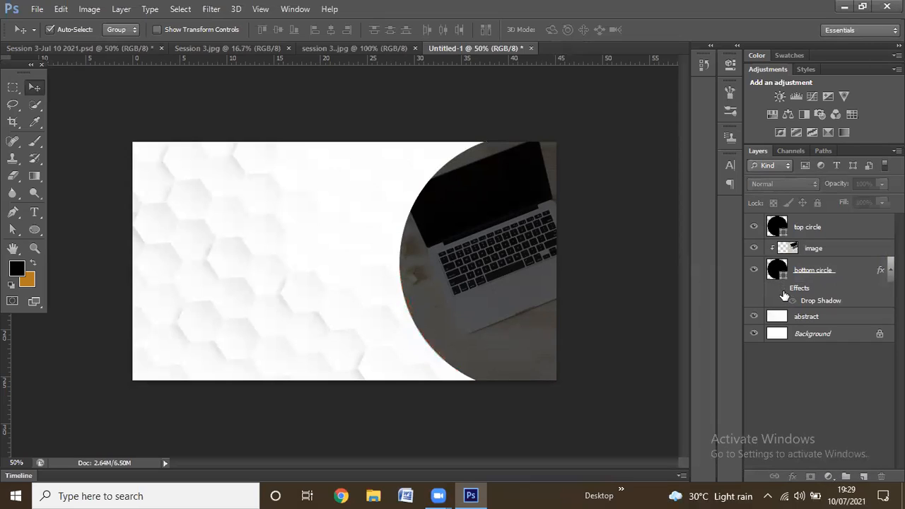
{"action": "left_click", "coordinate": [782, 290]}
{"action": "left_click", "coordinate": [792, 301]}
{"action": "left_click", "coordinate": [793, 303]}
{"action": "left_click", "coordinate": [793, 303]}
{"action": "left_click", "coordinate": [794, 303]}
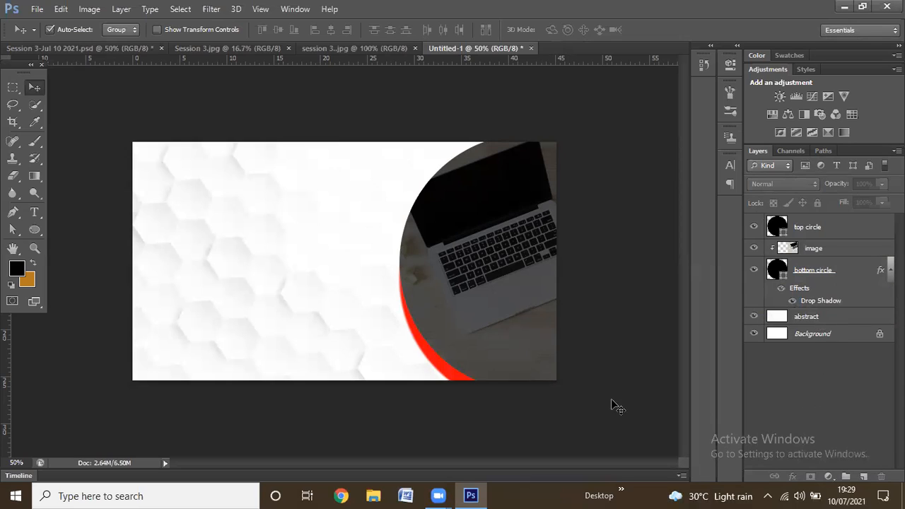
{"action": "left_click", "coordinate": [438, 495]}
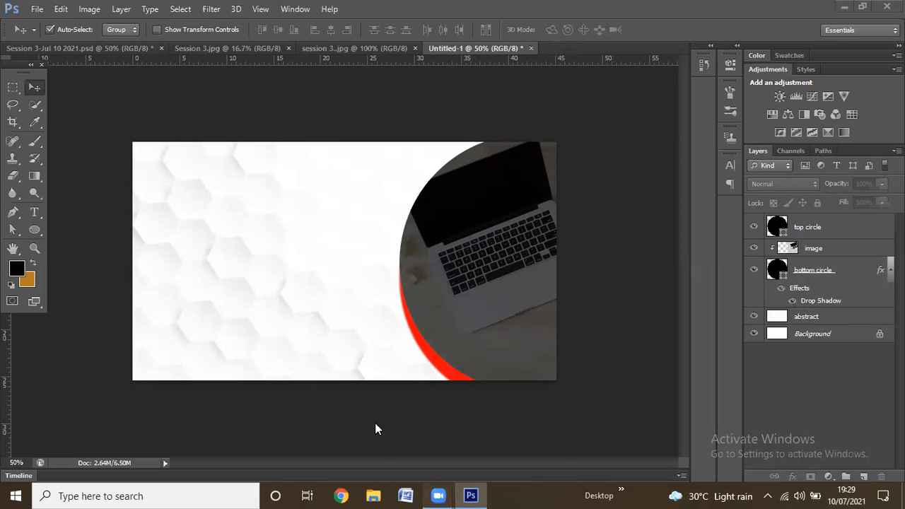
{"action": "left_click", "coordinate": [492, 317]}
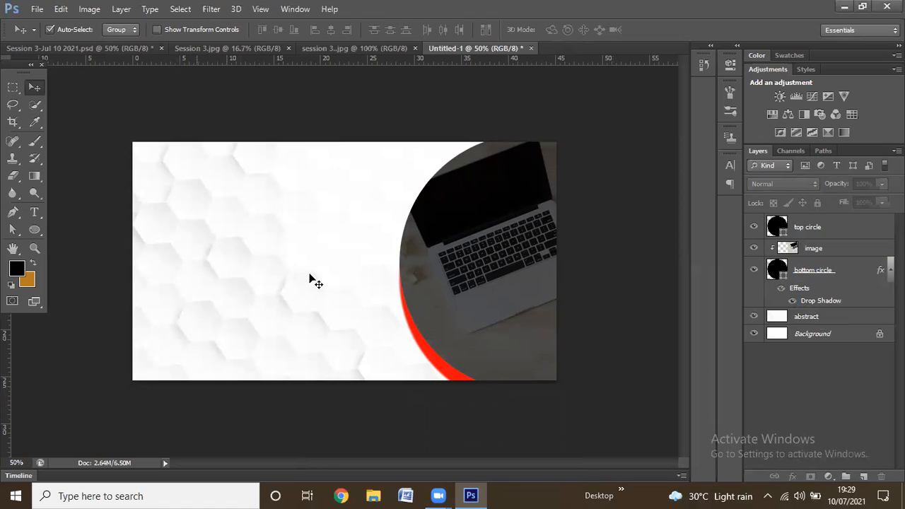
Add the title text PHOTOSHOP and move it onto the hexagon background beside the laptop circle.
{"action": "left_click", "coordinate": [35, 213]}
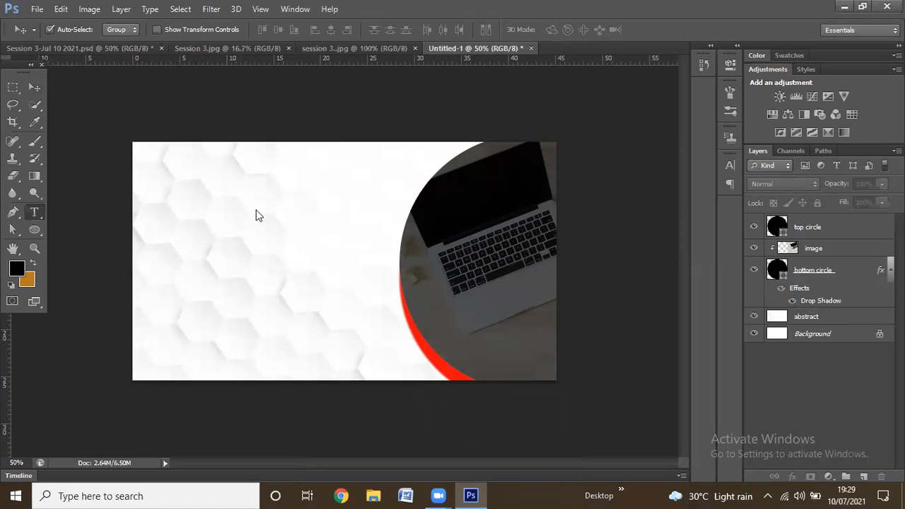
{"action": "left_click", "coordinate": [186, 225]}
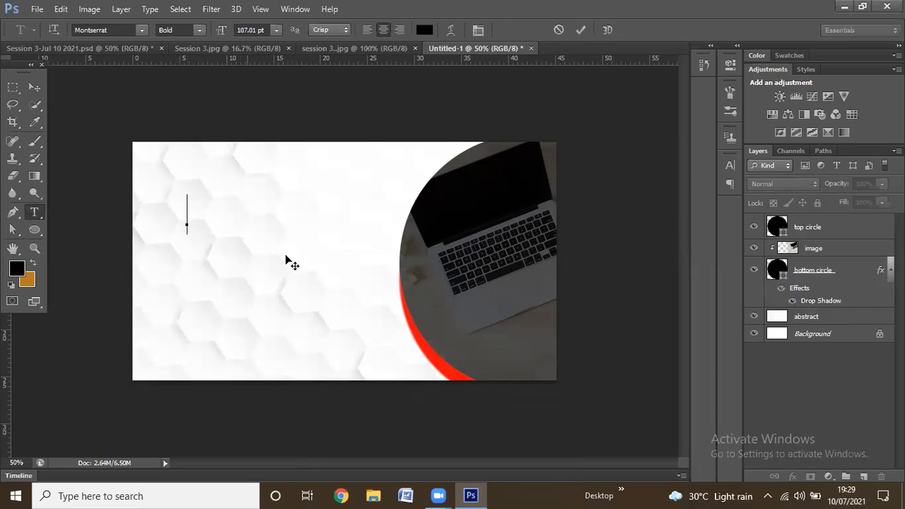
{"action": "type", "text": "P"}
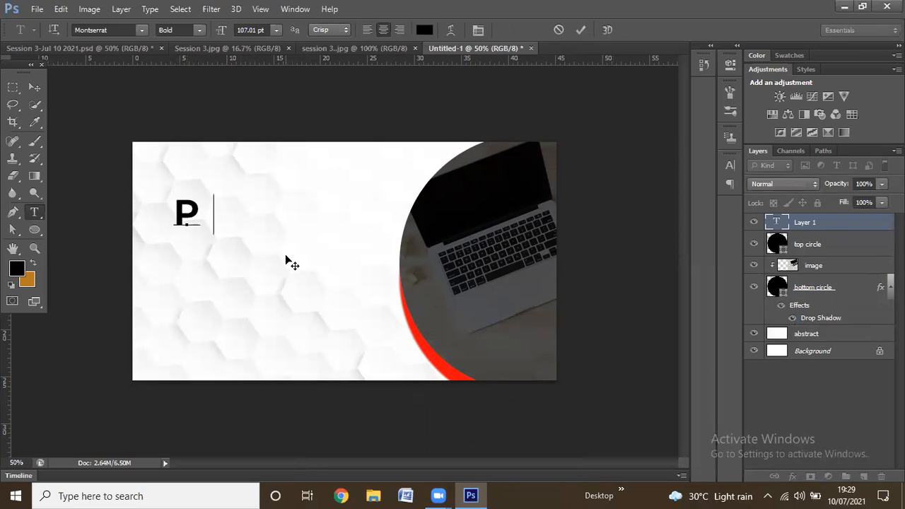
{"action": "type", "text": "HOTOSHOP"}
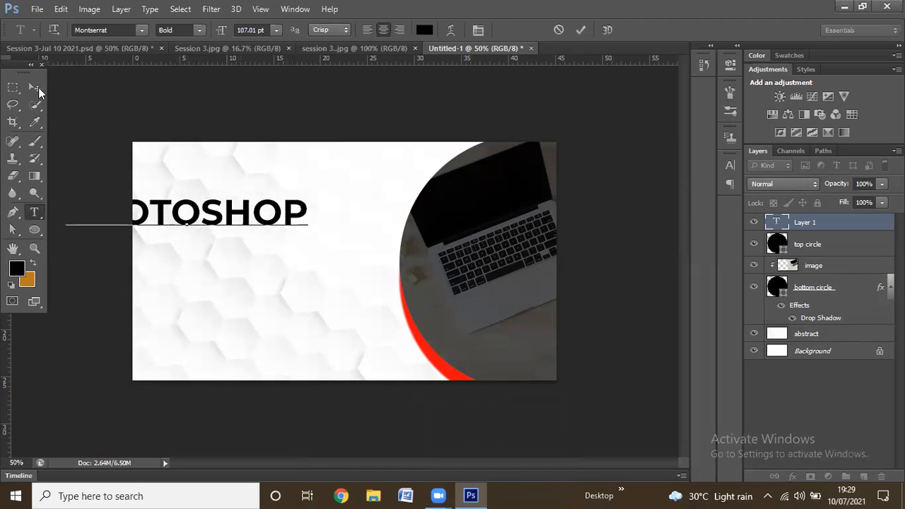
{"action": "left_click", "coordinate": [35, 88]}
{"action": "left_click_drag", "start_coordinate": [258, 238], "coordinate": [235, 274]}
Reduce the font size of the whole PHOTOSHOP title to 99.01 pt.
{"action": "left_click", "coordinate": [35, 212]}
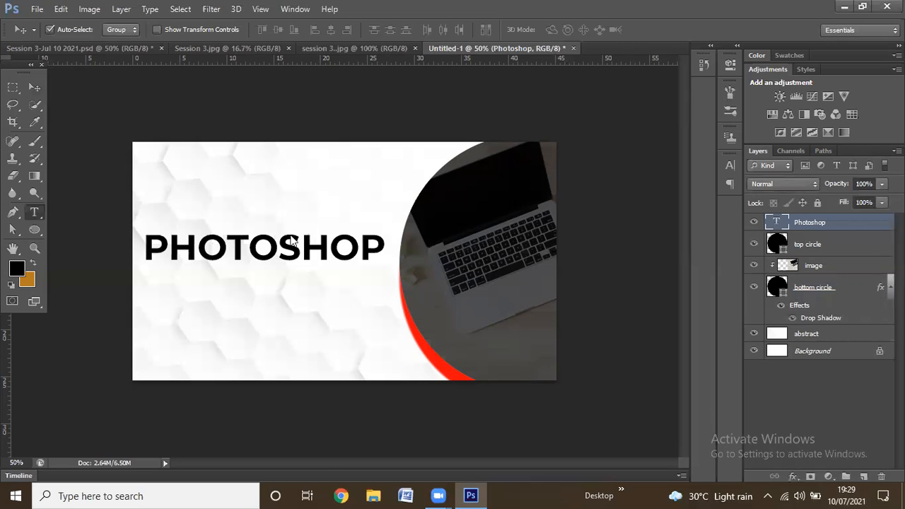
{"action": "left_click", "coordinate": [290, 235]}
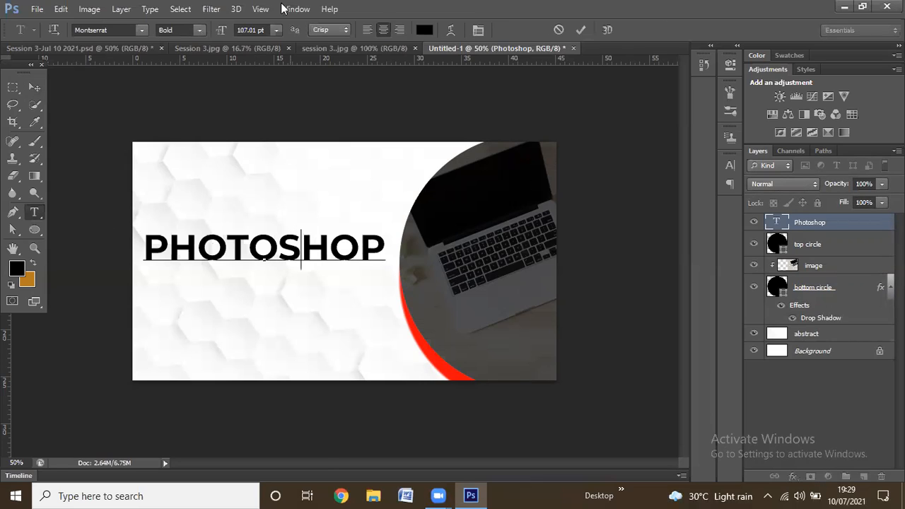
{"action": "key", "text": "ctrl+a"}
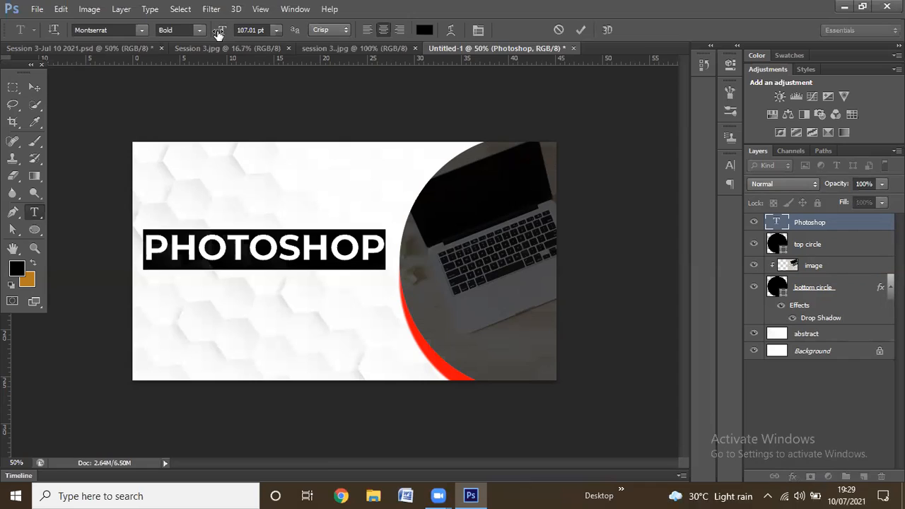
{"action": "left_click_drag", "start_coordinate": [219, 34], "coordinate": [34, 92]}
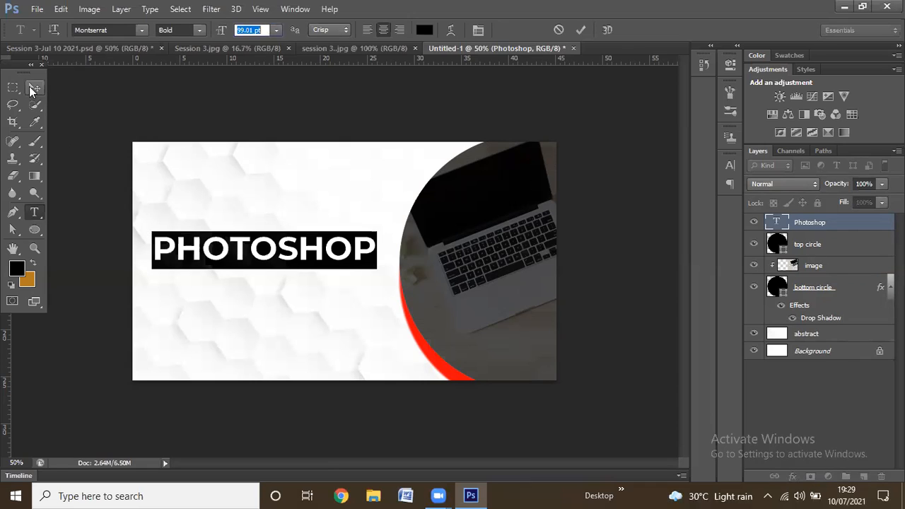
{"action": "key", "text": "ctrl+Return"}
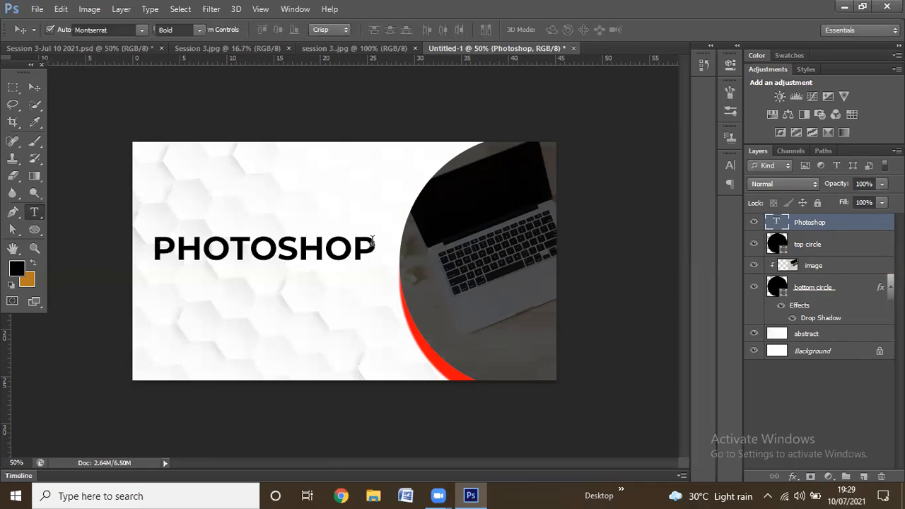
Add a second line reading SESSION 3 to the PHOTOSHOP title text.
{"action": "left_click", "coordinate": [404, 222]}
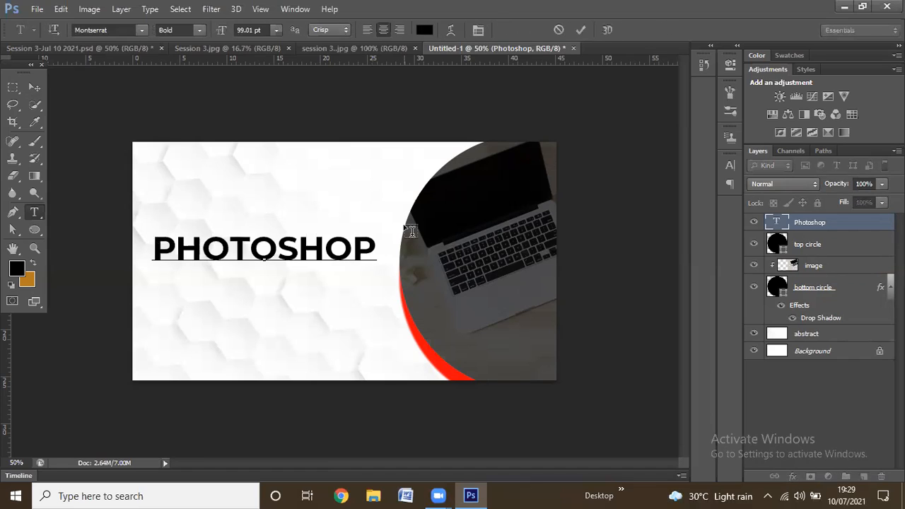
{"action": "key", "text": "Return"}
{"action": "type", "text": "SESS"}
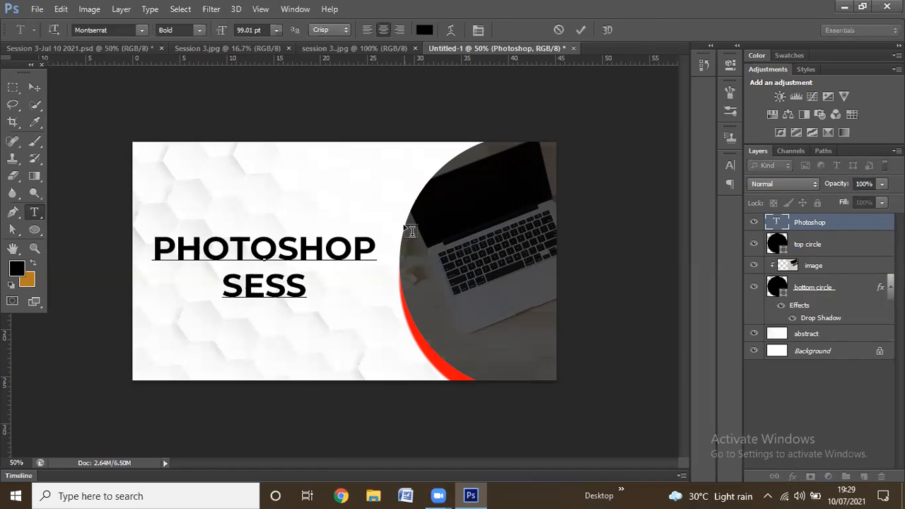
{"action": "type", "text": "ION 3"}
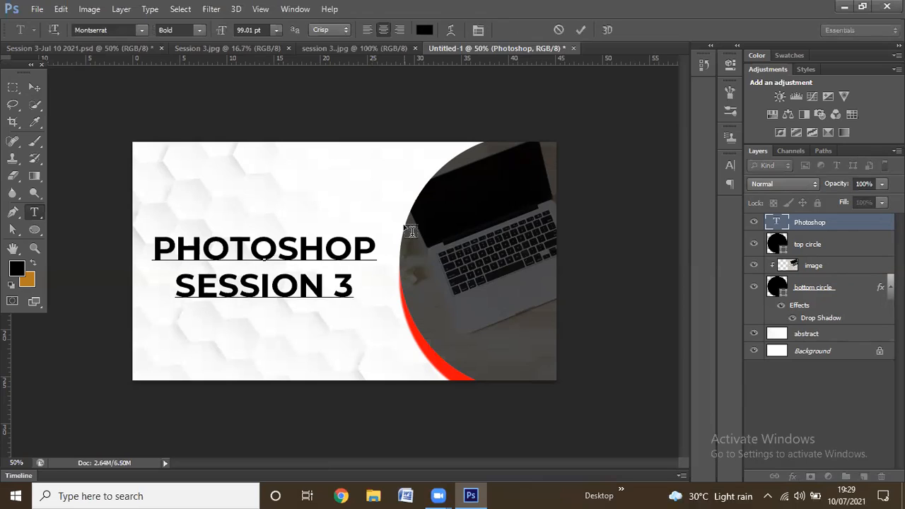
Reduce only the SESSION 3 line to a font size of 43.01 pt and commit the text.
{"action": "key", "text": "shift+Left"}
{"action": "key", "text": "shift+Left"}
{"action": "key", "text": "shift+Left"}
{"action": "key", "text": "shift+Left"}
{"action": "key", "text": "shift+Left"}
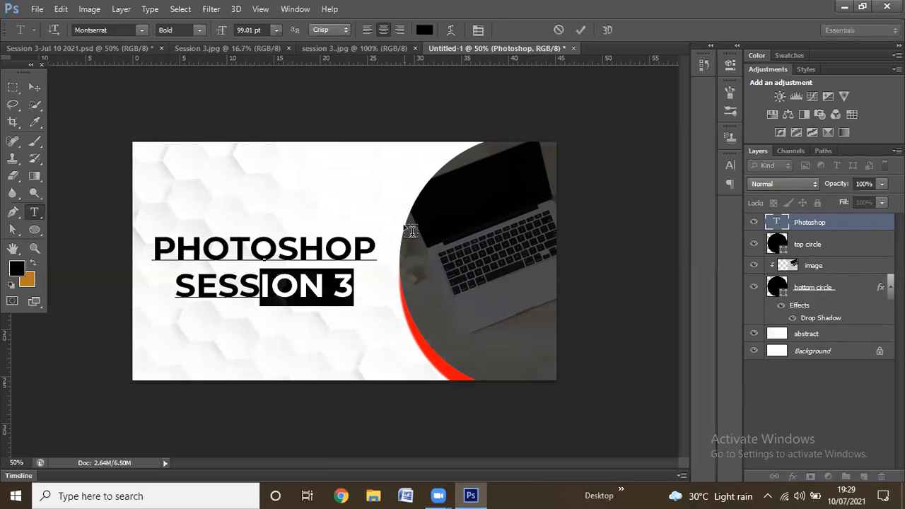
{"action": "key", "text": "shift+Left"}
{"action": "key", "text": "shift+Left"}
{"action": "key", "text": "shift+Left"}
{"action": "key", "text": "shift+Left"}
{"action": "key", "text": "shift+Left"}
{"action": "key", "text": "shift+Left"}
{"action": "key", "text": "shift+Left"}
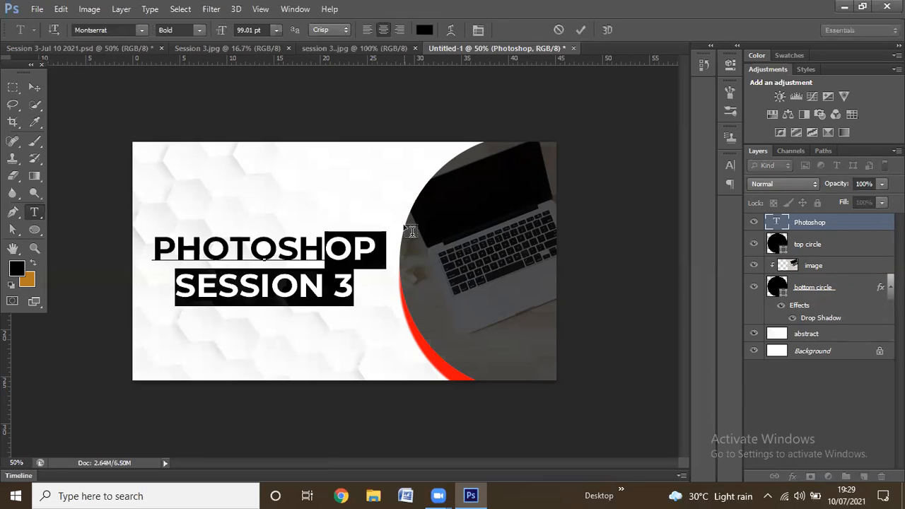
{"action": "key", "text": "shift+Right"}
{"action": "key", "text": "shift+Right"}
{"action": "key", "text": "shift+Right"}
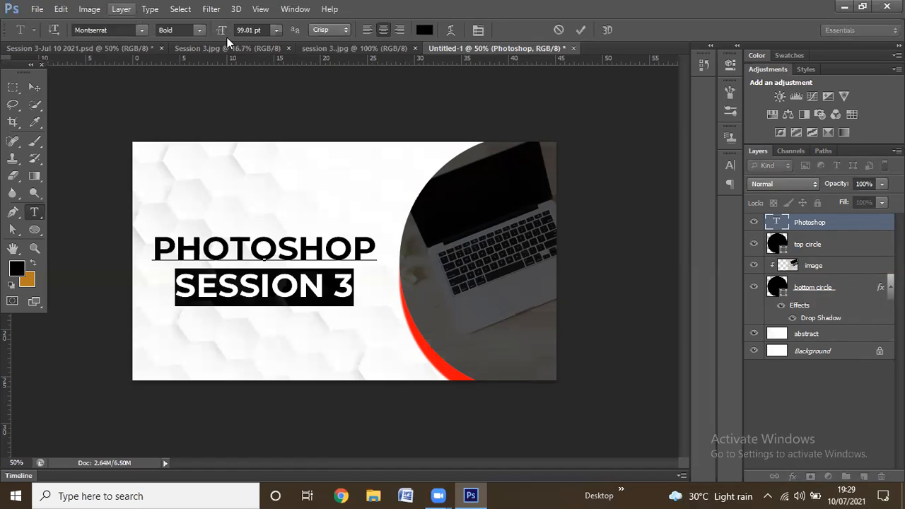
{"action": "mouse_move", "coordinate": [224, 31]}
{"action": "left_mouse_down"}
{"action": "mouse_move", "coordinate": [209, 51]}
{"action": "mouse_move", "coordinate": [222, 28]}
{"action": "mouse_move", "coordinate": [221, 37]}
{"action": "left_mouse_up"}
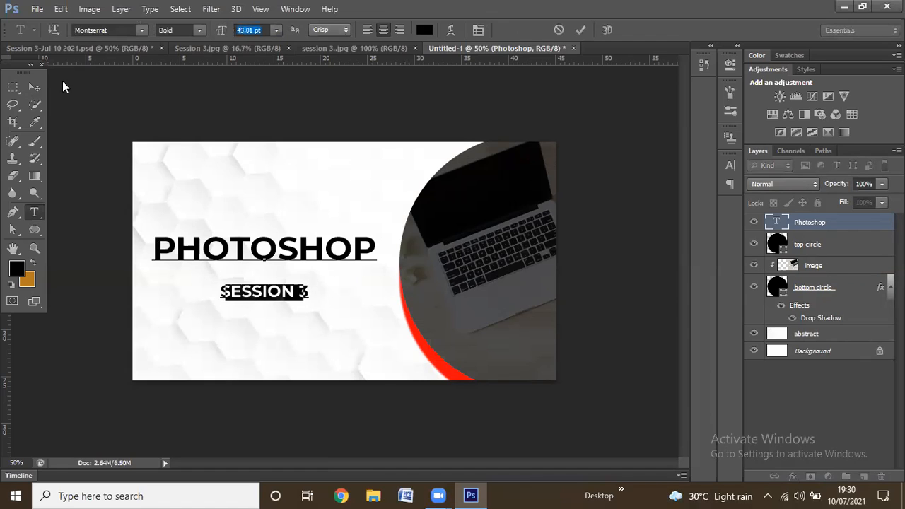
{"action": "left_click", "coordinate": [40, 88]}
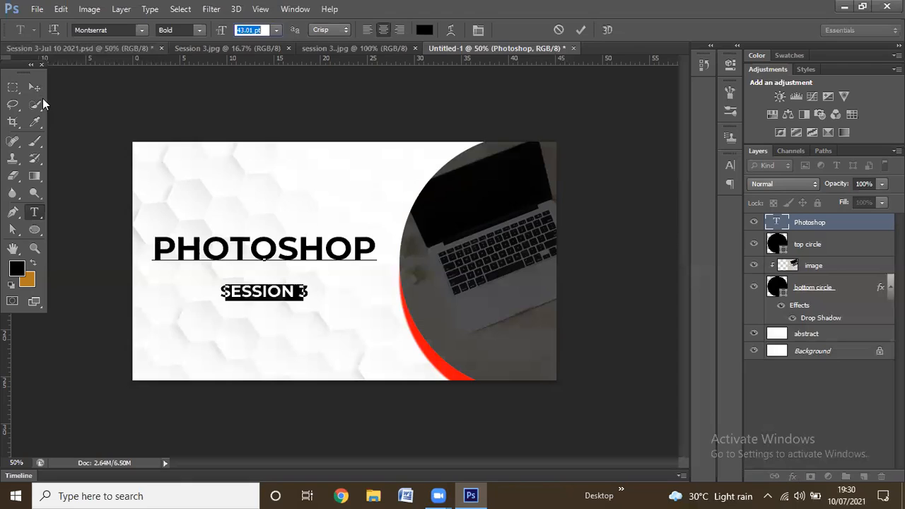
Draw an 80 × 80 px square shape near the banner's upper-left corner and fill it with yellow.
{"action": "left_click", "coordinate": [34, 229]}
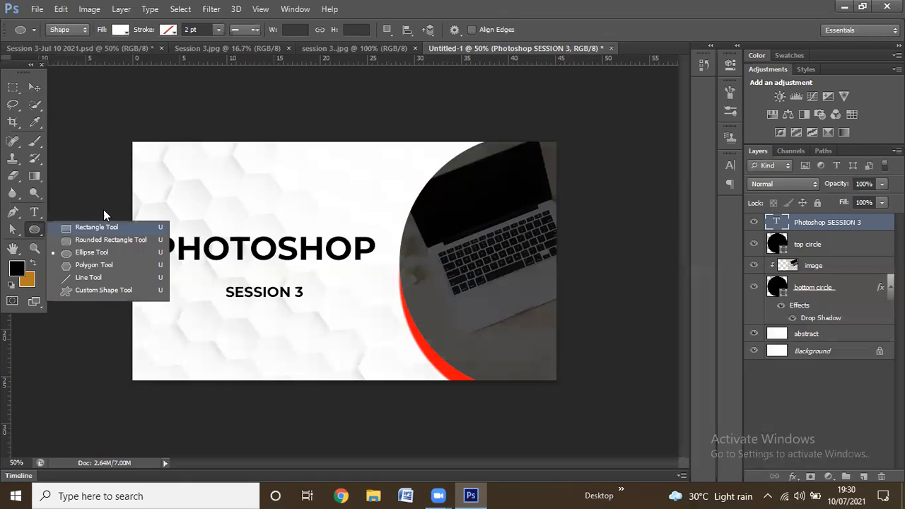
{"action": "left_click", "coordinate": [96, 227]}
{"action": "left_click_drag", "start_coordinate": [159, 161], "coordinate": [204, 184]}
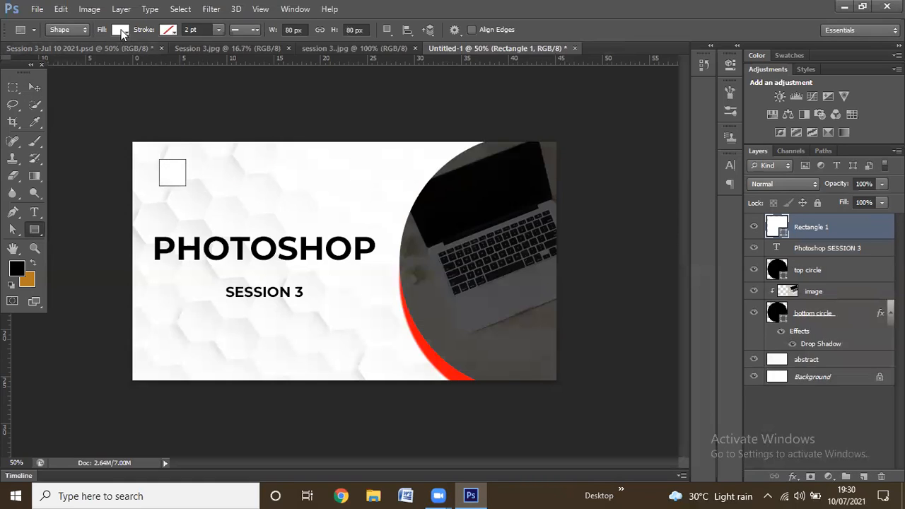
{"action": "left_click", "coordinate": [120, 30]}
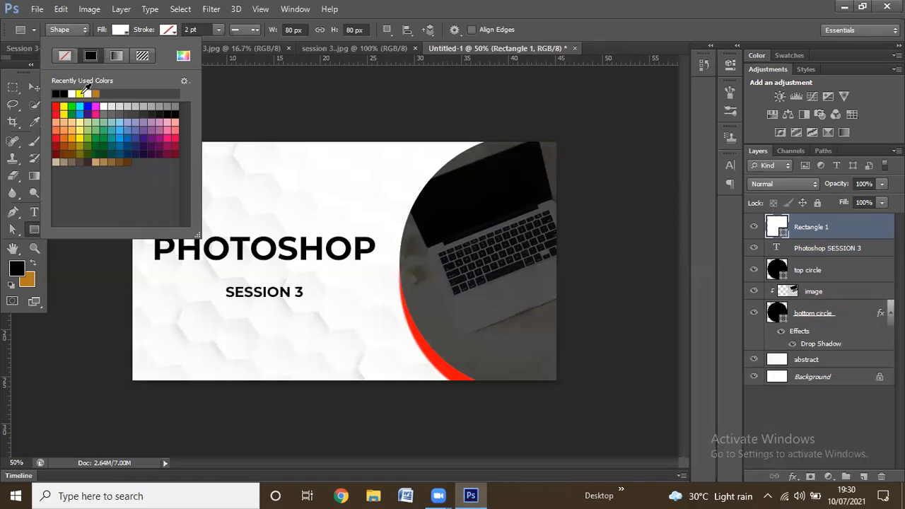
{"action": "left_click", "coordinate": [33, 86]}
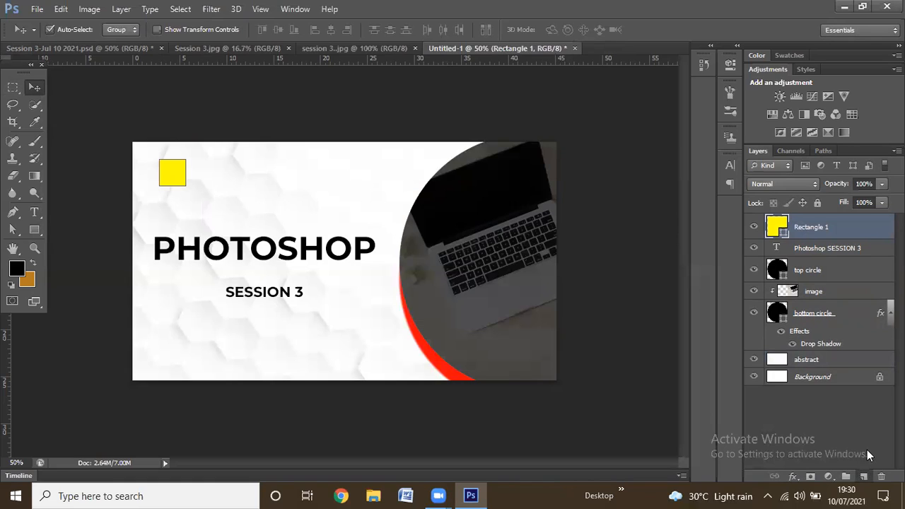
Add a new layer with the text SA over the yellow square near the banner's upper-left corner.
{"action": "key", "text": "ctrl+shift+alt+n"}
{"action": "left_click", "coordinate": [34, 212]}
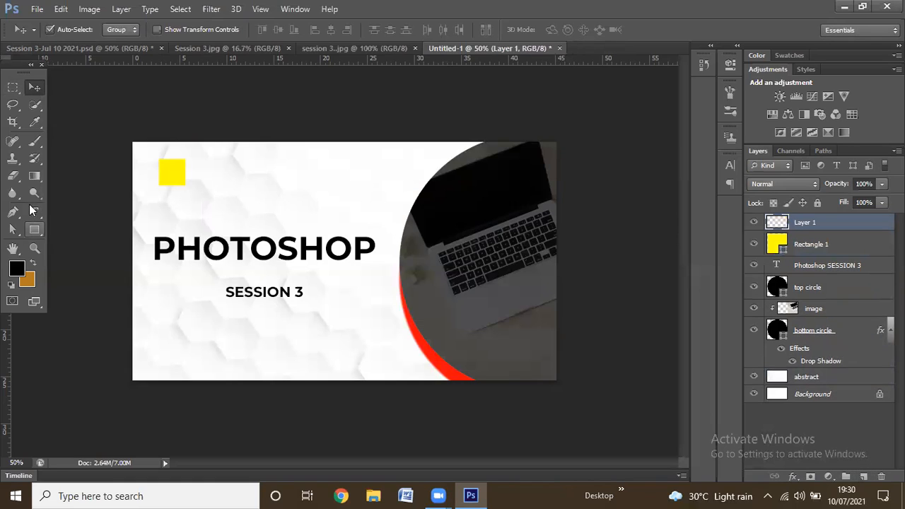
{"action": "left_click", "coordinate": [173, 171]}
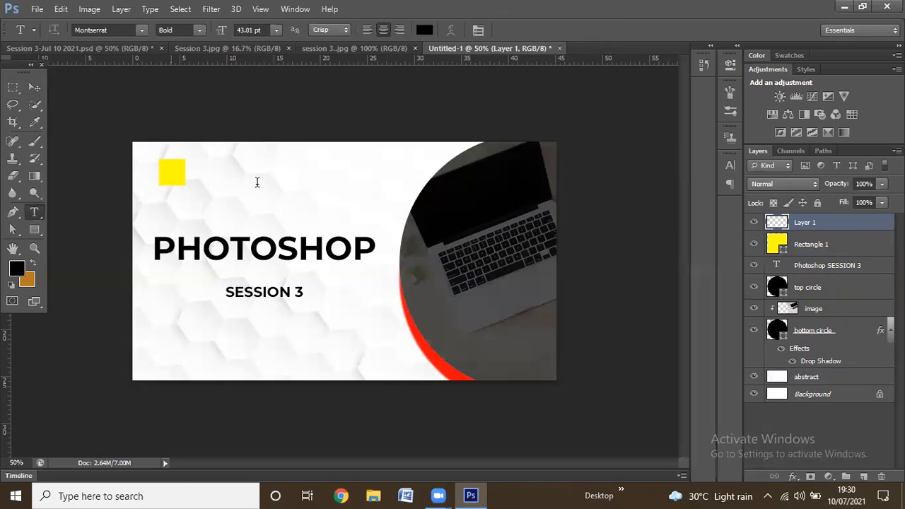
{"action": "type", "text": "SA"}
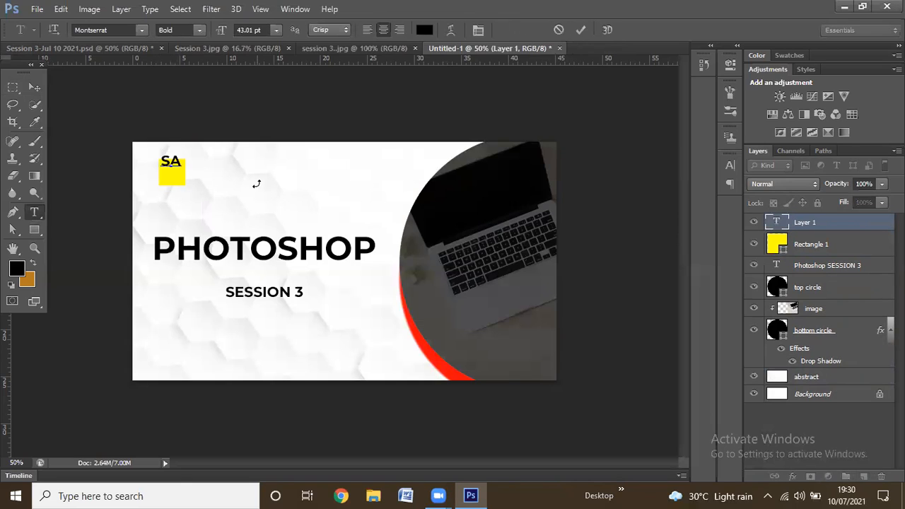
Color the whole SA text red (#be0000) and commit it.
{"action": "key", "text": "ctrl+a"}
{"action": "left_click", "coordinate": [424, 30]}
{"action": "left_click", "coordinate": [659, 187]}
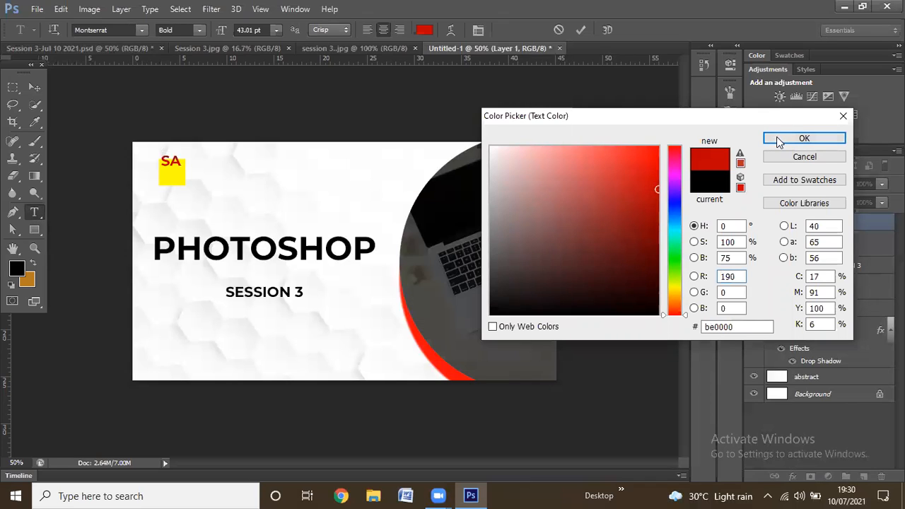
{"action": "left_click", "coordinate": [776, 140]}
{"action": "left_click", "coordinate": [41, 85]}
Nudge the SA text down and slightly right into the middle of the yellow square, leaving no selection active.
{"action": "key", "text": "Down"}
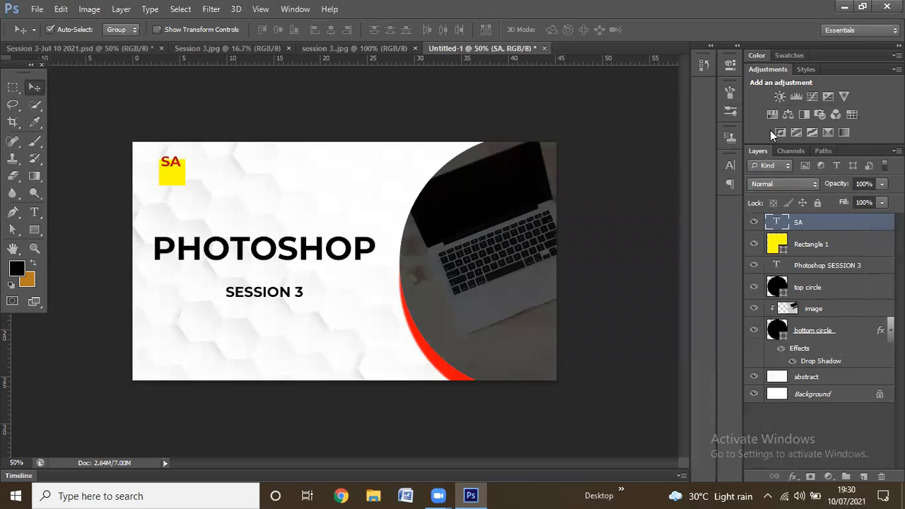
{"action": "key", "text": "shift+Down"}
{"action": "key", "text": "shift+Down"}
{"action": "key", "text": "shift+Down"}
{"action": "key", "text": "Right"}
{"action": "key", "text": "Right"}
{"action": "key", "text": "ctrl+a"}
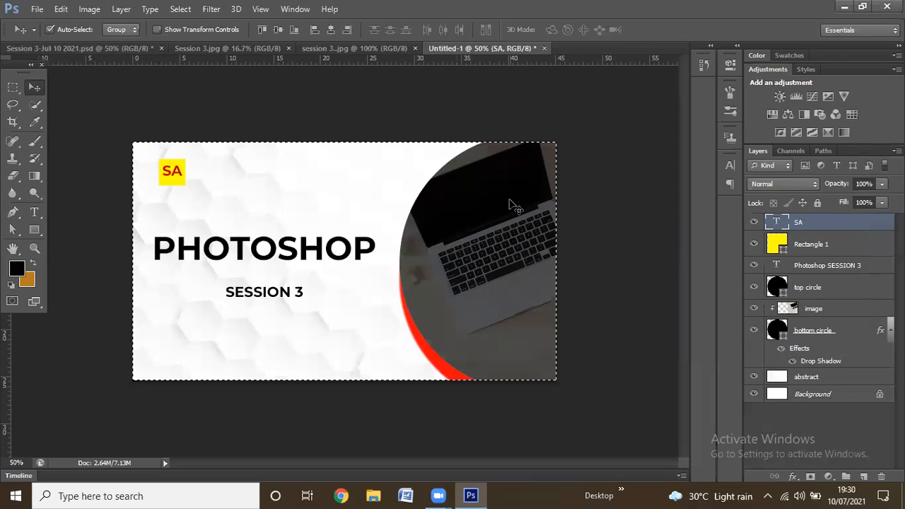
{"action": "key", "text": "ctrl+d"}
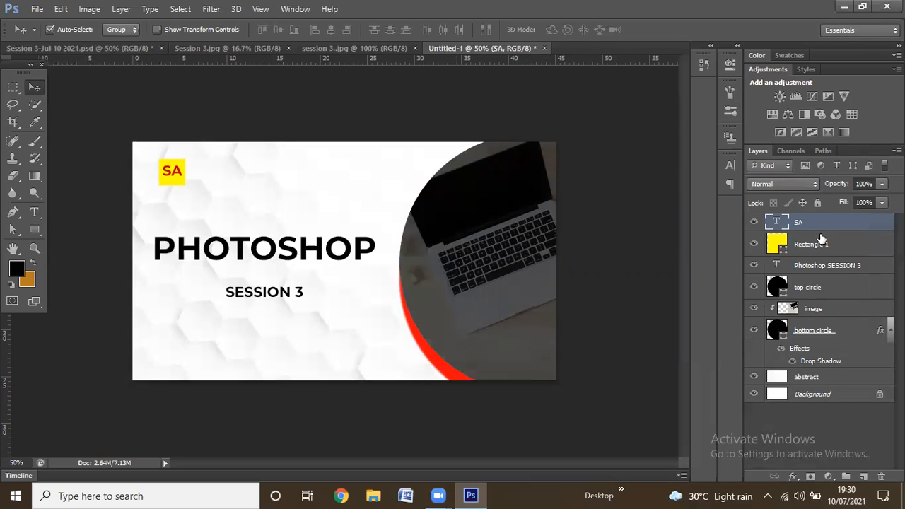
Fine-tune the vertical position of the SA text inside the yellow square using Free Transform and small nudges.
{"action": "key", "text": "ctrl+t"}
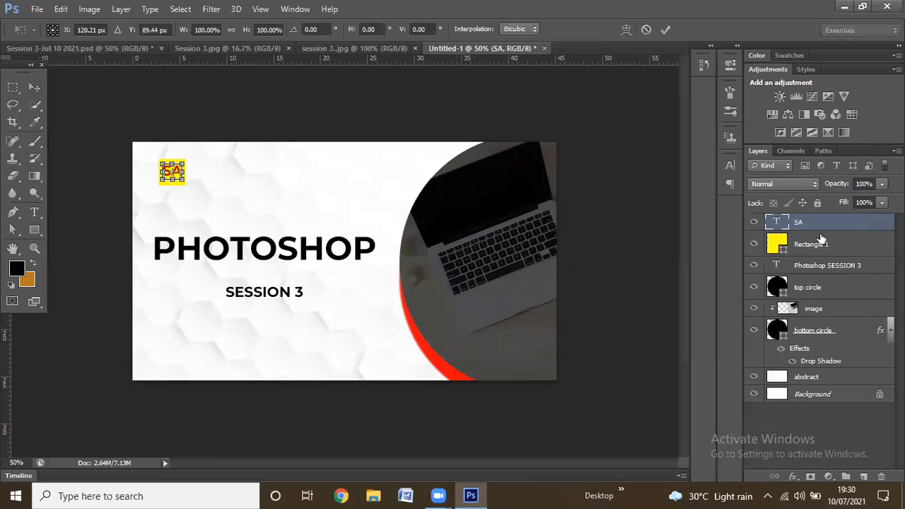
{"action": "key", "text": "Down"}
{"action": "key", "text": "Down"}
{"action": "key", "text": "Down"}
{"action": "key", "text": "Down"}
{"action": "key", "text": "Down"}
{"action": "key", "text": "Down"}
{"action": "key", "text": "Down"}
{"action": "key", "text": "Down"}
{"action": "key", "text": "Down"}
{"action": "key", "text": "Down"}
{"action": "key", "text": "Down"}
{"action": "key", "text": "Down"}
{"action": "key", "text": "Down"}
{"action": "key", "text": "Down"}
{"action": "key", "text": "Up"}
{"action": "key", "text": "Up"}
{"action": "key", "text": "Up"}
{"action": "key", "text": "Up"}
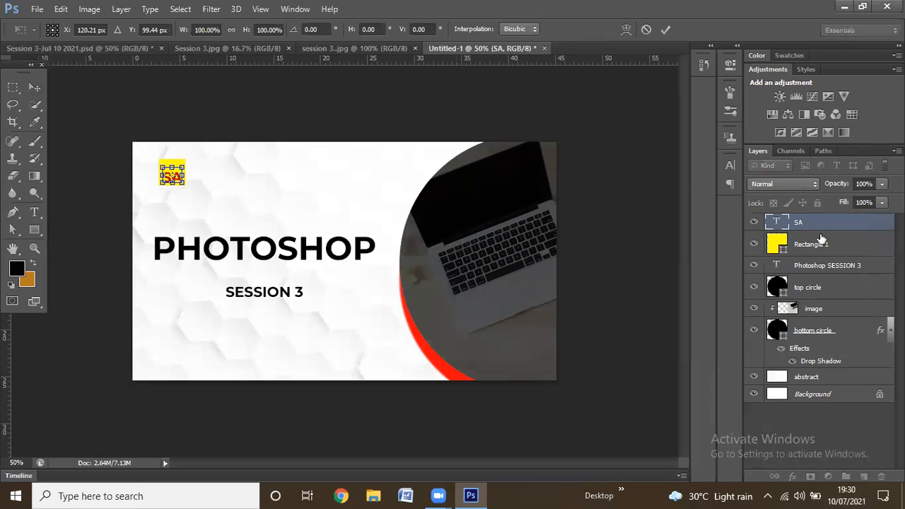
{"action": "key", "text": "Up"}
{"action": "key", "text": "Up"}
{"action": "key", "text": "Up"}
{"action": "key", "text": "Up"}
{"action": "key", "text": "Up"}
{"action": "key", "text": "Up"}
{"action": "key", "text": "Up"}
{"action": "key", "text": "Up"}
{"action": "key", "text": "Up"}
{"action": "key", "text": "Up"}
{"action": "key", "text": "Up"}
{"action": "key", "text": "Up"}
{"action": "key", "text": "Up"}
{"action": "key", "text": "Up"}
{"action": "key", "text": "Return"}
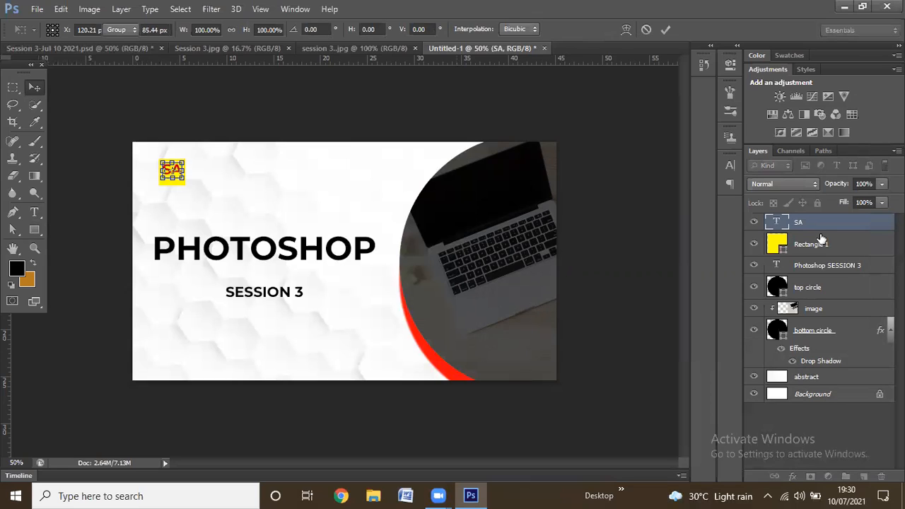
{"action": "key", "text": "Up"}
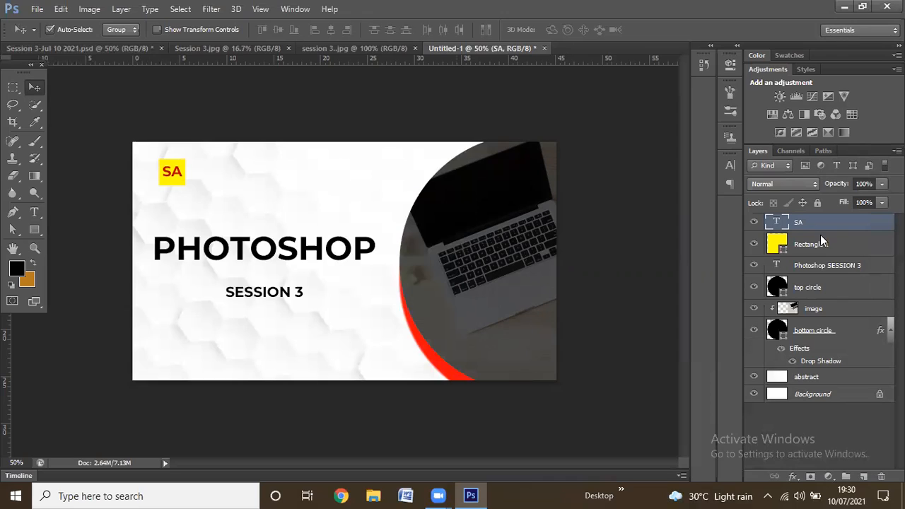
{"action": "key", "text": "Up"}
Bring up the Session 3.jpg laptop photo and clear its selection.
{"action": "left_click", "coordinate": [16, 163]}
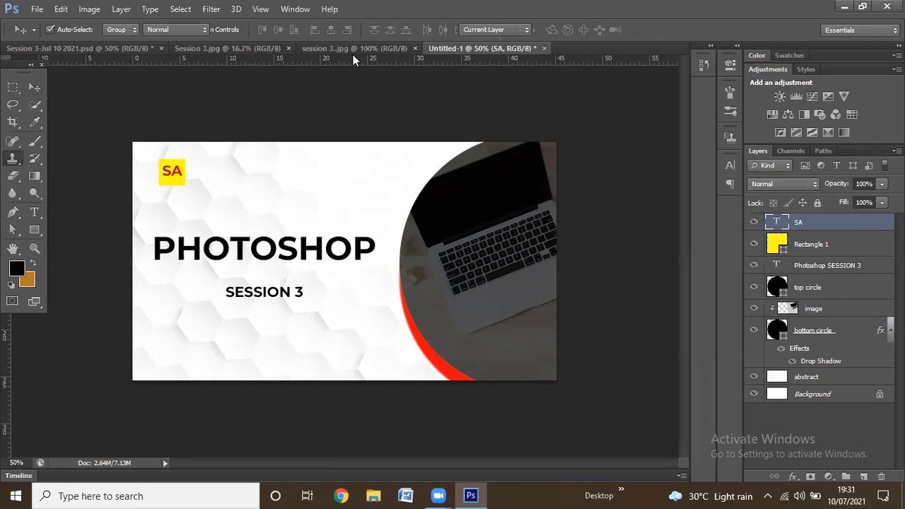
{"action": "left_click", "coordinate": [332, 48]}
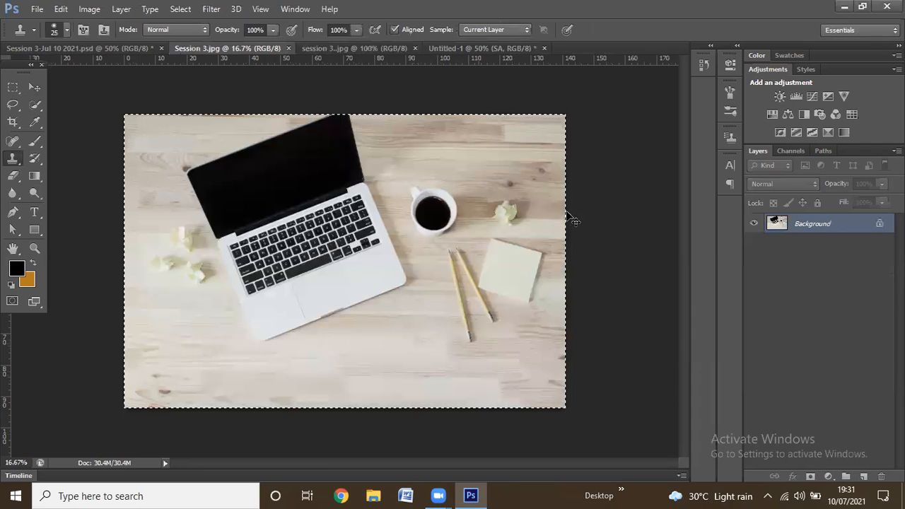
{"action": "key", "text": "ctrl+d"}
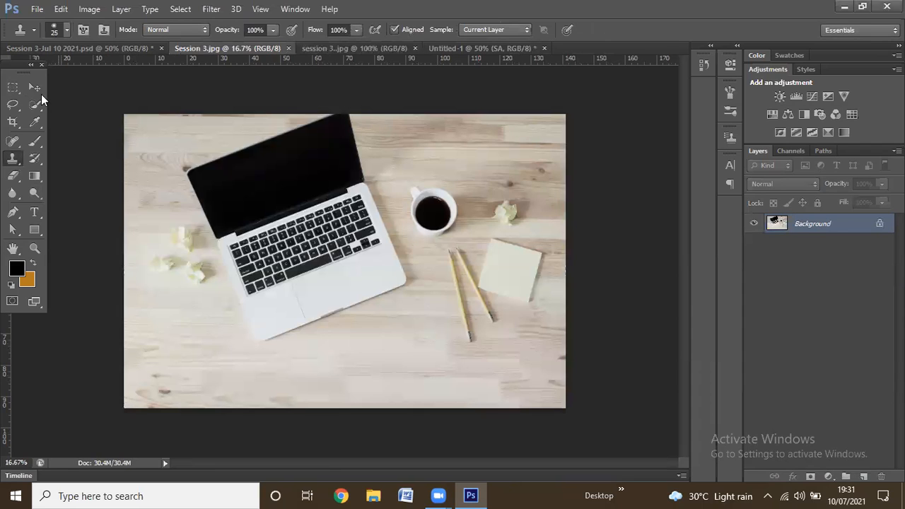
{"action": "left_click", "coordinate": [33, 85]}
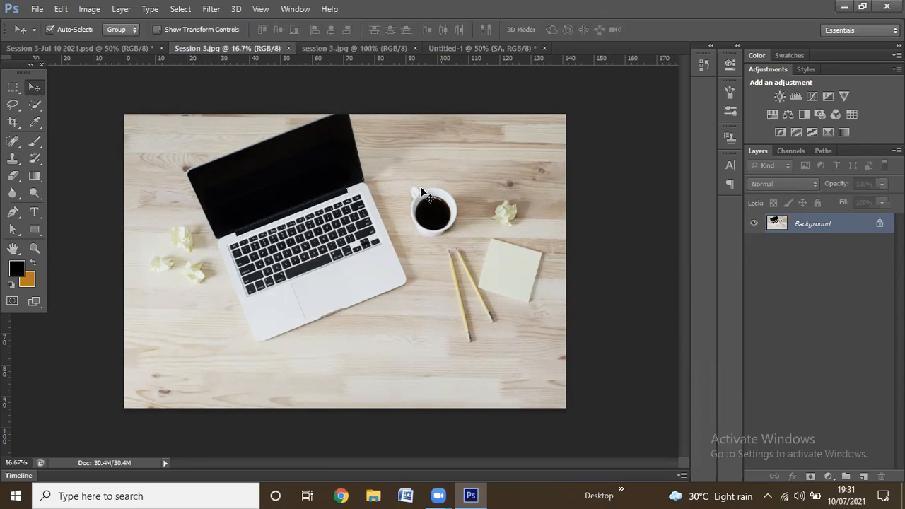
Clone the coffee cup onto the empty desk area below the laptop using the Clone Stamp with a 700 px brush.
{"action": "left_click", "coordinate": [15, 180]}
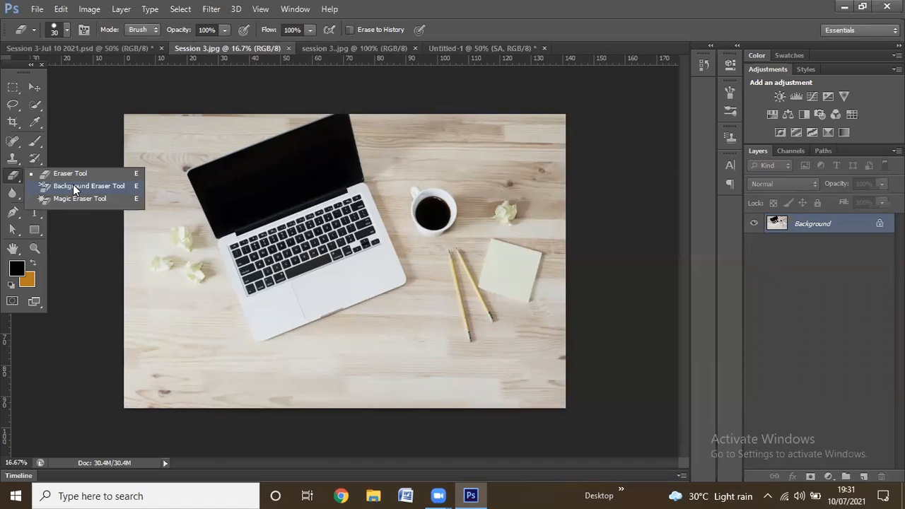
{"action": "left_click", "coordinate": [14, 163]}
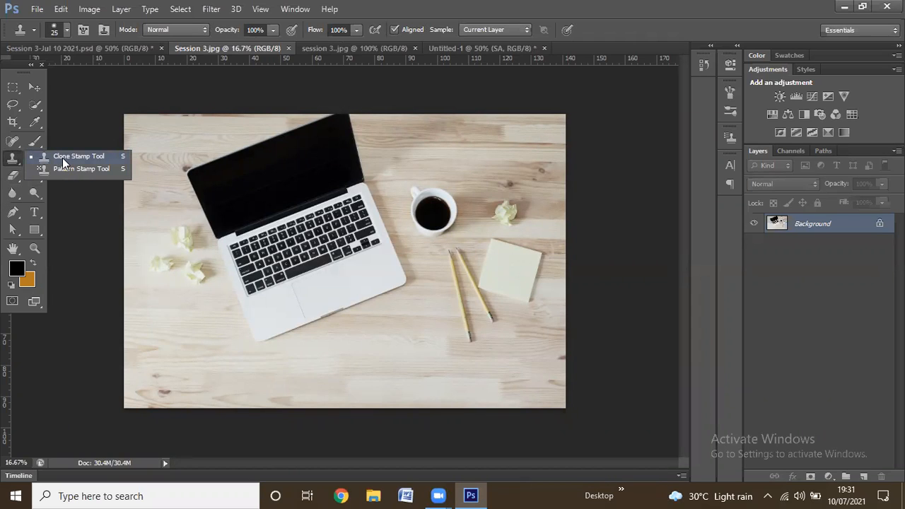
{"action": "left_click", "coordinate": [63, 158]}
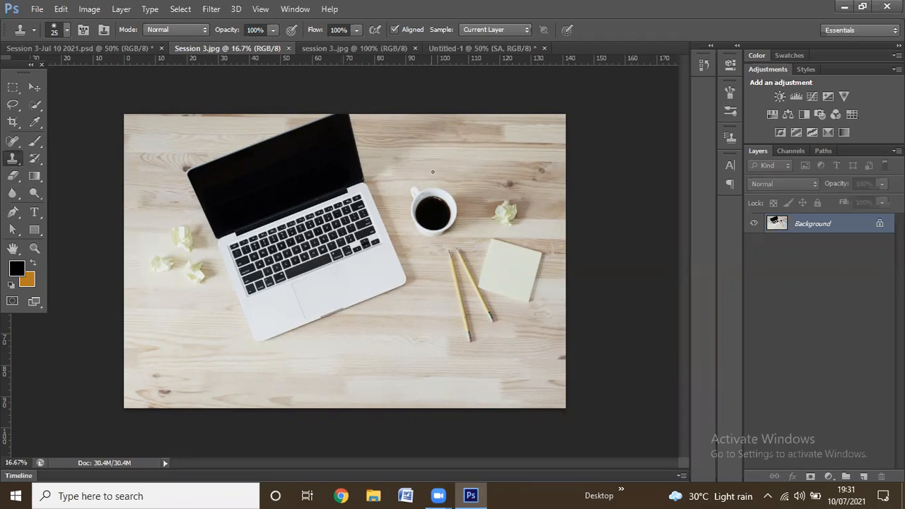
{"action": "key", "text": "bracketright"}
{"action": "key", "text": "bracketright"}
{"action": "key", "text": "bracketright"}
{"action": "key", "text": "bracketright"}
{"action": "key", "text": "bracketright"}
{"action": "key", "text": "bracketright"}
{"action": "key", "text": "bracketright"}
{"action": "key", "text": "bracketright"}
{"action": "key", "text": "bracketright"}
{"action": "key", "text": "bracketright"}
{"action": "key", "text": "bracketright"}
{"action": "key", "text": "bracketright"}
{"action": "key", "text": "bracketright"}
{"action": "key", "text": "bracketright"}
{"action": "key", "text": "bracketright"}
{"action": "key", "text": "bracketright"}
{"action": "key", "text": "bracketleft"}
{"action": "key", "text": "bracketleft"}
{"action": "key", "text": "bracketleft"}
{"action": "key", "text": "bracketleft"}
{"action": "key", "text": "bracketright"}
{"action": "key", "text": "bracketright"}
{"action": "key", "text": "bracketright"}
{"action": "key", "text": "bracketright"}
{"action": "key", "text": "bracketleft"}
{"action": "key", "text": "bracketleft"}
{"action": "key", "text": "bracketright"}
{"action": "key", "text": "bracketright"}
{"action": "left_click", "coordinate": [429, 207], "text": "alt"}
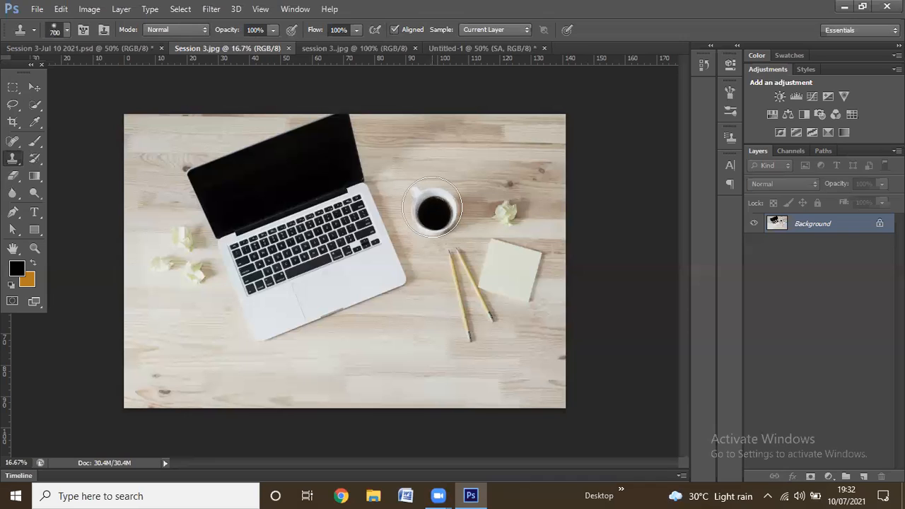
{"action": "left_click_drag", "start_coordinate": [430, 228], "coordinate": [417, 233]}
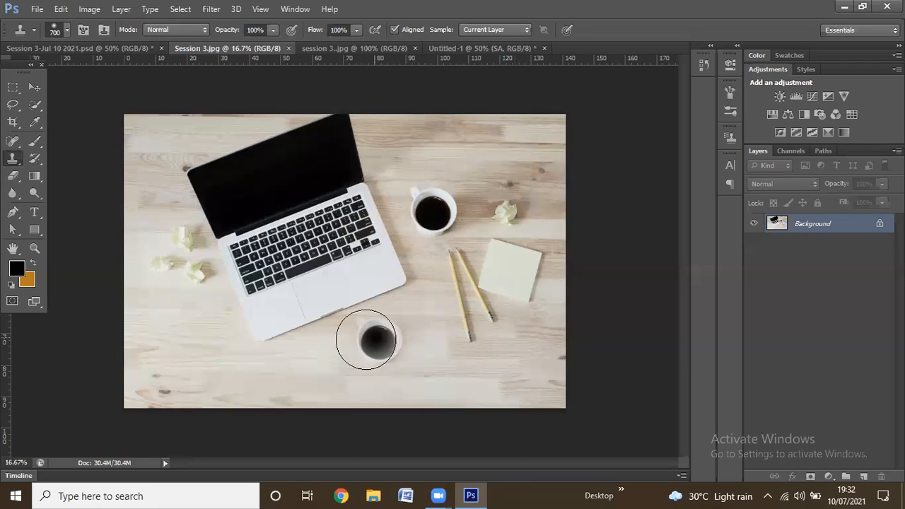
{"action": "left_click", "coordinate": [382, 347]}
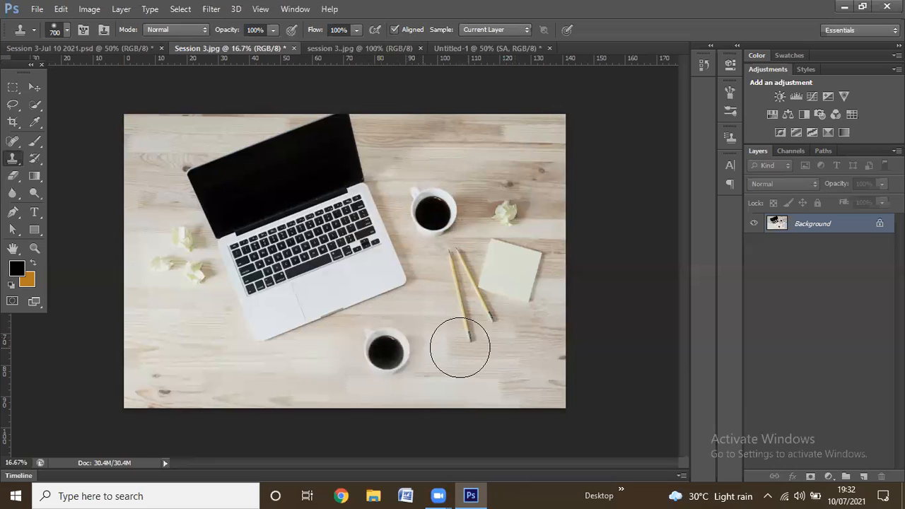
{"action": "left_click", "coordinate": [33, 87]}
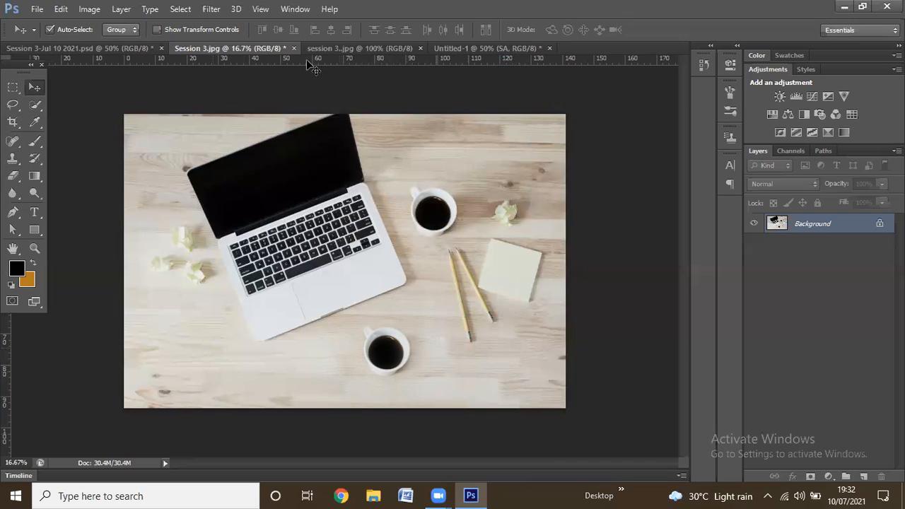
{"action": "left_click", "coordinate": [13, 159]}
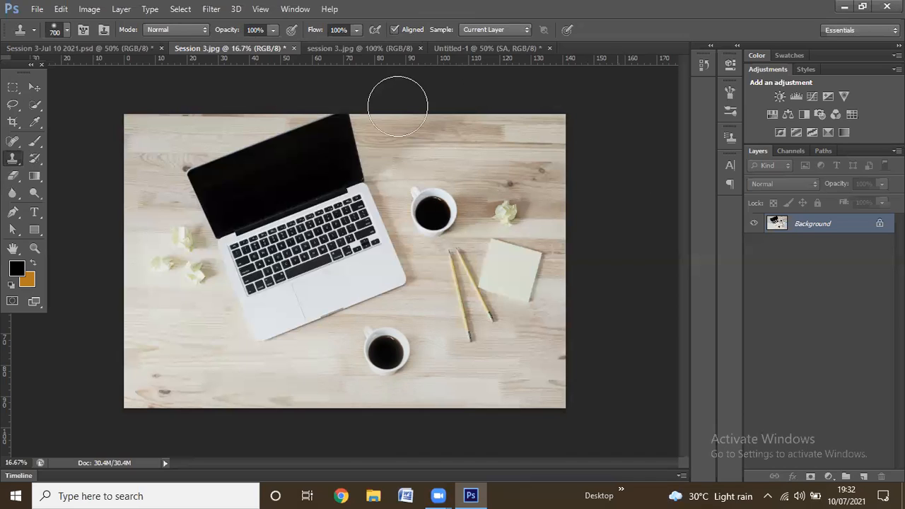
{"action": "left_click", "coordinate": [34, 88]}
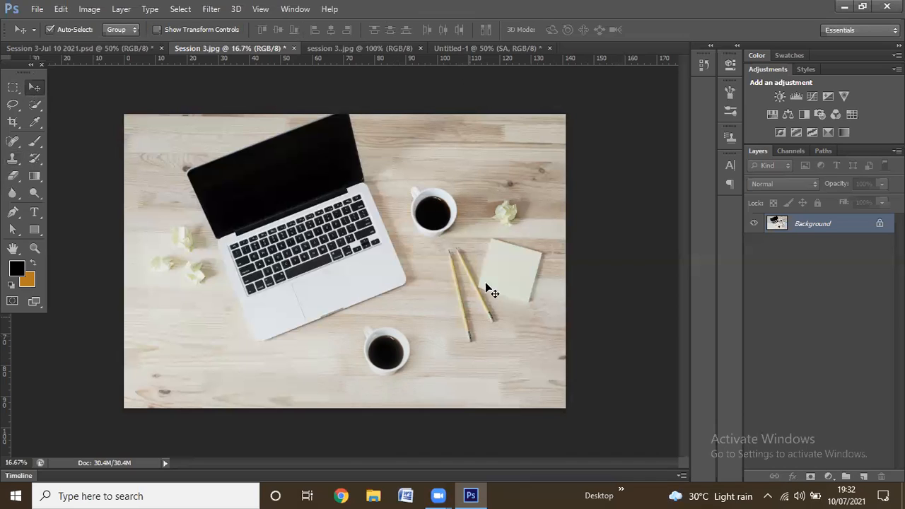
{"action": "left_click", "coordinate": [13, 175]}
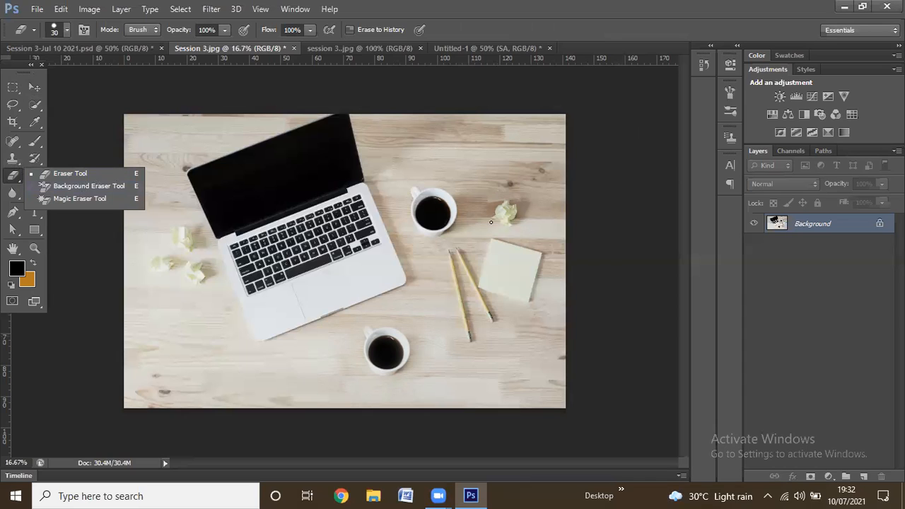
{"action": "left_click", "coordinate": [13, 141]}
{"action": "left_click", "coordinate": [13, 123]}
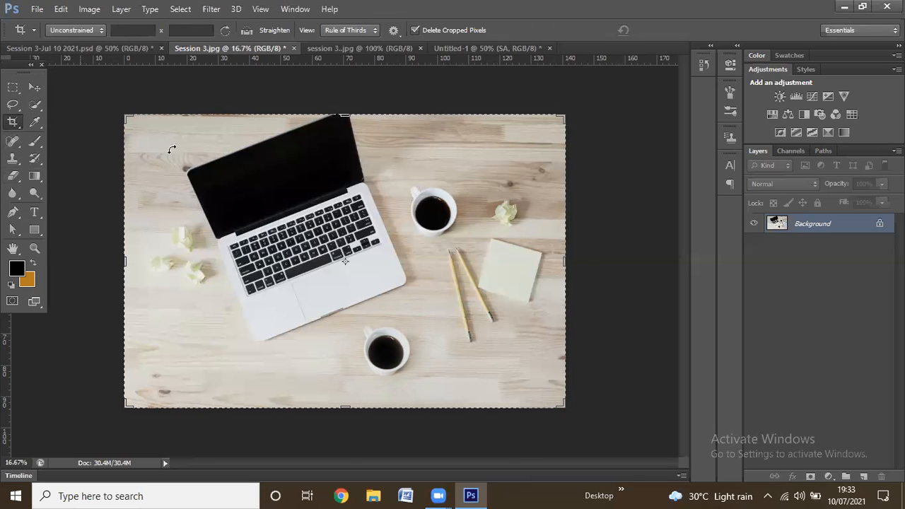
{"action": "left_click", "coordinate": [479, 45]}
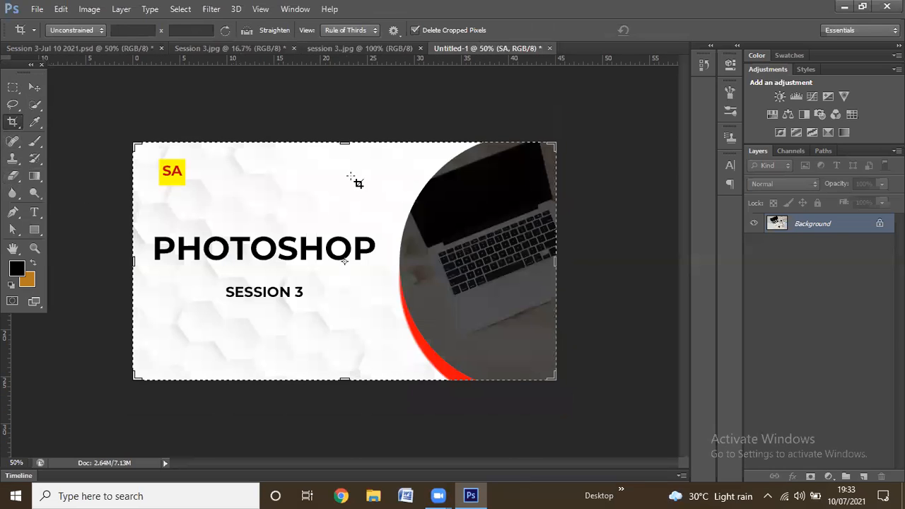
{"action": "left_click", "coordinate": [39, 86]}
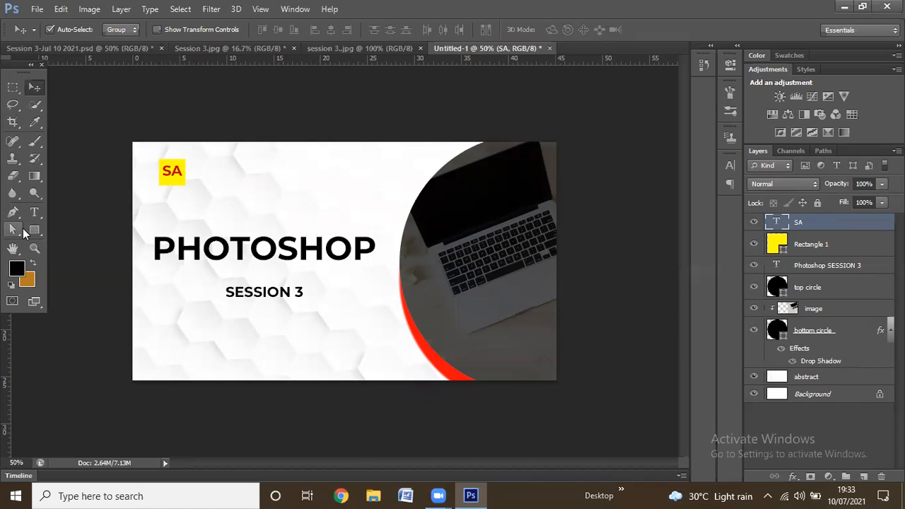
{"action": "left_click", "coordinate": [342, 45]}
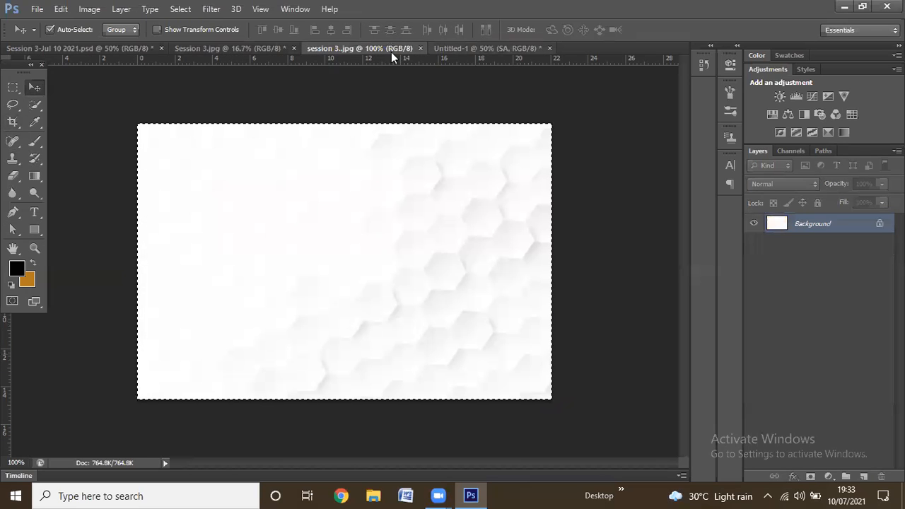
Cover the original coffee cup in Session 3.jpg with wood texture sampled above it, using the Clone Stamp with a 600 px brush.
{"action": "left_click", "coordinate": [205, 50]}
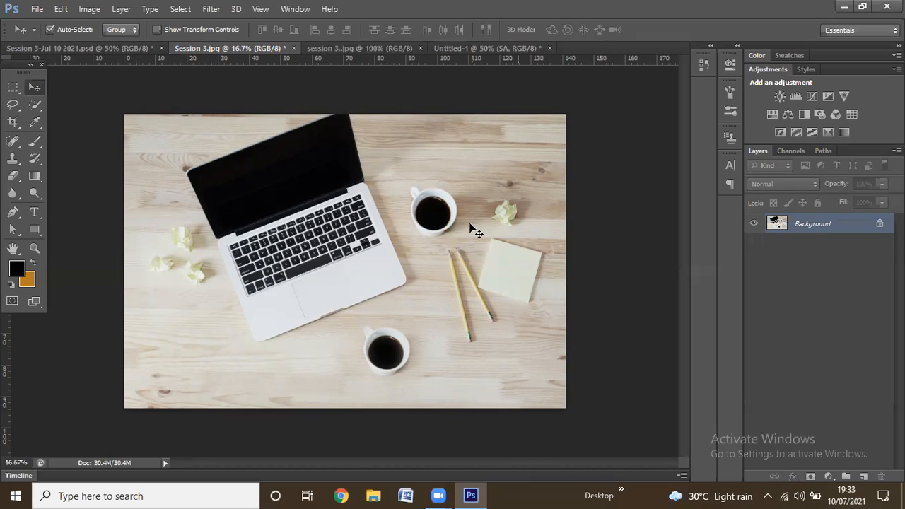
{"action": "left_click", "coordinate": [13, 175]}
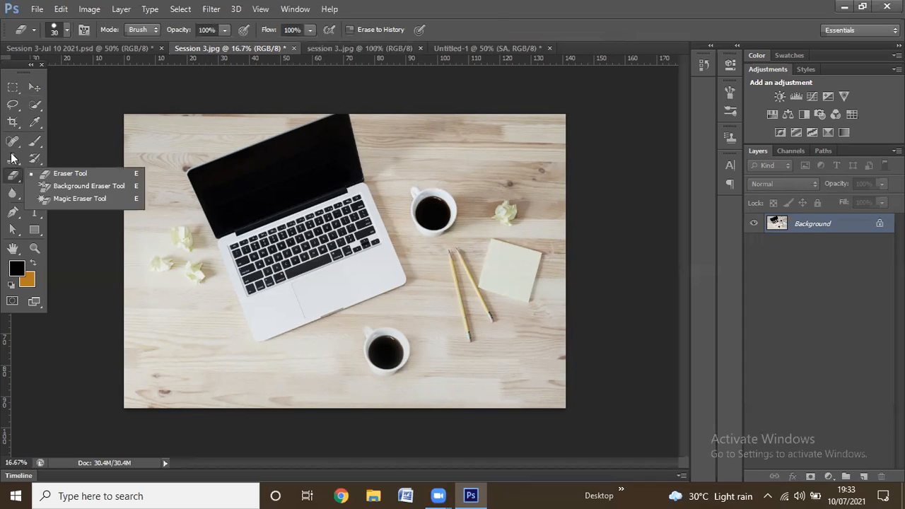
{"action": "left_click", "coordinate": [91, 163]}
{"action": "left_click", "coordinate": [13, 157]}
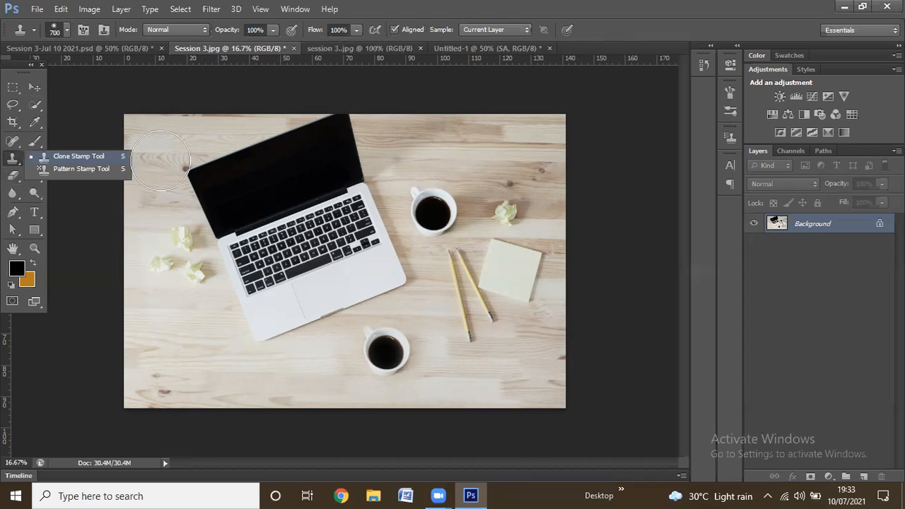
{"action": "left_click", "coordinate": [449, 156]}
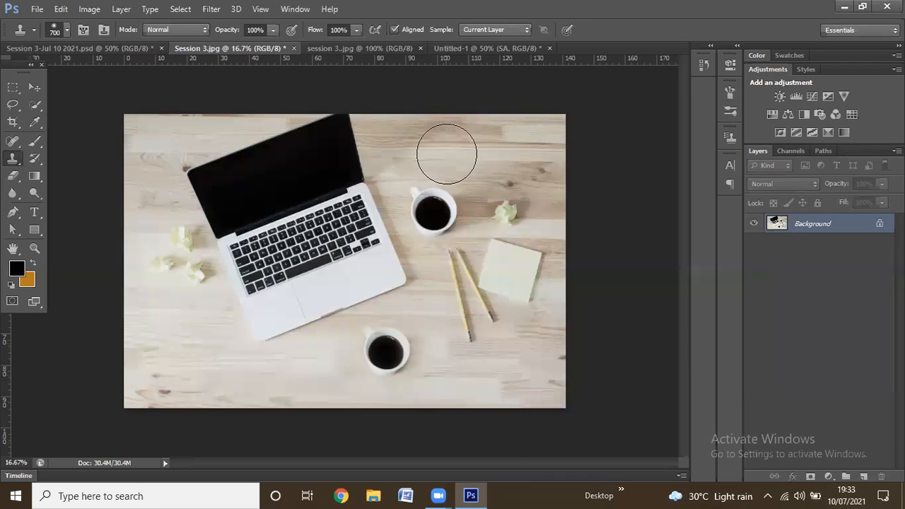
{"action": "key", "text": "bracketleft"}
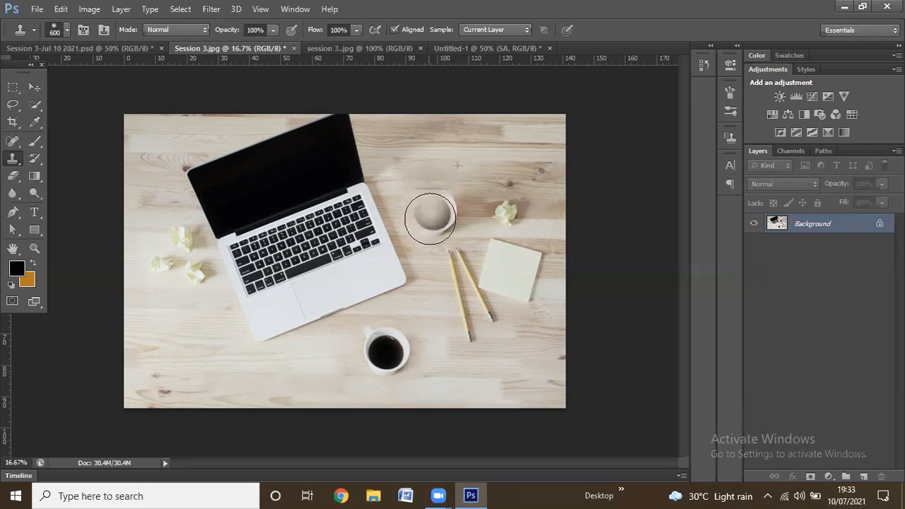
{"action": "left_click_drag", "start_coordinate": [432, 212], "coordinate": [449, 210]}
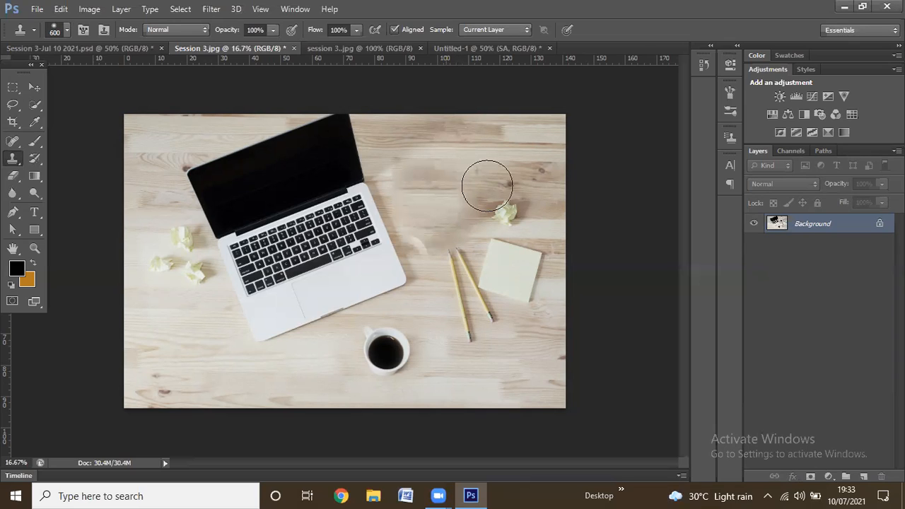
Select the Move tool and bring up the Untitled-1 banner document at 50% zoom.
{"action": "left_click", "coordinate": [33, 87]}
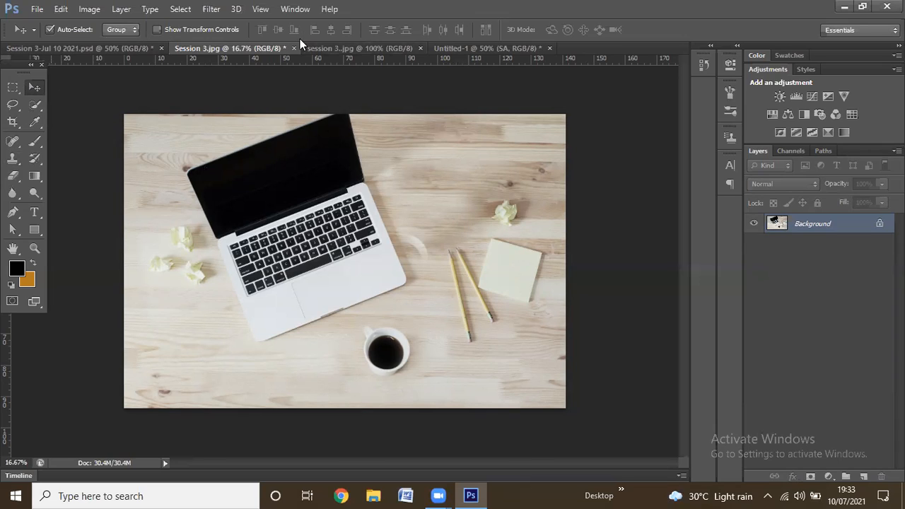
{"action": "left_click", "coordinate": [465, 50]}
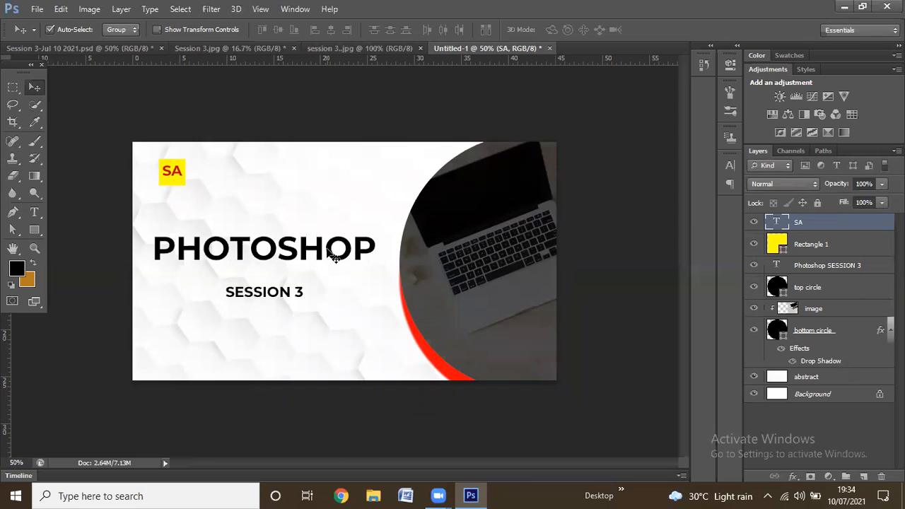
{"action": "key", "text": "ctrl+minus"}
{"action": "key", "text": "ctrl+minus"}
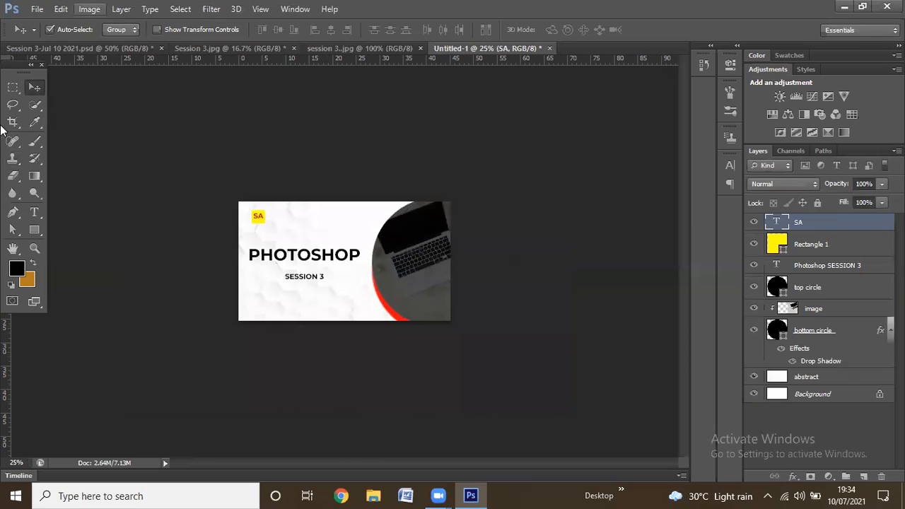
{"action": "key", "text": "ctrl+plus"}
{"action": "key", "text": "ctrl+plus"}
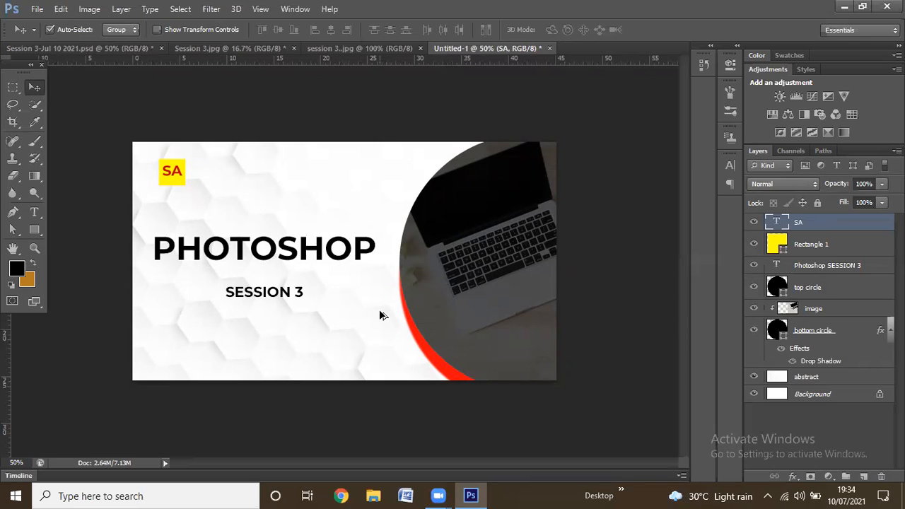
{"action": "key", "text": "ctrl+alt+c"}
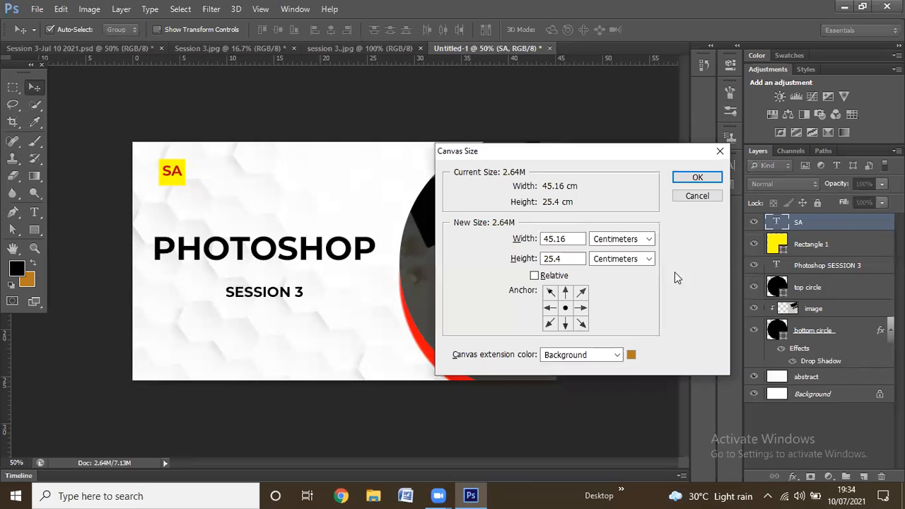
{"action": "left_click", "coordinate": [634, 240]}
{"action": "left_click", "coordinate": [636, 263]}
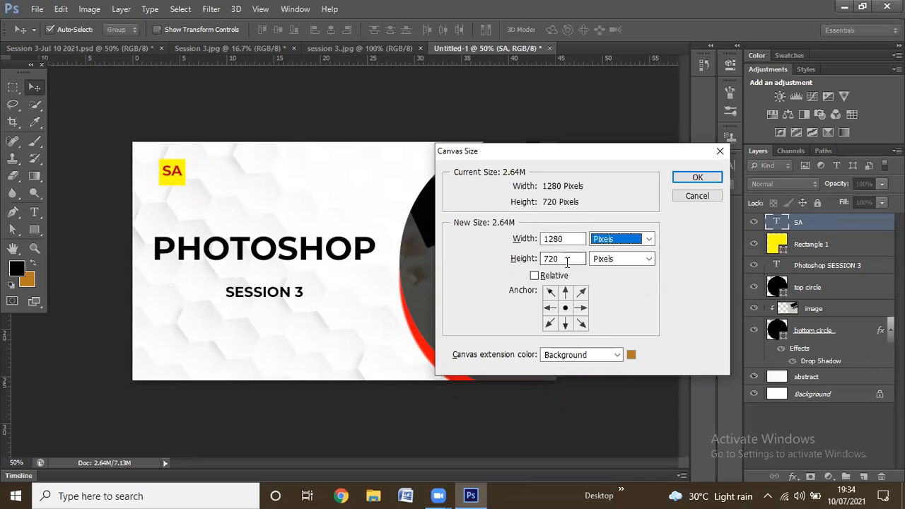
{"action": "key", "text": "Tab"}
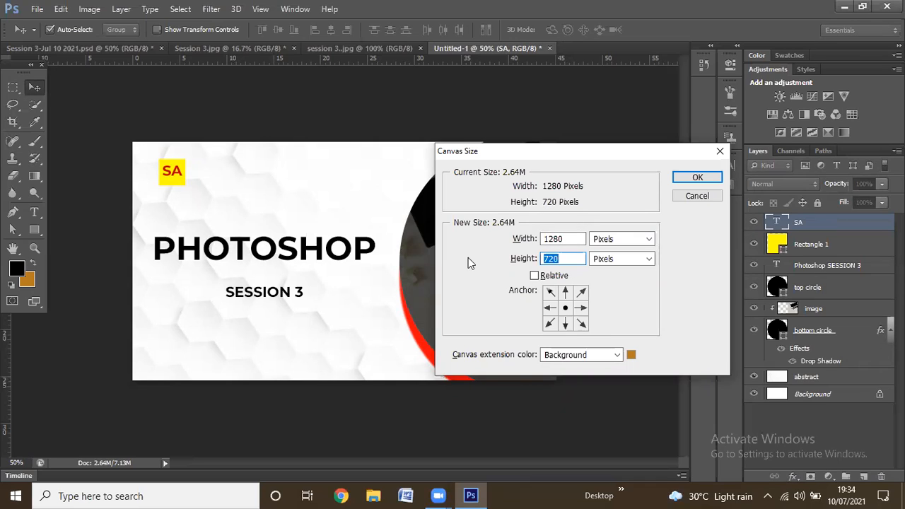
{"action": "key", "text": "BackSpace"}
{"action": "type", "text": "3"}
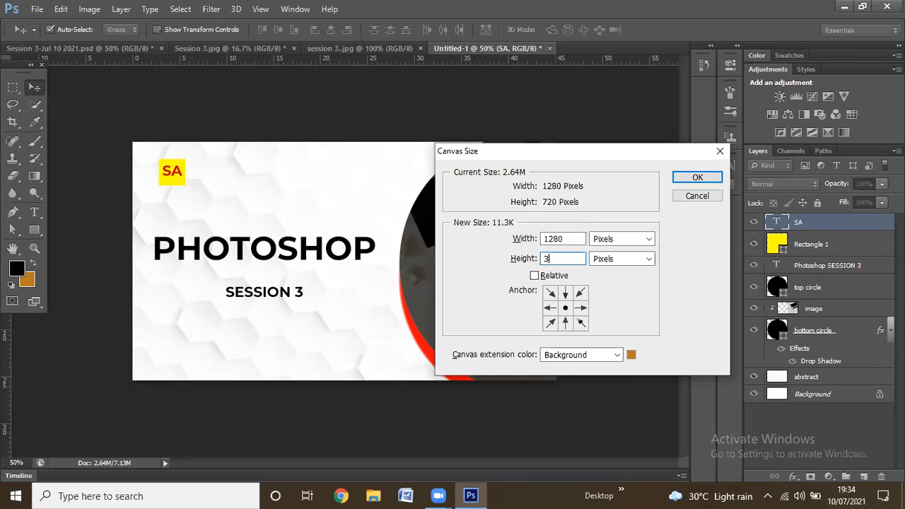
{"action": "type", "text": "000"}
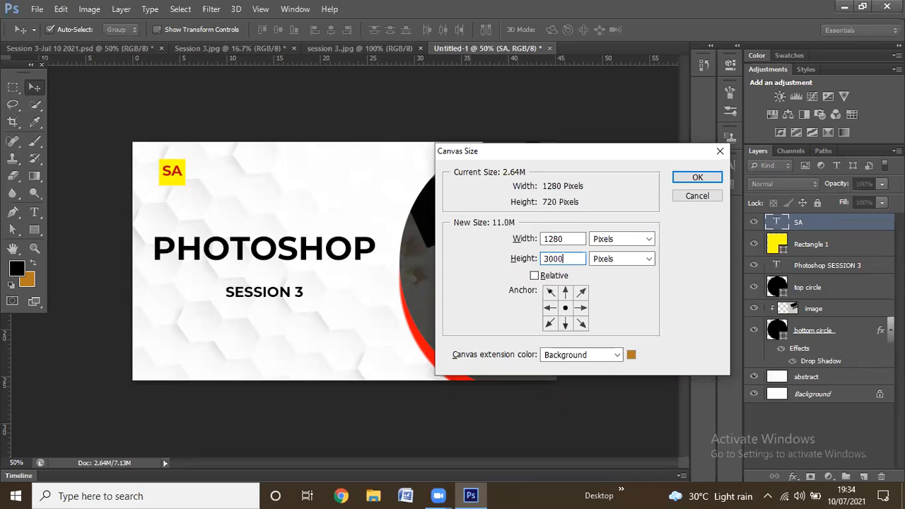
{"action": "left_click", "coordinate": [565, 293]}
{"action": "left_click", "coordinate": [720, 151]}
Extend the banner's canvas height to 3000 pixels, anchored at the top centre so the extra space is added below.
{"action": "key", "text": "ctrl+alt+c"}
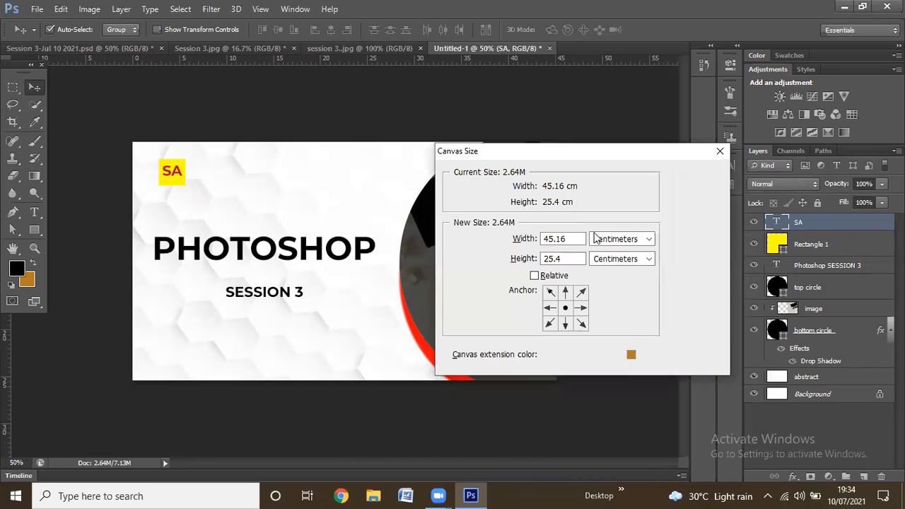
{"action": "left_click", "coordinate": [620, 239]}
{"action": "left_click", "coordinate": [625, 264]}
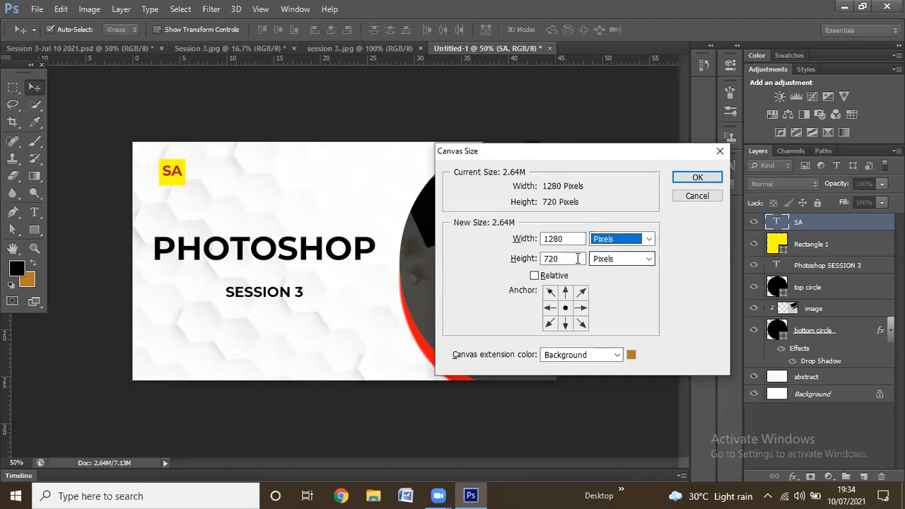
{"action": "key", "text": "Tab"}
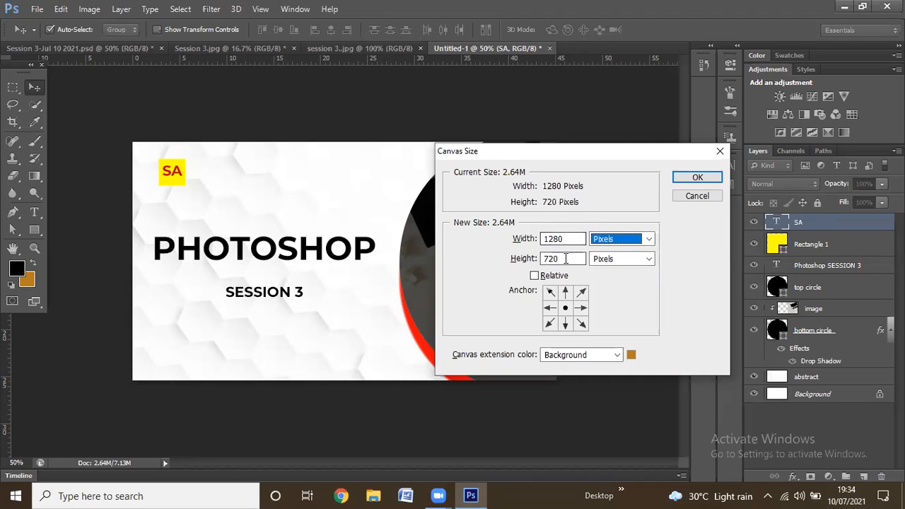
{"action": "key", "text": "BackSpace"}
{"action": "type", "text": "3"}
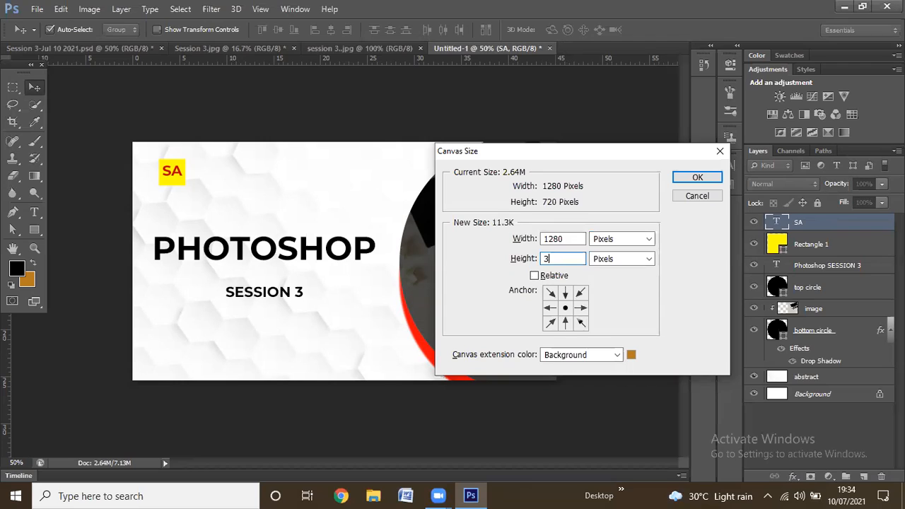
{"action": "type", "text": "000"}
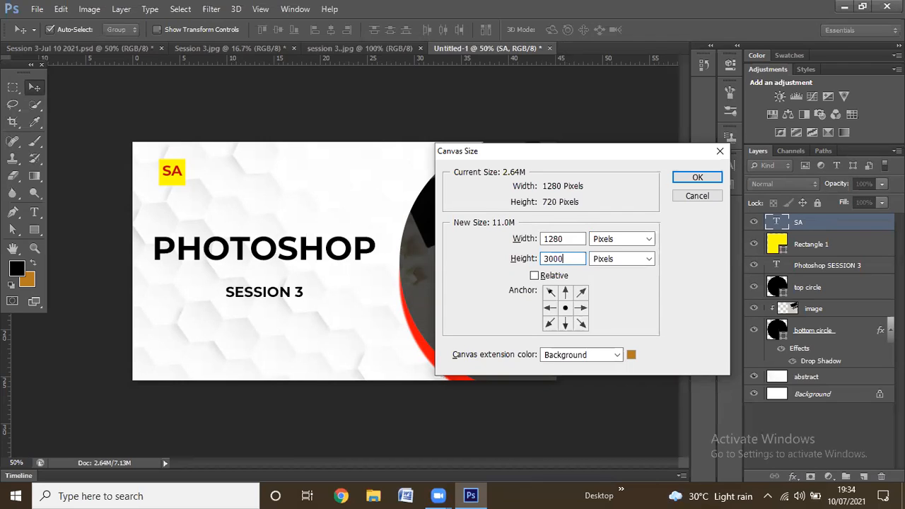
{"action": "left_click", "coordinate": [567, 293]}
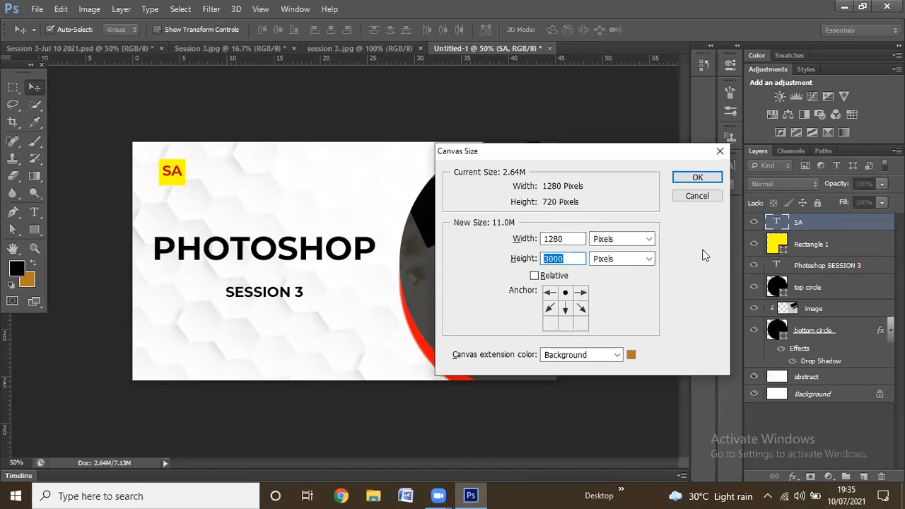
{"action": "left_click", "coordinate": [706, 177]}
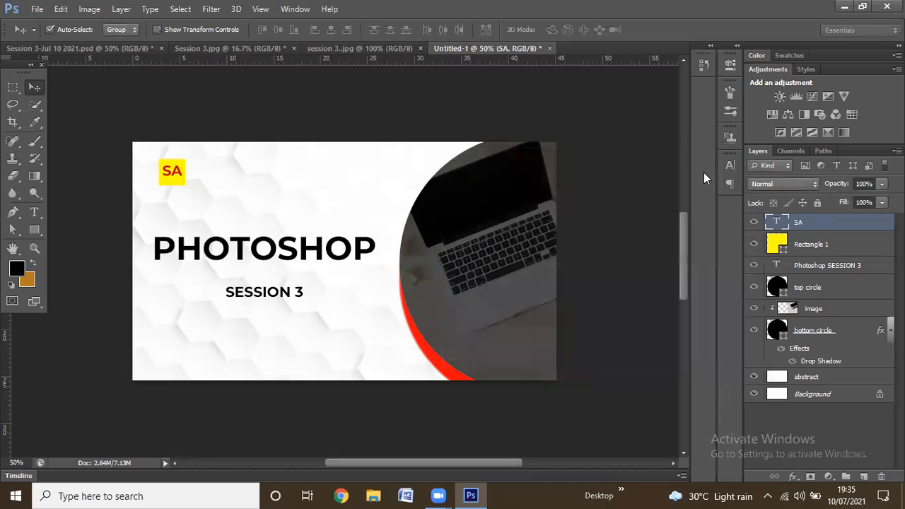
Look over the area added below the banner, and undo the canvas extension.
{"action": "scroll", "coordinate": [514, 217], "scroll_direction": "up", "scroll_amount": 5}
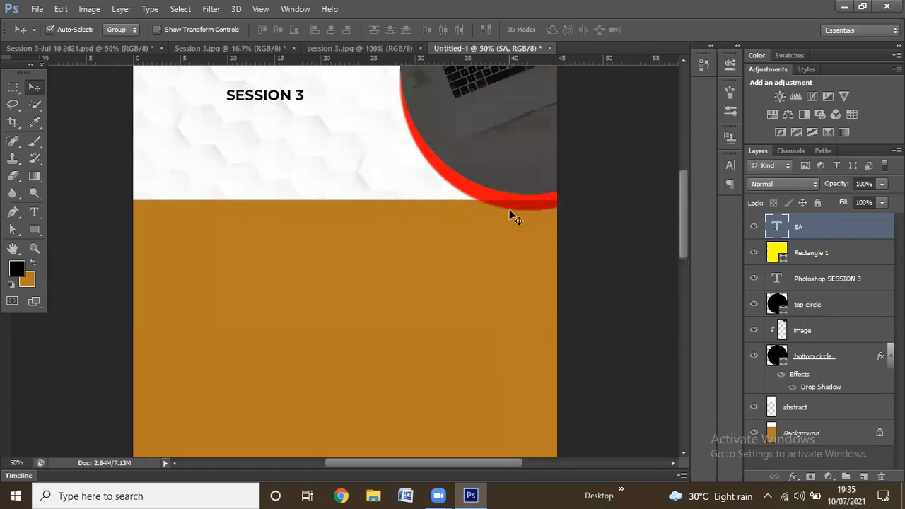
{"action": "scroll", "coordinate": [514, 218], "scroll_direction": "down", "scroll_amount": 4}
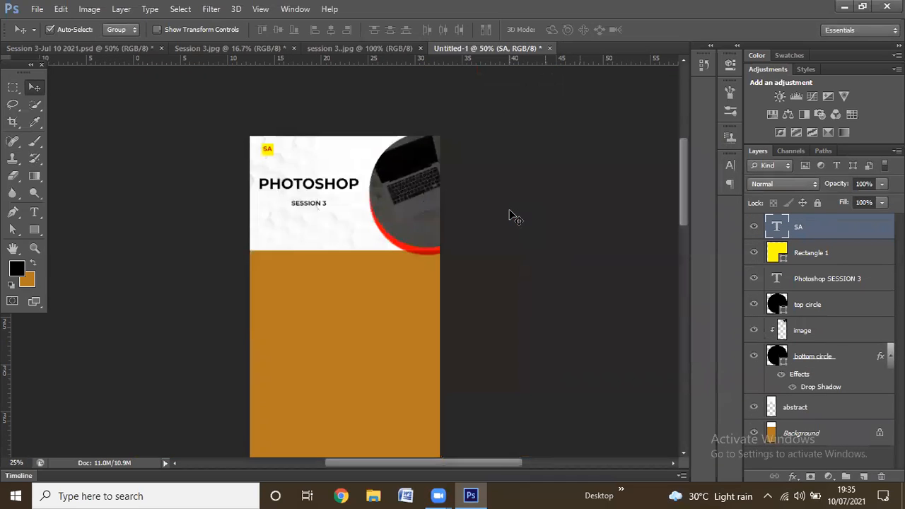
{"action": "scroll", "coordinate": [514, 218], "scroll_direction": "up", "scroll_amount": 3}
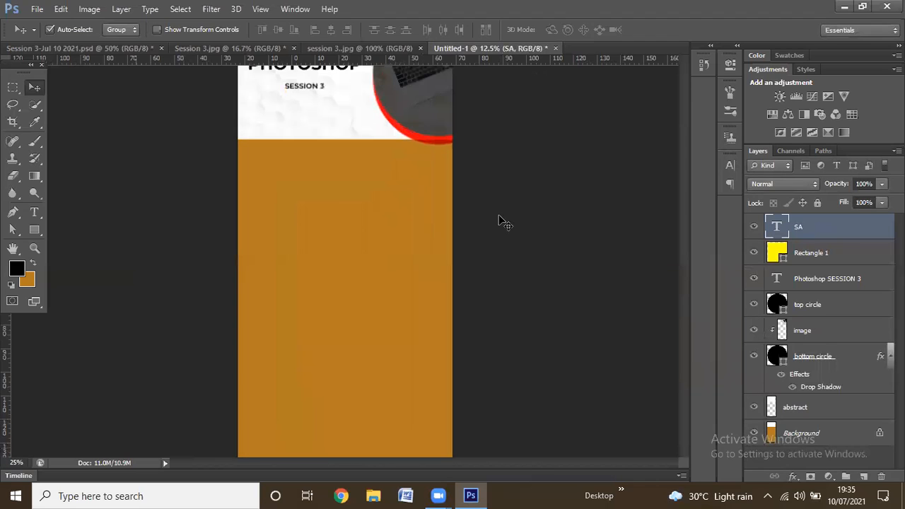
{"action": "scroll", "coordinate": [427, 270], "scroll_direction": "up", "scroll_amount": 2}
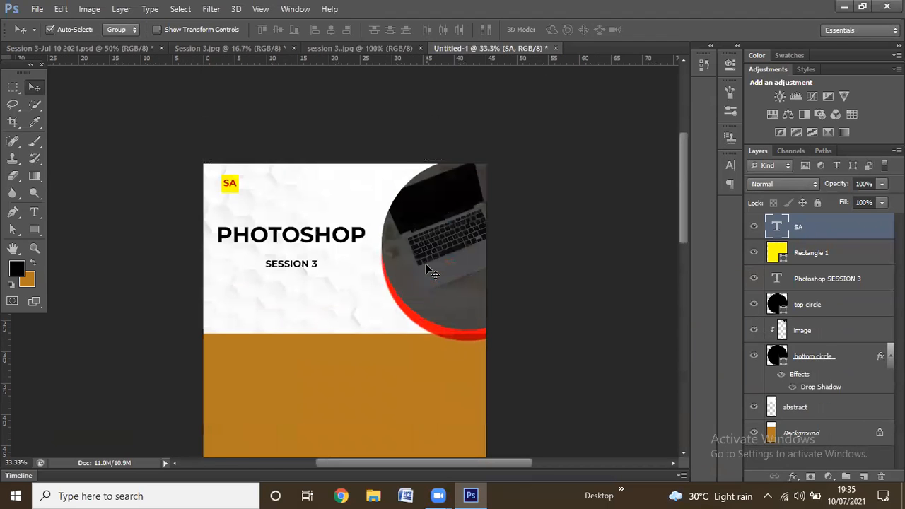
{"action": "key", "text": "ctrl+z"}
Set the canvas height to 3000 pixels with the centre anchor, and inspect the space added above and below the banner.
{"action": "key", "text": "ctrl+alt+c"}
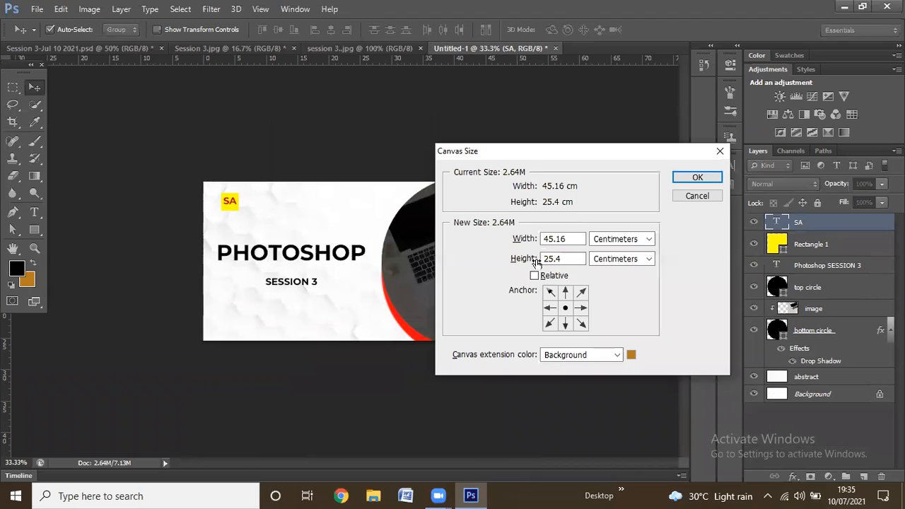
{"action": "left_click", "coordinate": [649, 239]}
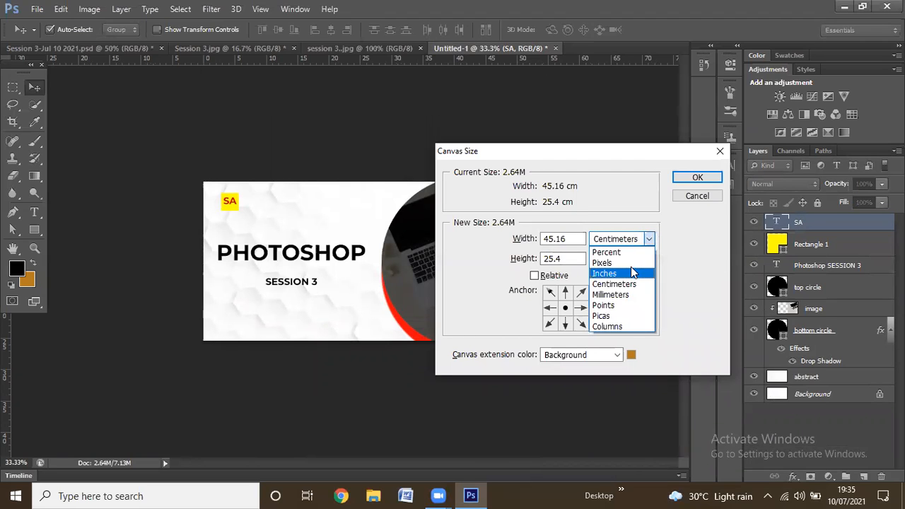
{"action": "left_click", "coordinate": [601, 262]}
{"action": "double_click", "coordinate": [566, 259]}
{"action": "type", "text": "3000"}
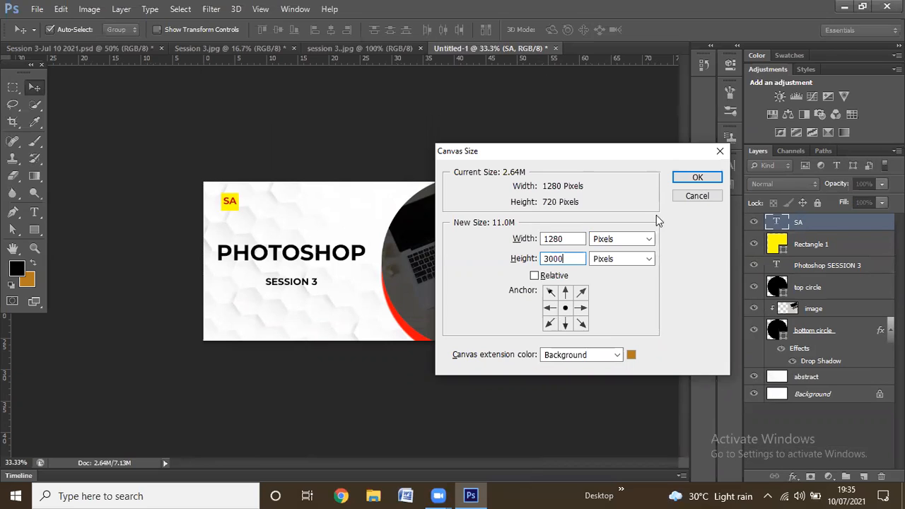
{"action": "left_click", "coordinate": [695, 177]}
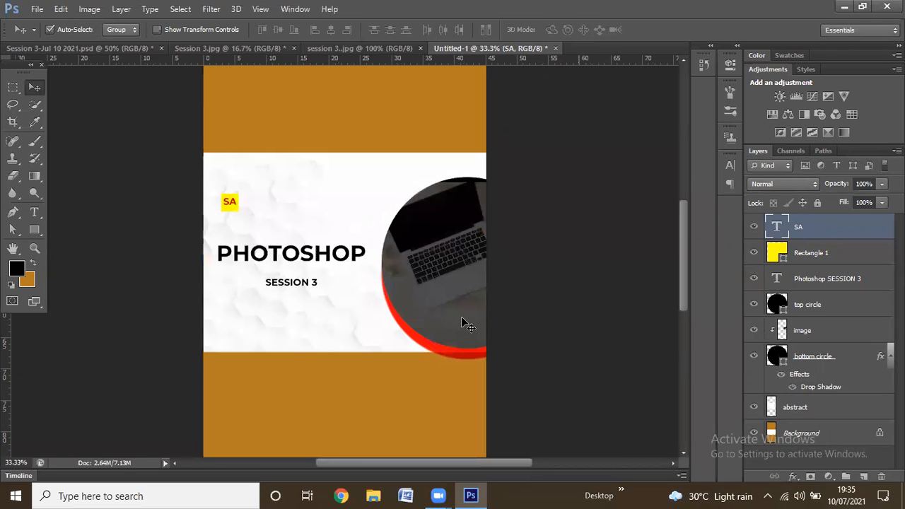
{"action": "scroll", "coordinate": [467, 323], "scroll_direction": "up", "scroll_amount": 2}
{"action": "scroll", "coordinate": [466, 324], "scroll_direction": "up", "scroll_amount": 1}
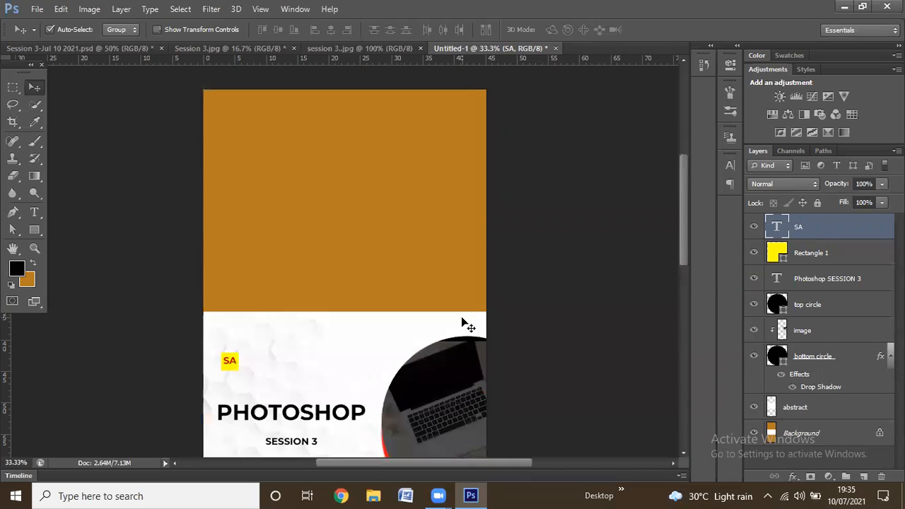
{"action": "scroll", "coordinate": [463, 324], "scroll_direction": "down", "scroll_amount": 1}
{"action": "scroll", "coordinate": [467, 324], "scroll_direction": "down", "scroll_amount": 2}
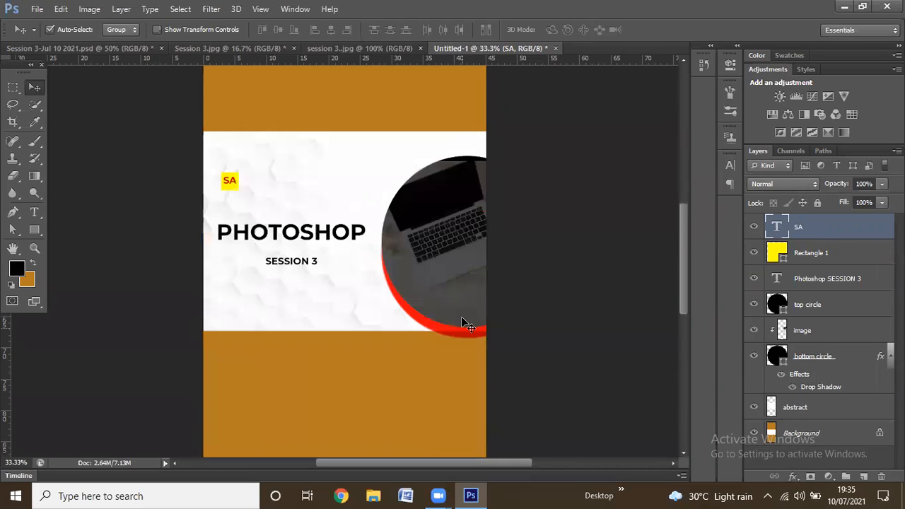
{"action": "scroll", "coordinate": [464, 324], "scroll_direction": "up", "scroll_amount": 1}
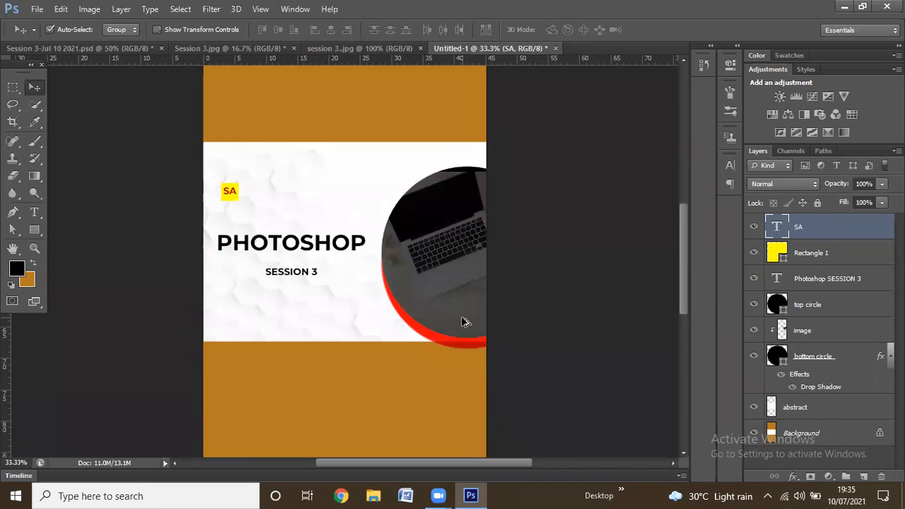
Review the canvas size in pixels without changing it, and undo the centre-anchored canvas extension.
{"action": "key", "text": "ctrl+alt+c"}
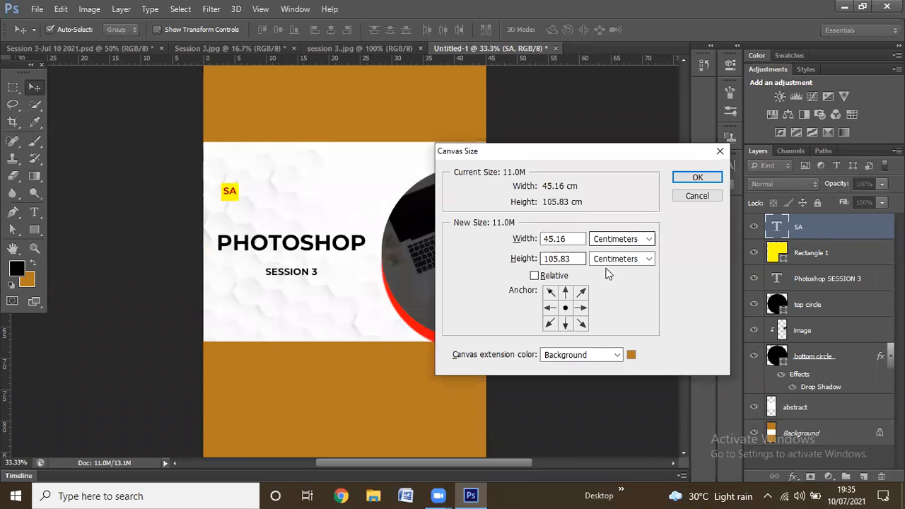
{"action": "left_click", "coordinate": [606, 262]}
{"action": "left_click", "coordinate": [603, 263]}
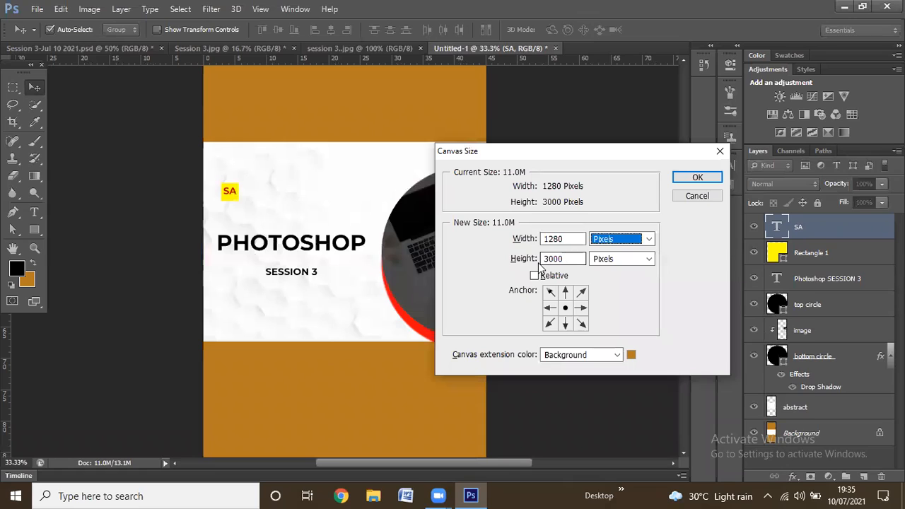
{"action": "key", "text": "Tab"}
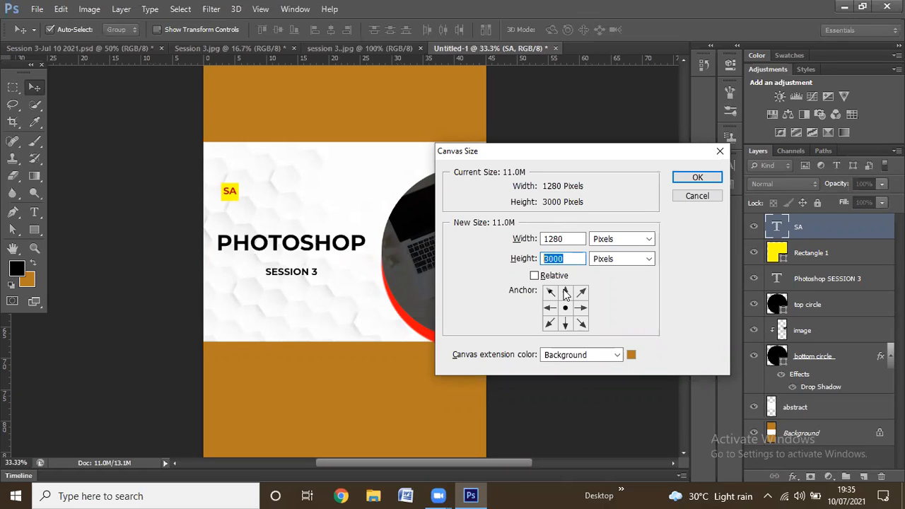
{"action": "left_click", "coordinate": [718, 150]}
{"action": "key", "text": "ctrl+z"}
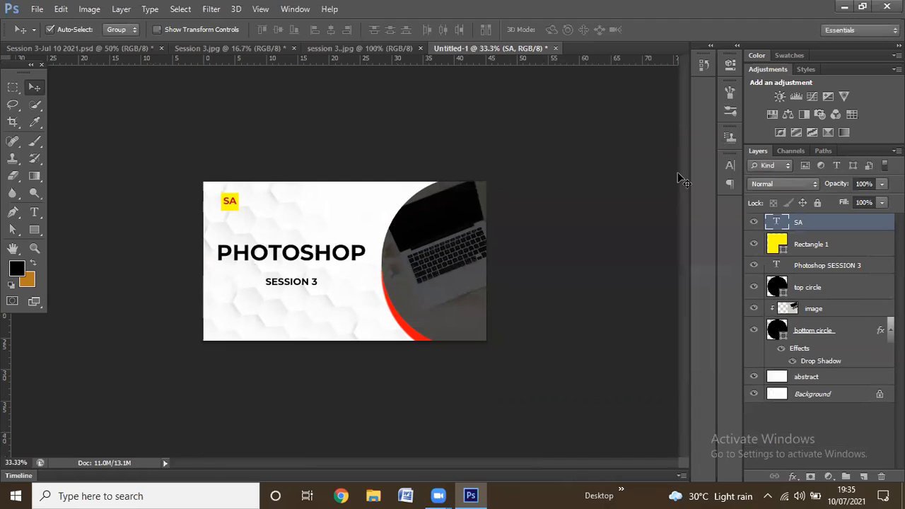
Set the banner's canvas height to 2000 pixels with the centre anchor, and view the areas added above and below.
{"action": "key", "text": "alt+ctrl+c"}
{"action": "left_click", "coordinate": [622, 259]}
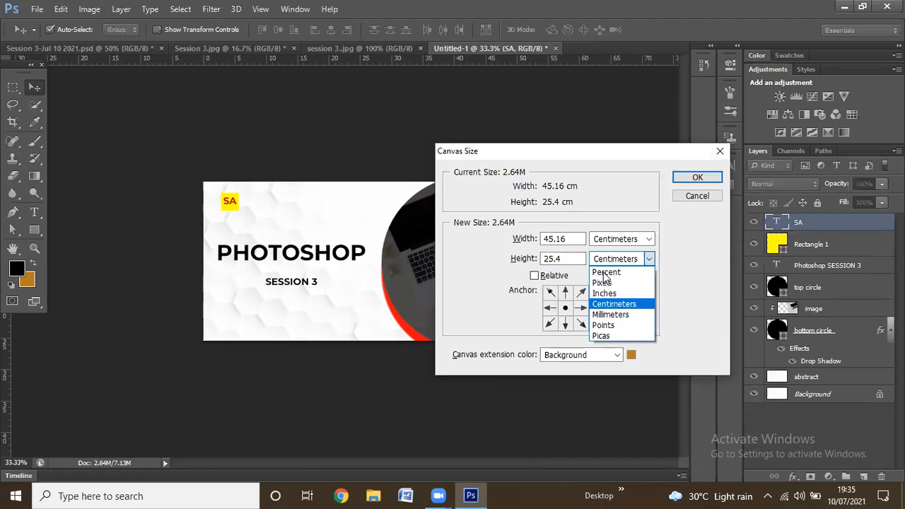
{"action": "left_click", "coordinate": [608, 270]}
{"action": "left_click", "coordinate": [516, 258]}
{"action": "type", "text": "2000"}
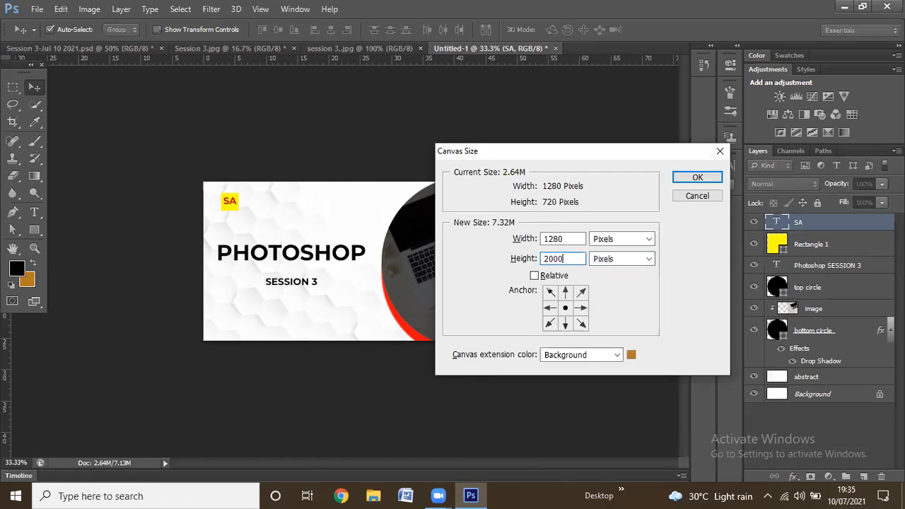
{"action": "key", "text": "Return"}
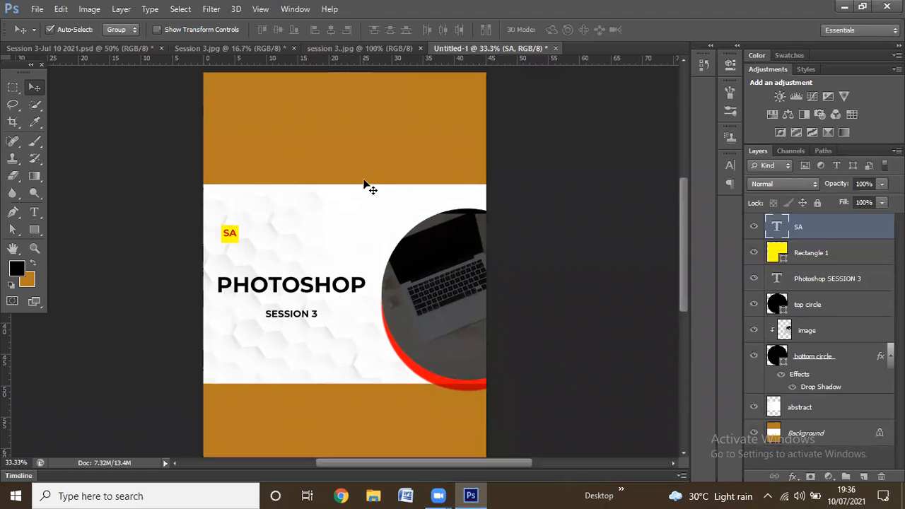
{"action": "left_click_drag", "start_coordinate": [339, 298], "coordinate": [304, 148]}
{"action": "scroll", "coordinate": [396, 261], "scroll_direction": "down", "scroll_amount": 5}
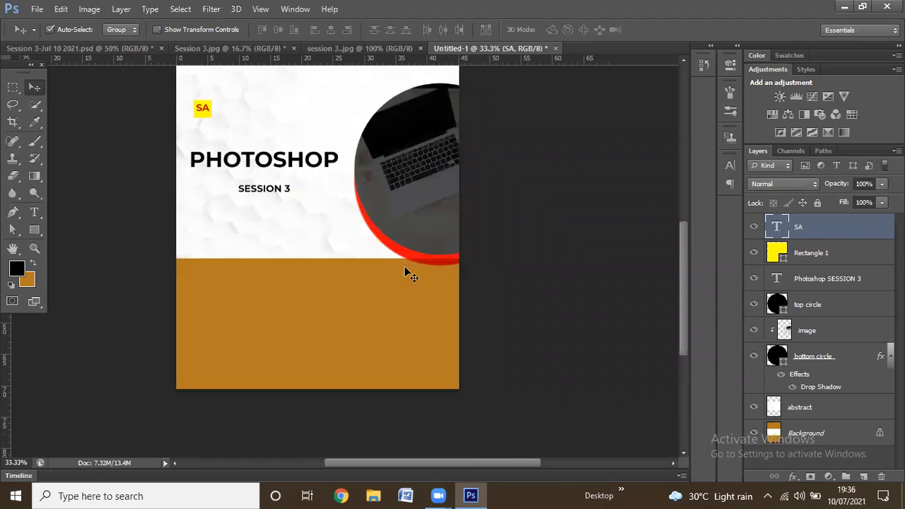
Inspect the coloured areas added above and below the banner, both close up and with the whole canvas in view.
{"action": "scroll", "coordinate": [407, 272], "scroll_direction": "down", "scroll_amount": 1}
{"action": "key", "text": "ctrl+plus"}
{"action": "key", "text": "ctrl+plus"}
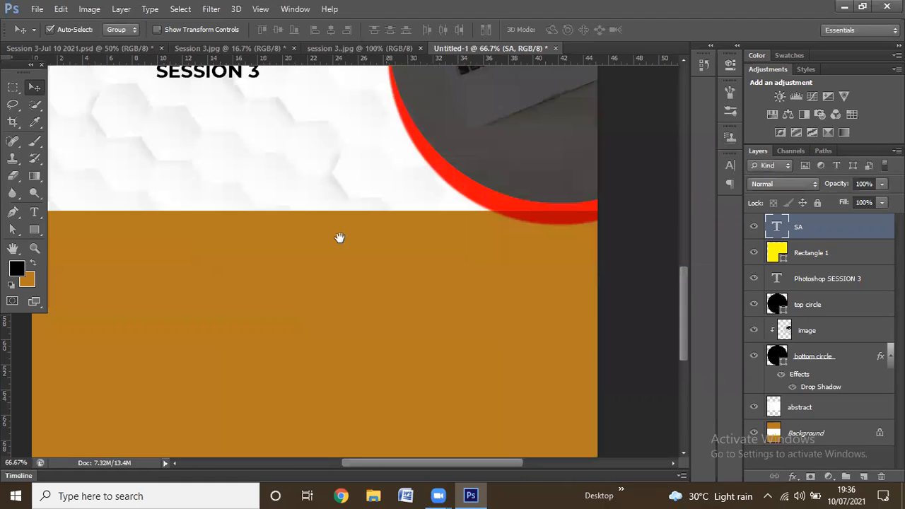
{"action": "left_click_drag", "start_coordinate": [339, 238], "coordinate": [454, 397]}
{"action": "left_click_drag", "start_coordinate": [369, 221], "coordinate": [330, 344]}
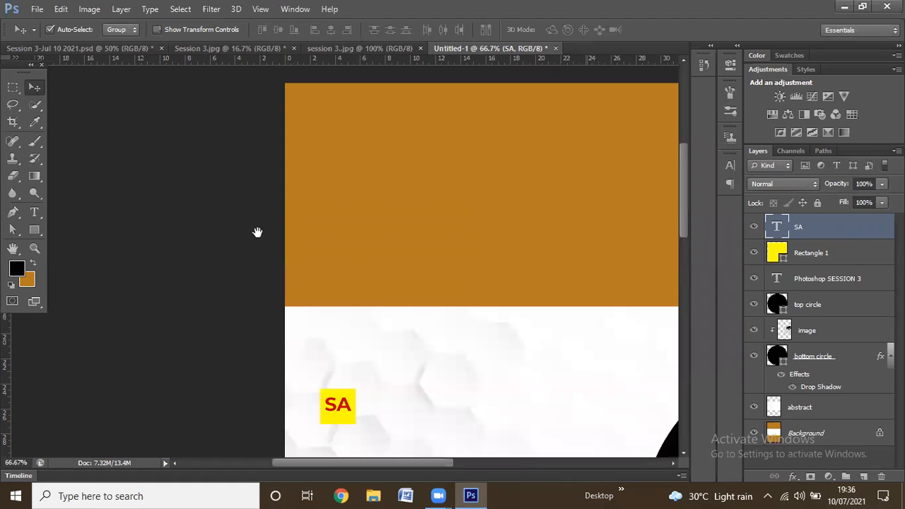
{"action": "left_click_drag", "start_coordinate": [256, 233], "coordinate": [285, 277]}
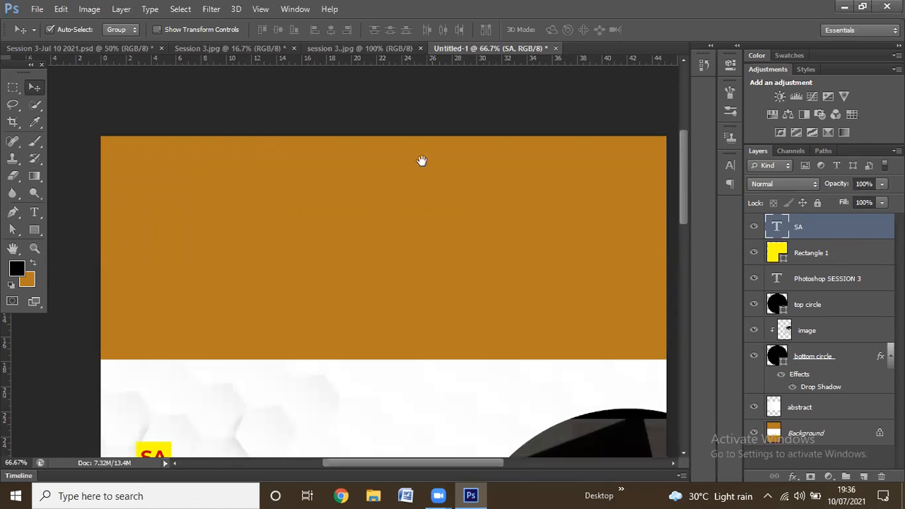
{"action": "left_click_drag", "start_coordinate": [407, 332], "coordinate": [405, 198]}
{"action": "left_click_drag", "start_coordinate": [334, 323], "coordinate": [330, 140]}
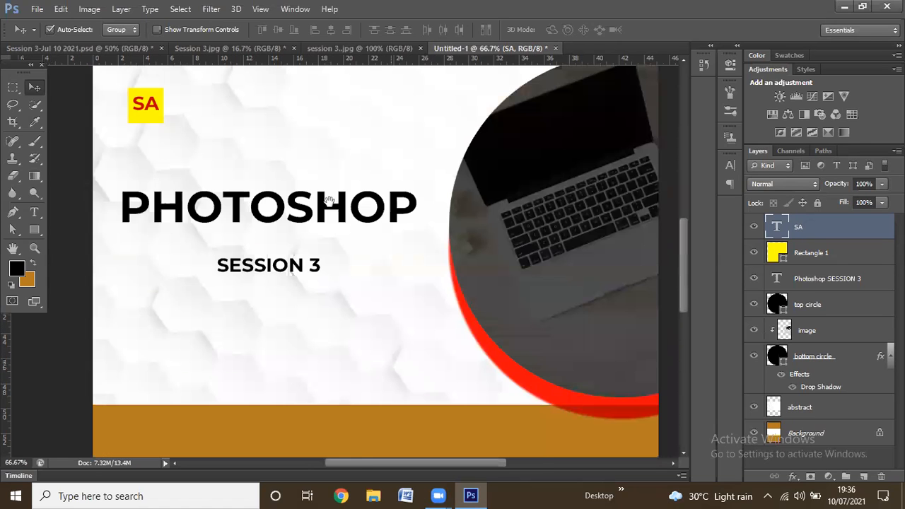
{"action": "left_click_drag", "start_coordinate": [465, 256], "coordinate": [501, 204]}
{"action": "left_click_drag", "start_coordinate": [453, 288], "coordinate": [421, 291]}
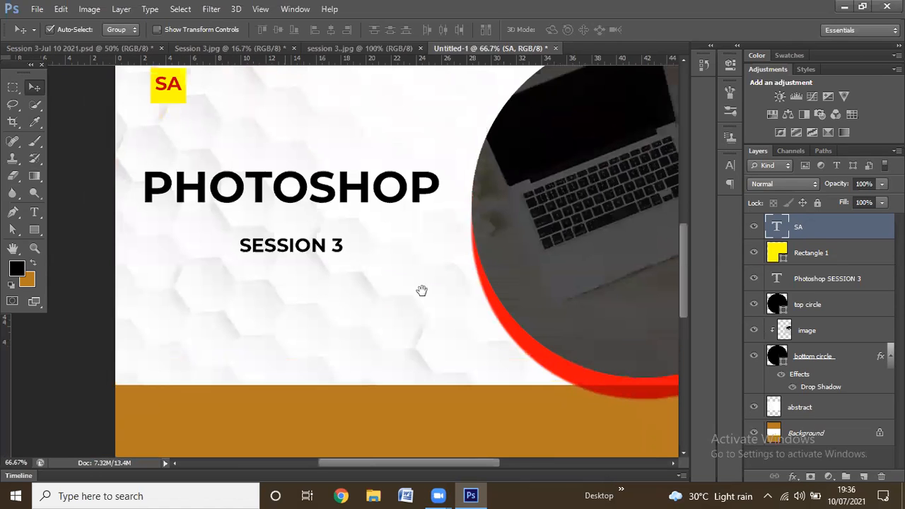
{"action": "key", "text": "ctrl+minus"}
{"action": "left_click_drag", "start_coordinate": [360, 169], "coordinate": [374, 281]}
{"action": "left_click_drag", "start_coordinate": [385, 220], "coordinate": [396, 290]}
{"action": "left_click_drag", "start_coordinate": [375, 237], "coordinate": [382, 324]}
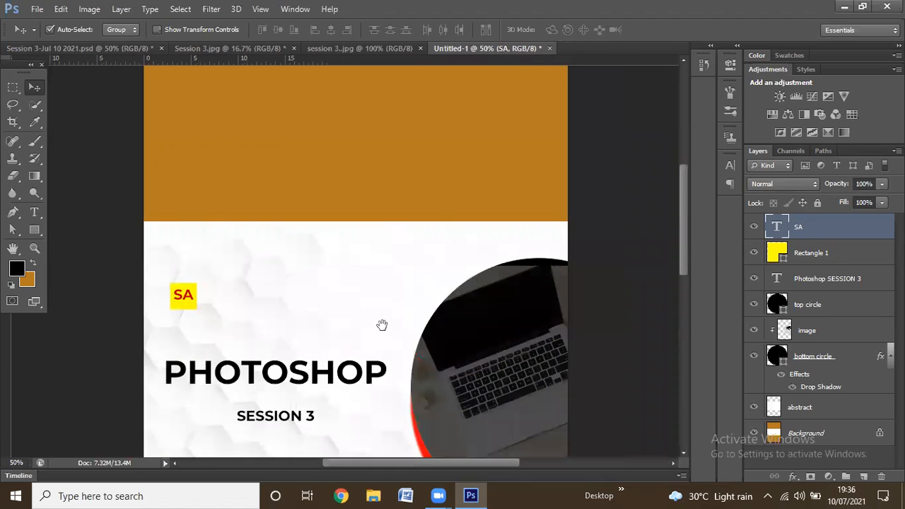
{"action": "scroll", "coordinate": [377, 271], "scroll_direction": "down", "scroll_amount": 3}
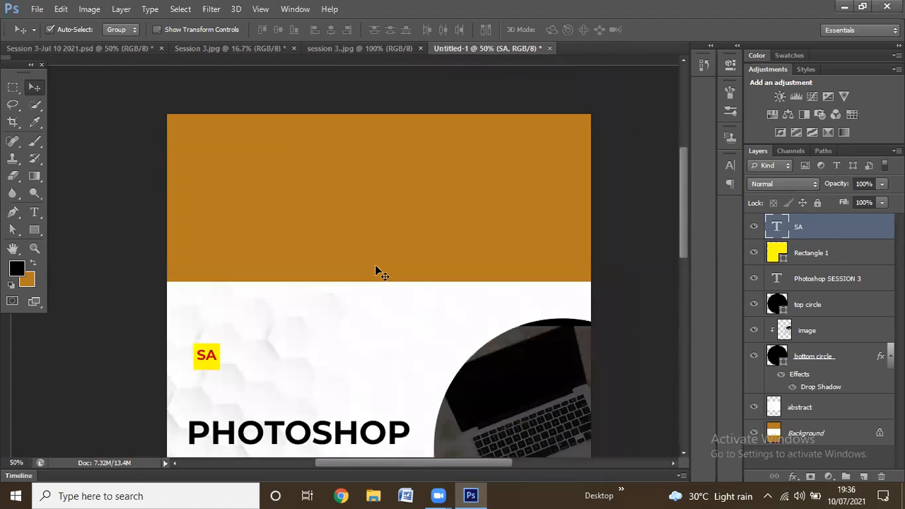
{"action": "key", "text": "ctrl+r"}
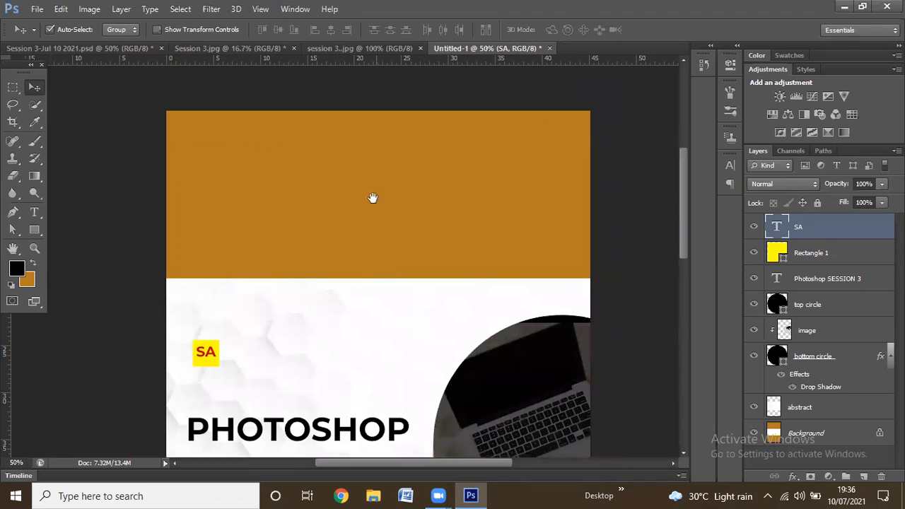
{"action": "scroll", "coordinate": [378, 311], "scroll_direction": "down", "scroll_amount": 5}
{"action": "scroll", "coordinate": [398, 346], "scroll_direction": "down", "scroll_amount": 2}
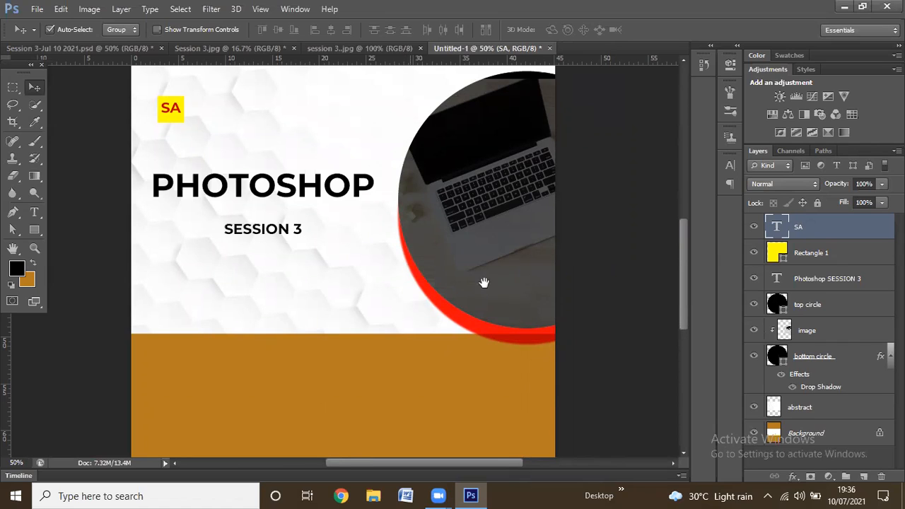
{"action": "left_click_drag", "start_coordinate": [433, 273], "coordinate": [329, 216]}
{"action": "left_click_drag", "start_coordinate": [410, 280], "coordinate": [163, 259]}
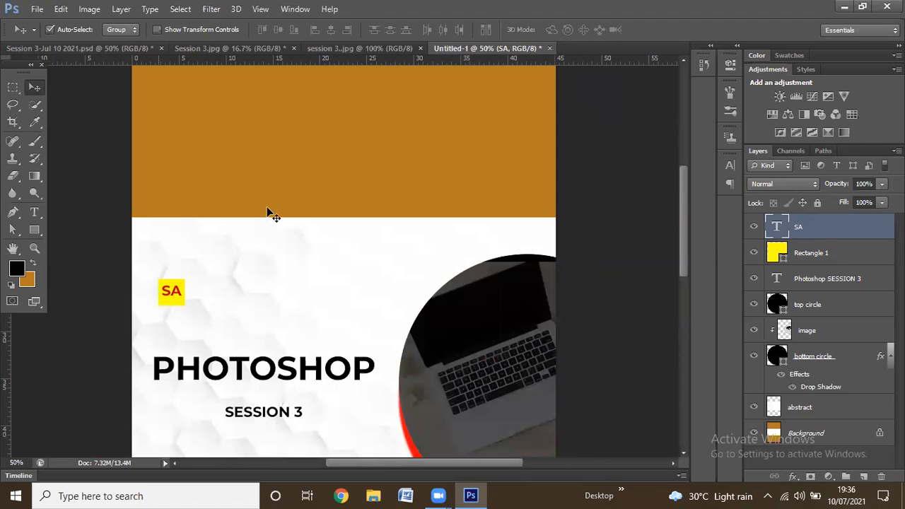
{"action": "left_click_drag", "start_coordinate": [338, 258], "coordinate": [338, 260]}
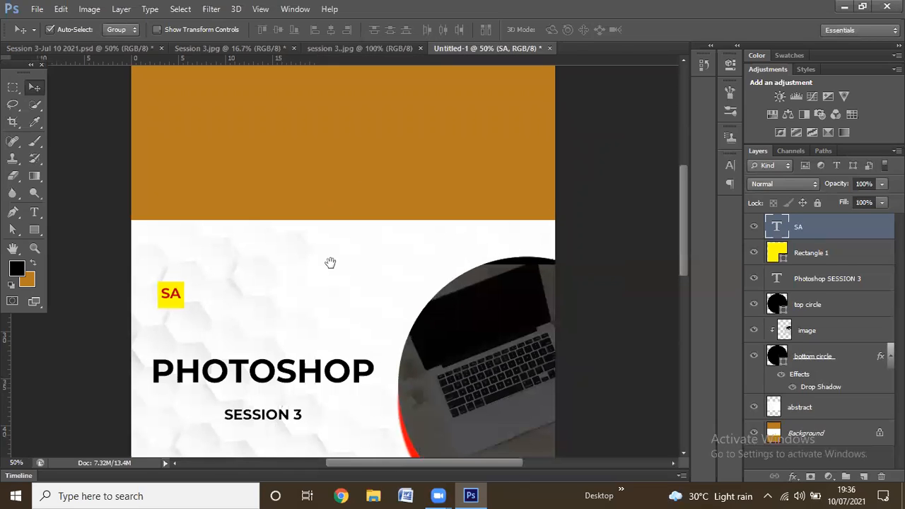
{"action": "scroll", "coordinate": [332, 263], "scroll_direction": "up", "scroll_amount": 5}
{"action": "scroll", "coordinate": [332, 269], "scroll_direction": "down", "scroll_amount": 1}
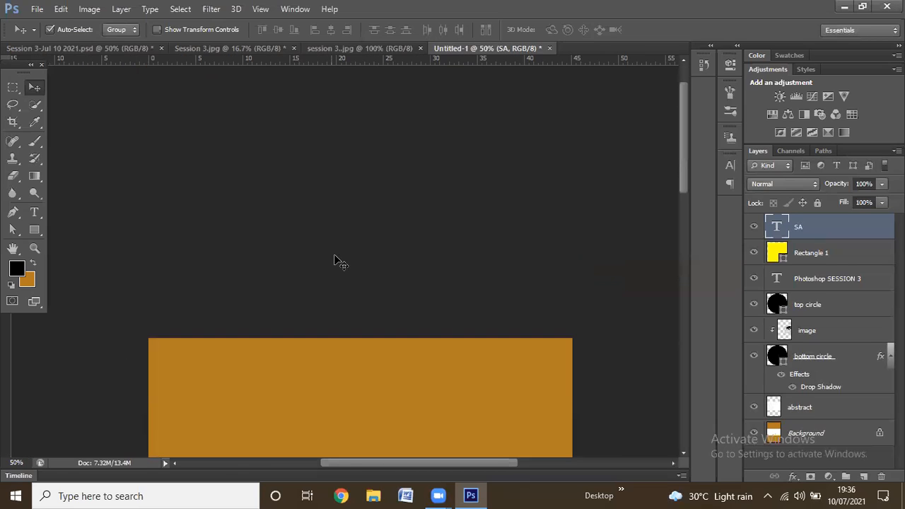
{"action": "scroll", "coordinate": [336, 263], "scroll_direction": "down", "scroll_amount": 2}
{"action": "scroll", "coordinate": [336, 254], "scroll_direction": "down", "scroll_amount": 5}
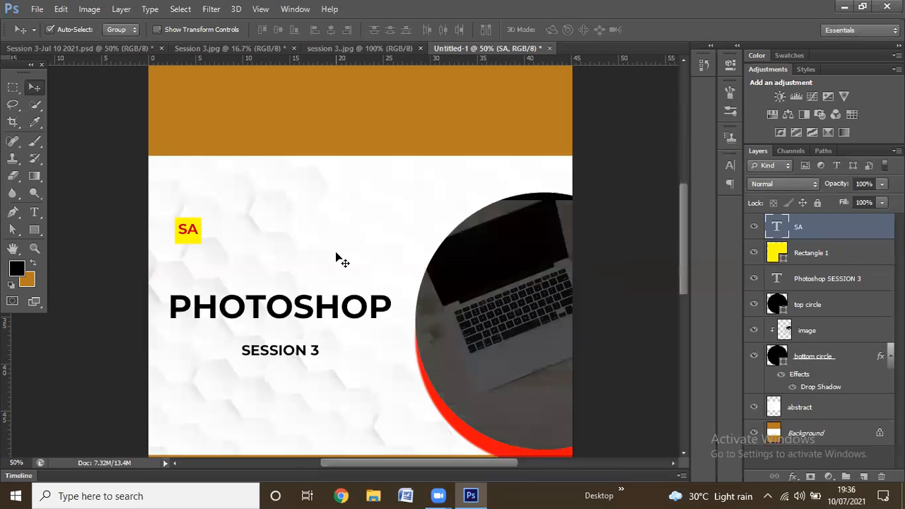
{"action": "scroll", "coordinate": [335, 258], "scroll_direction": "up", "scroll_amount": 2}
{"action": "scroll", "coordinate": [336, 258], "scroll_direction": "up", "scroll_amount": 2}
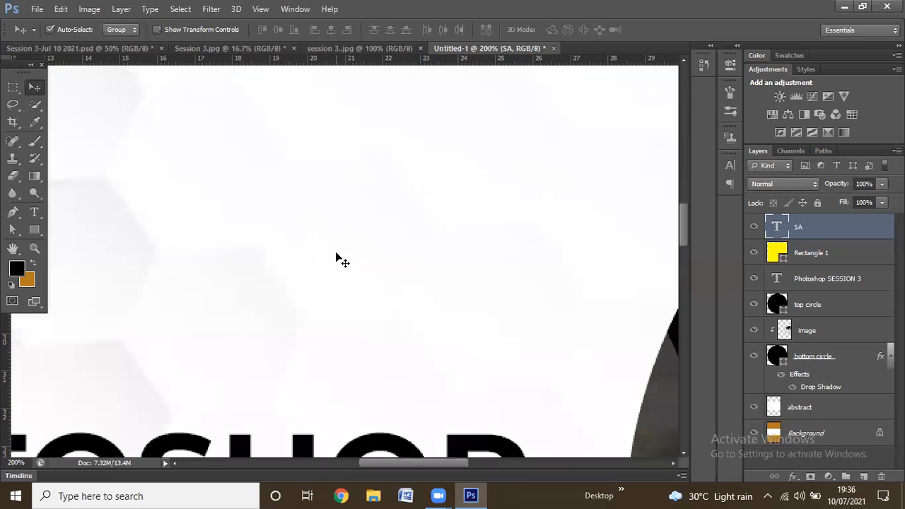
{"action": "scroll", "coordinate": [336, 256], "scroll_direction": "down", "scroll_amount": 3}
{"action": "scroll", "coordinate": [347, 367], "scroll_direction": "down", "scroll_amount": 2}
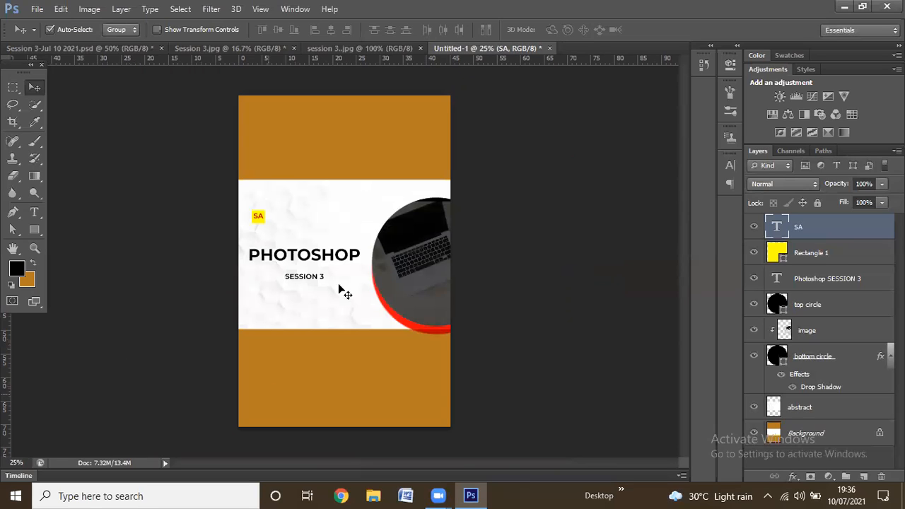
{"action": "key", "text": "ctrl+plus"}
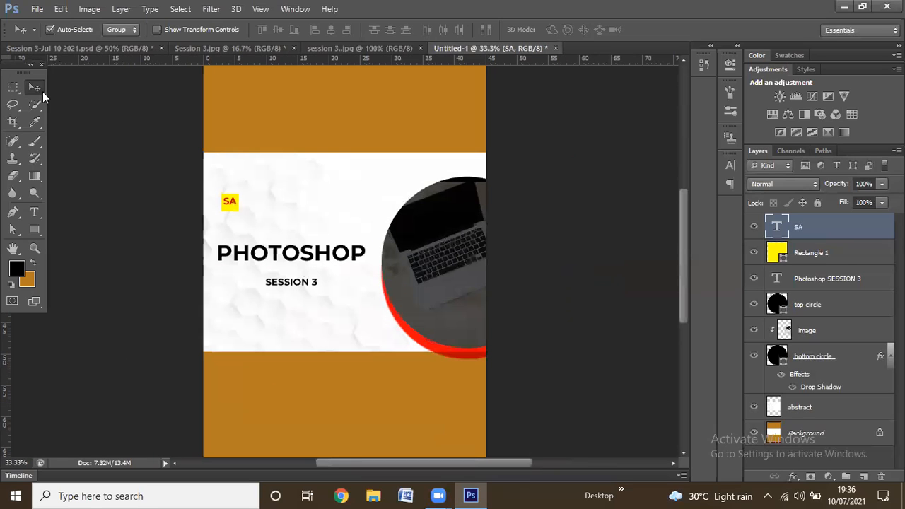
Activate the Rectangular Marquee tool and look over the other marquee variants.
{"action": "left_click", "coordinate": [16, 88]}
{"action": "left_click", "coordinate": [79, 156]}
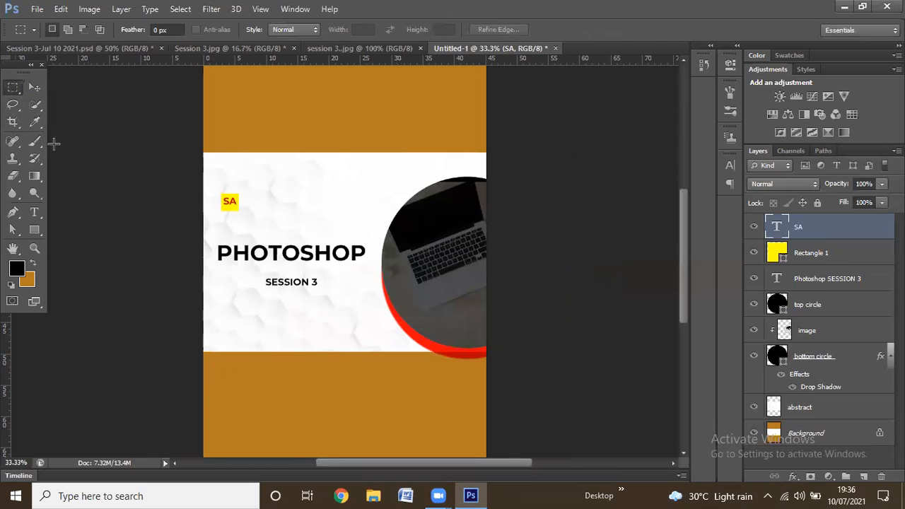
{"action": "right_click", "coordinate": [19, 91]}
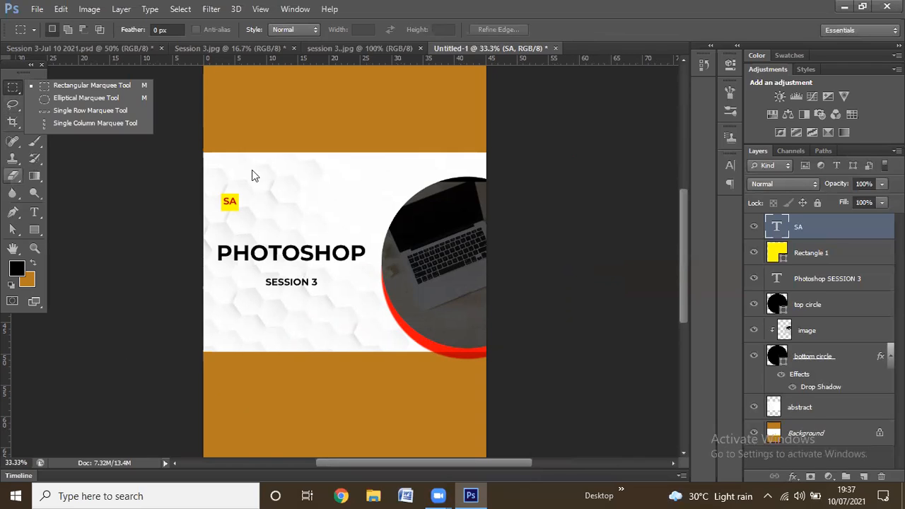
In the Session 3.jpg laptop photo, start a Pen path down the laptop's left side to the front-left corner.
{"action": "key", "text": "p"}
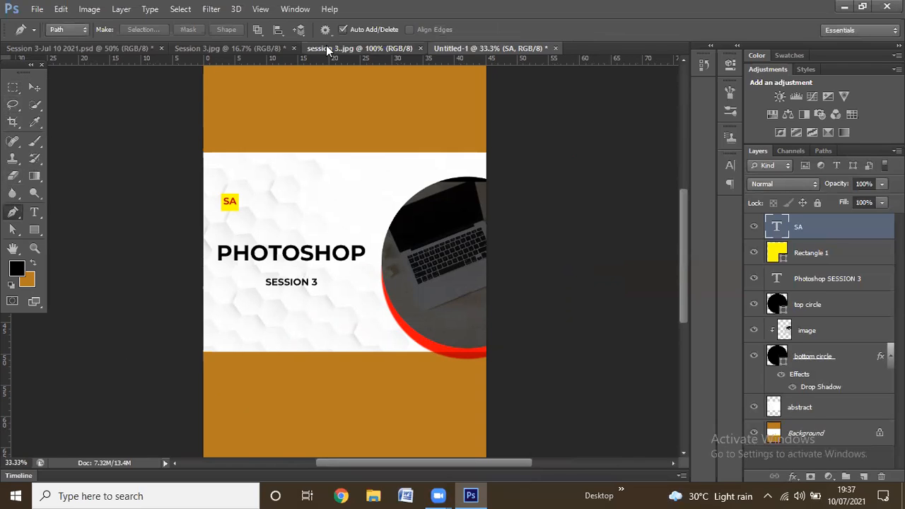
{"action": "left_click", "coordinate": [326, 47]}
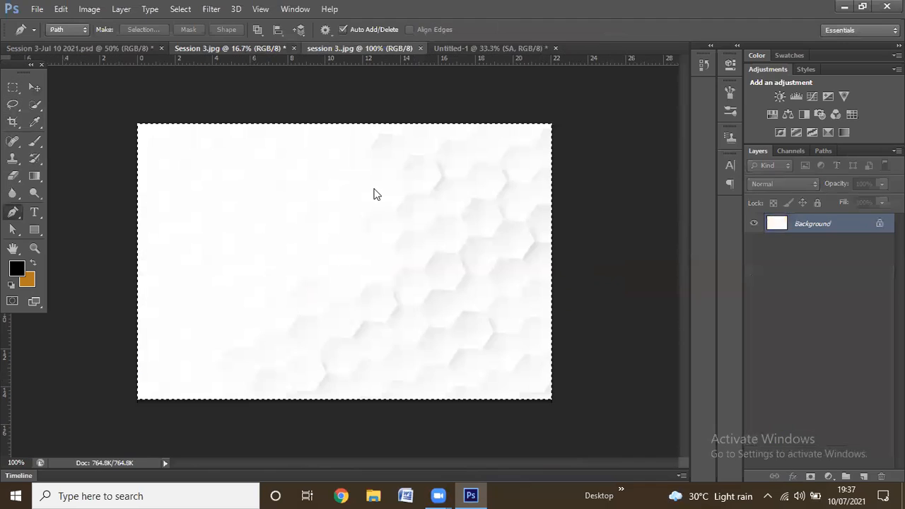
{"action": "left_click", "coordinate": [214, 49]}
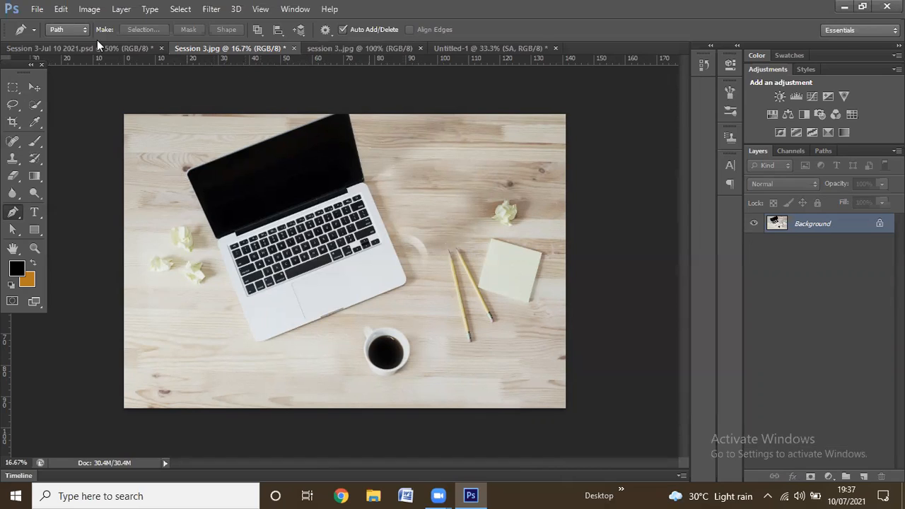
{"action": "left_click", "coordinate": [187, 173]}
{"action": "key", "text": "ctrl+z"}
{"action": "left_click", "coordinate": [187, 173]}
{"action": "left_click", "coordinate": [216, 238]}
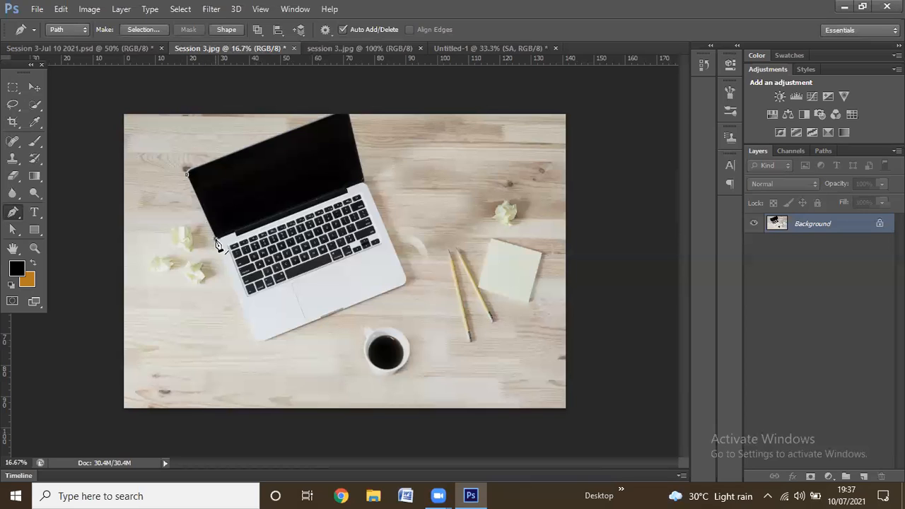
{"action": "left_click", "coordinate": [256, 340]}
Extend the path along the laptop's front edge, redoing the anchor close up where the rounded front-right corner begins.
{"action": "left_click", "coordinate": [405, 283]}
{"action": "key", "text": "ctrl+z"}
{"action": "key", "text": "ctrl+plus"}
{"action": "key", "text": "ctrl+plus"}
{"action": "key", "text": "ctrl+plus"}
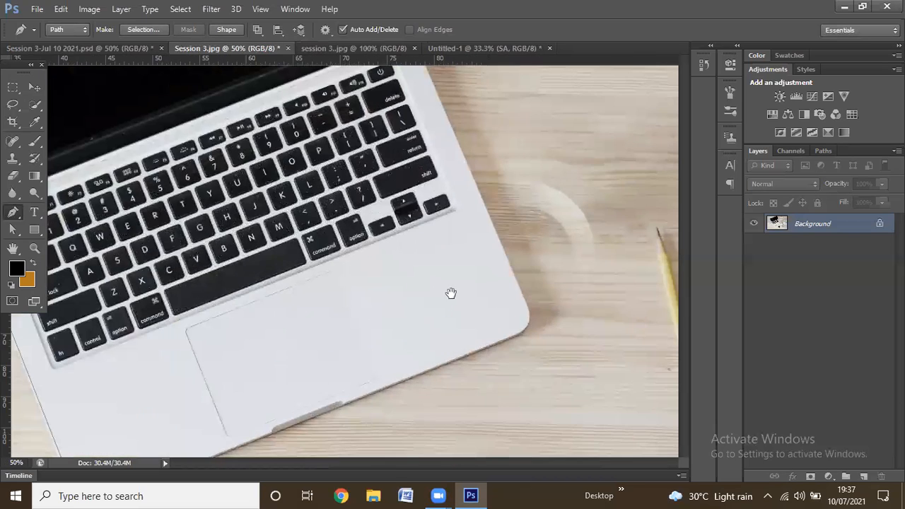
{"action": "left_click_drag", "start_coordinate": [451, 293], "coordinate": [290, 207]}
{"action": "mouse_move", "coordinate": [383, 245]}
{"action": "left_mouse_down"}
{"action": "mouse_move", "coordinate": [266, 184]}
{"action": "mouse_move", "coordinate": [381, 303]}
{"action": "mouse_move", "coordinate": [482, 309]}
{"action": "left_mouse_up"}
{"action": "left_click", "coordinate": [334, 276]}
Try to curve the path around the laptop's front-right corner, and undo the curved anchor.
{"action": "left_click", "coordinate": [336, 252]}
{"action": "left_click_drag", "start_coordinate": [344, 219], "coordinate": [332, 241]}
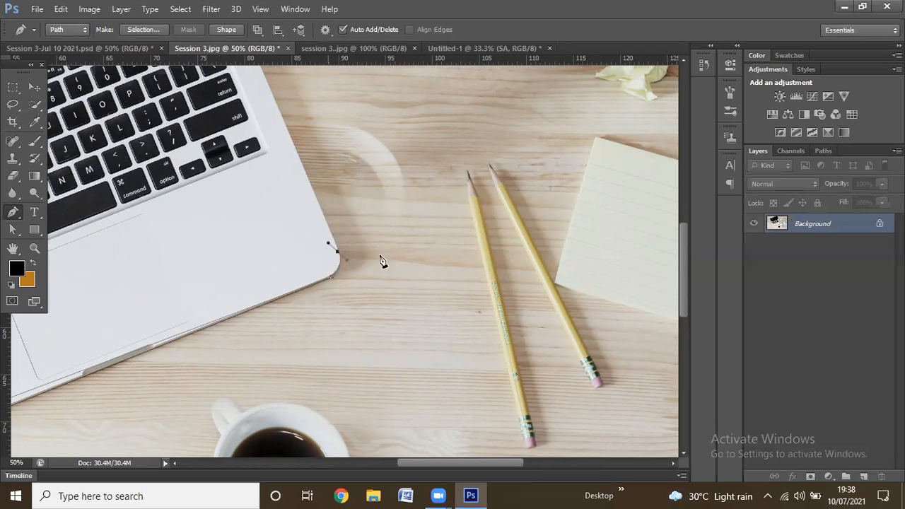
{"action": "scroll", "coordinate": [372, 264], "scroll_direction": "up", "scroll_amount": 2}
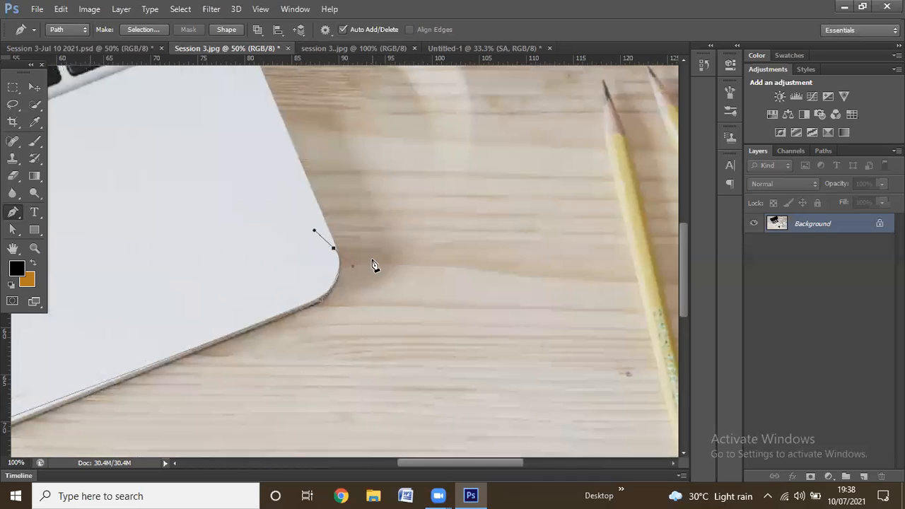
{"action": "scroll", "coordinate": [363, 250], "scroll_direction": "up", "scroll_amount": 2}
{"action": "key", "text": "ctrl+z"}
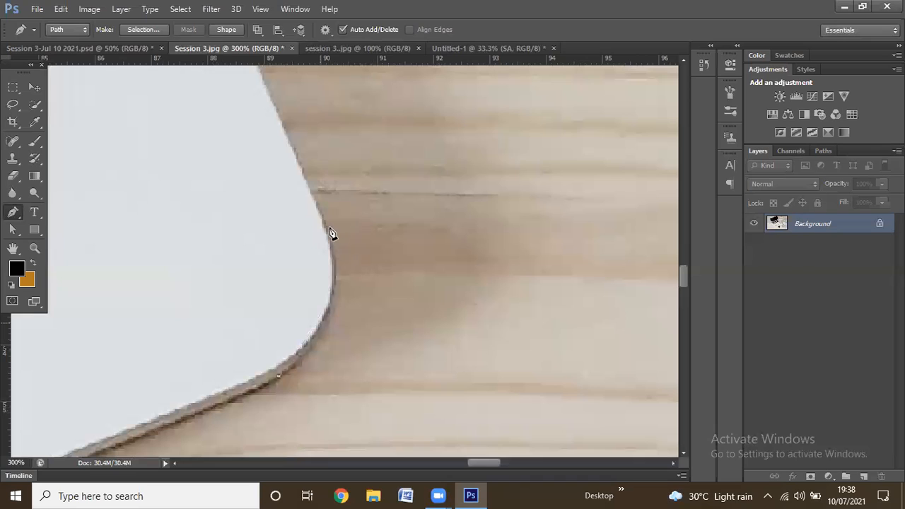
Add a curved anchor that follows the laptop's rounded front-right corner, and remove its outgoing direction handle.
{"action": "left_click_drag", "start_coordinate": [329, 233], "coordinate": [317, 192]}
{"action": "left_click_drag", "start_coordinate": [302, 151], "coordinate": [408, 247]}
{"action": "key", "text": "space"}
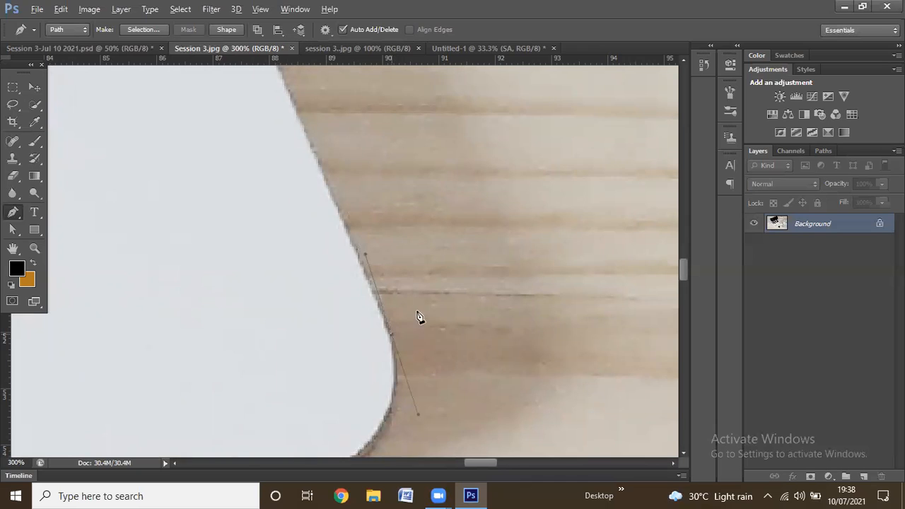
{"action": "scroll", "coordinate": [419, 297], "scroll_direction": "down", "scroll_amount": 1}
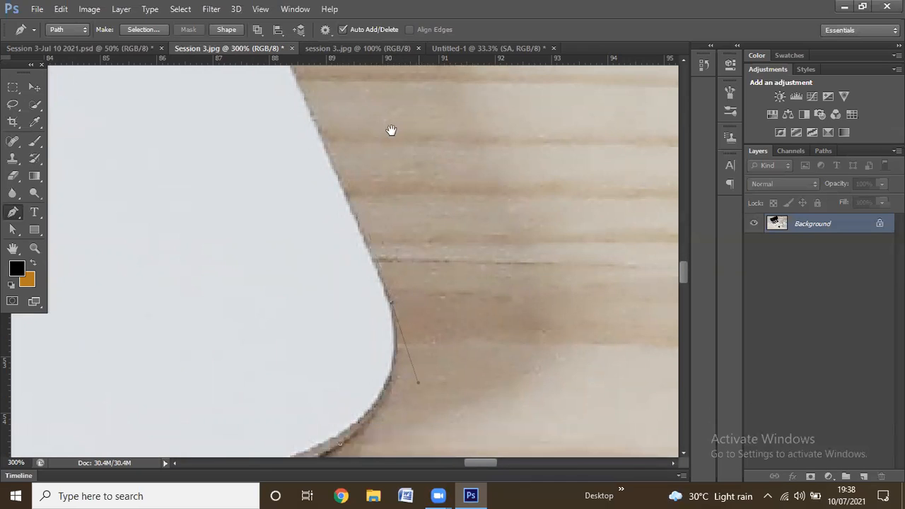
Extend the Pen path with straight segments up the right edge of the laptop base, past the keyboard.
{"action": "left_click_drag", "start_coordinate": [391, 130], "coordinate": [417, 240]}
{"action": "left_click", "coordinate": [307, 160]}
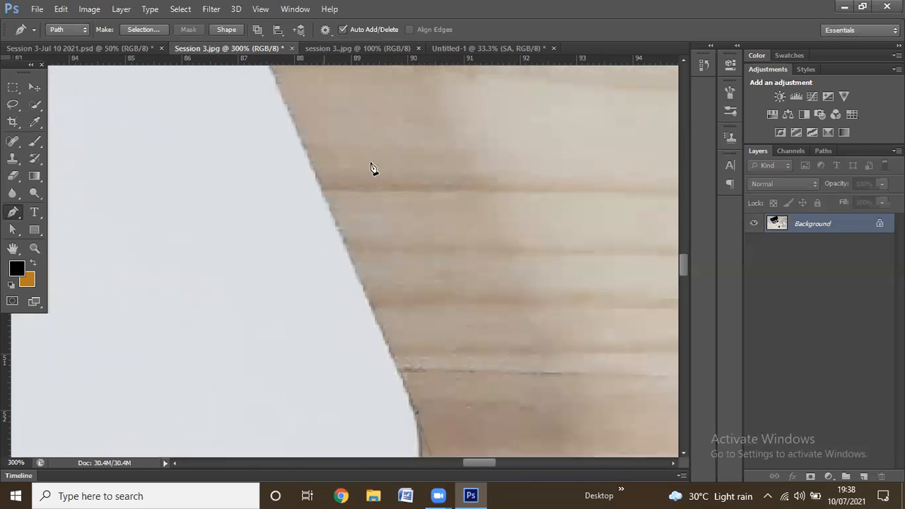
{"action": "left_click_drag", "start_coordinate": [371, 139], "coordinate": [410, 252]}
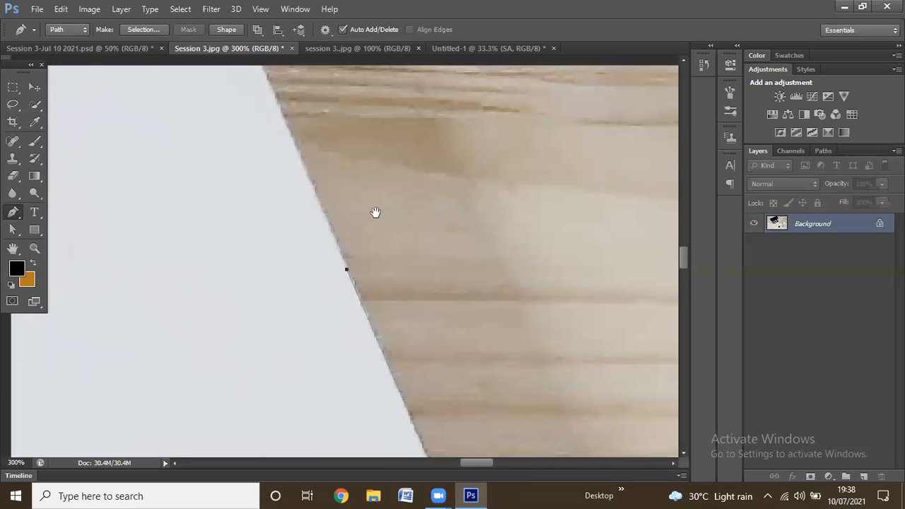
{"action": "left_click_drag", "start_coordinate": [332, 195], "coordinate": [424, 417]}
{"action": "left_click", "coordinate": [297, 182]}
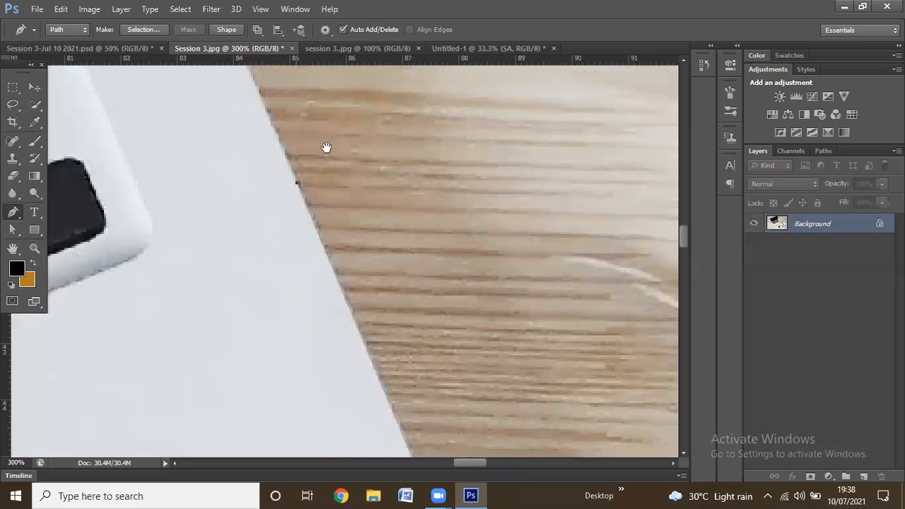
{"action": "left_click_drag", "start_coordinate": [333, 212], "coordinate": [372, 284]}
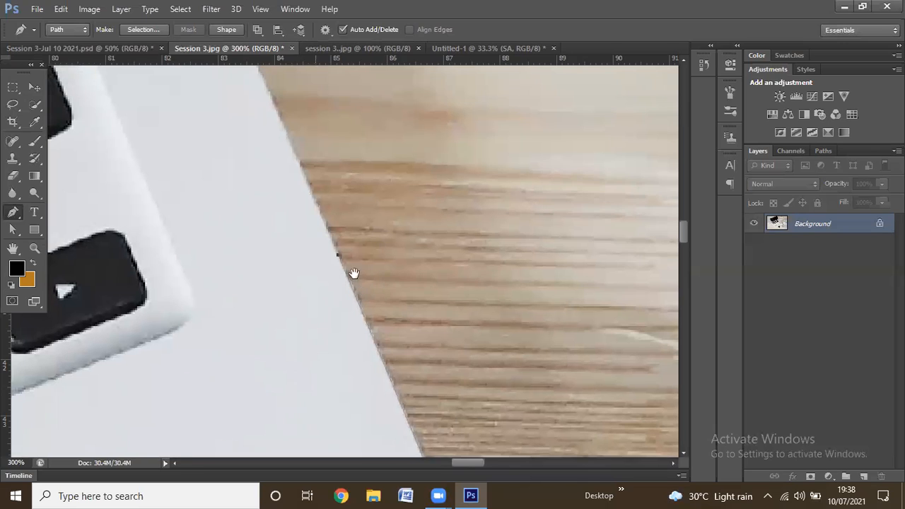
{"action": "left_click_drag", "start_coordinate": [312, 193], "coordinate": [350, 293]}
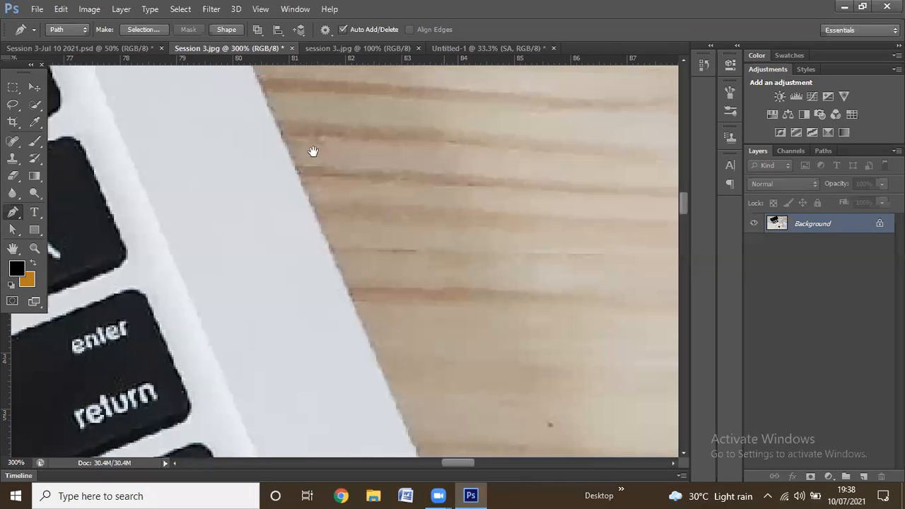
{"action": "left_click", "coordinate": [299, 174]}
Curve the path around the laptop base's rounded back-right corner to the hinge, and remove the last anchor's outgoing direction handle.
{"action": "left_click_drag", "start_coordinate": [326, 195], "coordinate": [402, 328]}
{"action": "left_click_drag", "start_coordinate": [309, 105], "coordinate": [394, 271]}
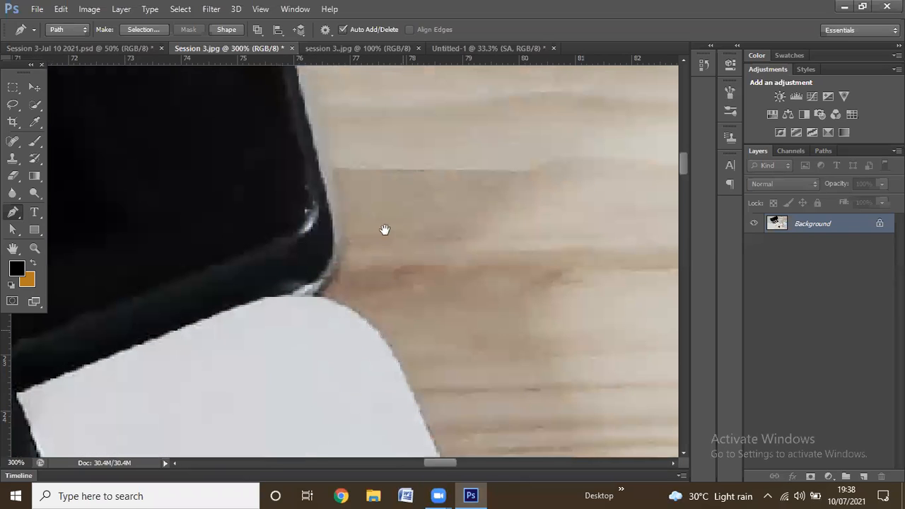
{"action": "left_click_drag", "start_coordinate": [384, 229], "coordinate": [416, 207]}
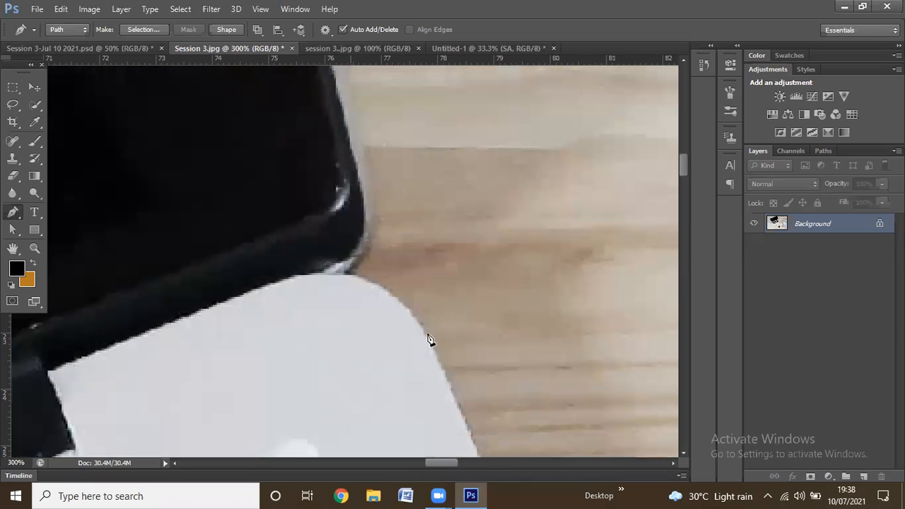
{"action": "left_click", "coordinate": [424, 328]}
{"action": "left_click", "coordinate": [338, 275]}
{"action": "left_click_drag", "start_coordinate": [316, 278], "coordinate": [303, 285]}
{"action": "scroll", "coordinate": [339, 280], "scroll_direction": "up", "scroll_amount": 1}
{"action": "left_click", "coordinate": [339, 280], "text": "alt"}
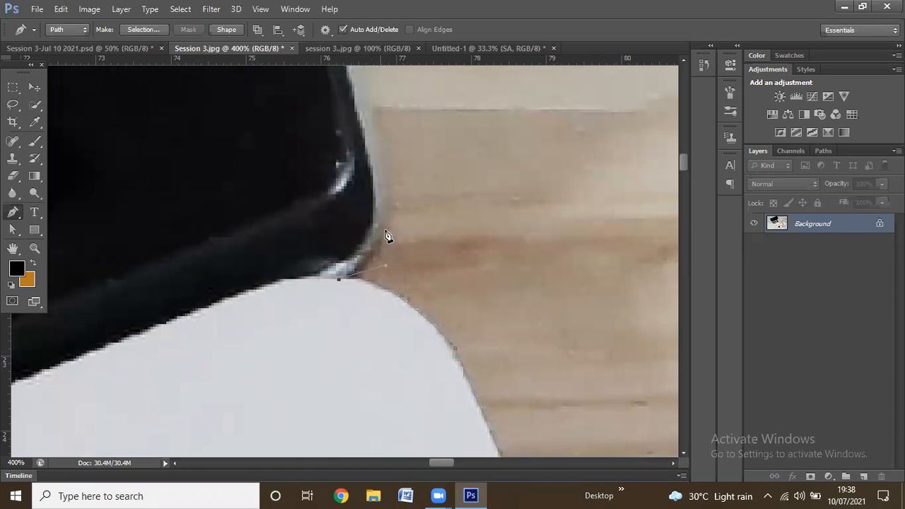
Curve the path around the screen lid's lower-right corner and continue it up the lid's right edge to the photo's upper border.
{"action": "left_click_drag", "start_coordinate": [378, 180], "coordinate": [377, 166]}
{"action": "left_click_drag", "start_coordinate": [423, 219], "coordinate": [469, 412]}
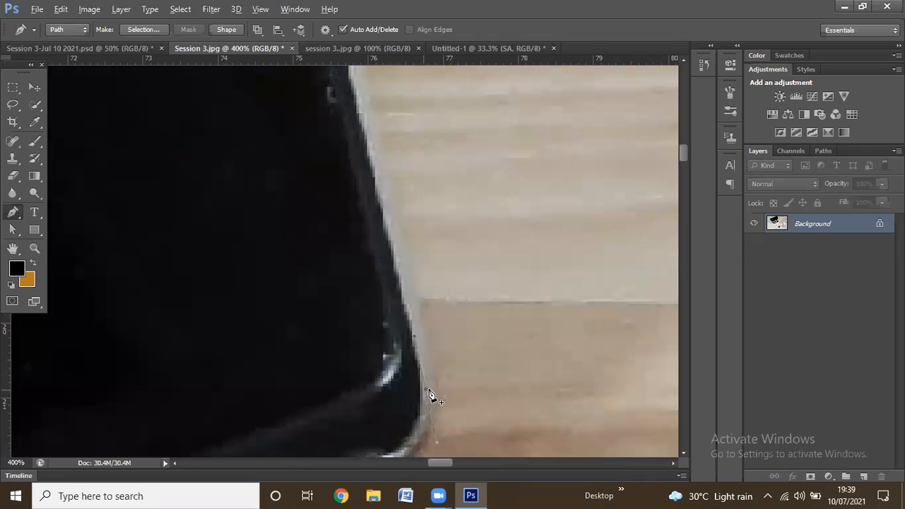
{"action": "left_click_drag", "start_coordinate": [389, 244], "coordinate": [421, 353]}
{"action": "left_click_drag", "start_coordinate": [400, 283], "coordinate": [417, 372]}
{"action": "left_click_drag", "start_coordinate": [388, 248], "coordinate": [413, 353]}
{"action": "left_click_drag", "start_coordinate": [379, 273], "coordinate": [406, 372]}
{"action": "left_click_drag", "start_coordinate": [395, 224], "coordinate": [417, 363]}
{"action": "left_click_drag", "start_coordinate": [394, 213], "coordinate": [406, 315]}
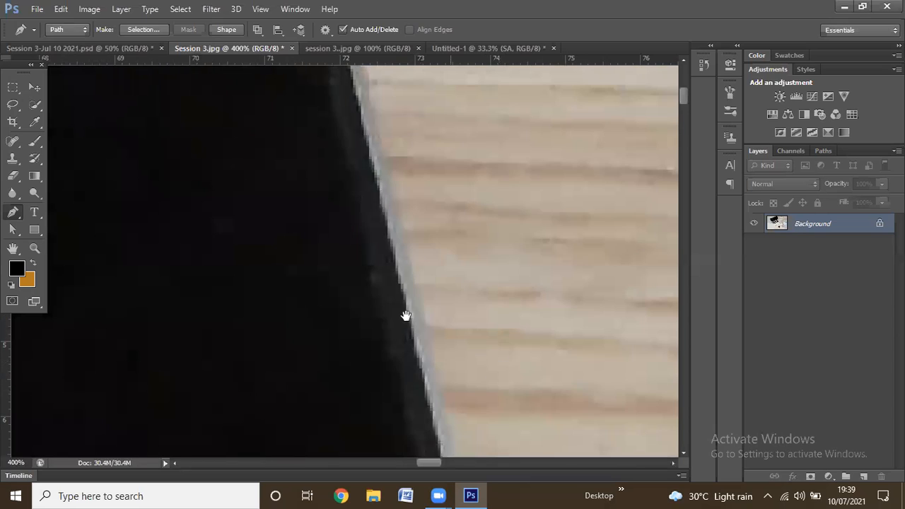
{"action": "left_click_drag", "start_coordinate": [392, 205], "coordinate": [395, 276]}
{"action": "left_click", "coordinate": [469, 316]}
Run the path across the cropped top of the lid and down its long upper edge to the start of the rounded top-left corner.
{"action": "left_click_drag", "start_coordinate": [468, 229], "coordinate": [469, 229]}
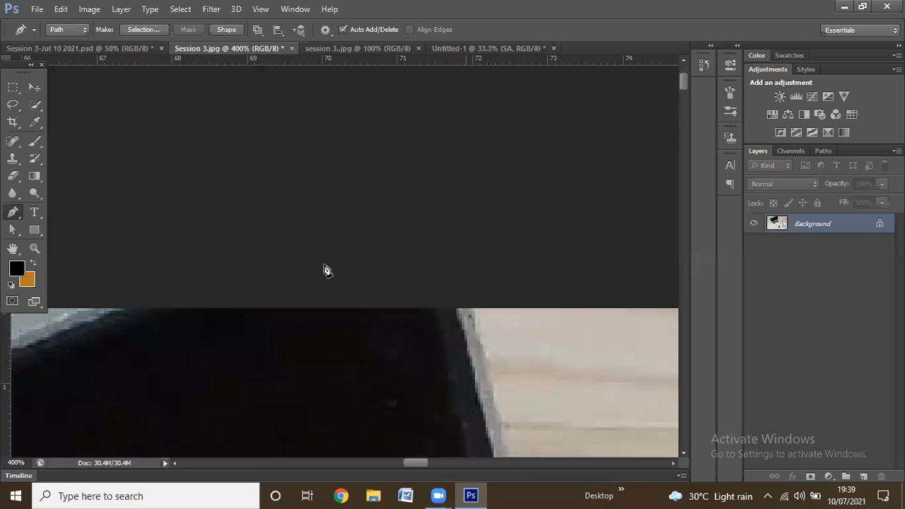
{"action": "left_click", "coordinate": [298, 270]}
{"action": "left_click_drag", "start_coordinate": [339, 236], "coordinate": [494, 216]}
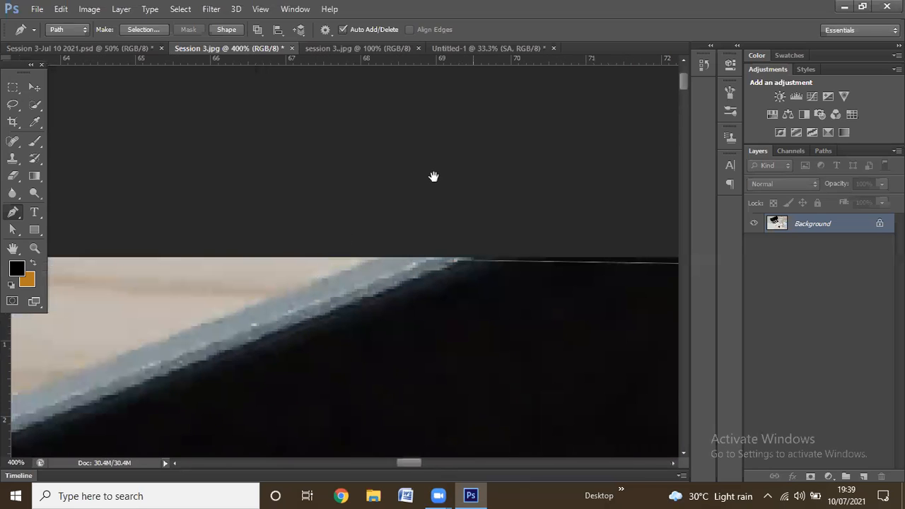
{"action": "left_click_drag", "start_coordinate": [302, 299], "coordinate": [505, 205]}
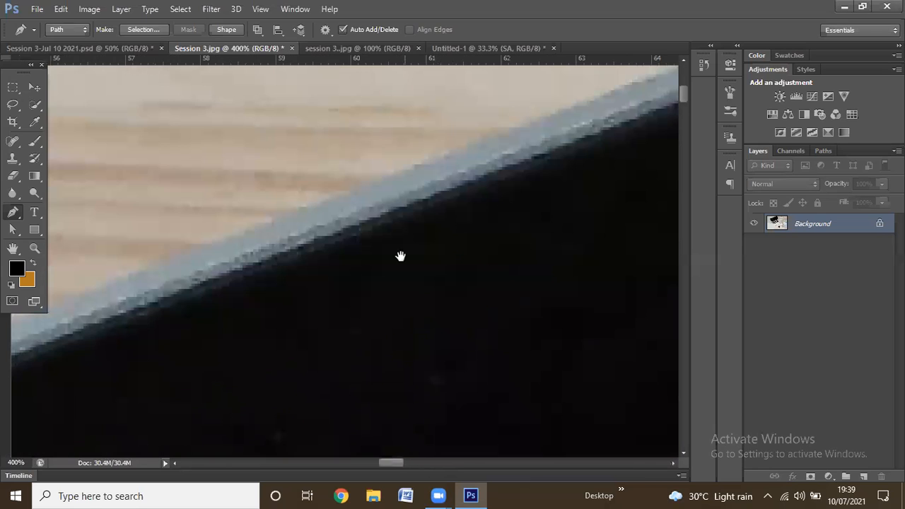
{"action": "left_click_drag", "start_coordinate": [451, 259], "coordinate": [424, 214]}
{"action": "left_click_drag", "start_coordinate": [407, 248], "coordinate": [488, 212]}
{"action": "left_click_drag", "start_coordinate": [220, 258], "coordinate": [381, 212]}
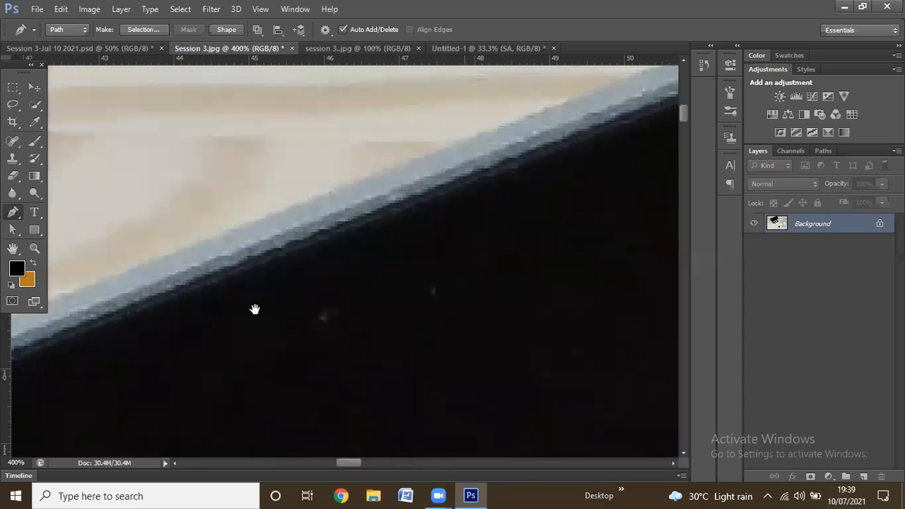
{"action": "left_click_drag", "start_coordinate": [222, 309], "coordinate": [403, 226]}
{"action": "left_click_drag", "start_coordinate": [216, 282], "coordinate": [435, 212]}
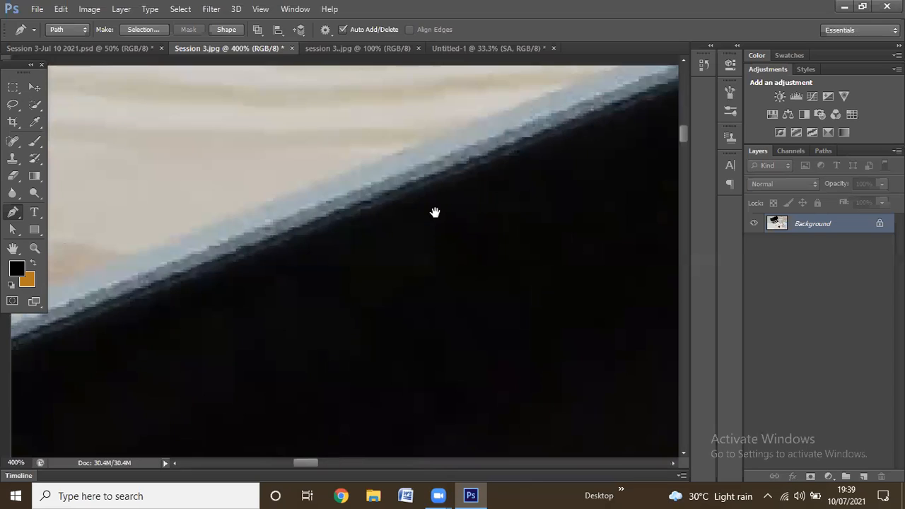
{"action": "key", "text": "ctrl+minus"}
{"action": "key", "text": "ctrl+minus"}
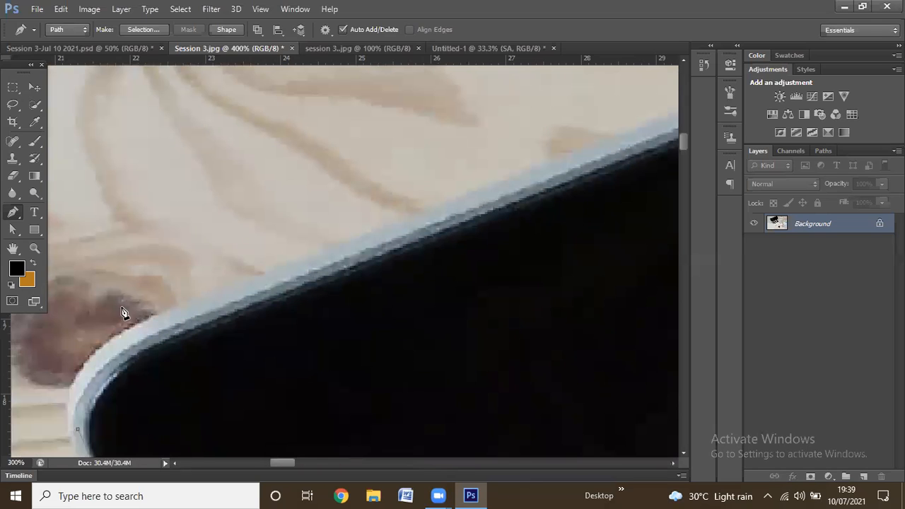
{"action": "left_click", "coordinate": [195, 316]}
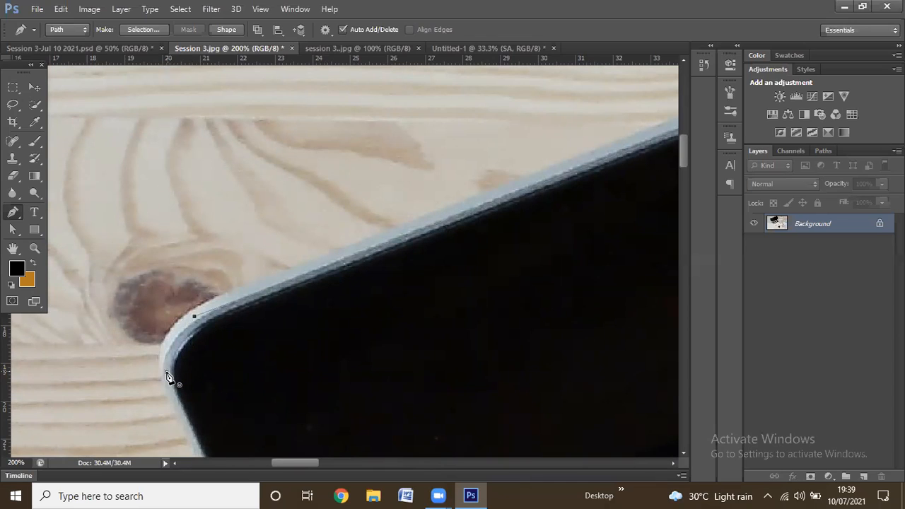
Close the path on its starting anchor with a curve around the lid's top-left corner, and convert it into a selection.
{"action": "left_click_drag", "start_coordinate": [164, 377], "coordinate": [165, 416]}
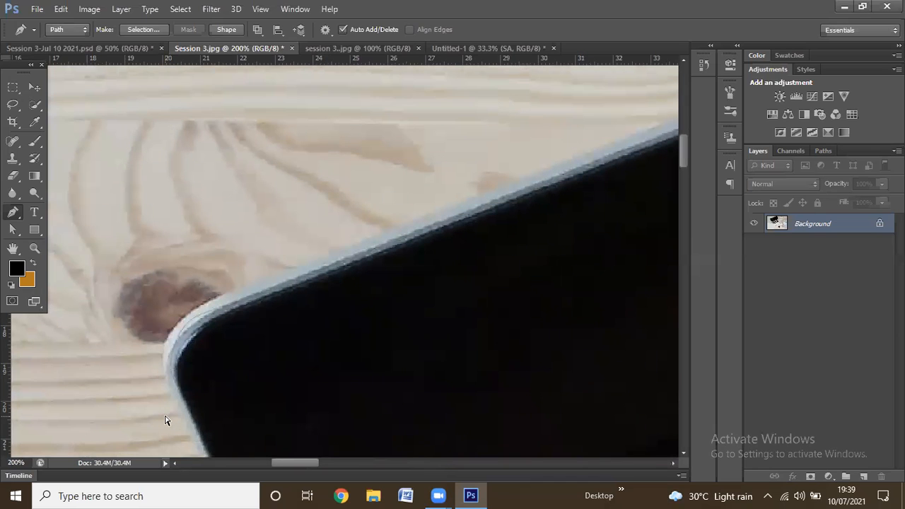
{"action": "key", "text": "ctrl+minus"}
{"action": "key", "text": "ctrl+minus"}
{"action": "key", "text": "ctrl+minus"}
{"action": "key", "text": "ctrl+minus"}
{"action": "key", "text": "ctrl+minus"}
{"action": "key", "text": "ctrl+minus"}
{"action": "key", "text": "ctrl+minus"}
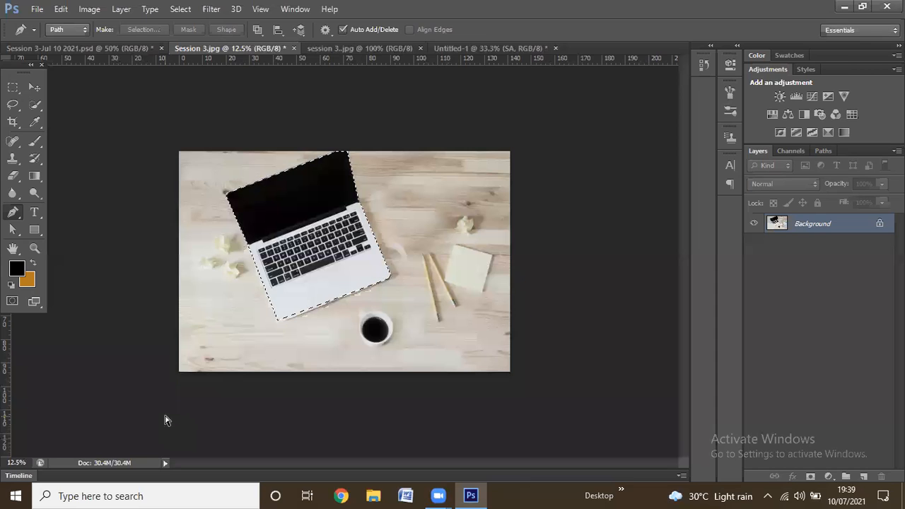
{"action": "key", "text": "ctrl+plus"}
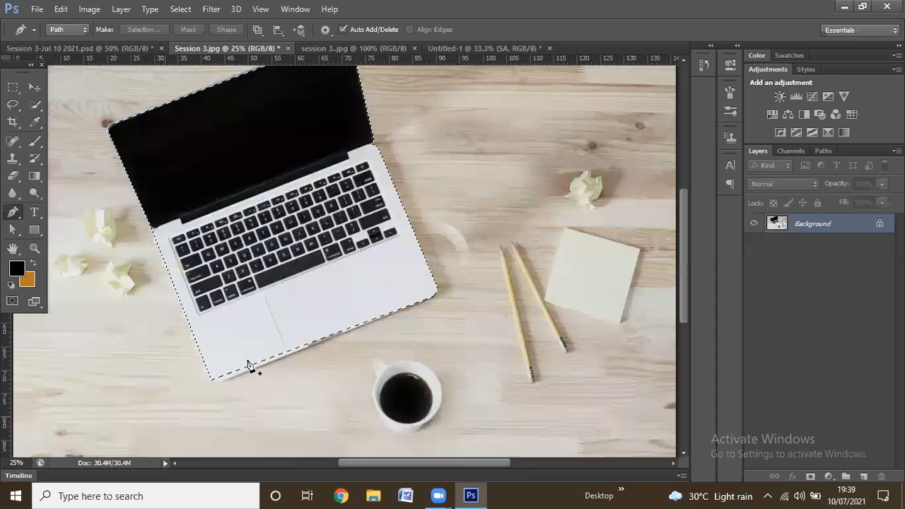
{"action": "scroll", "coordinate": [249, 366], "scroll_direction": "up", "scroll_amount": 1}
{"action": "scroll", "coordinate": [248, 365], "scroll_direction": "up", "scroll_amount": 1}
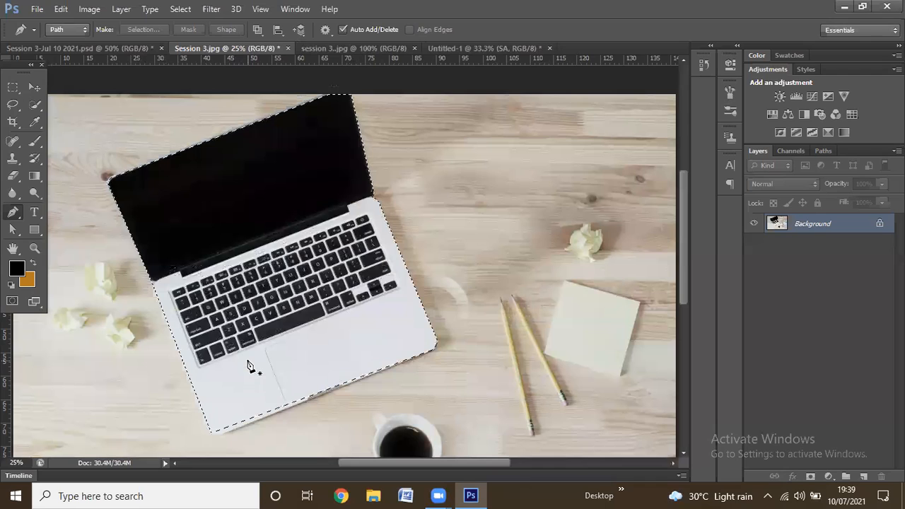
Copy the selected laptop to a new layer and move the copy toward the right of the original with the Move tool.
{"action": "left_click", "coordinate": [89, 10]}
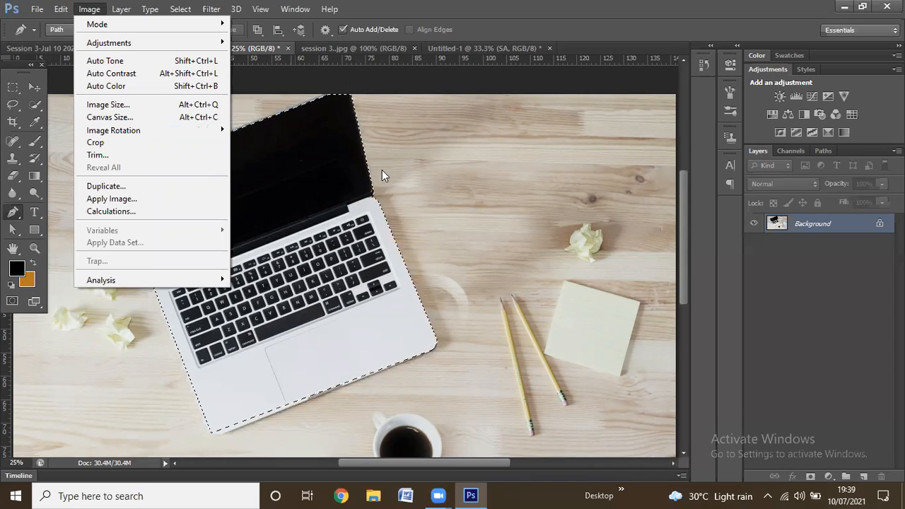
{"action": "left_click", "coordinate": [30, 94]}
{"action": "left_click", "coordinate": [33, 91]}
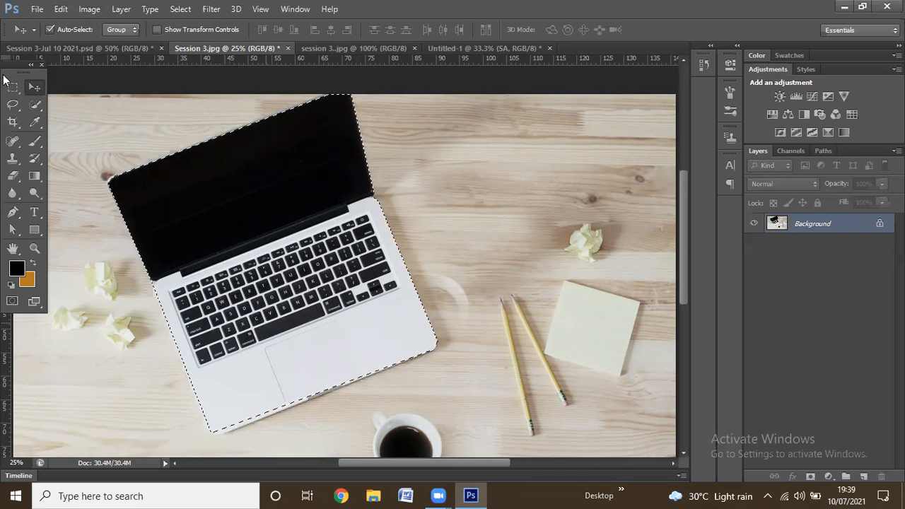
{"action": "key", "text": "ctrl+j"}
{"action": "left_click_drag", "start_coordinate": [197, 219], "coordinate": [403, 225]}
{"action": "key", "text": "ctrl+minus"}
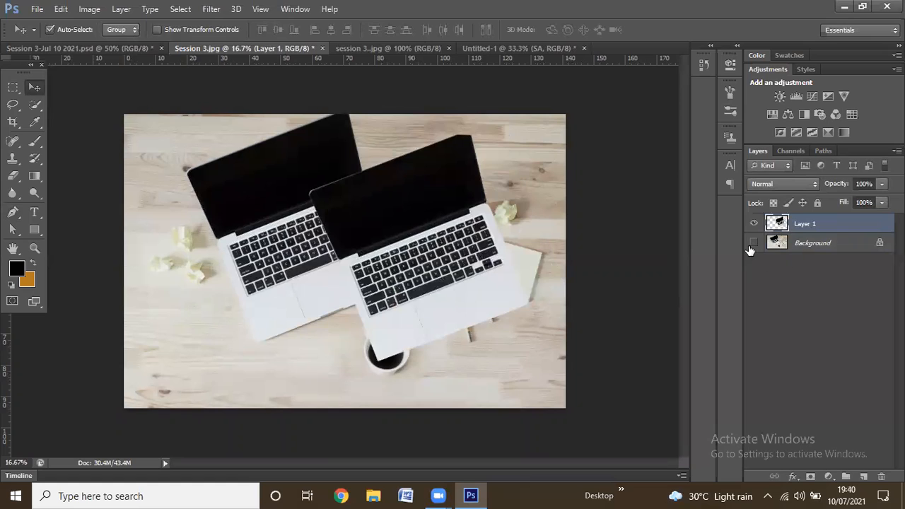
Hide the Background layer and move the cut-out laptop around on the transparent canvas.
{"action": "left_click", "coordinate": [753, 243]}
{"action": "left_click_drag", "start_coordinate": [438, 253], "coordinate": [335, 254]}
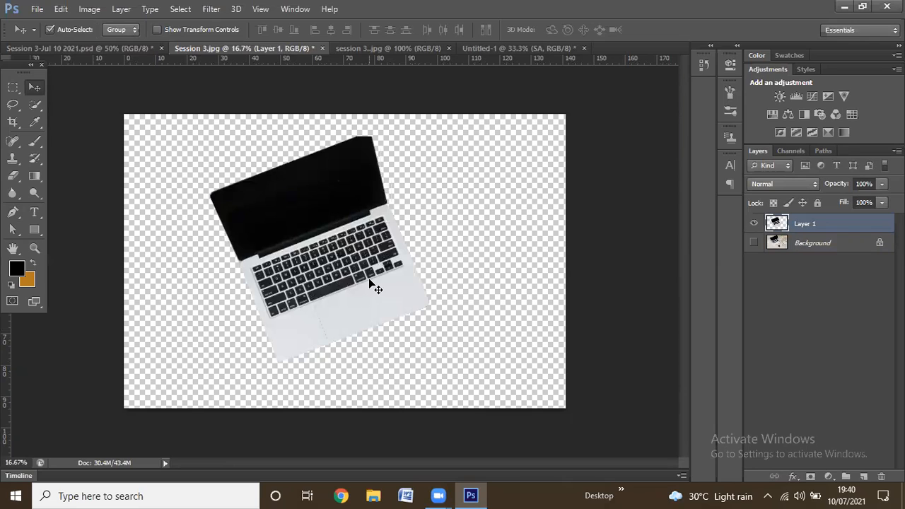
{"action": "left_click_drag", "start_coordinate": [387, 291], "coordinate": [379, 302]}
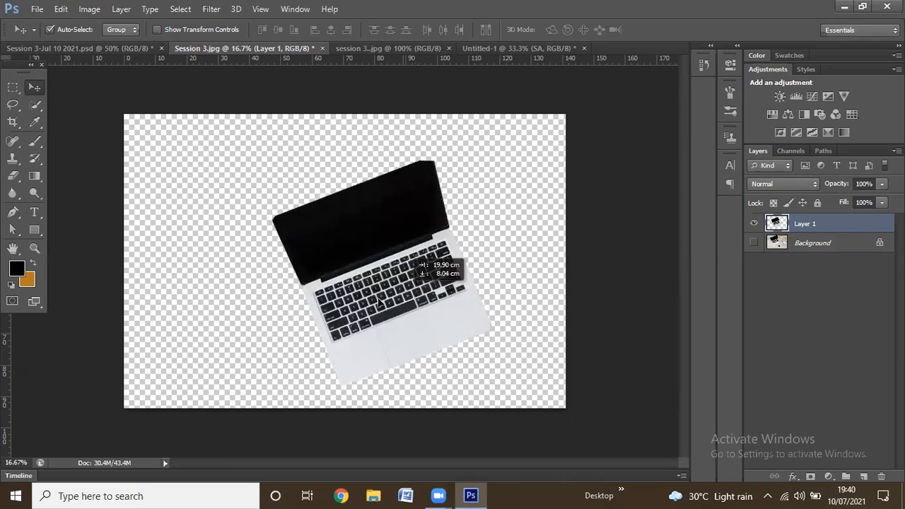
{"action": "left_click_drag", "start_coordinate": [368, 263], "coordinate": [369, 264]}
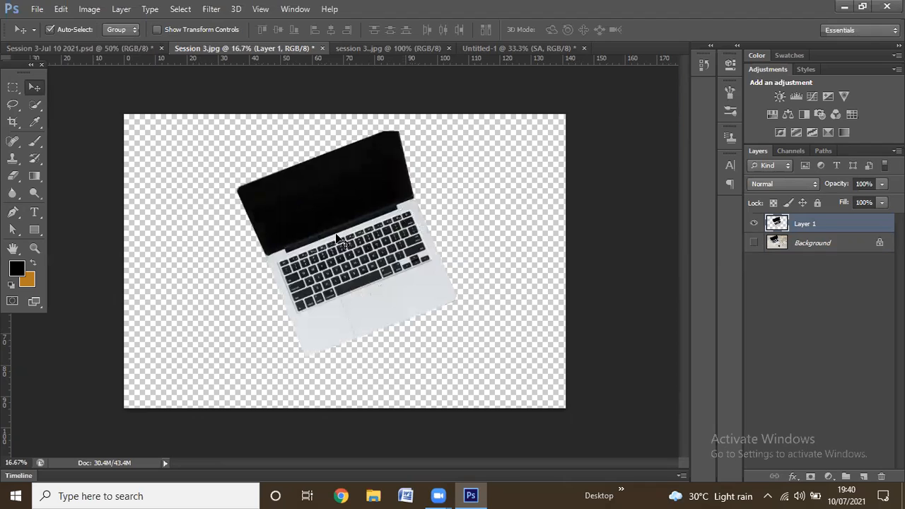
Show the Background layer again and place the laptop copy beside the original, over the sticky notes and pencils.
{"action": "left_click", "coordinate": [754, 242]}
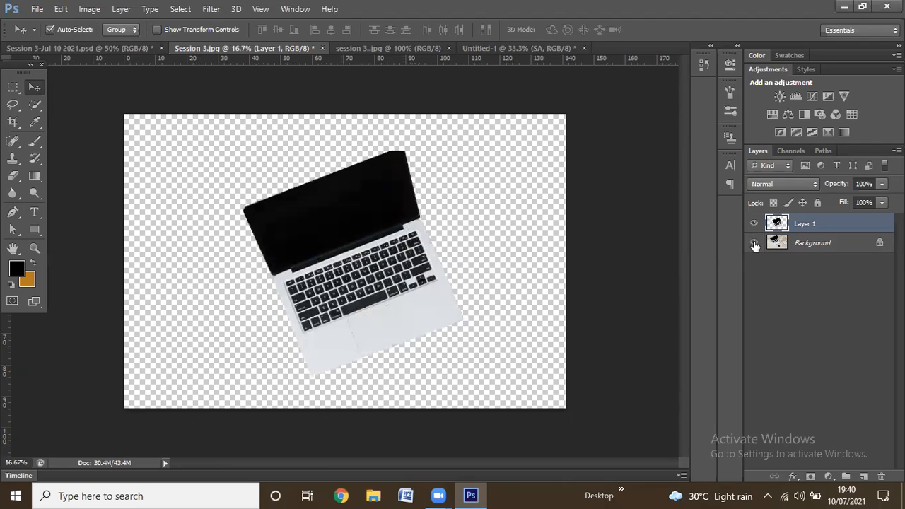
{"action": "left_click_drag", "start_coordinate": [457, 223], "coordinate": [450, 195]}
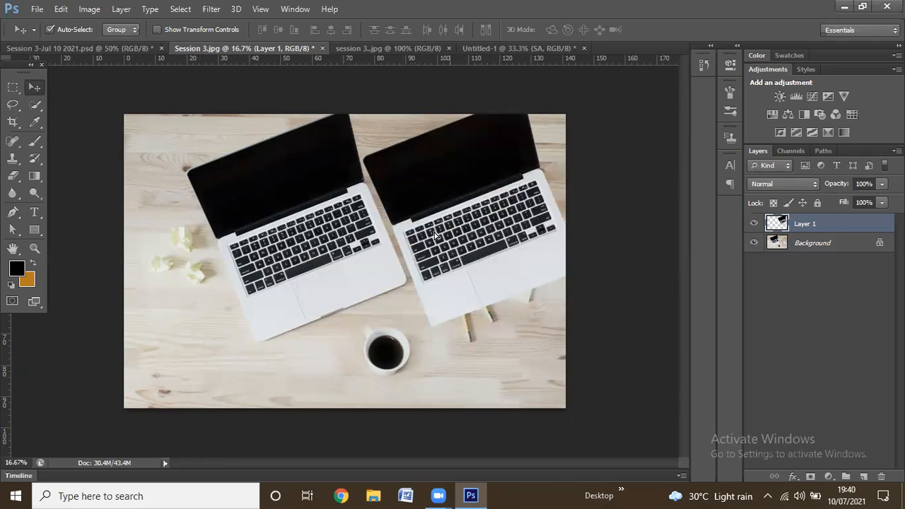
{"action": "left_click_drag", "start_coordinate": [453, 189], "coordinate": [467, 232]}
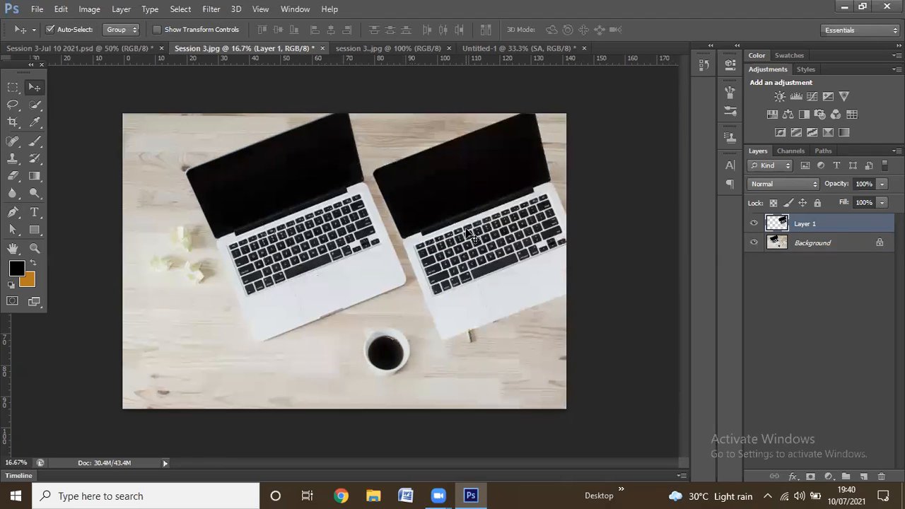